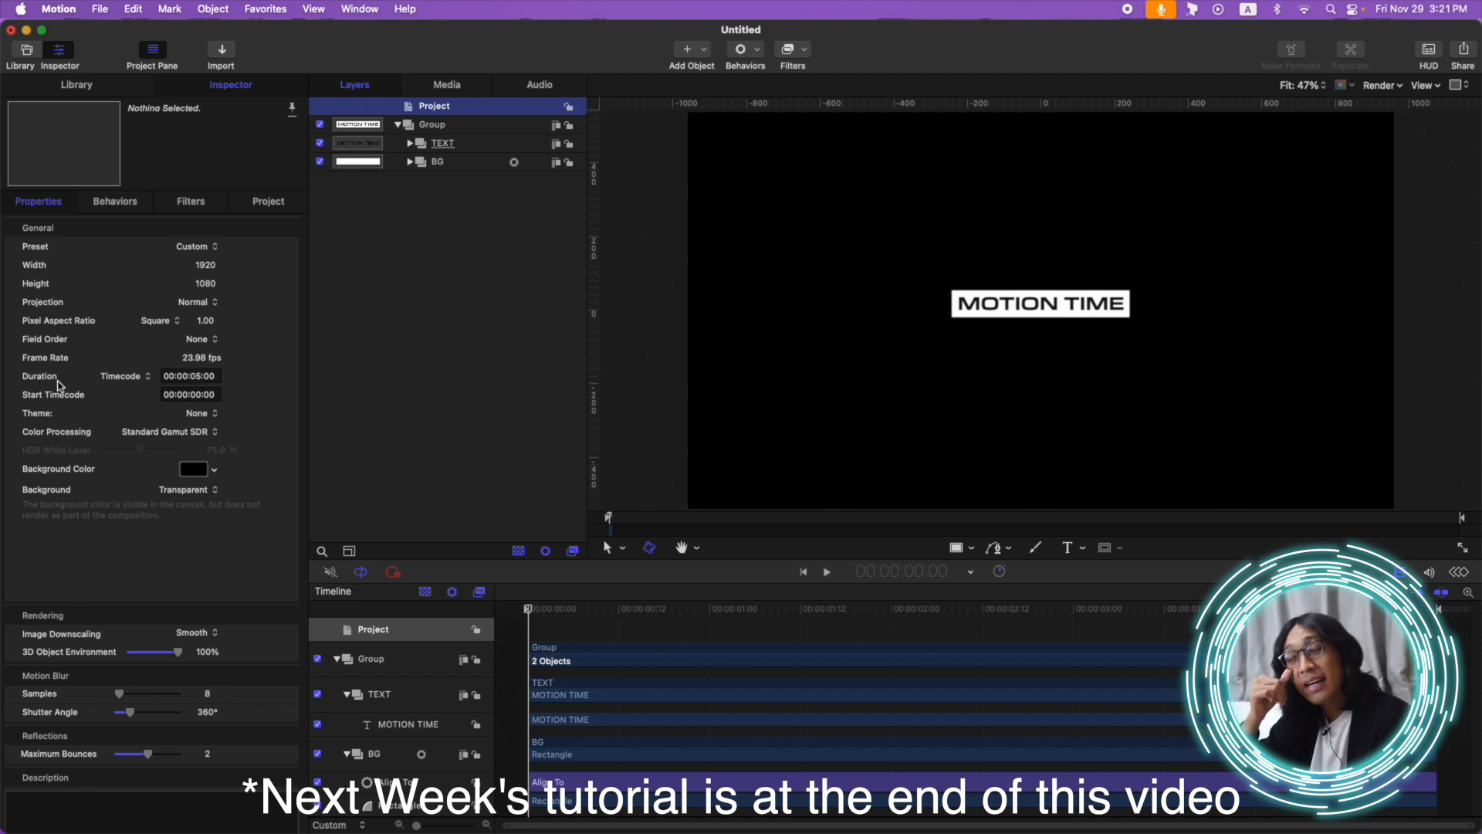
# - Inspect the main group, its BG group and the contents of its TEXT group
pyautogui.click(451, 129)
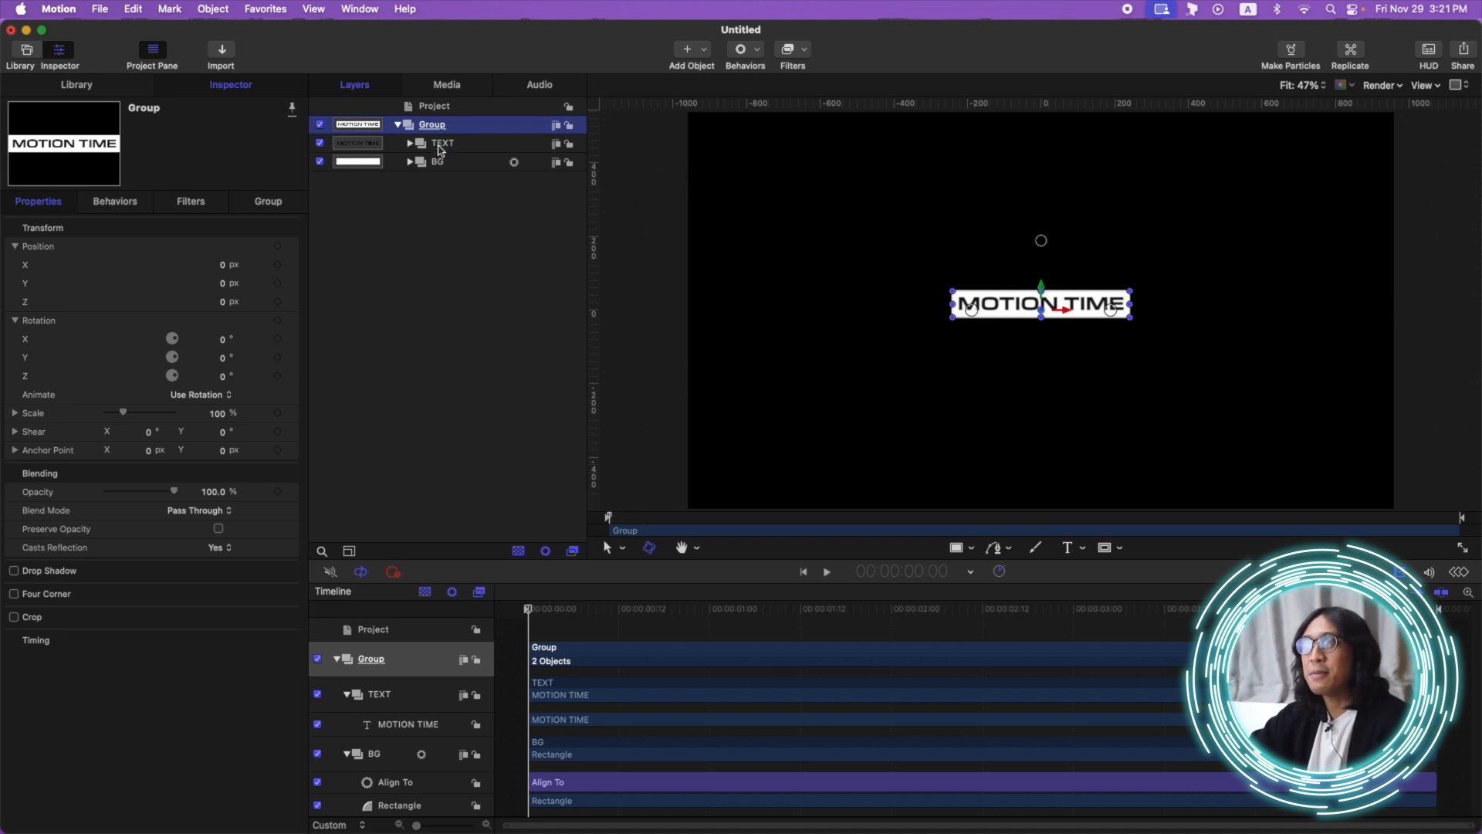
pyautogui.click(446, 165)
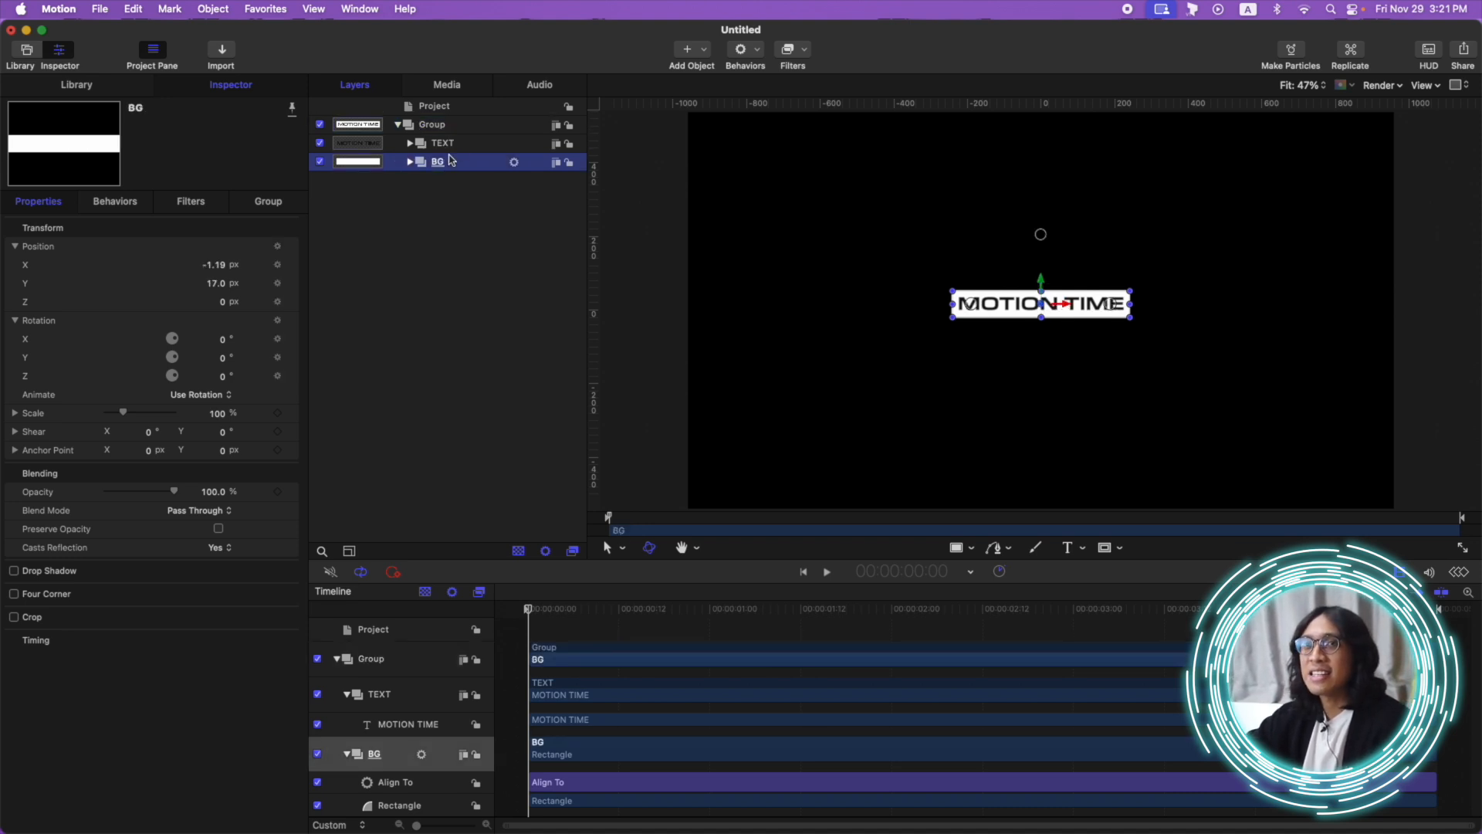
pyautogui.click(454, 145)
pyautogui.click(410, 143)
pyautogui.click(417, 161)
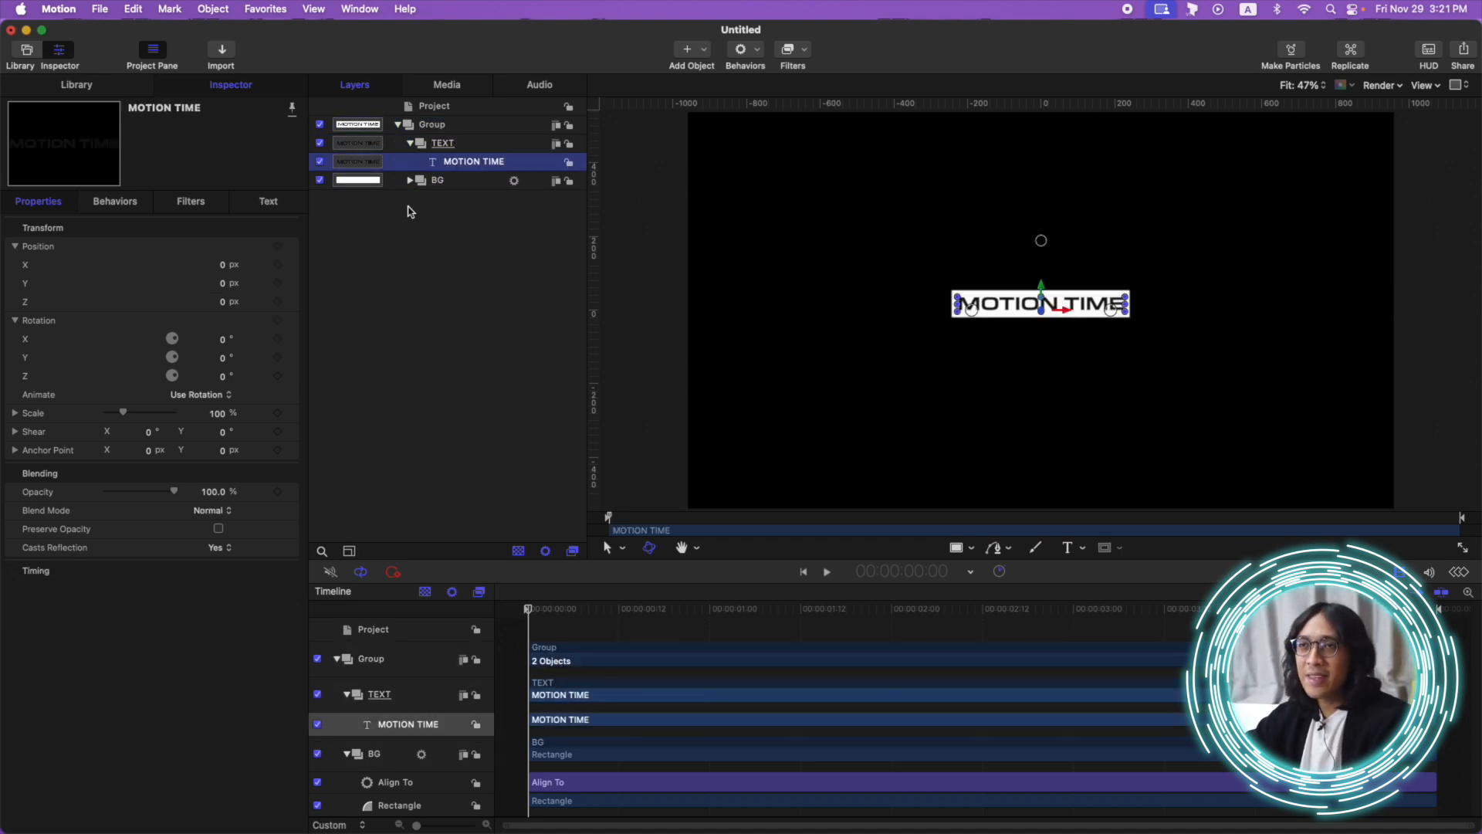
pyautogui.click(411, 145)
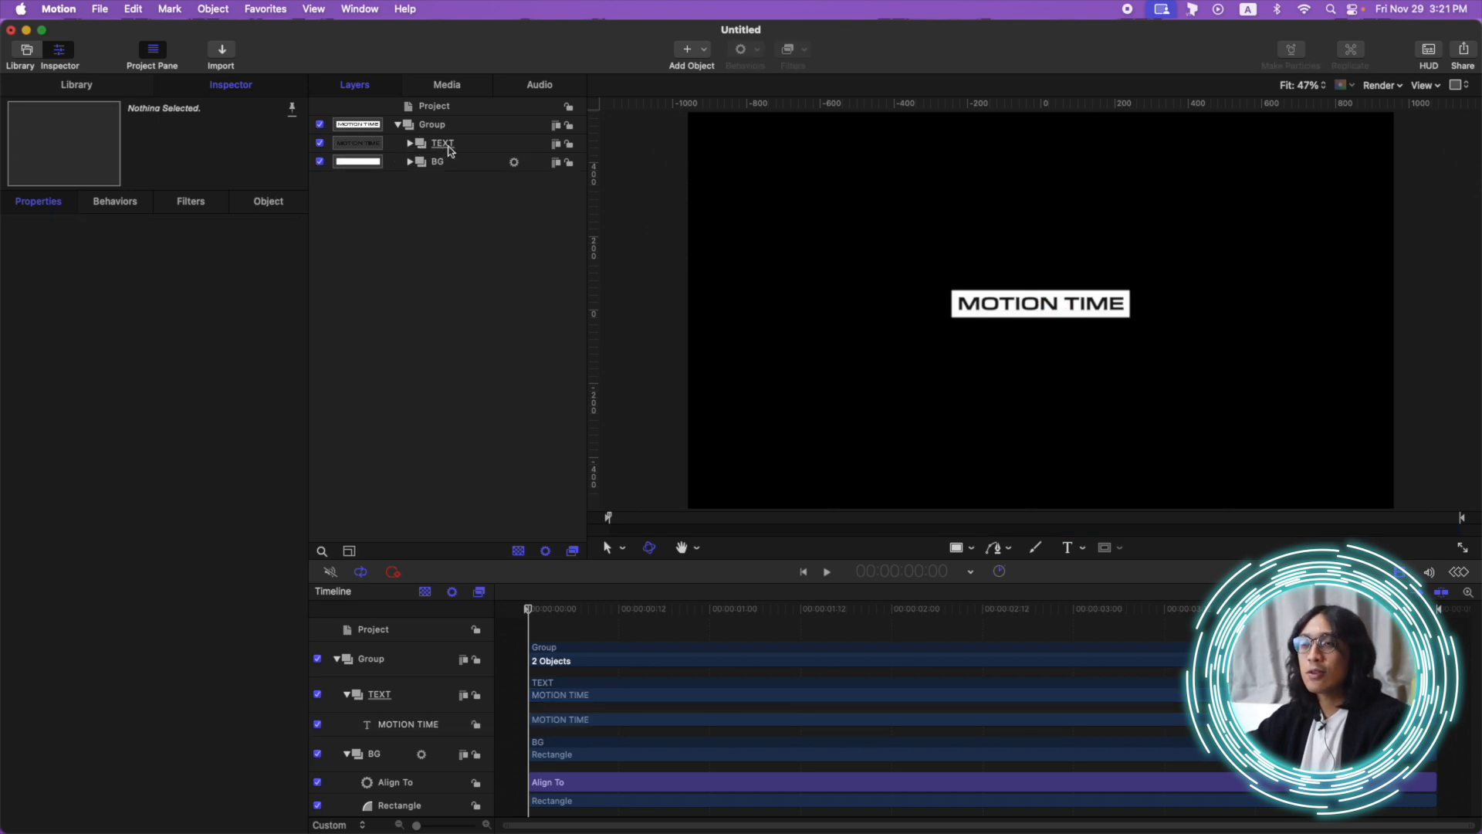
# - Combine the TEXT and BG groups into a new group and name it SRC
pyautogui.click(448, 145)
pyautogui.keyDown('shift'); pyautogui.click(442, 163); pyautogui.keyUp('shift')
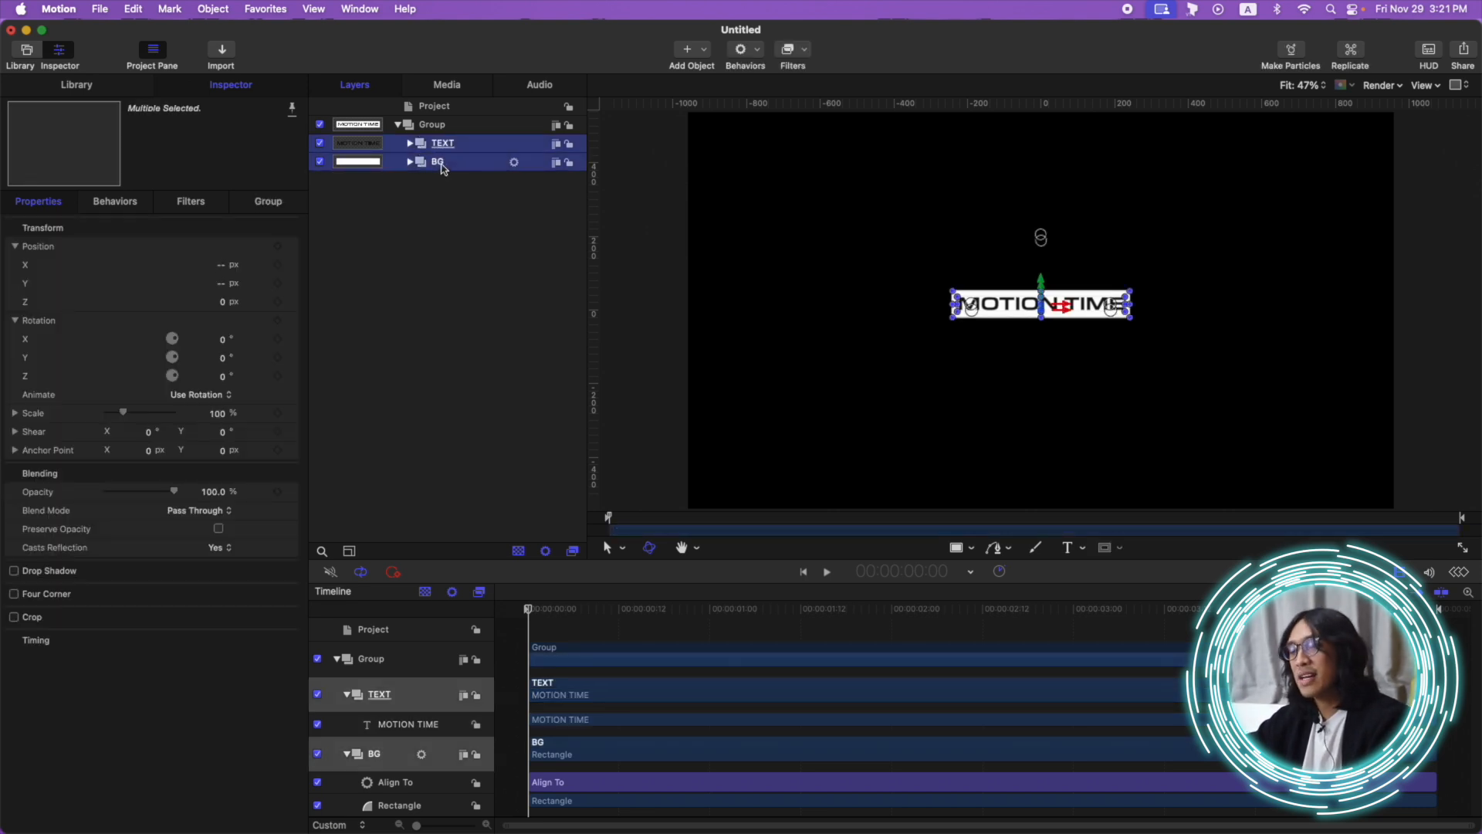
pyautogui.click(621, 554)
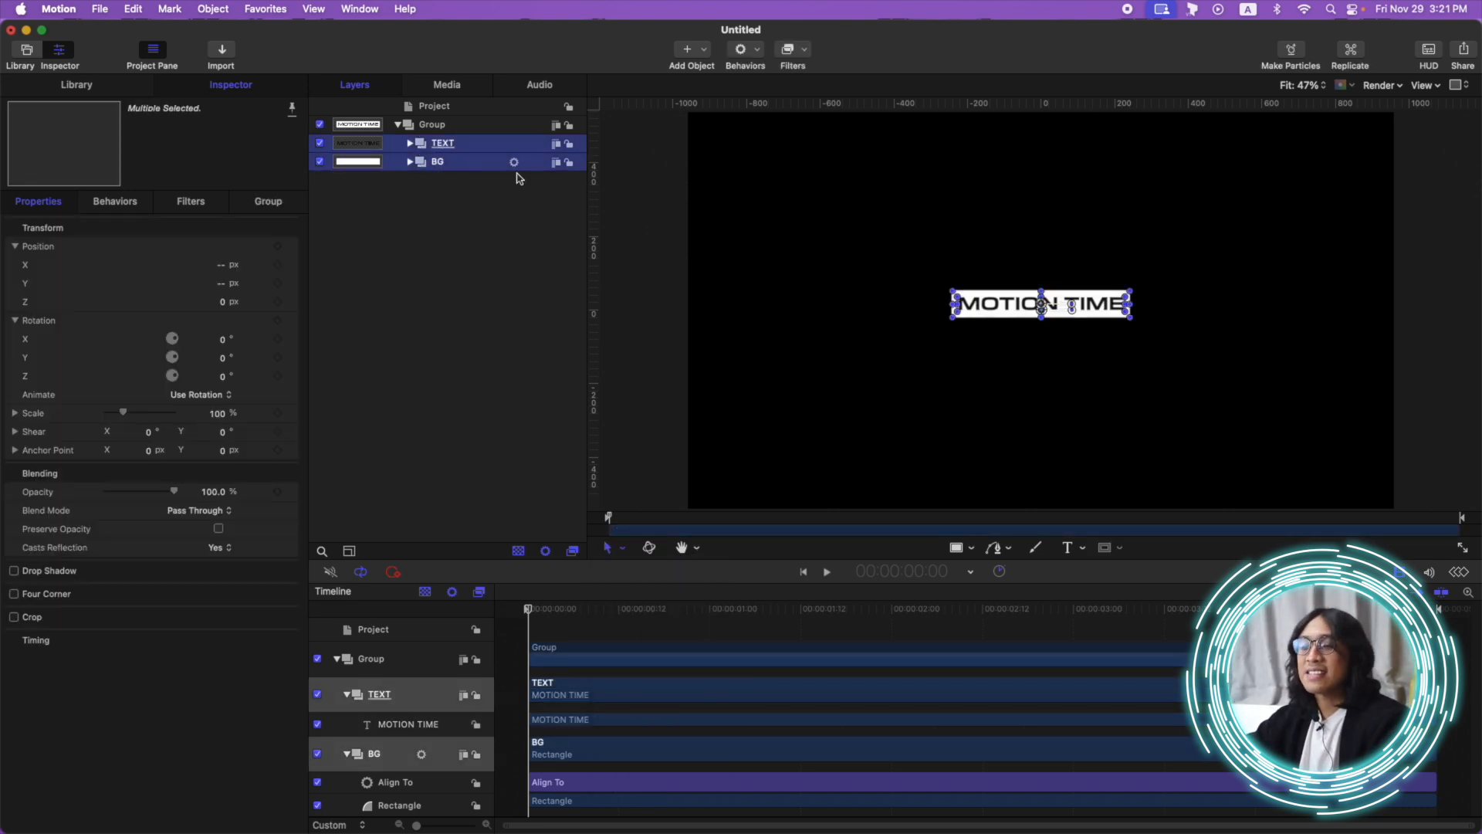
pyautogui.press('super+shift+g')
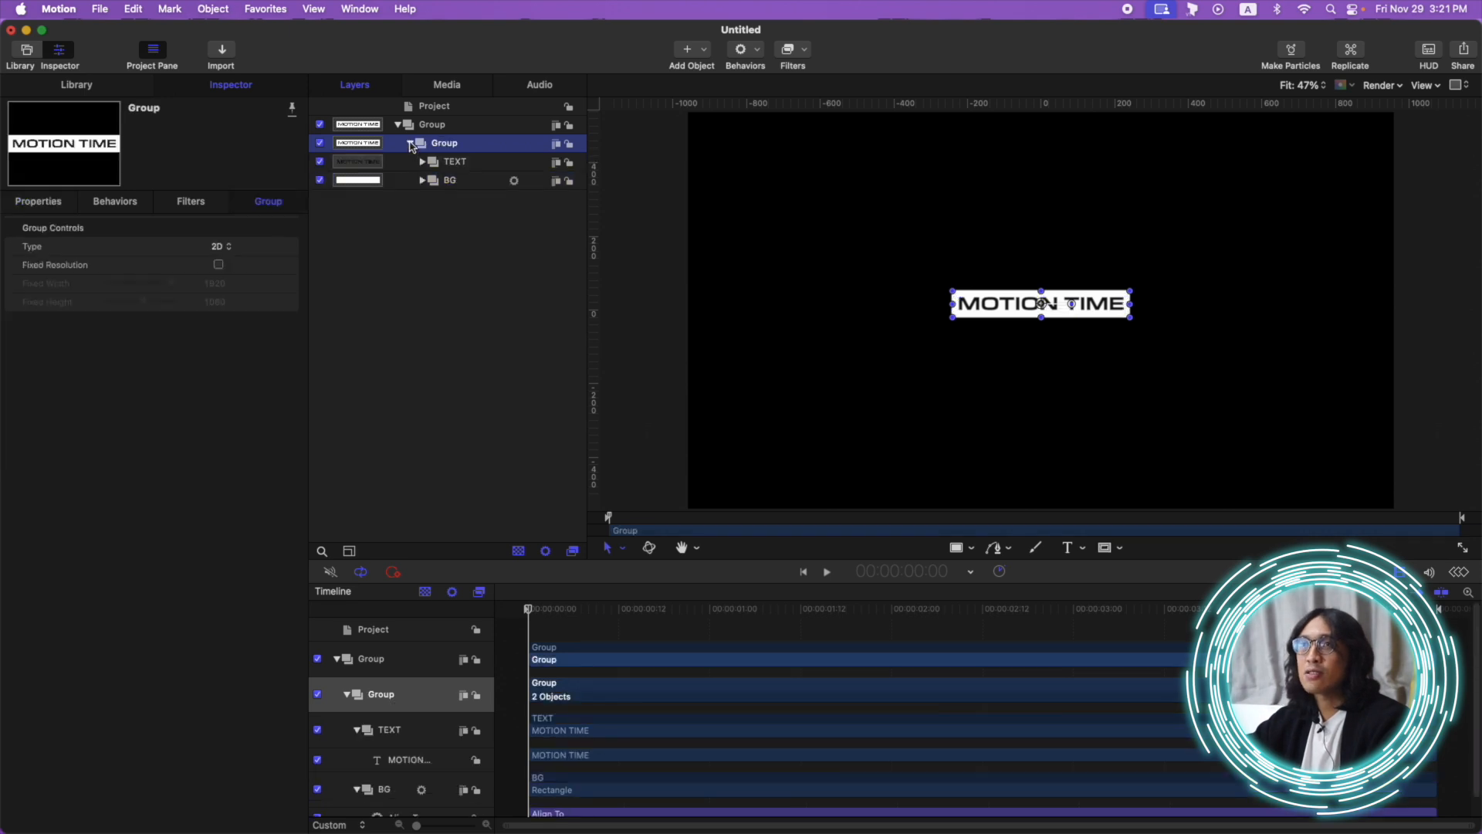
pyautogui.doubleClick(446, 144)
pyautogui.write('SRC')
pyautogui.press('Return')
pyautogui.click(409, 144)
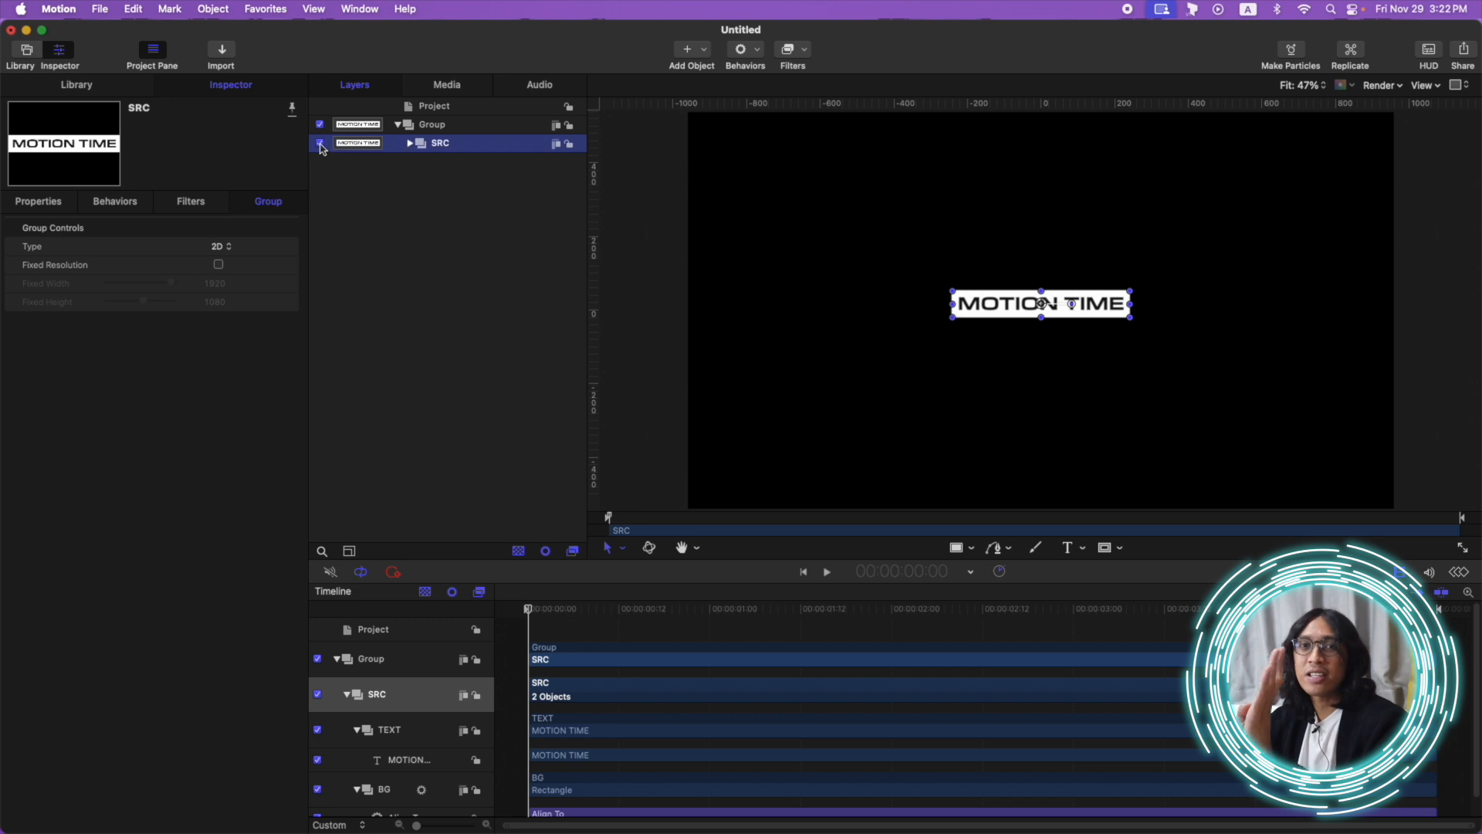
# - Create four clone layers of the SRC group and hide the original SRC group
pyautogui.press('k')
pyautogui.press('Down')
pyautogui.press('k')
pyautogui.press('Down')
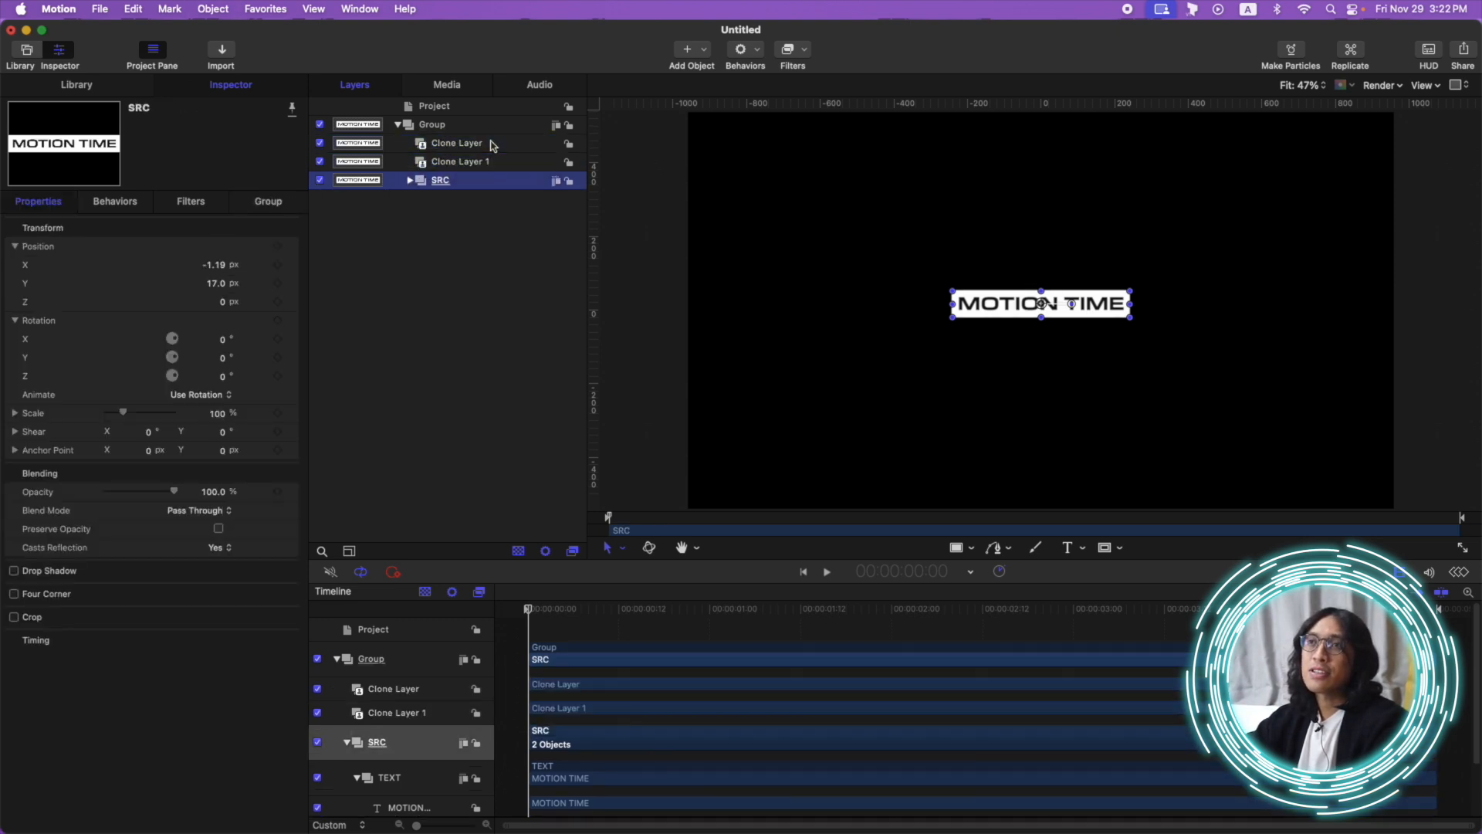
pyautogui.press('k')
pyautogui.press('Down')
pyautogui.press('k')
pyautogui.click(320, 218)
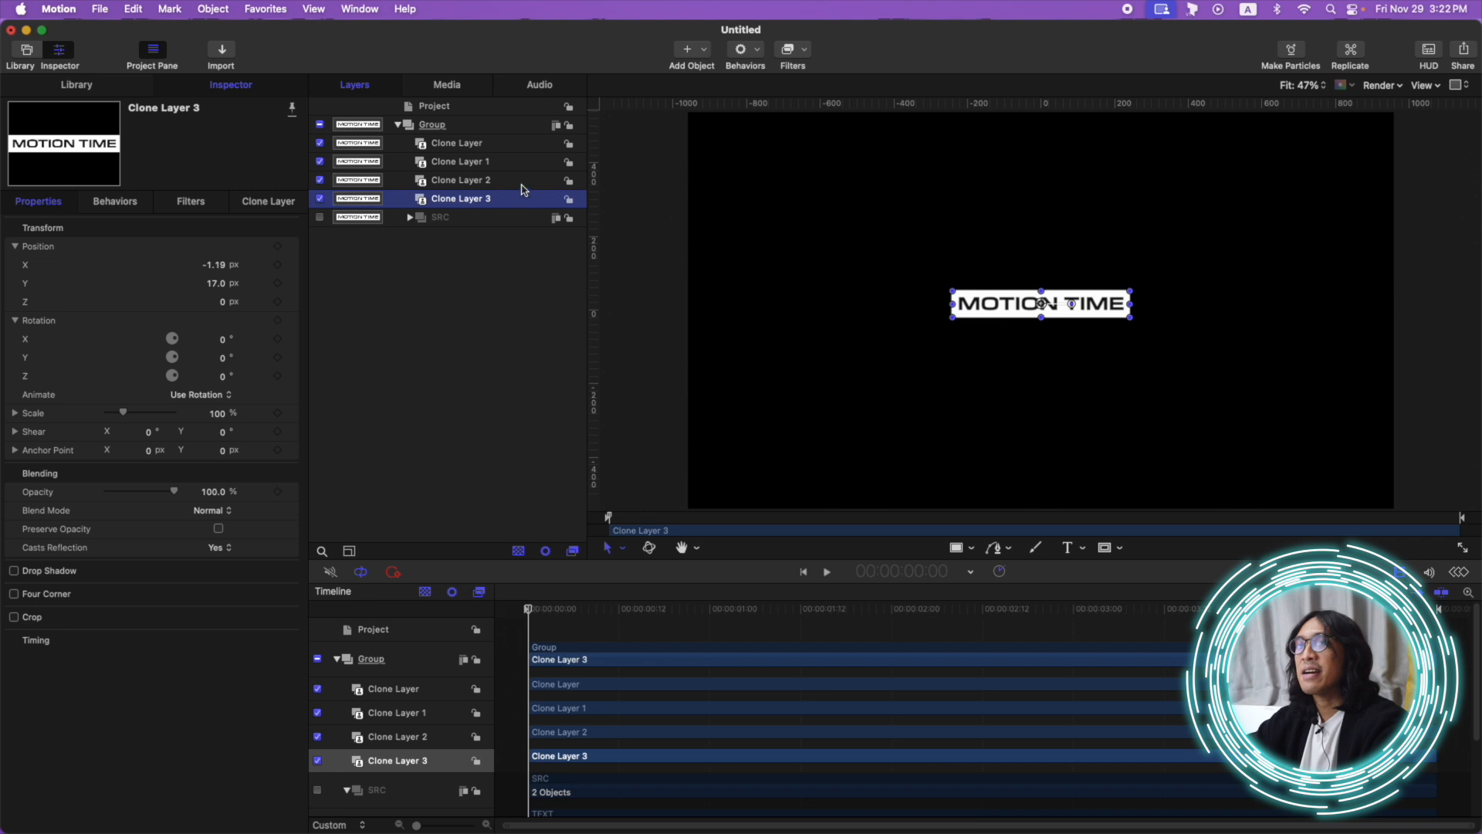
# - Add a camera to the project and switch the groups to 3D
pyautogui.click(470, 127)
pyautogui.click(687, 49)
pyautogui.click(718, 96)
pyautogui.click(891, 461)
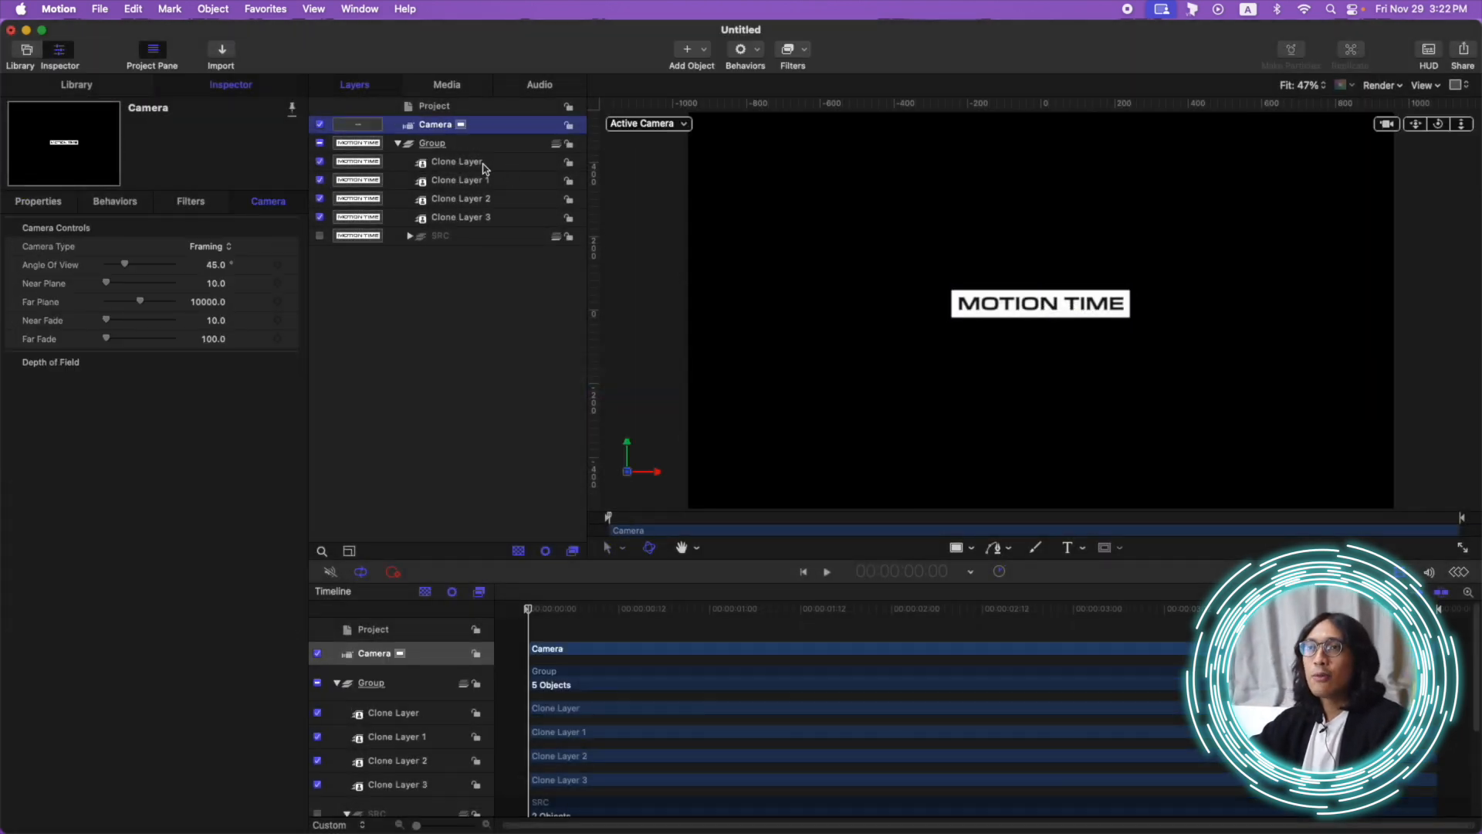
# - Rename the four clone layers F, T, B and BT, in order from the first to the last
pyautogui.click(479, 164)
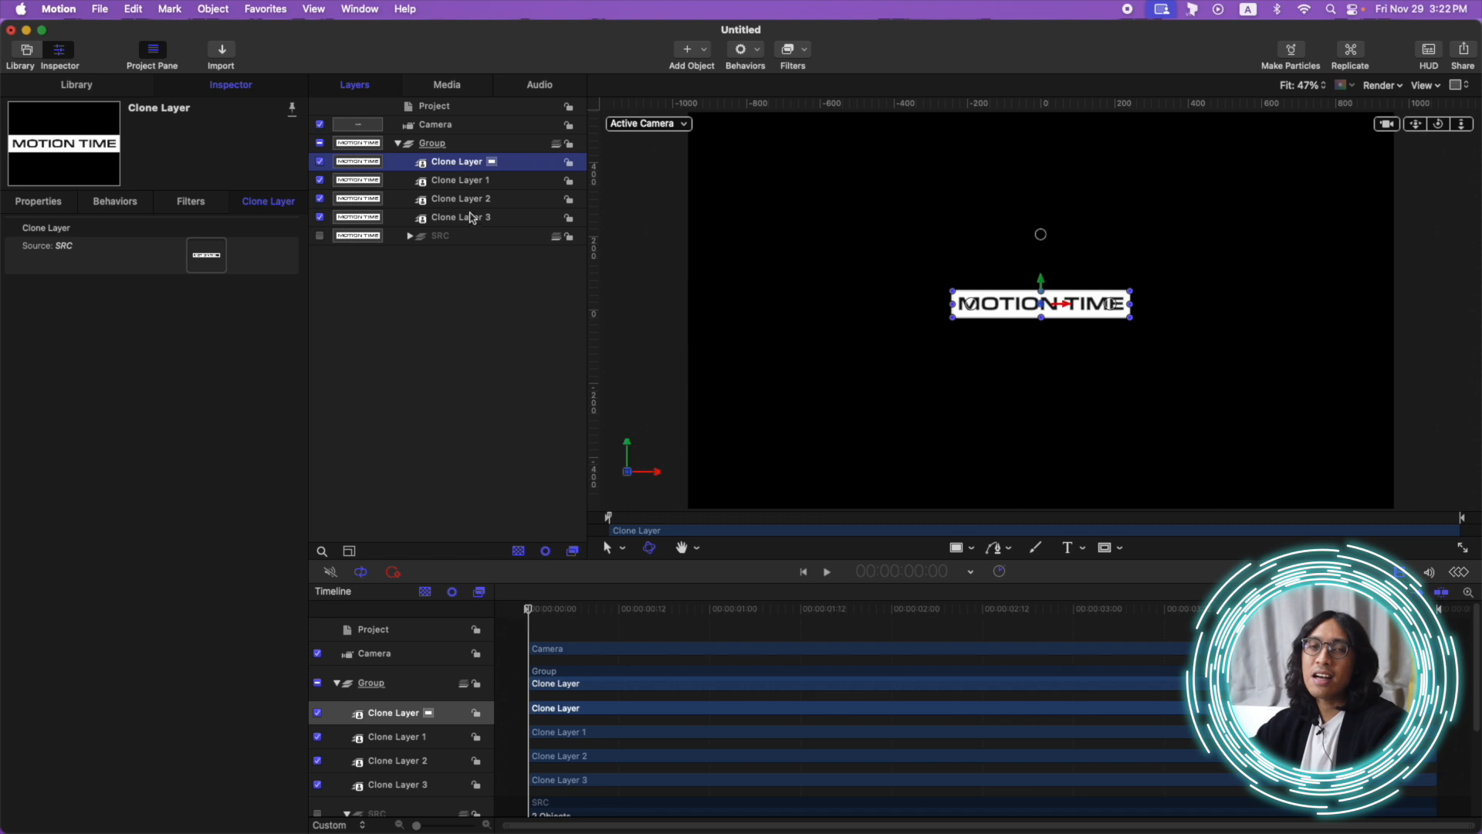
pyautogui.click(472, 219)
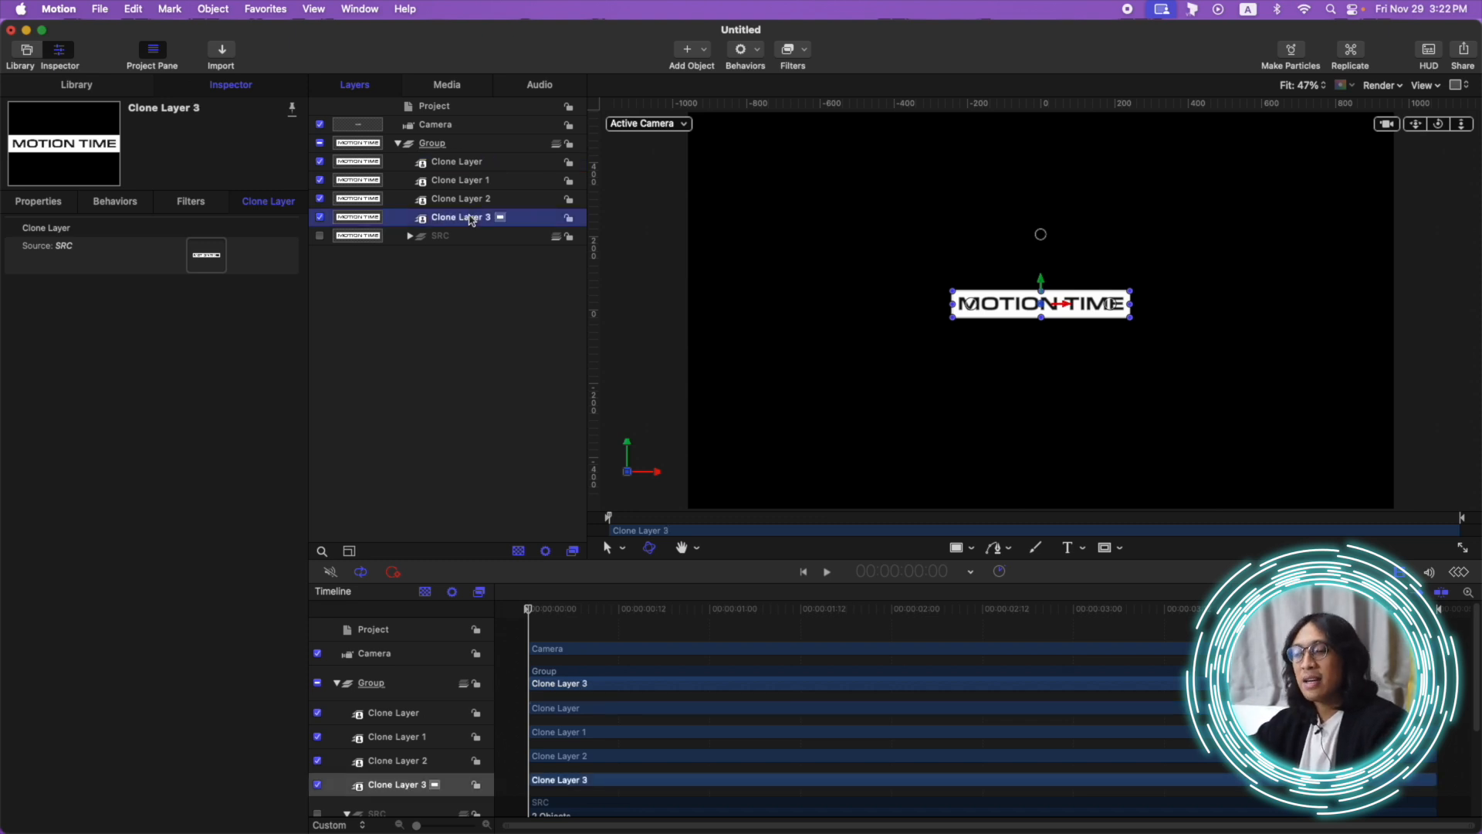
pyautogui.doubleClick(463, 161)
pyautogui.write('F')
pyautogui.press('Tab')
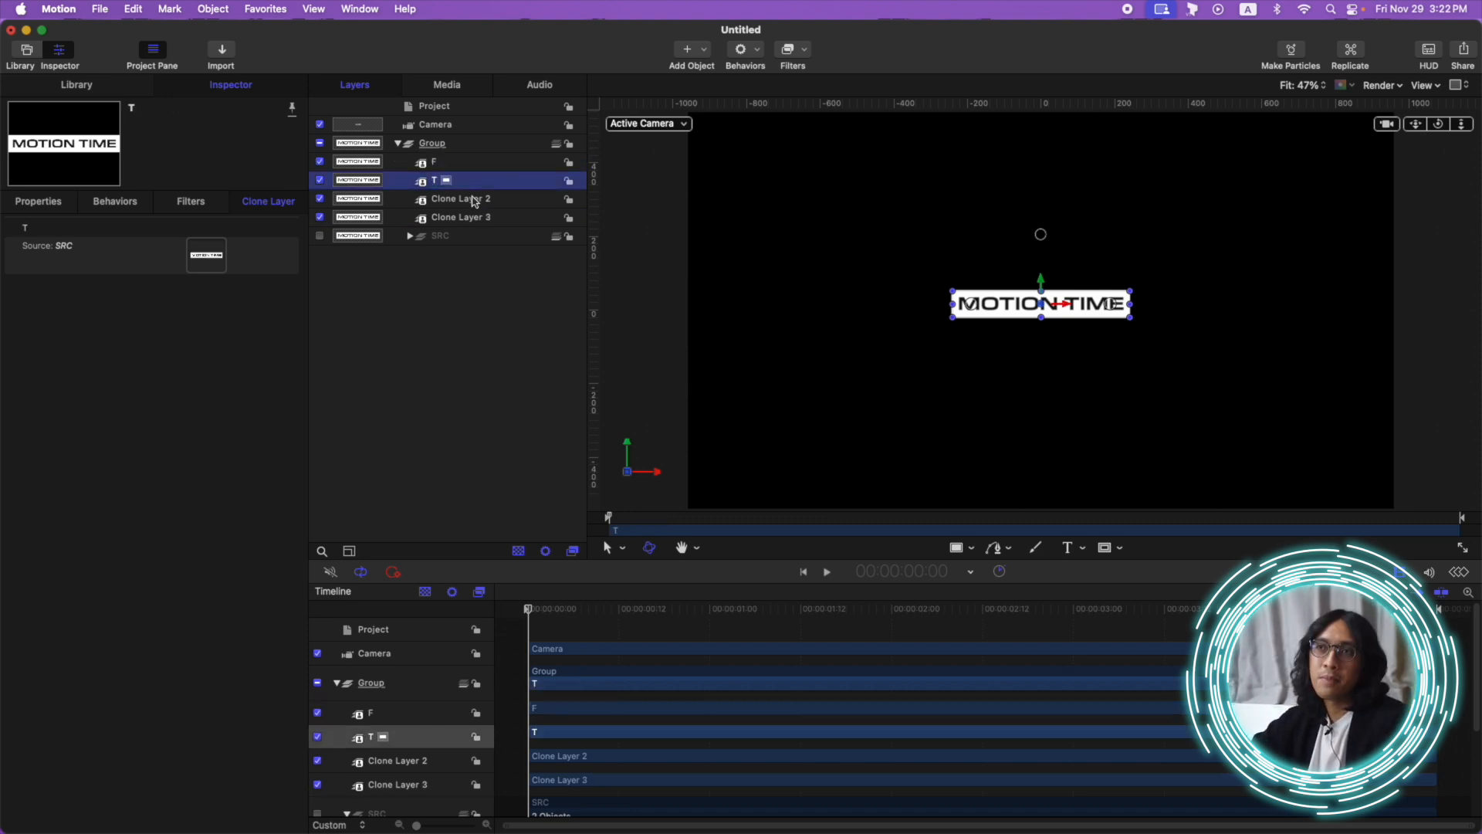
pyautogui.write('T')
pyautogui.press('Tab')
pyautogui.write('B')
pyautogui.press('Tab')
pyautogui.write('BT')
pyautogui.press('Return')
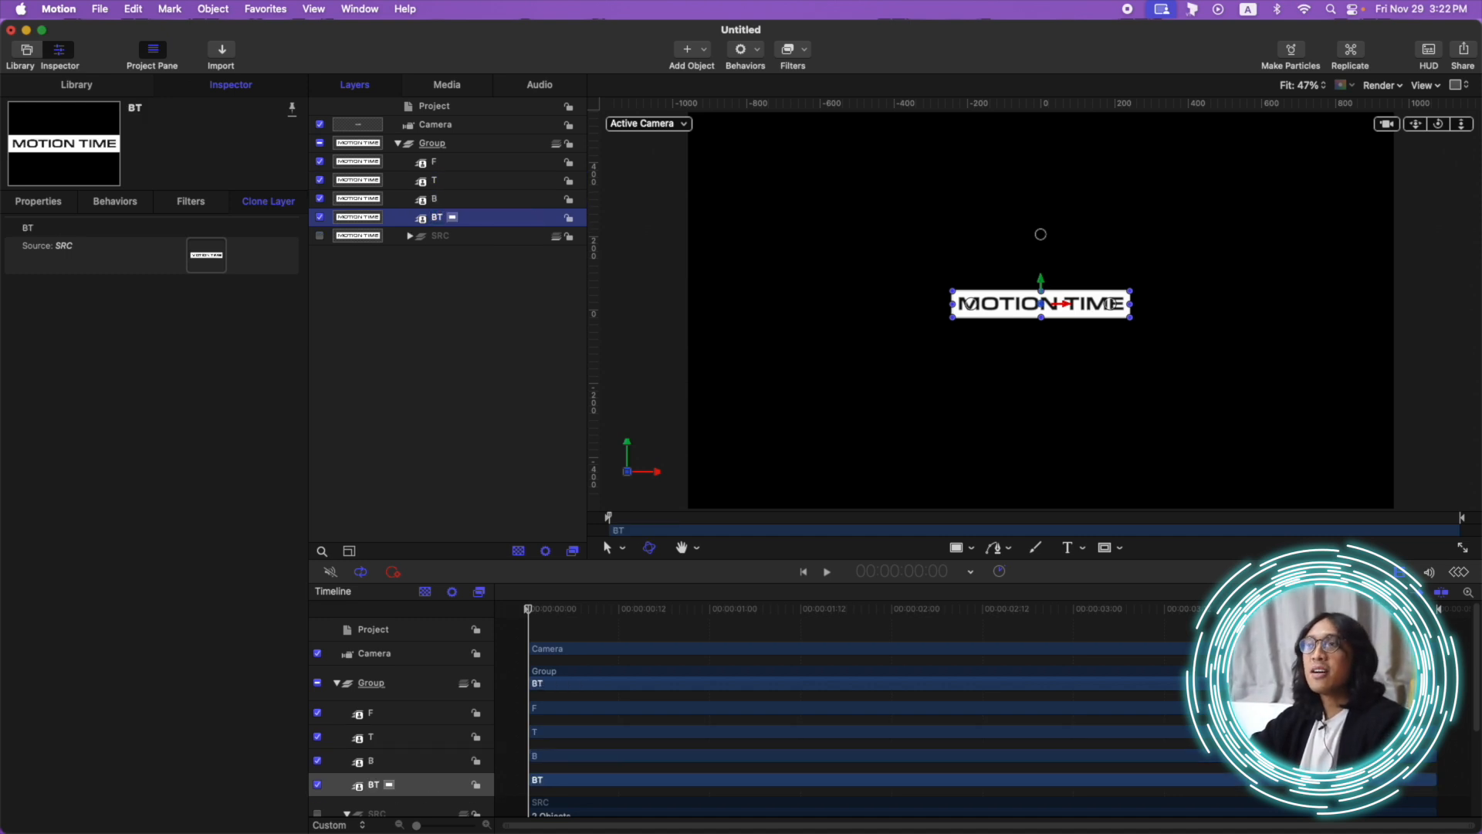
# - Set the T layer's X rotation to -90° and raise it to the front layer's upper edge, about Y 54 px
pyautogui.click(457, 182)
pyautogui.click(42, 202)
pyautogui.click(224, 339)
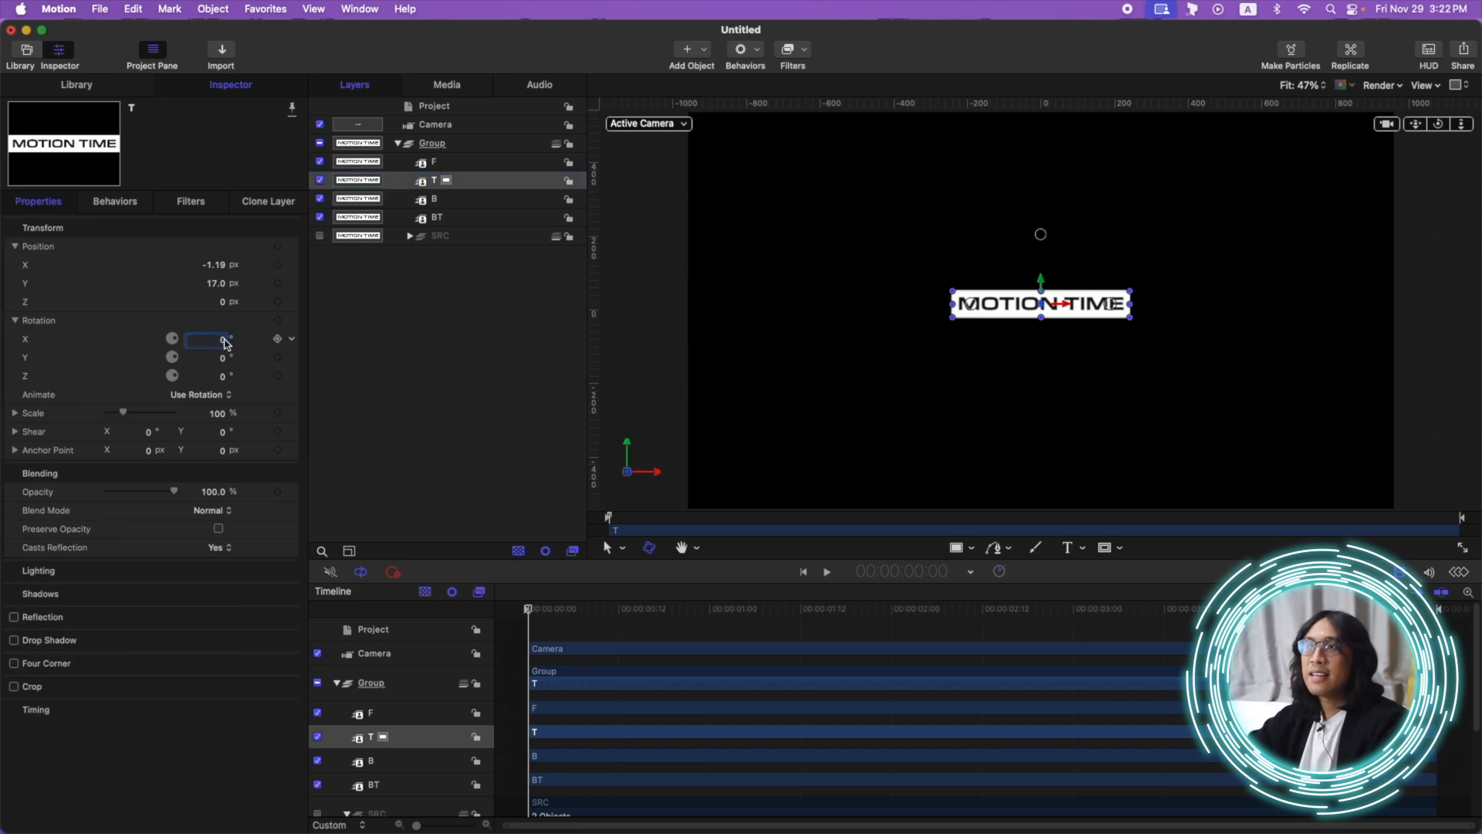
pyautogui.write('-90')
pyautogui.press('Return')
pyautogui.moveTo(1039, 286); pyautogui.dragTo(1046, 269)
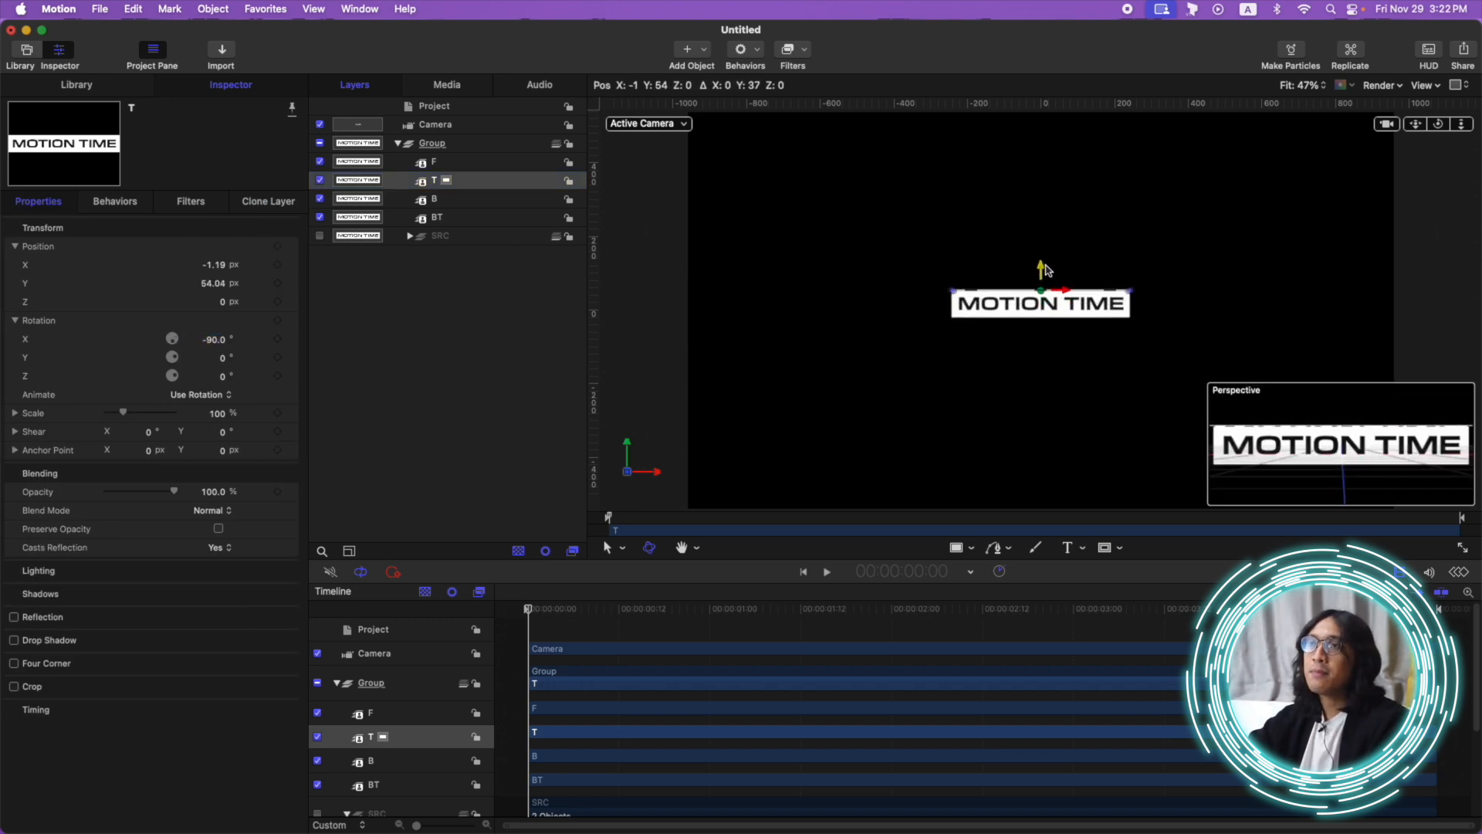
# - In the Perspective view, move the T layer backward to about Z -33 px so its edge meets the front layer
pyautogui.click(682, 123)
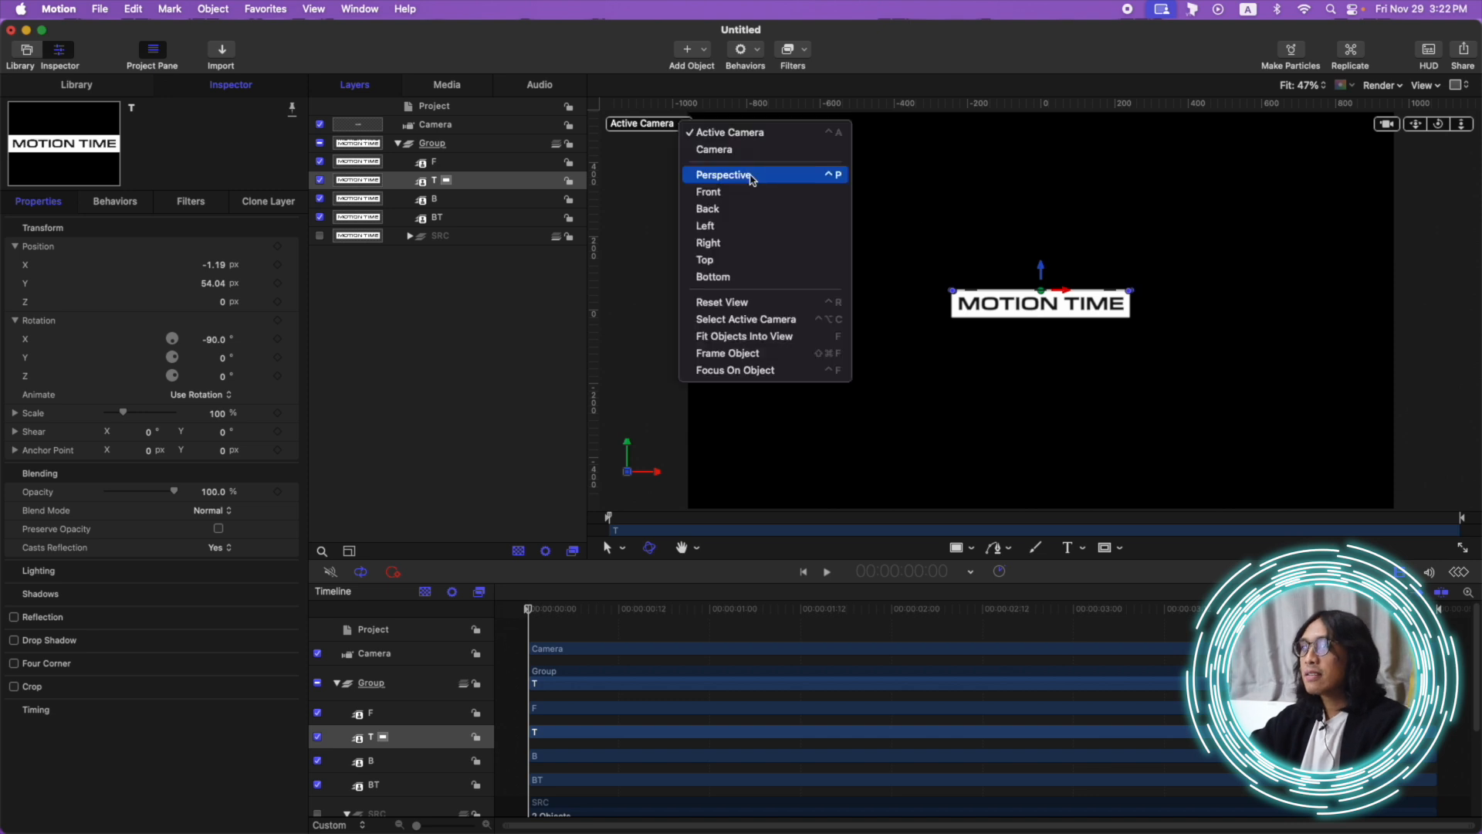
pyautogui.click(751, 179)
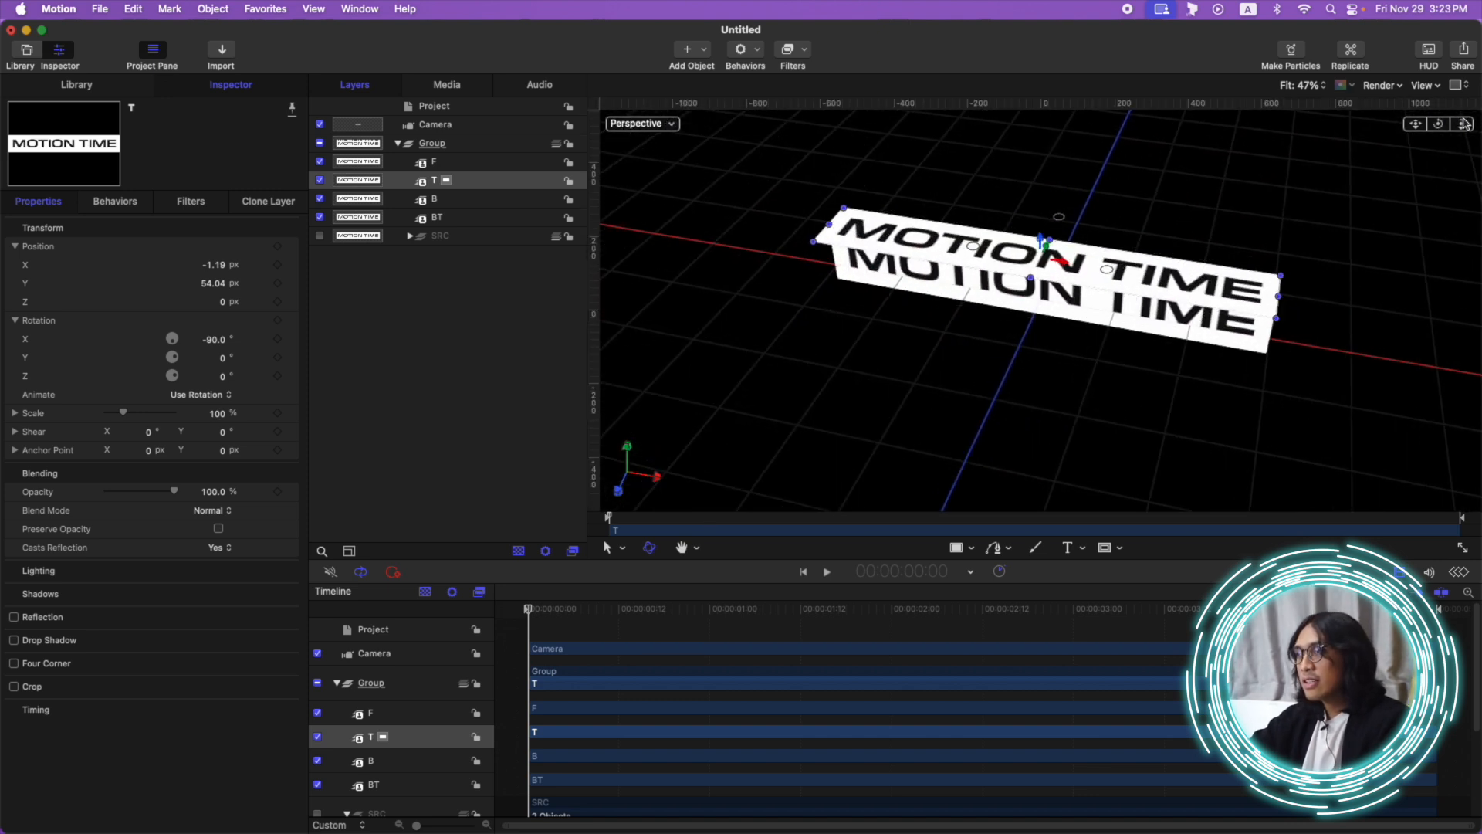
pyautogui.moveTo(1435, 126); pyautogui.dragTo(1312, 128)
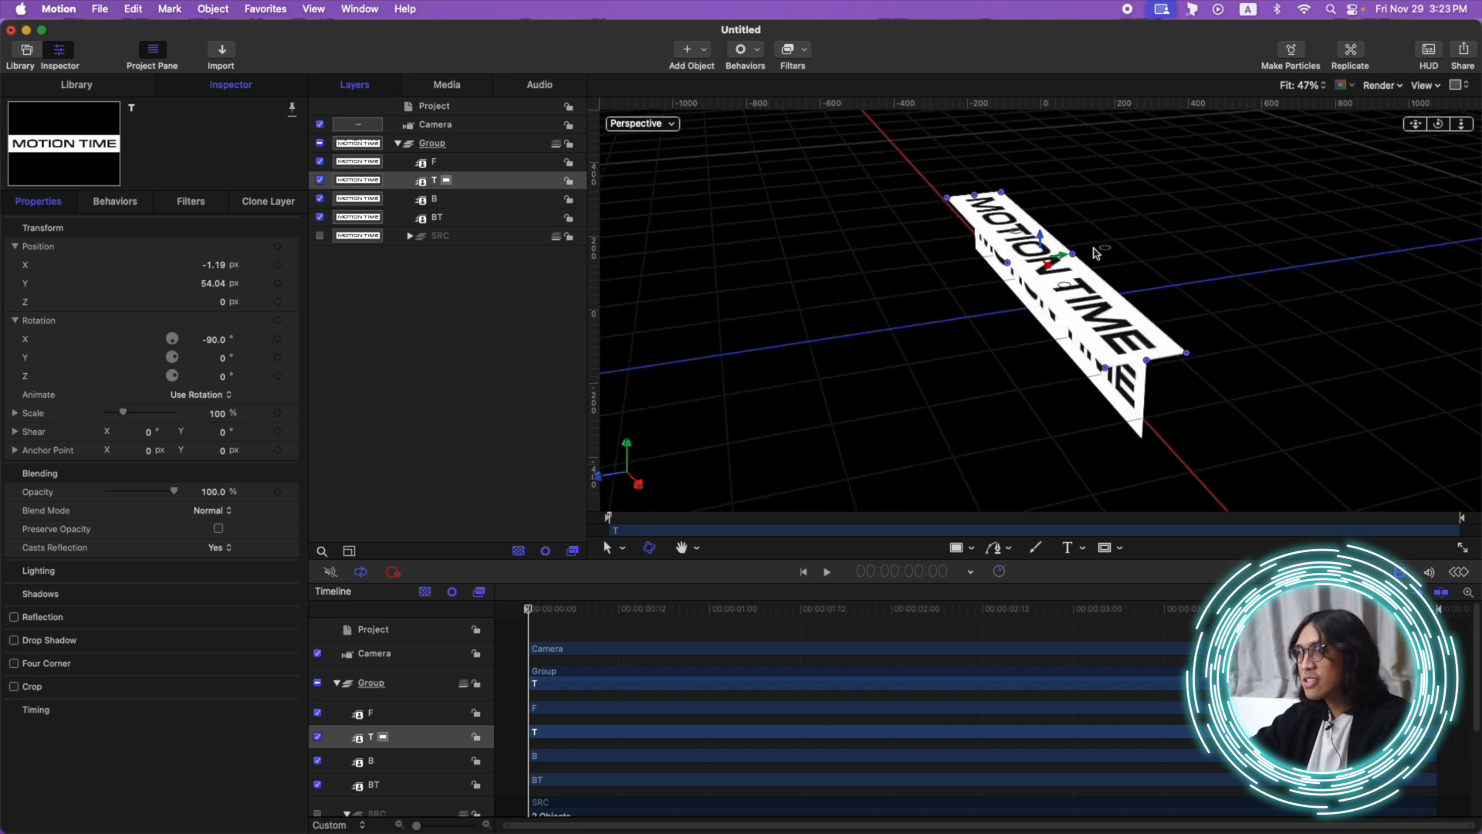
pyautogui.moveTo(1061, 260); pyautogui.dragTo(1095, 259)
pyautogui.moveTo(1437, 124)
pyautogui.mouseDown()
pyautogui.moveTo(1433, 81)
pyautogui.moveTo(1412, 96)
pyautogui.moveTo(1437, 125)
pyautogui.mouseUp()
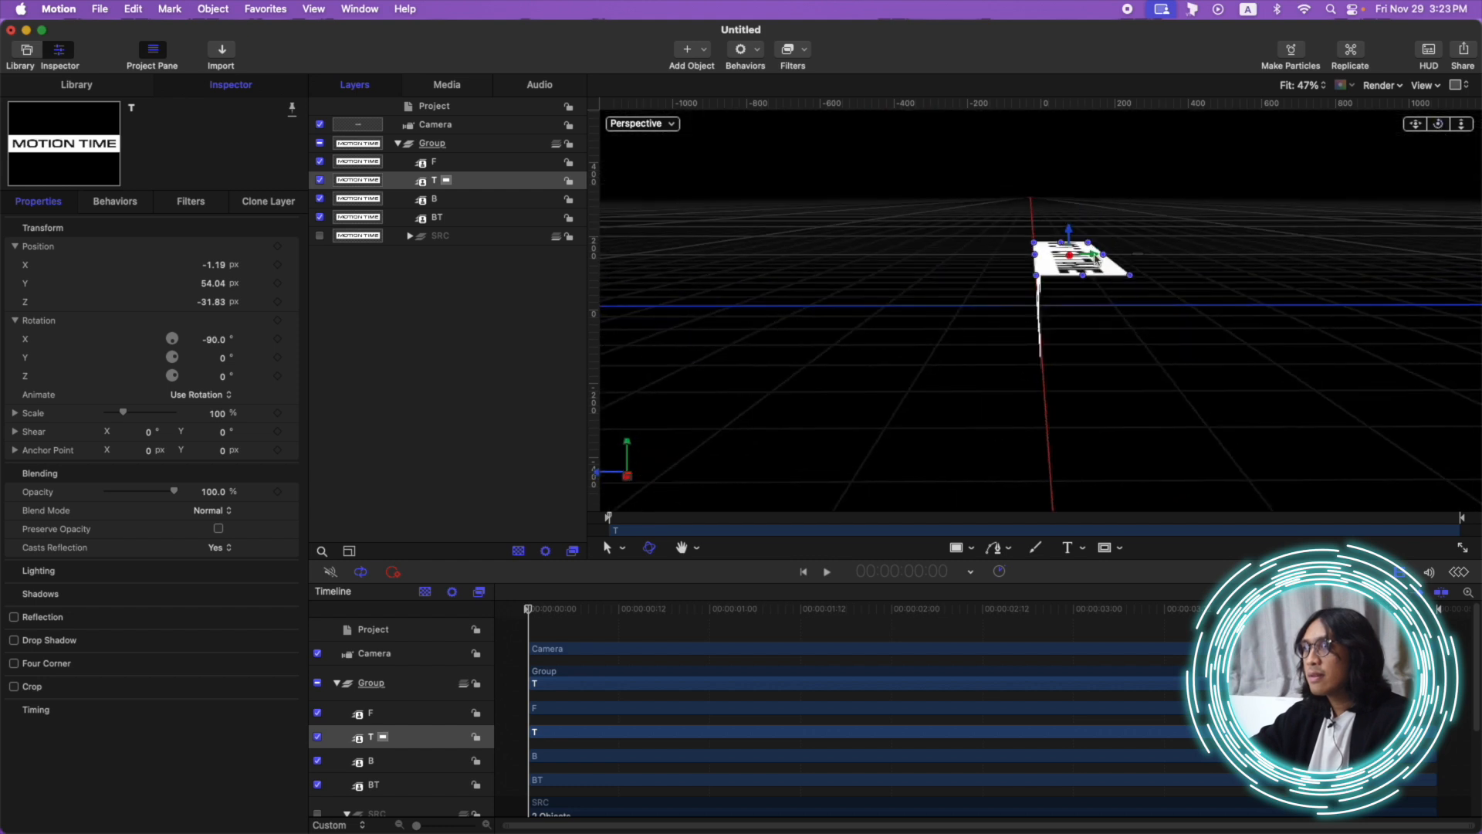
pyautogui.moveTo(1094, 257); pyautogui.dragTo(1096, 259)
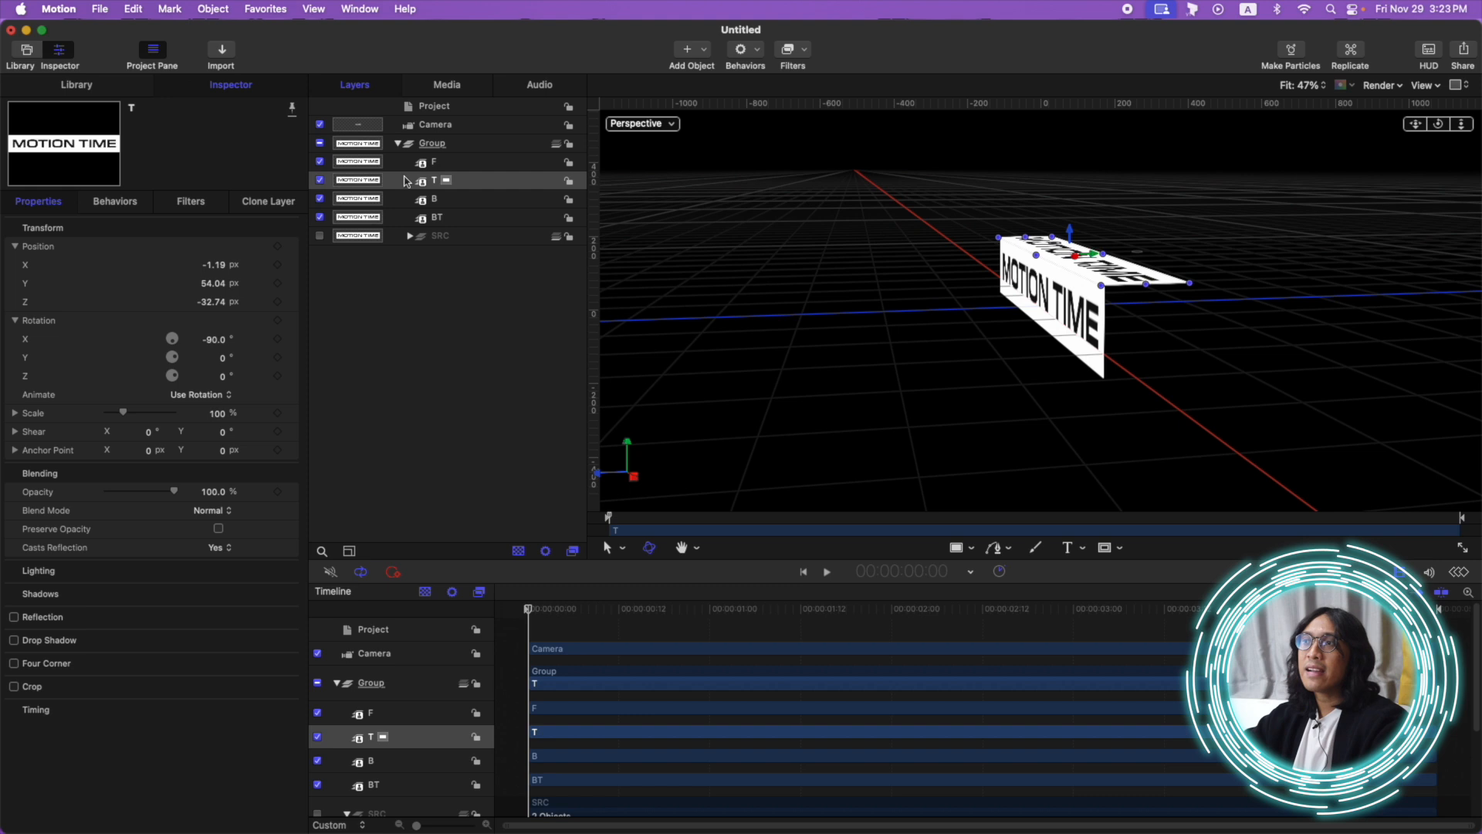
# - Move the B layer backward to about Z -68 px, level with the rear edge of the T layer
pyautogui.click(419, 199)
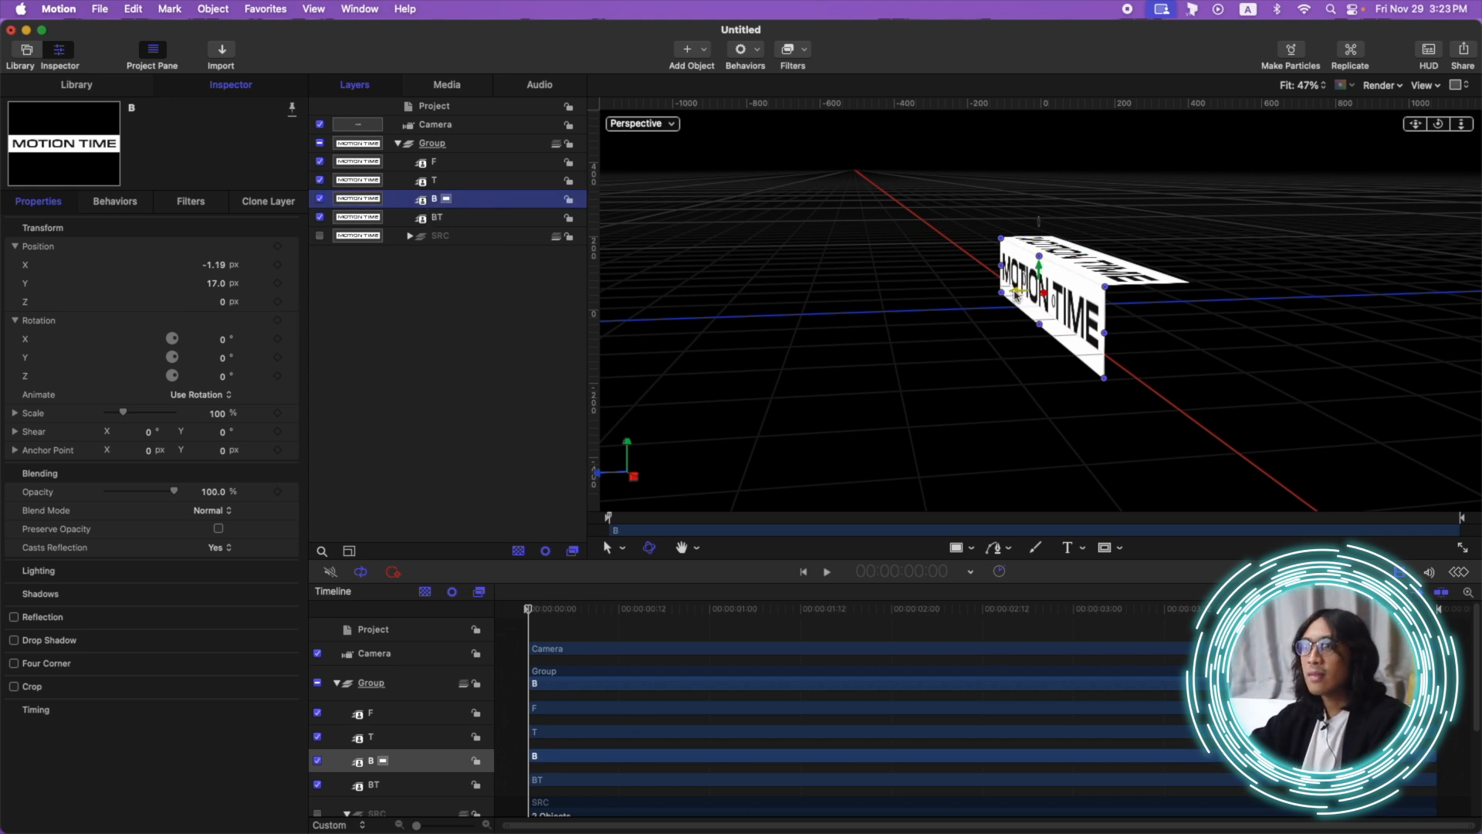
pyautogui.moveTo(1437, 125); pyautogui.dragTo(1389, 125)
pyautogui.moveTo(1017, 295); pyautogui.dragTo(1026, 298)
pyautogui.press('super+z')
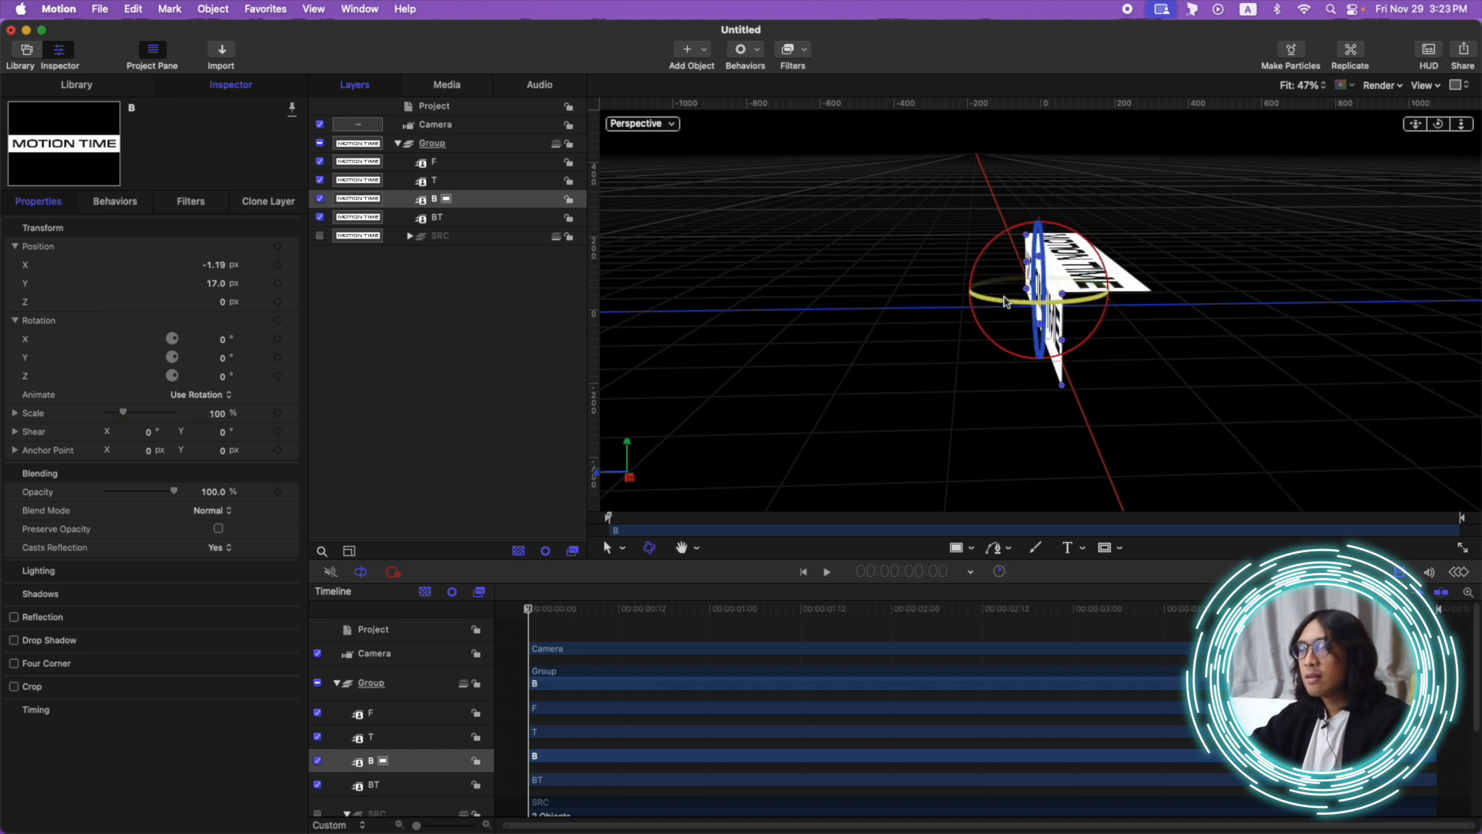
pyautogui.click(544, 287)
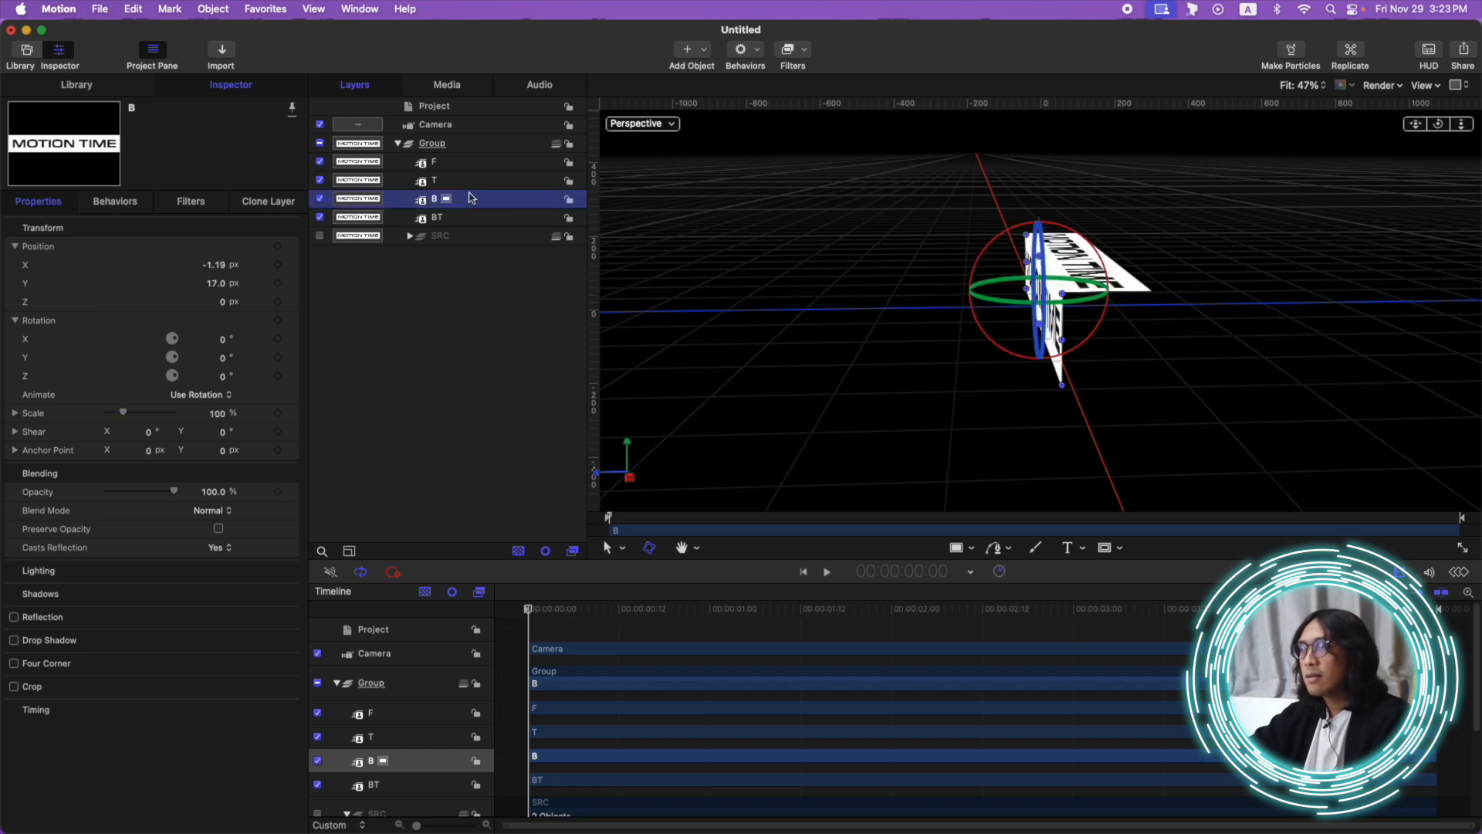
pyautogui.moveTo(1018, 294); pyautogui.dragTo(1475, 245)
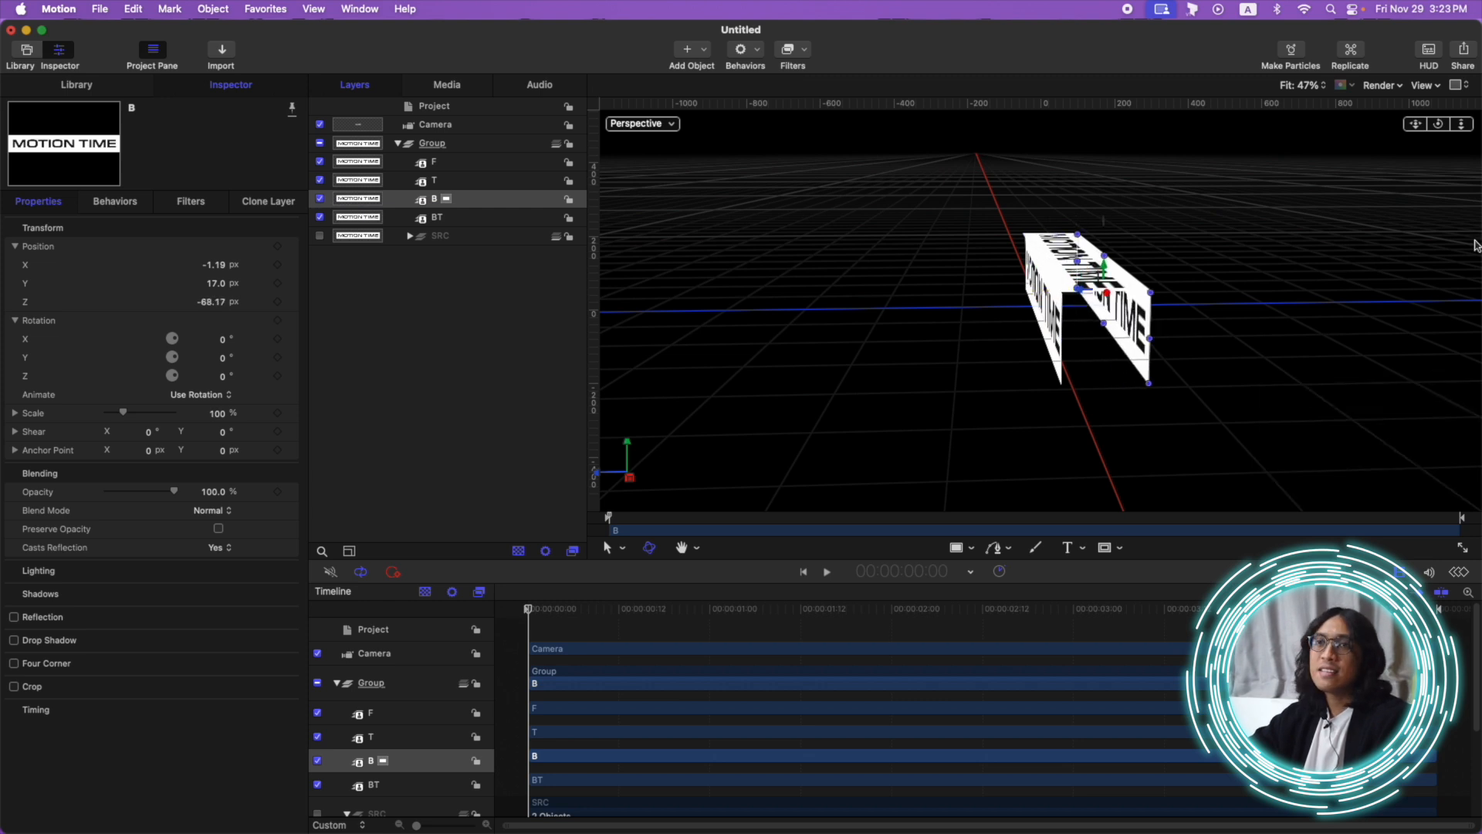
# - Set the B layer's X rotation to 180° so its text faces outward on the box's rear
pyautogui.moveTo(1438, 125); pyautogui.dragTo(1094, 304)
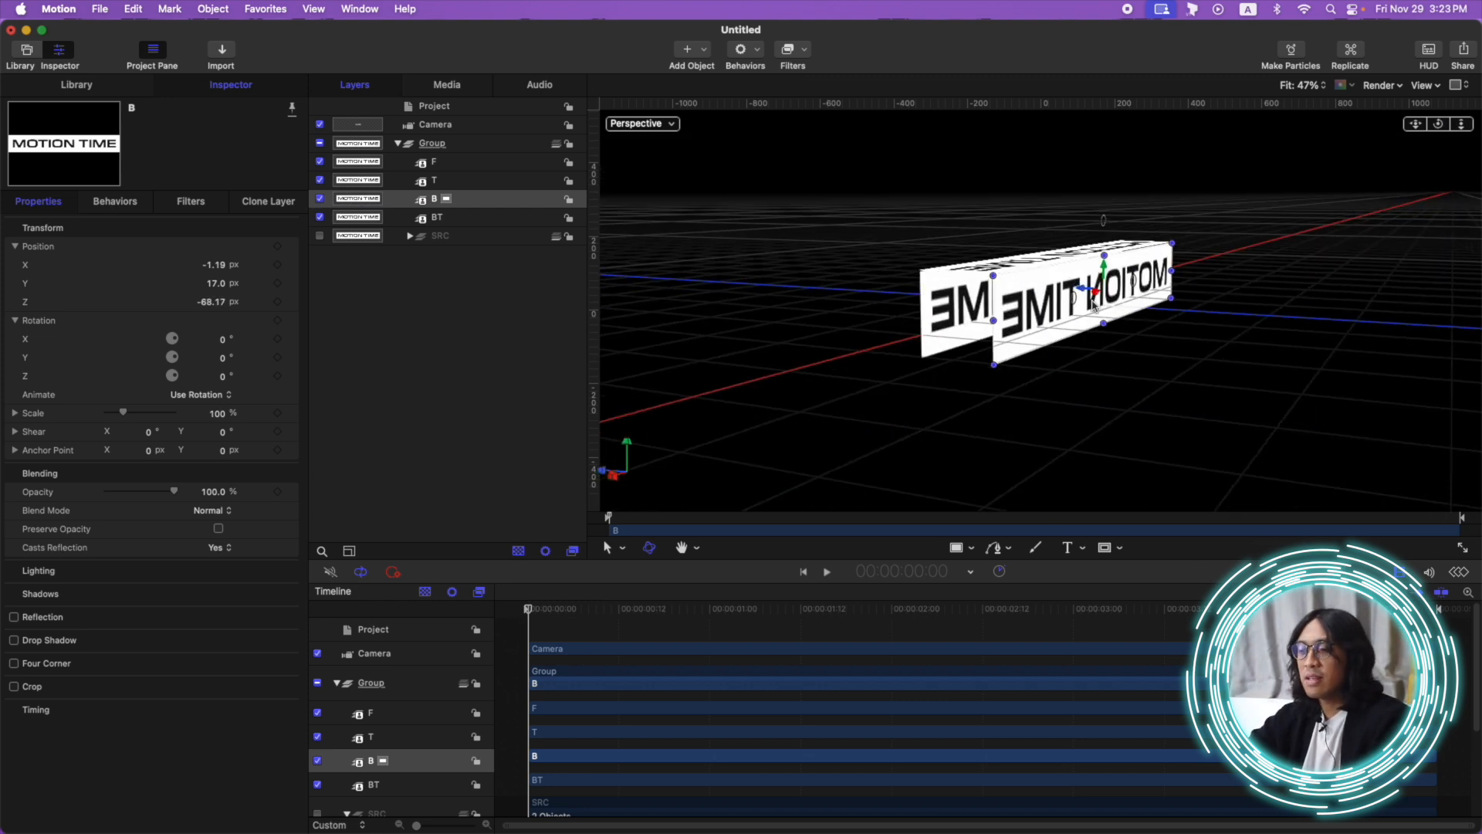
pyautogui.click(225, 340)
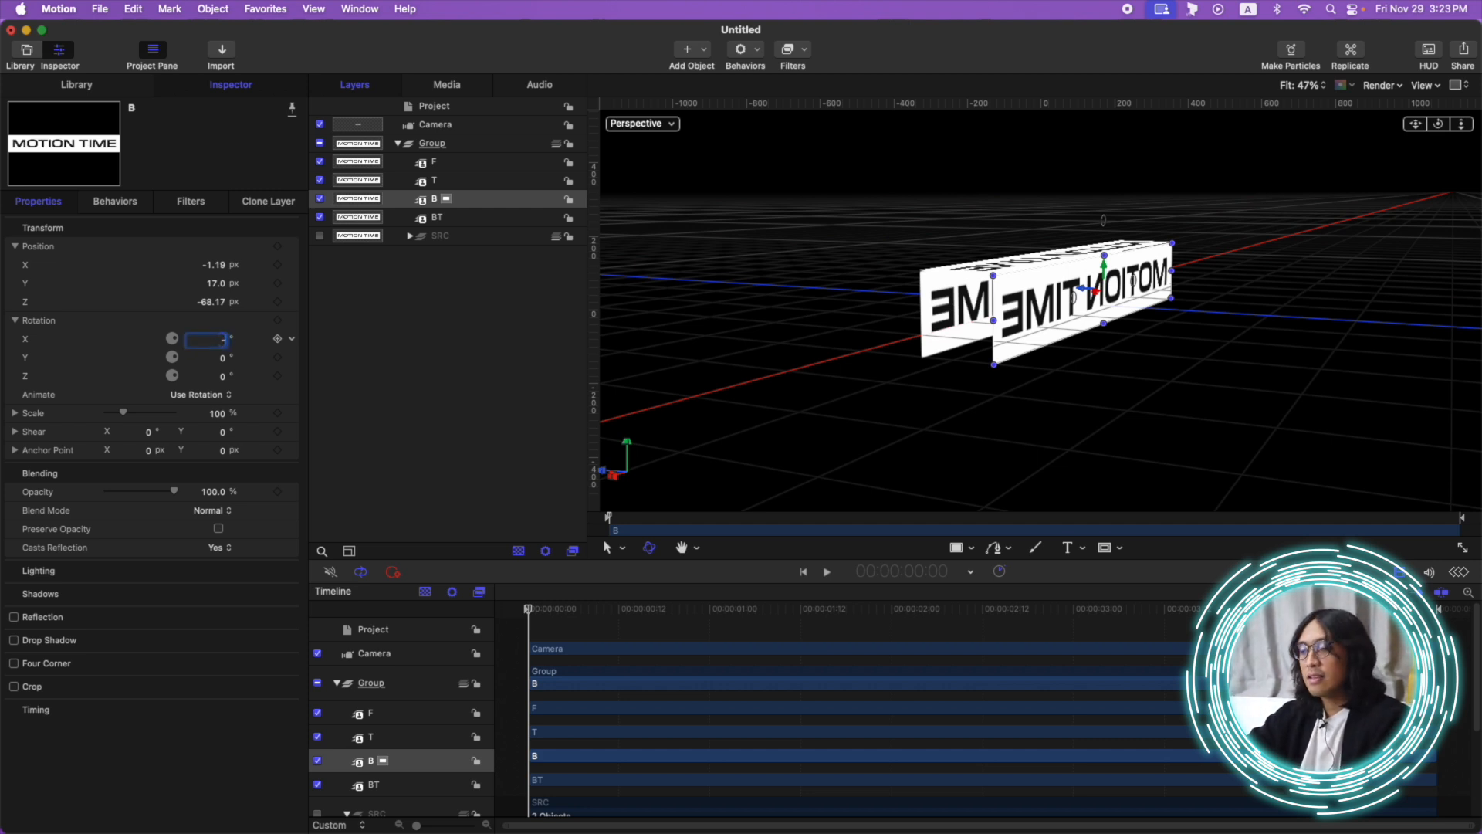
pyautogui.write('-90')
pyautogui.press('Return')
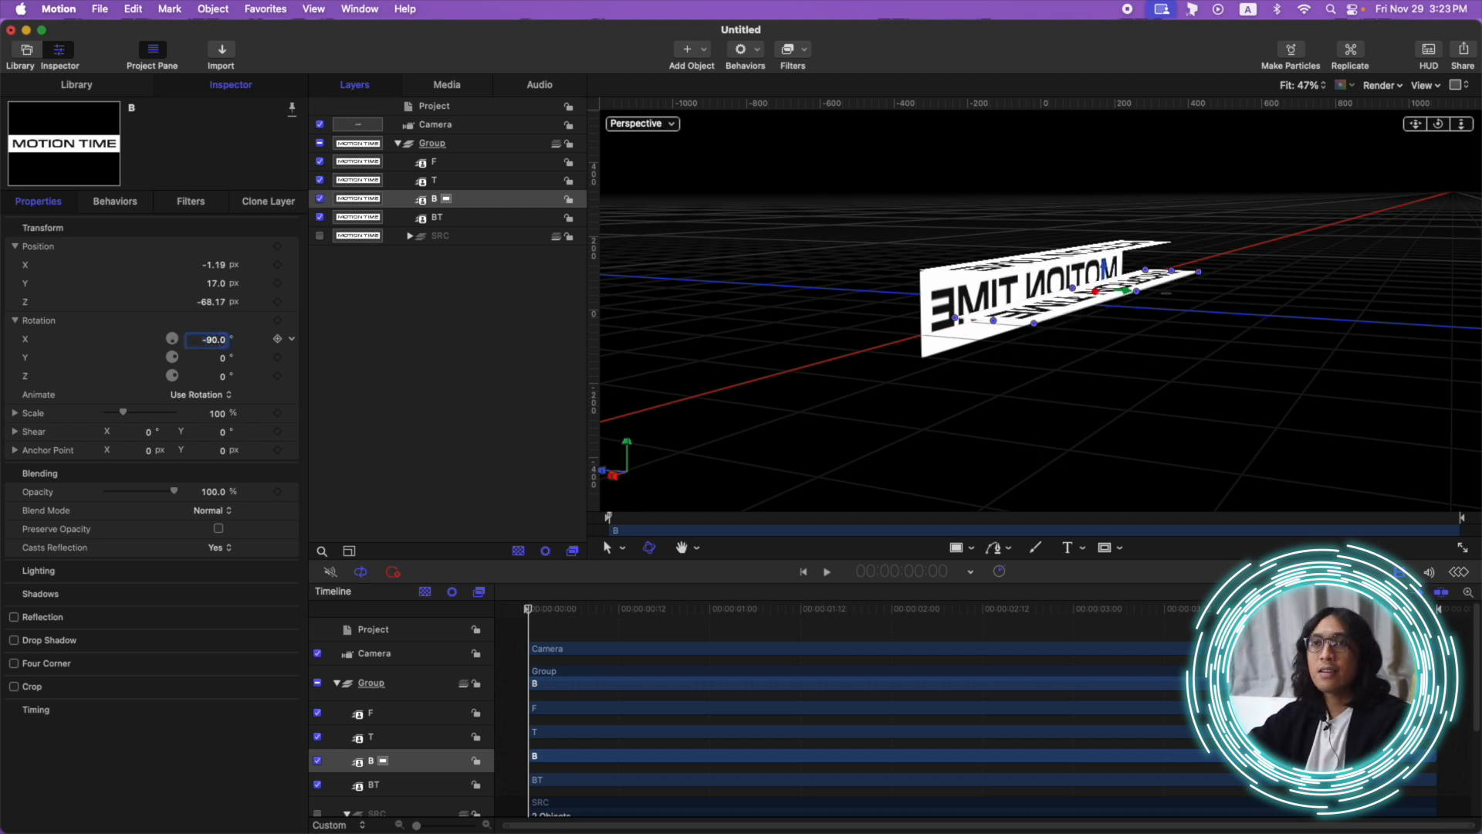
pyautogui.write('180')
pyautogui.press('Return')
# - Set the BT layer's X rotation to 270° and lower it to the box's underside
pyautogui.moveTo(1438, 124); pyautogui.dragTo(1481, 108)
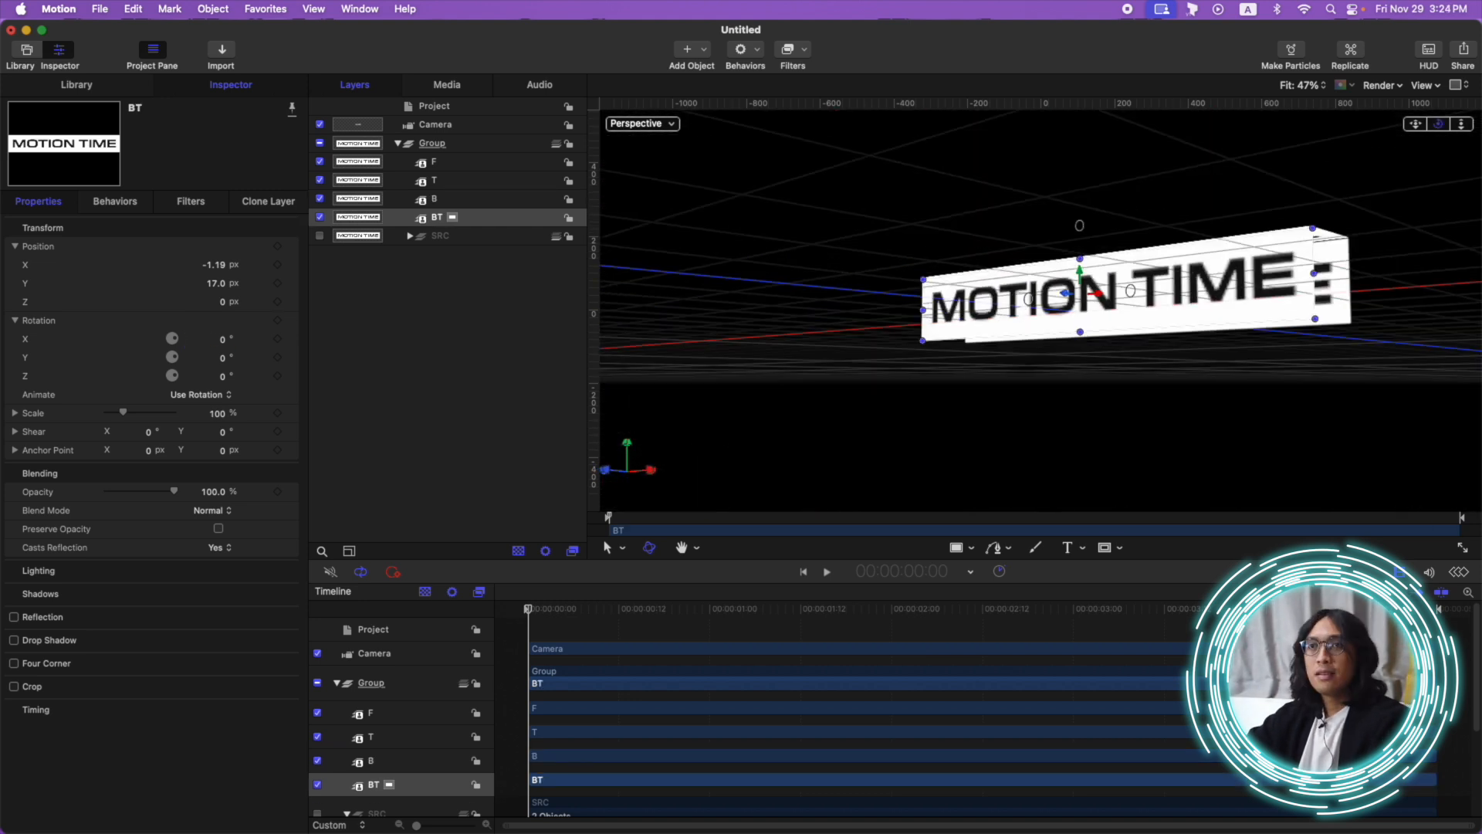
pyautogui.moveTo(1438, 124); pyautogui.dragTo(1438, 92)
pyautogui.doubleClick(220, 340)
pyautogui.write('270')
pyautogui.press('Return')
pyautogui.moveTo(1078, 275); pyautogui.dragTo(1080, 304)
# - Shift the BT layer backward in depth so it closes the underside between the F and B layers
pyautogui.moveTo(1438, 124); pyautogui.dragTo(1382, 154)
pyautogui.moveTo(1103, 338); pyautogui.dragTo(1131, 330)
pyautogui.moveTo(1438, 123); pyautogui.dragTo(1451, 193)
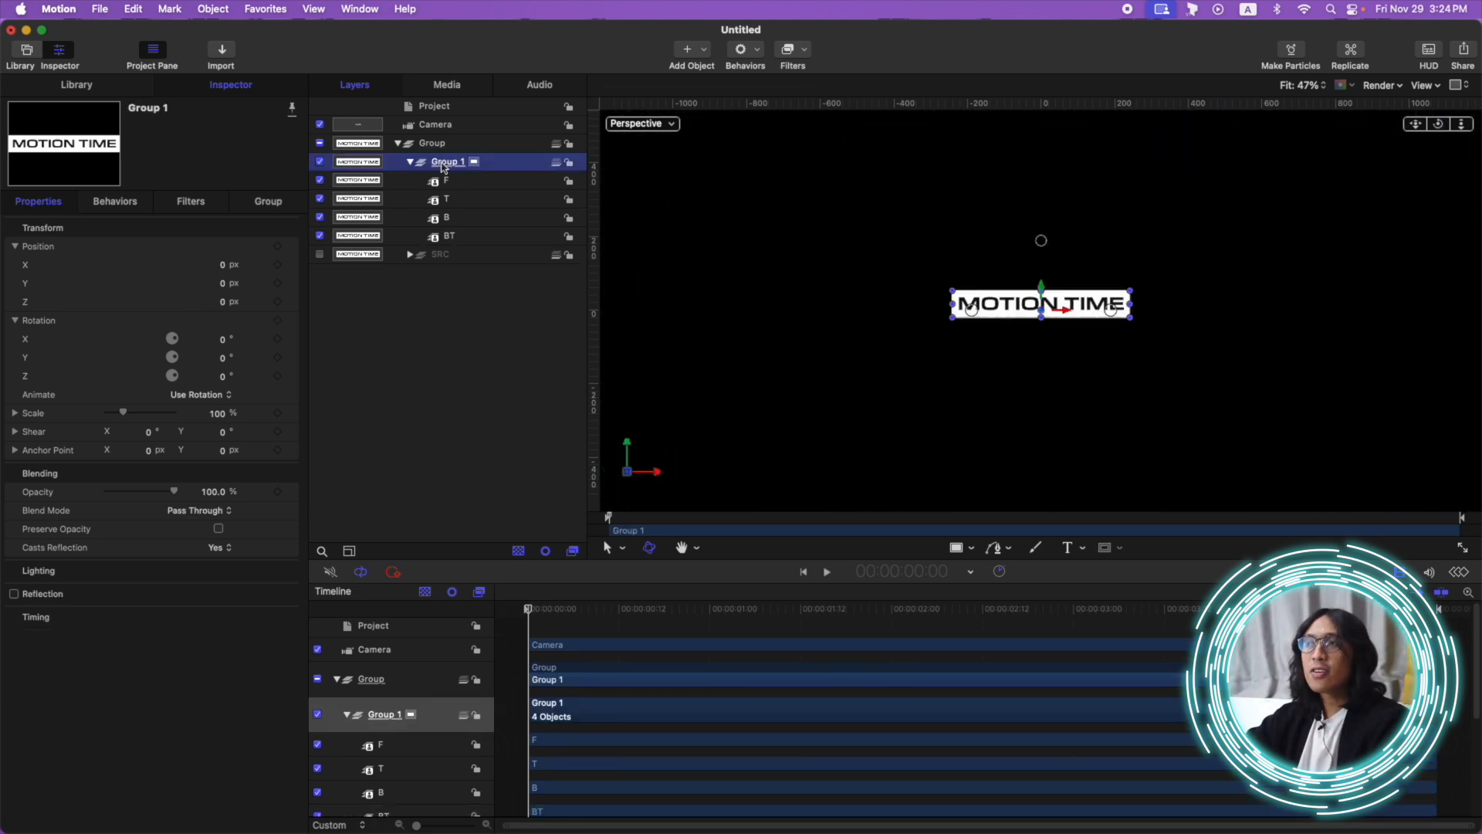
# - Undo the previous grouping and collect the F, T, B and BT layers into a new nested group
pyautogui.press('super+z')
pyautogui.press('super+z')
pyautogui.click(453, 167)
pyautogui.keyDown('shift'); pyautogui.click(461, 219); pyautogui.keyUp('shift')
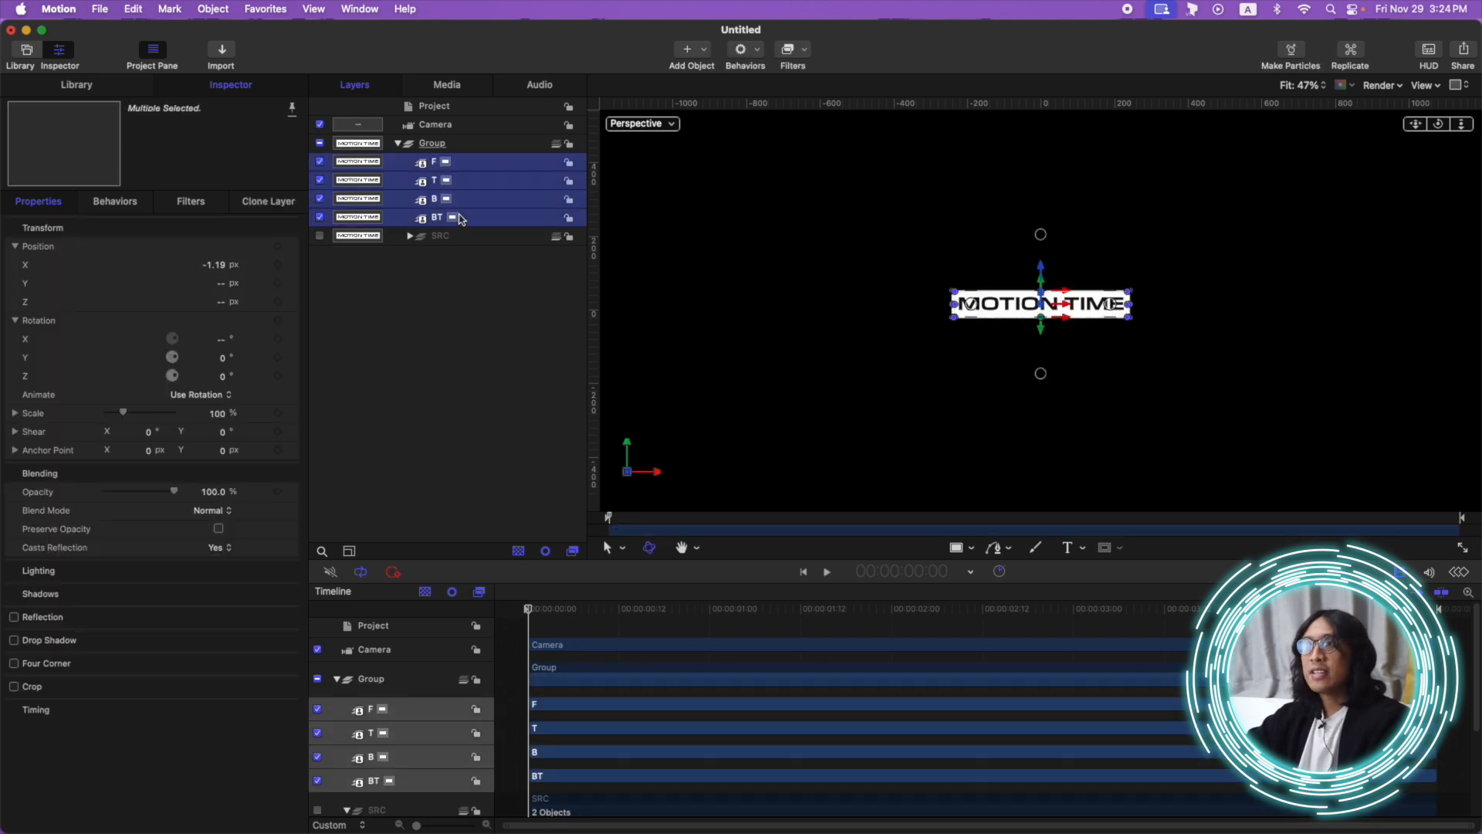
pyautogui.press('super+shift+g')
pyautogui.click(411, 163)
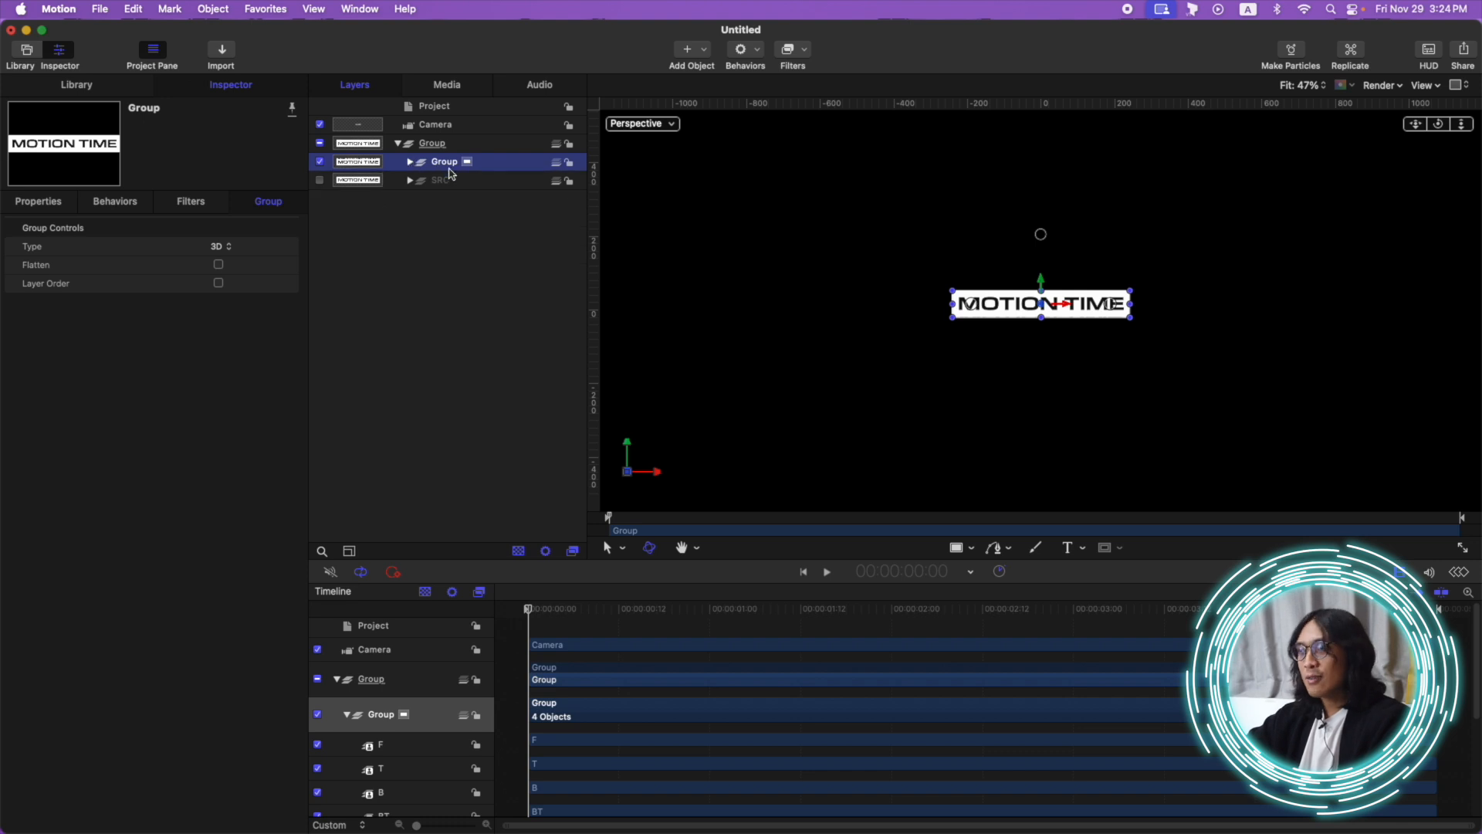
# - Add a Spin behavior to the nested group, spinning about the X axis at a rate of 150°
pyautogui.moveTo(1437, 123)
pyautogui.mouseDown()
pyautogui.moveTo(1404, 177)
pyautogui.moveTo(1440, 123)
pyautogui.moveTo(1456, 140)
pyautogui.moveTo(1422, 139)
pyautogui.mouseUp()
pyautogui.click(35, 202)
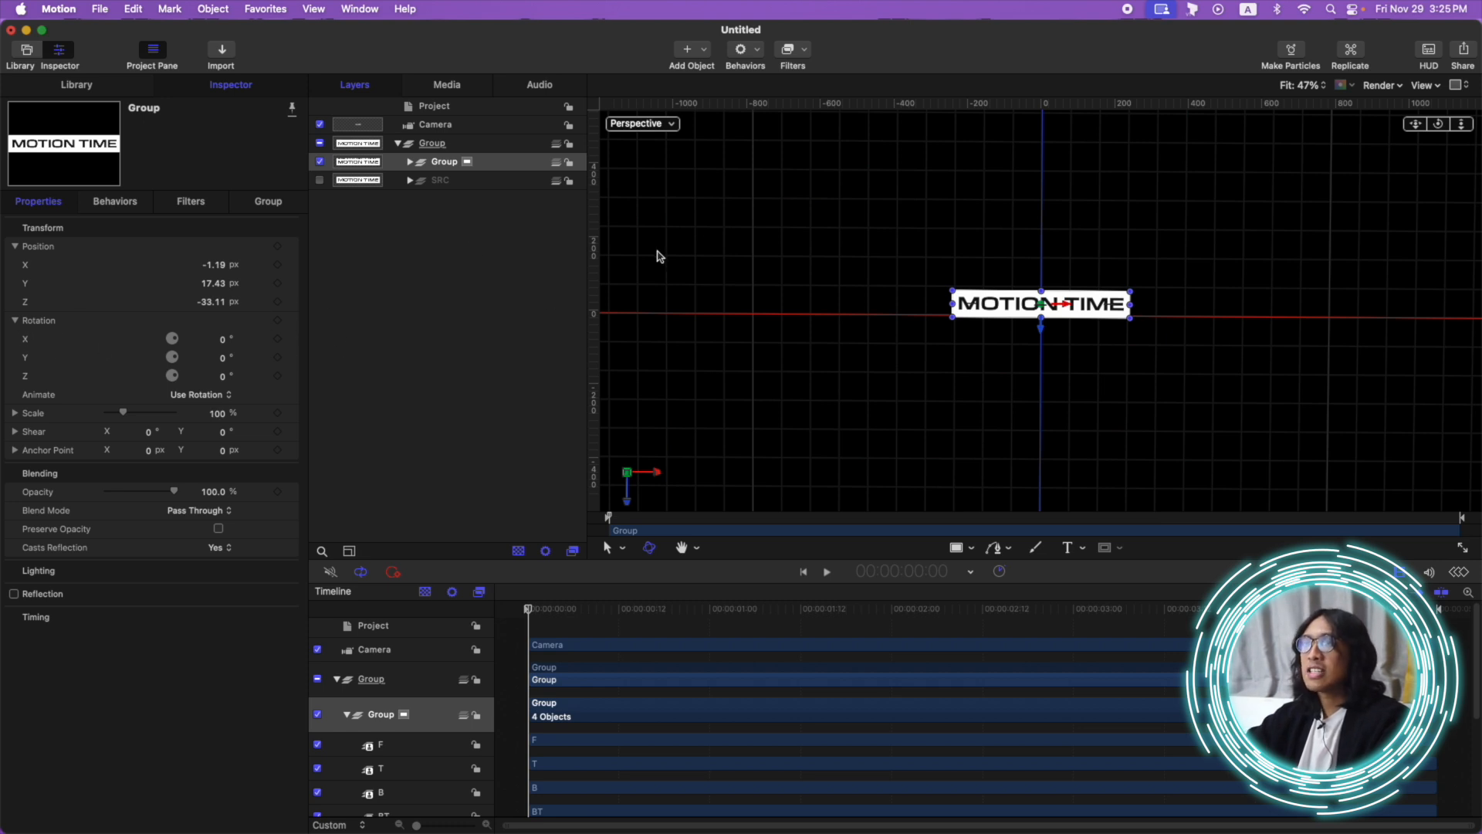
pyautogui.click(742, 50)
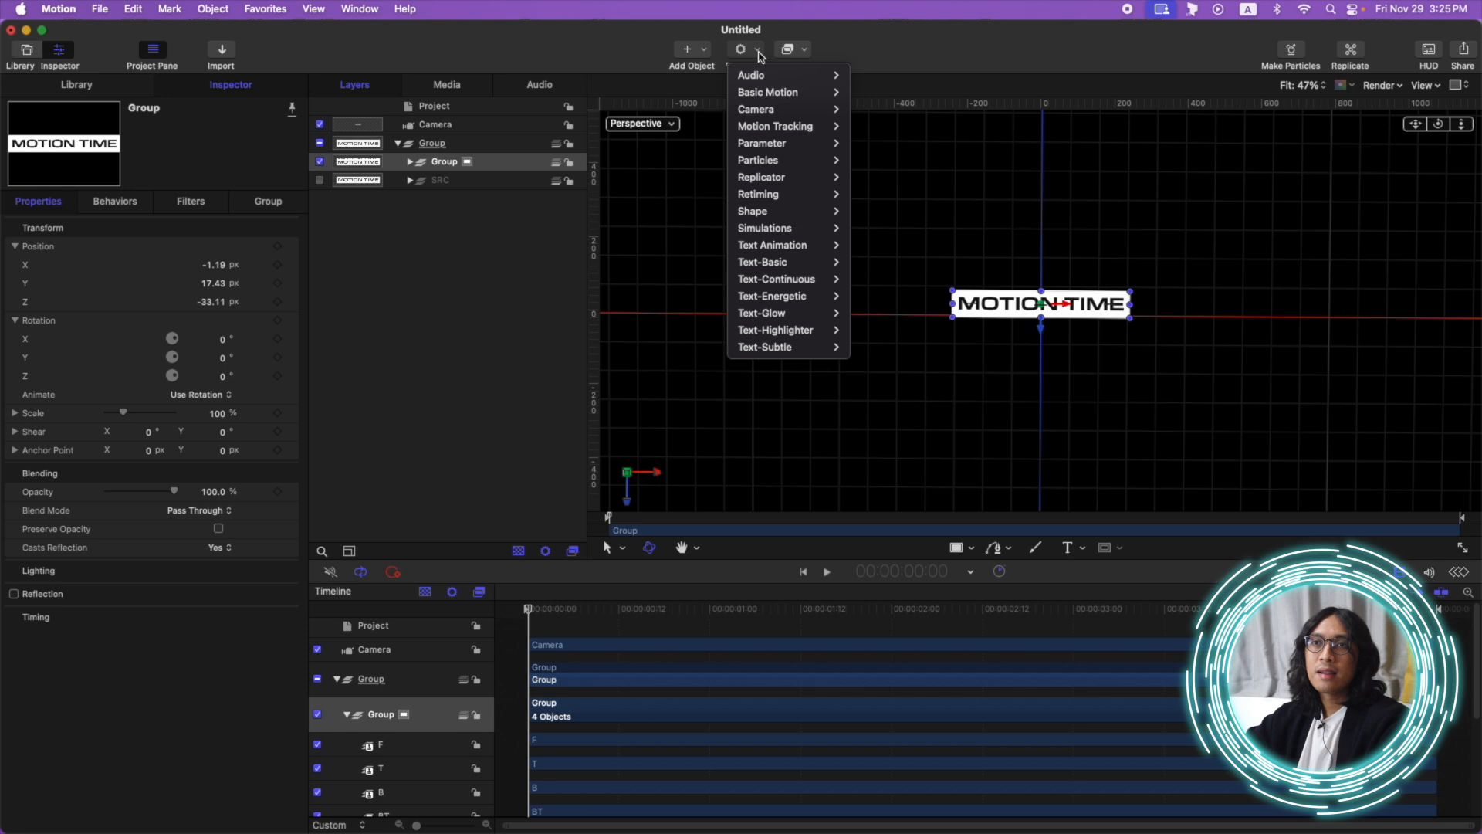
pyautogui.moveTo(782, 94)
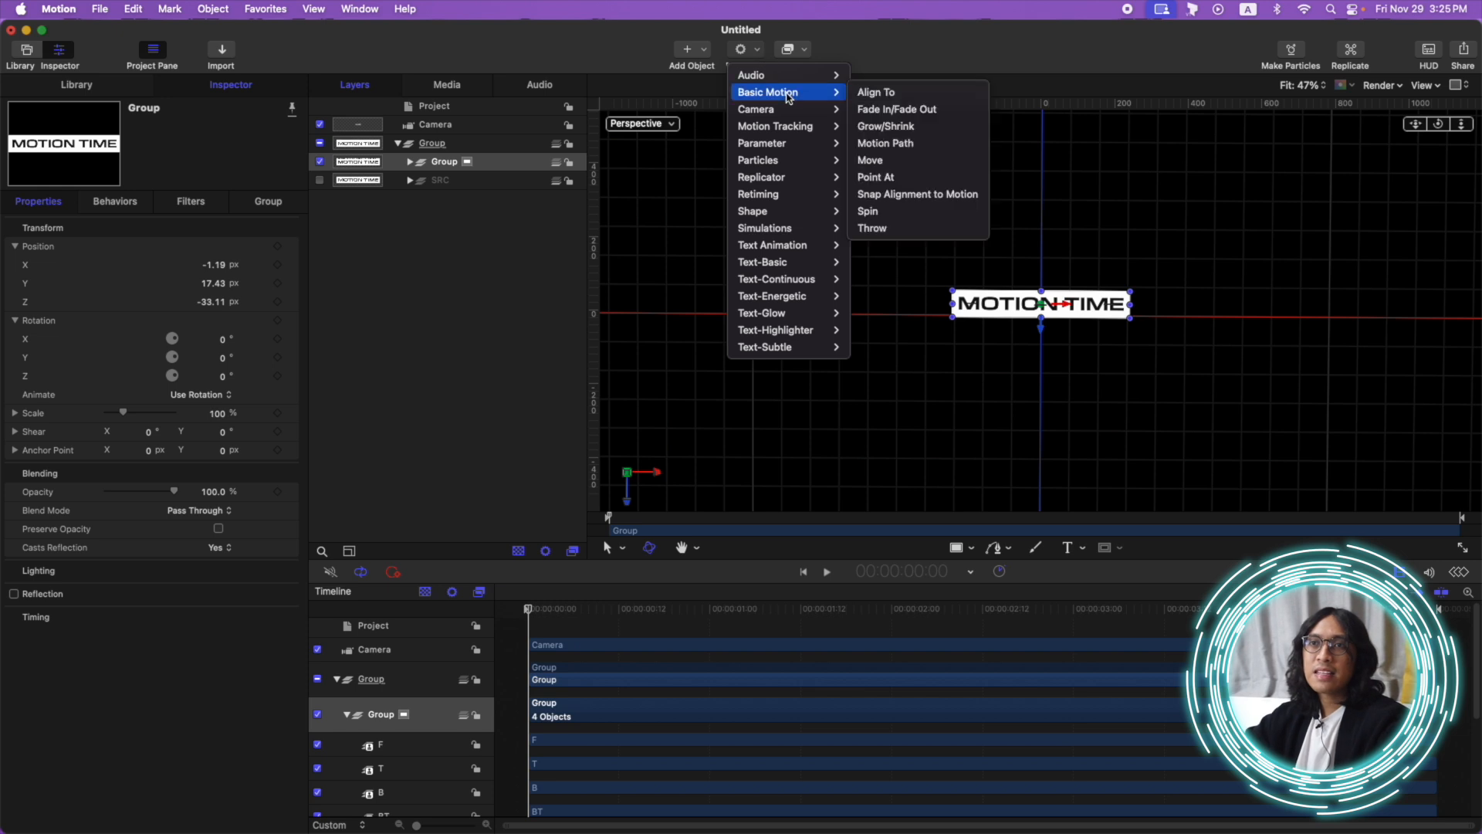
pyautogui.click(876, 213)
pyautogui.click(228, 306)
pyautogui.click(231, 276)
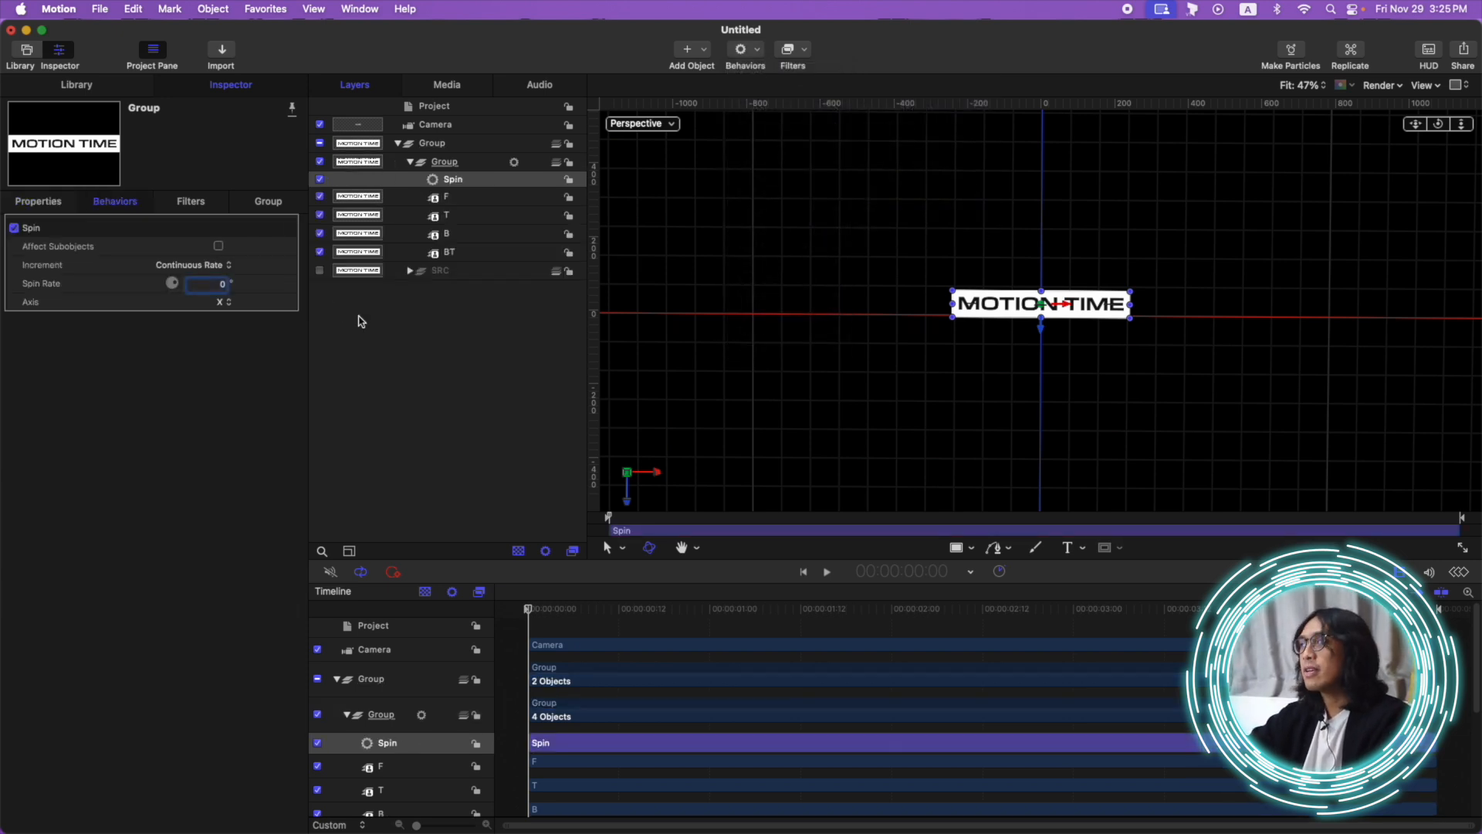
# - Play back the spin and reset the perspective view to check the rotating box from the front
pyautogui.press('space')
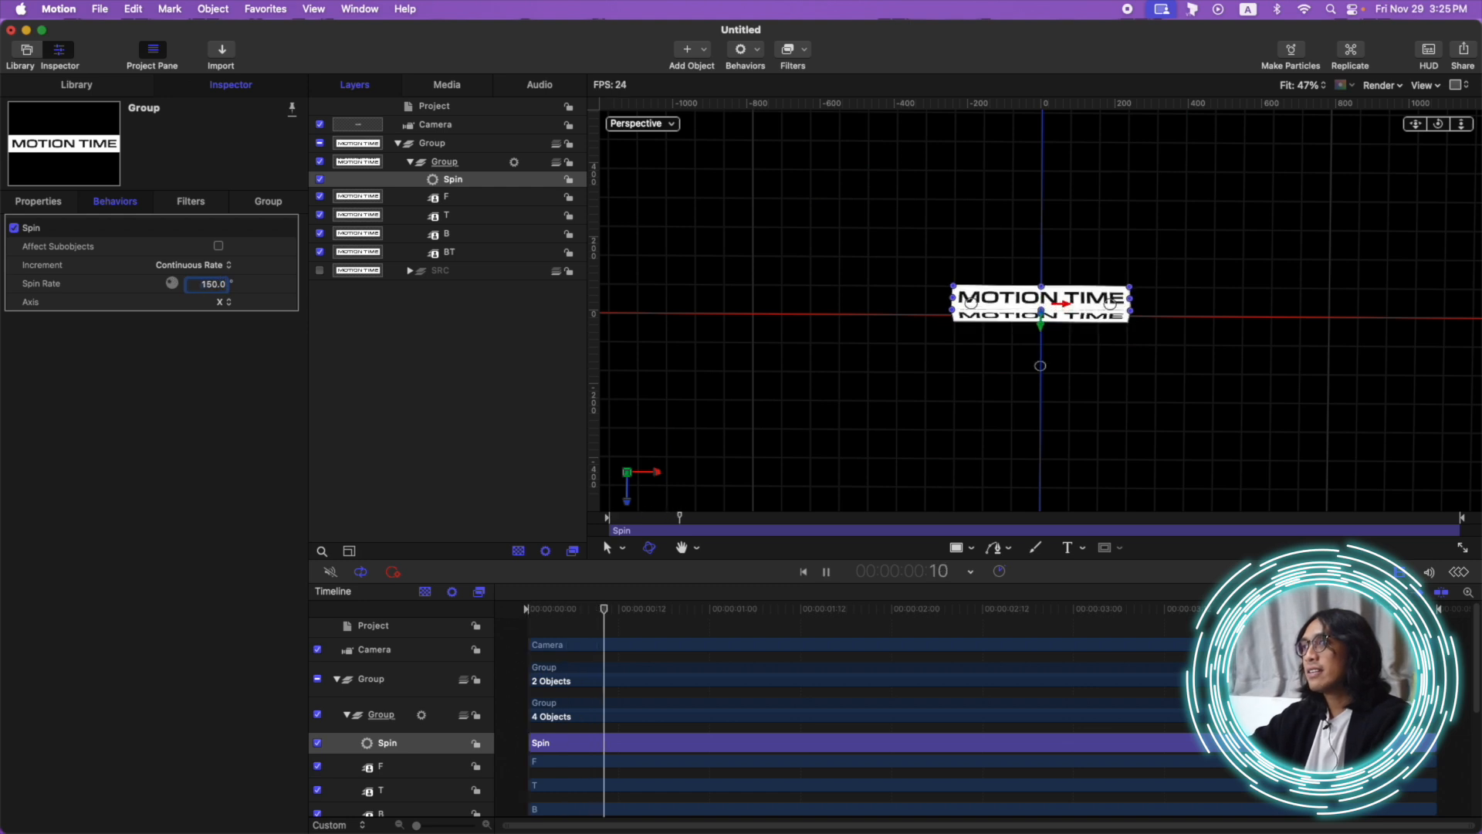
pyautogui.doubleClick(1440, 124)
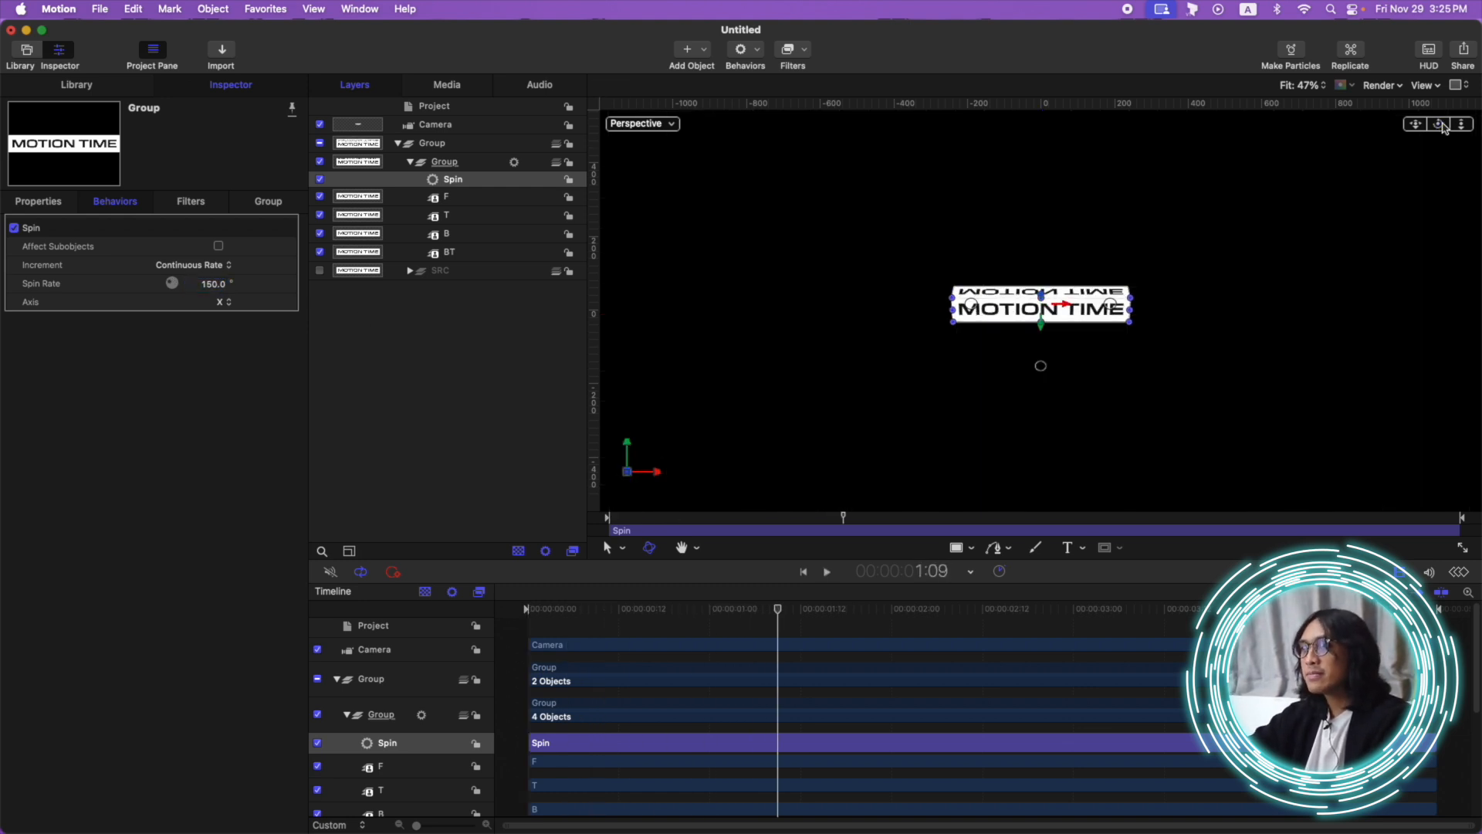
pyautogui.press('space')
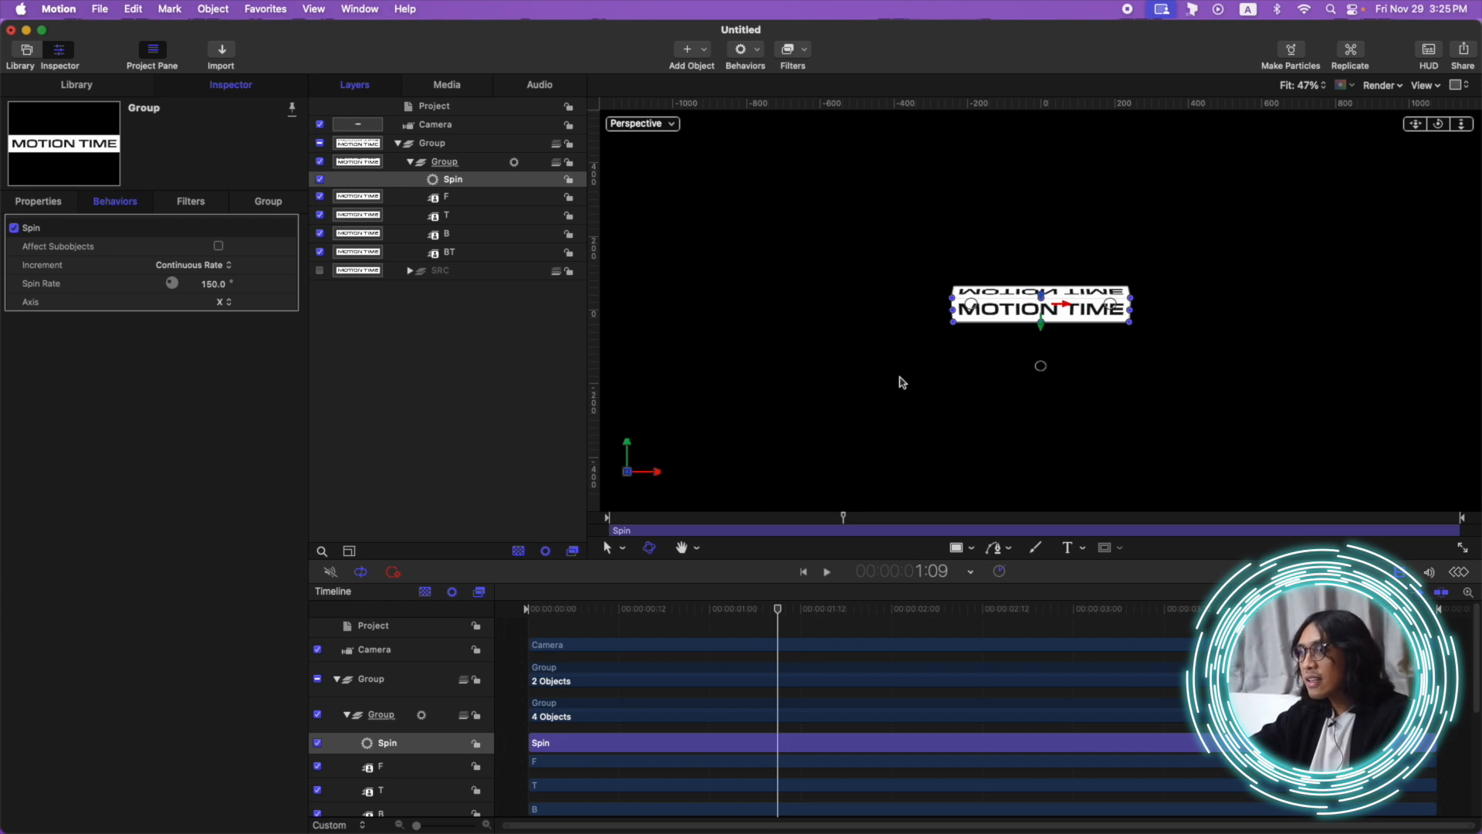
pyautogui.press('space')
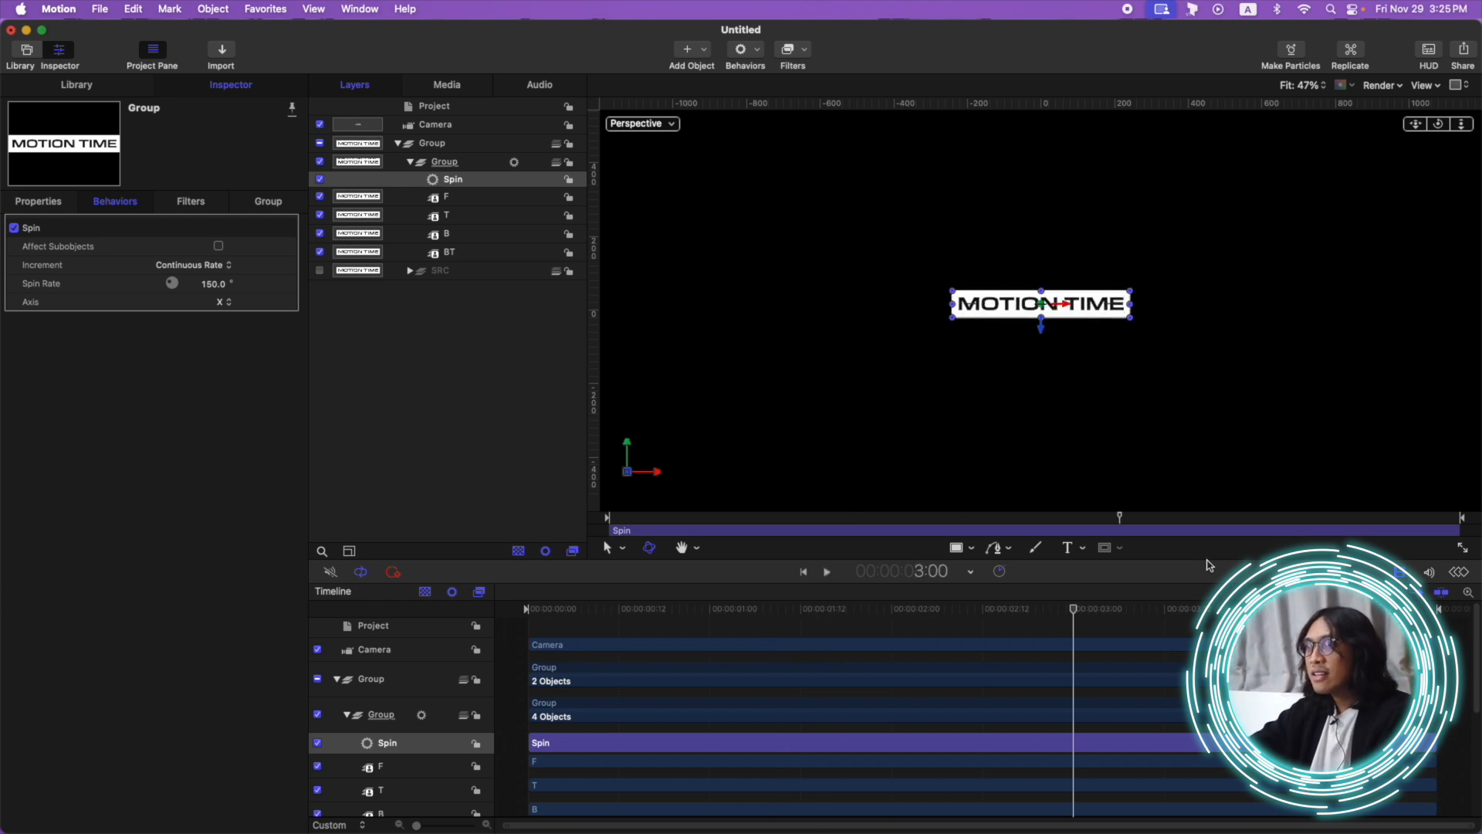
# - Scrub through the spin and toggle the visibility of T, B and BT to identify the wrongly oriented side
pyautogui.moveTo(1110, 615); pyautogui.dragTo(1278, 615)
pyautogui.click(320, 215)
pyautogui.click(319, 216)
pyautogui.click(320, 233)
pyautogui.click(320, 233)
pyautogui.click(320, 252)
pyautogui.click(319, 252)
# - Set the BT layer's X rotation to 80°
pyautogui.click(358, 252)
pyautogui.moveTo(219, 357); pyautogui.dragTo(353, 338)
pyautogui.doubleClick(214, 339)
pyautogui.write('0')
pyautogui.press('Return')
pyautogui.write('90')
pyautogui.press('Return')
pyautogui.write('80')
pyautogui.press('Return')
# - Play back the spinning box to check the orientation of the underside text
pyautogui.moveTo(1278, 610); pyautogui.dragTo(1346, 609)
pyautogui.press('space')
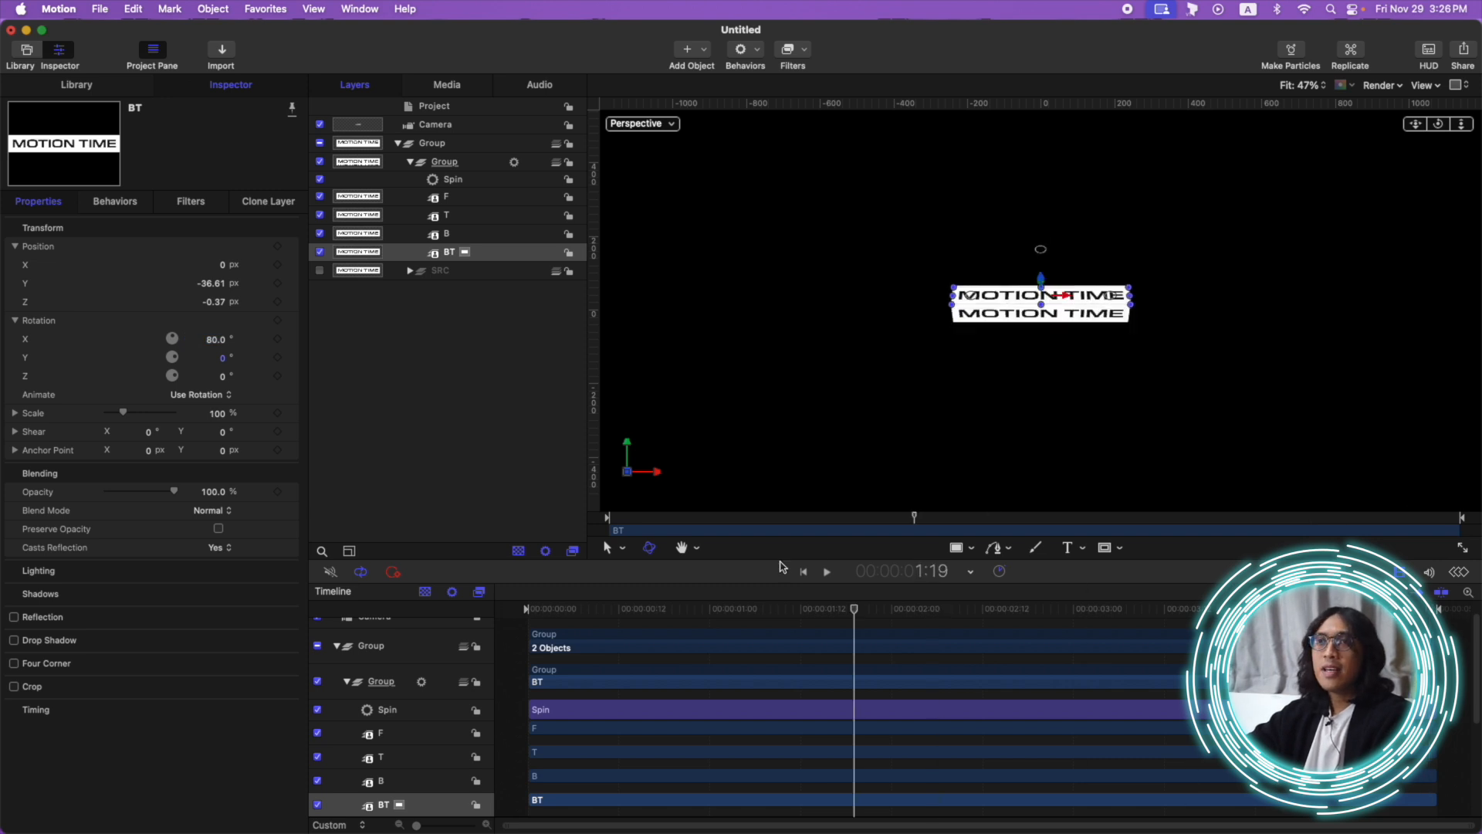
pyautogui.click(444, 419)
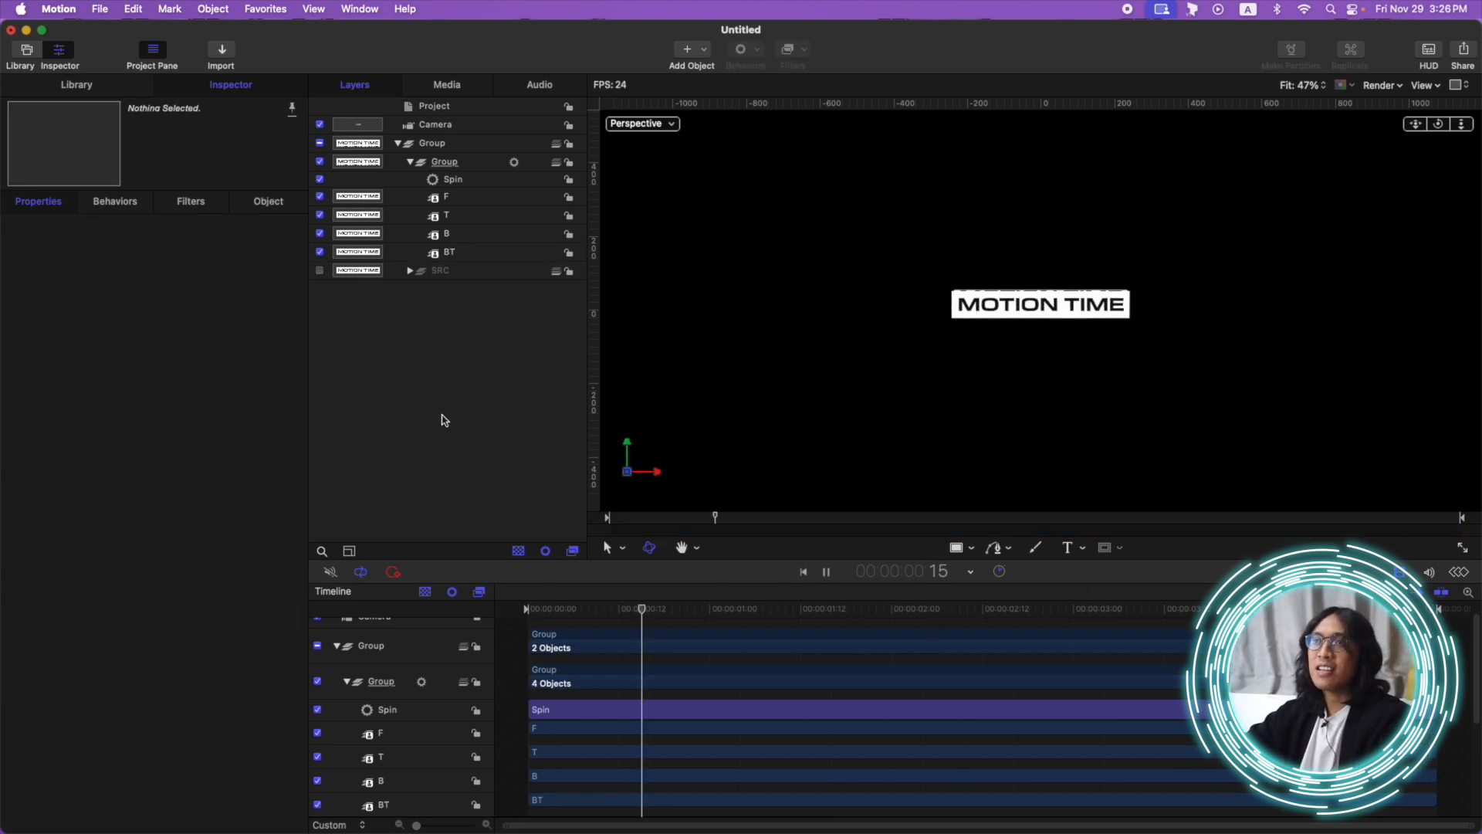
pyautogui.press('space')
# - Apply a Colorize filter to the T layer and remap its black to White
pyautogui.click(463, 215)
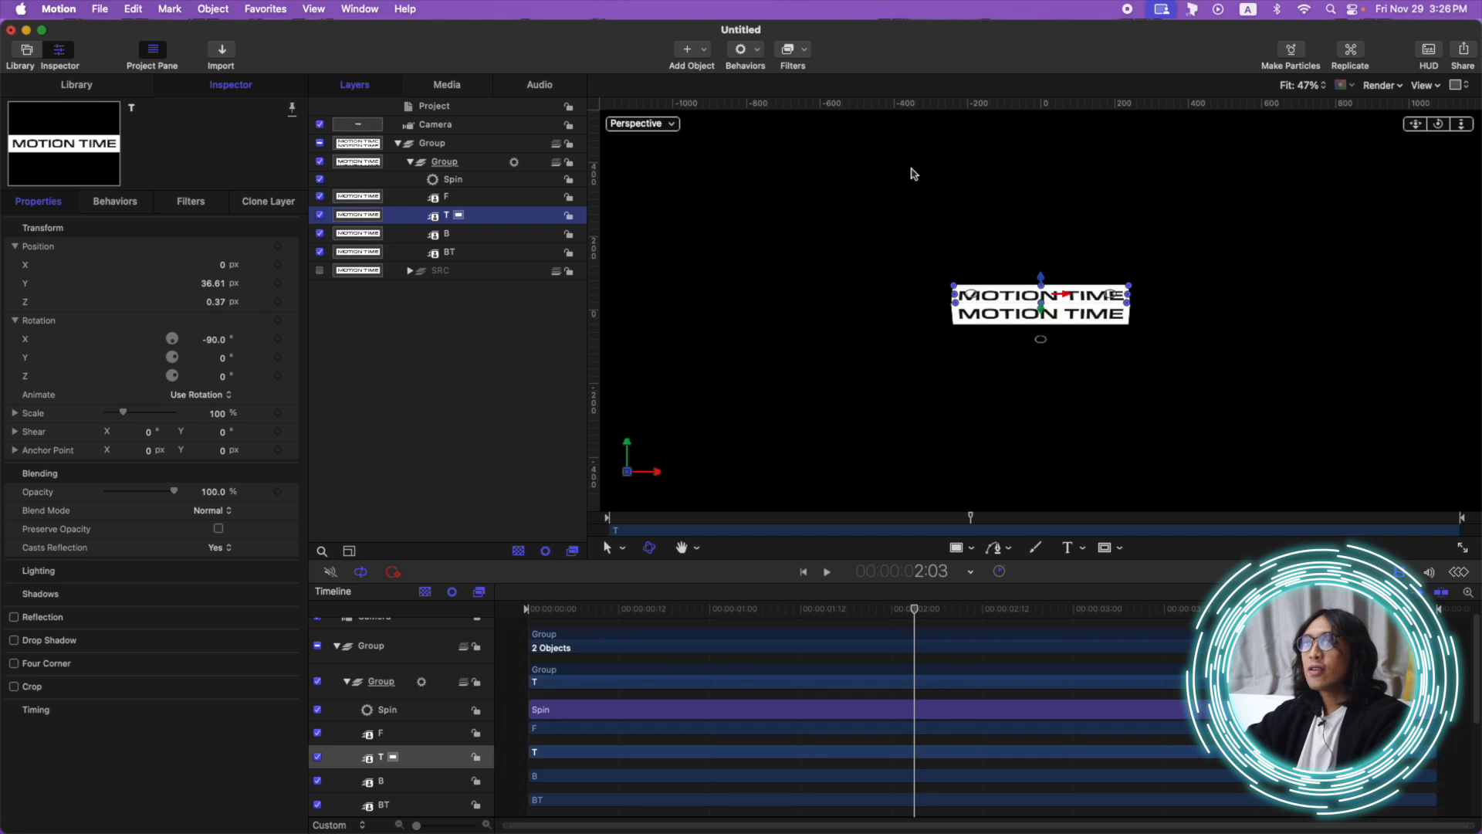
pyautogui.click(803, 52)
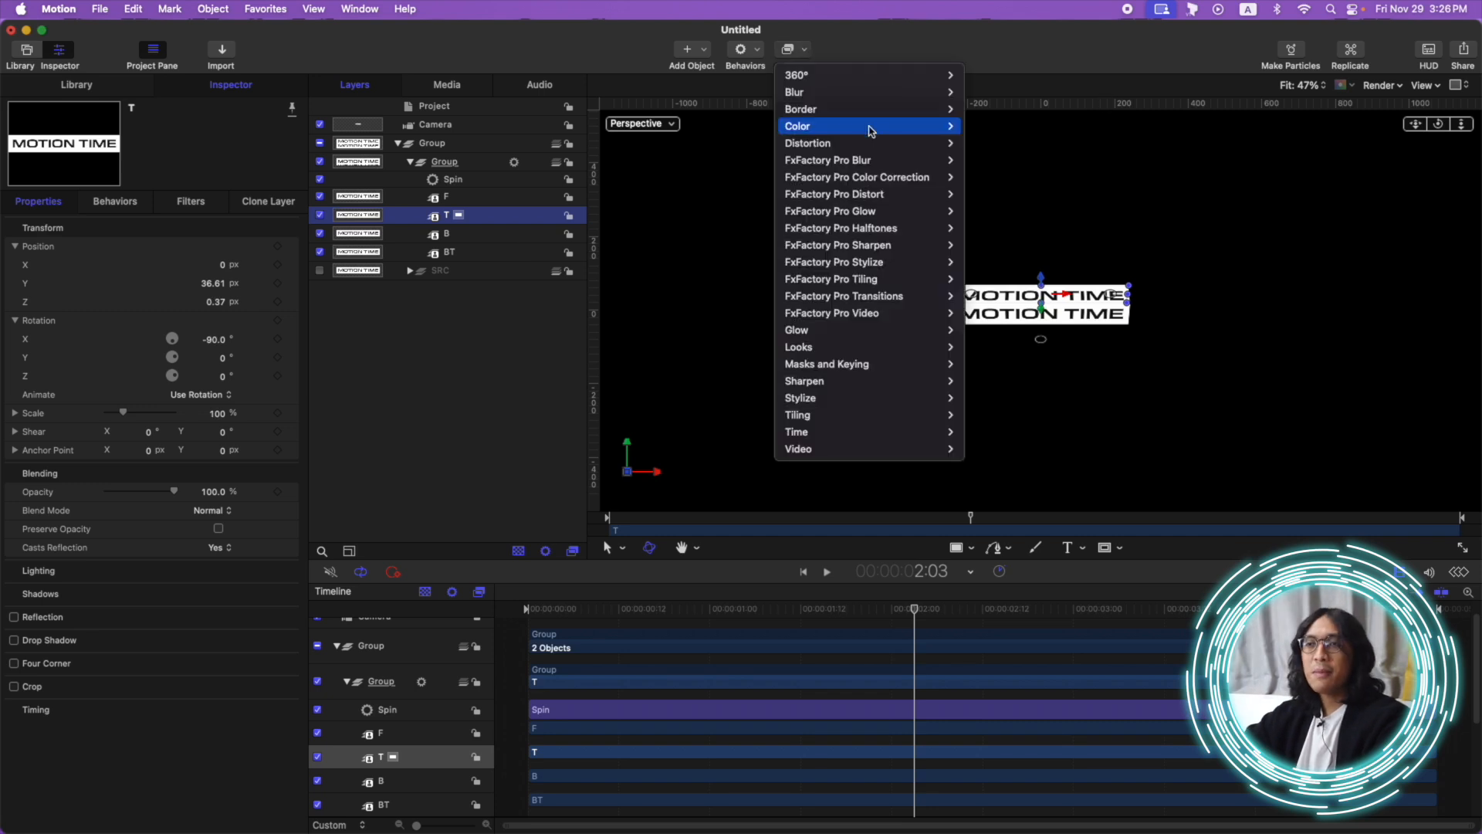
pyautogui.moveTo(868, 126)
pyautogui.click(1019, 247)
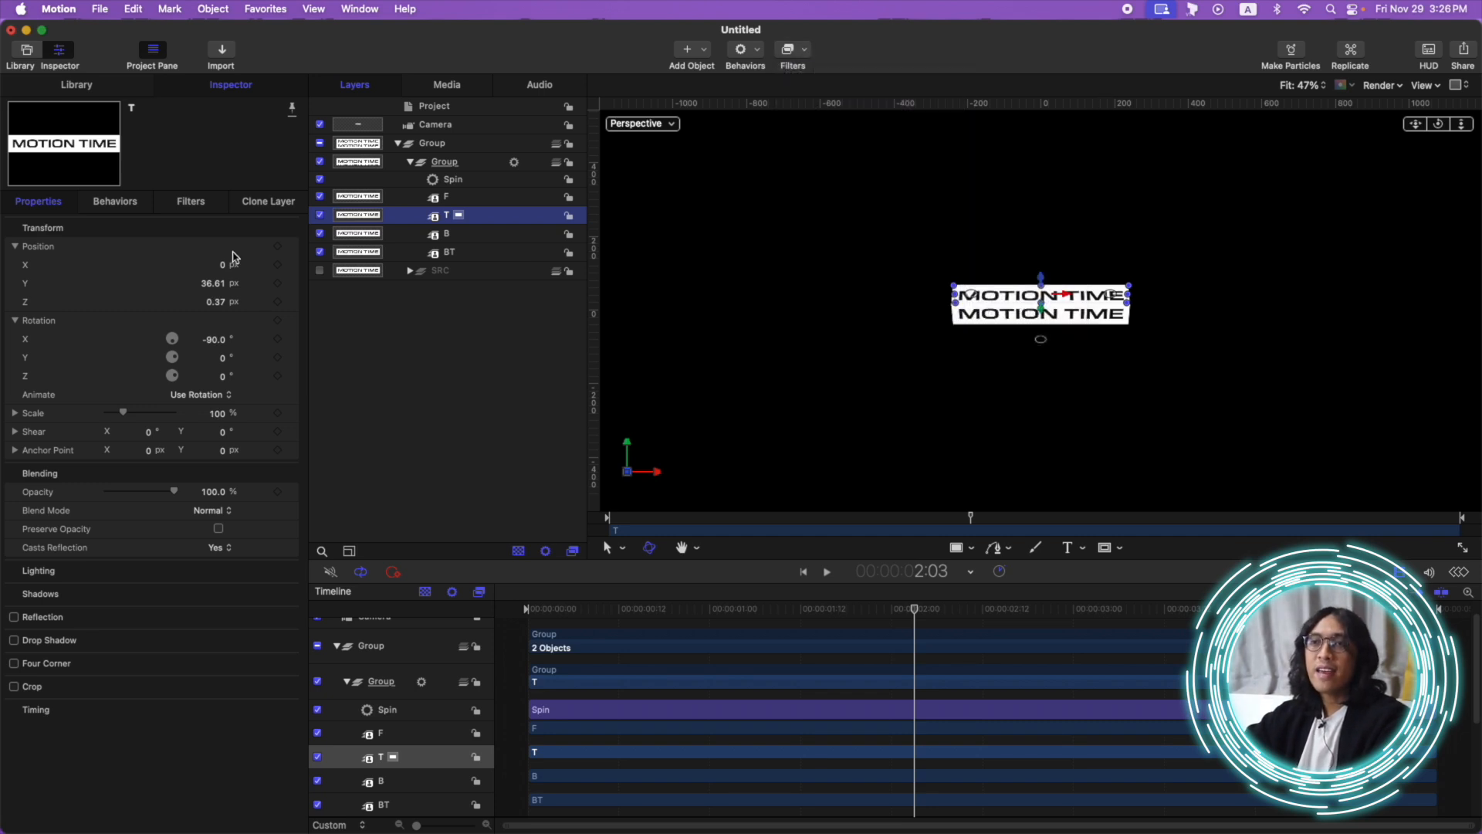
pyautogui.click(208, 247)
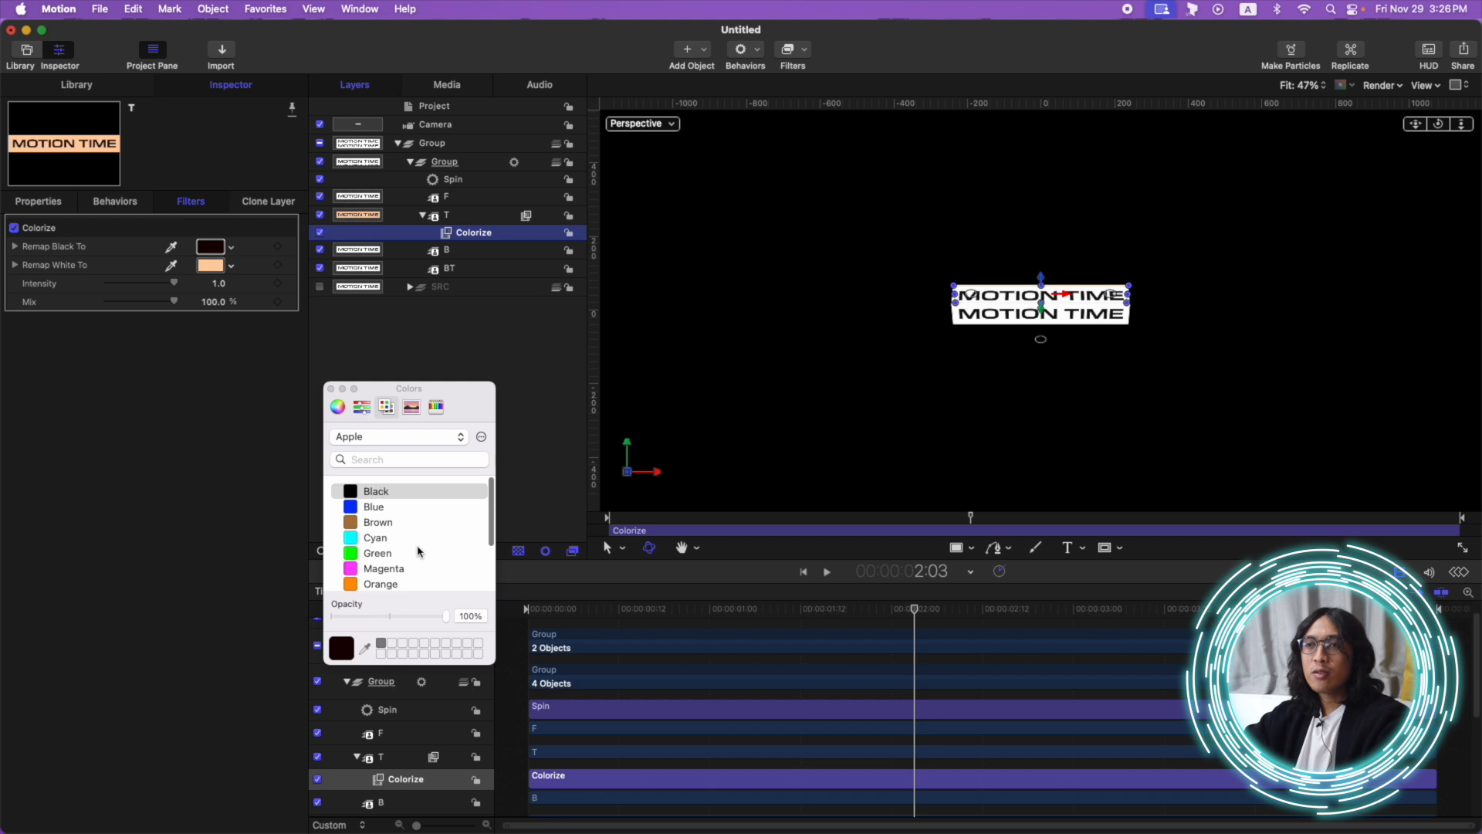
pyautogui.scroll(-3, 418, 551)
pyautogui.click(386, 575)
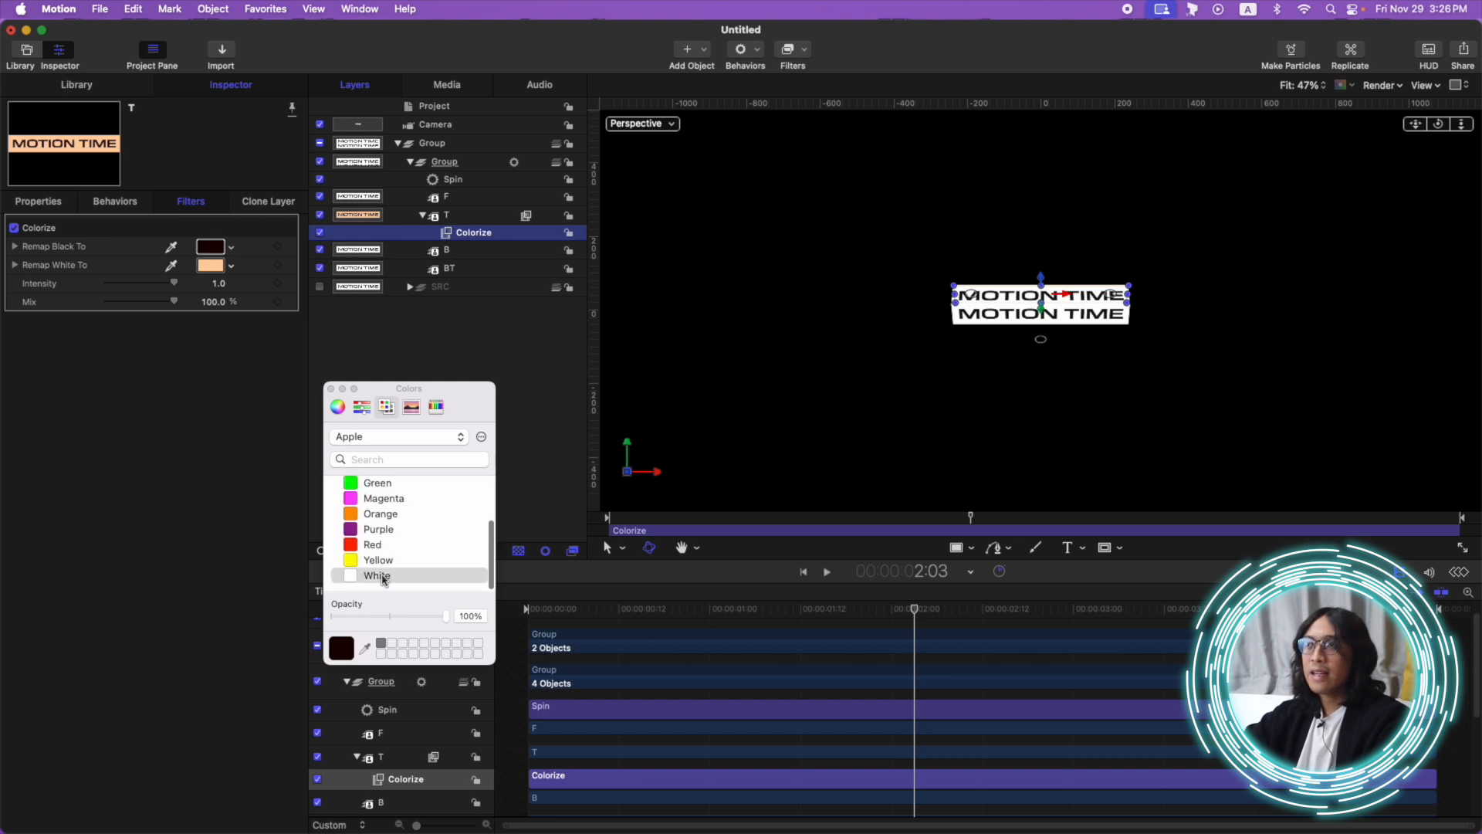
pyautogui.click(331, 389)
# - Remap white to Black in the T layer's Colorize filter
pyautogui.click(212, 265)
pyautogui.scroll(5, 386, 540)
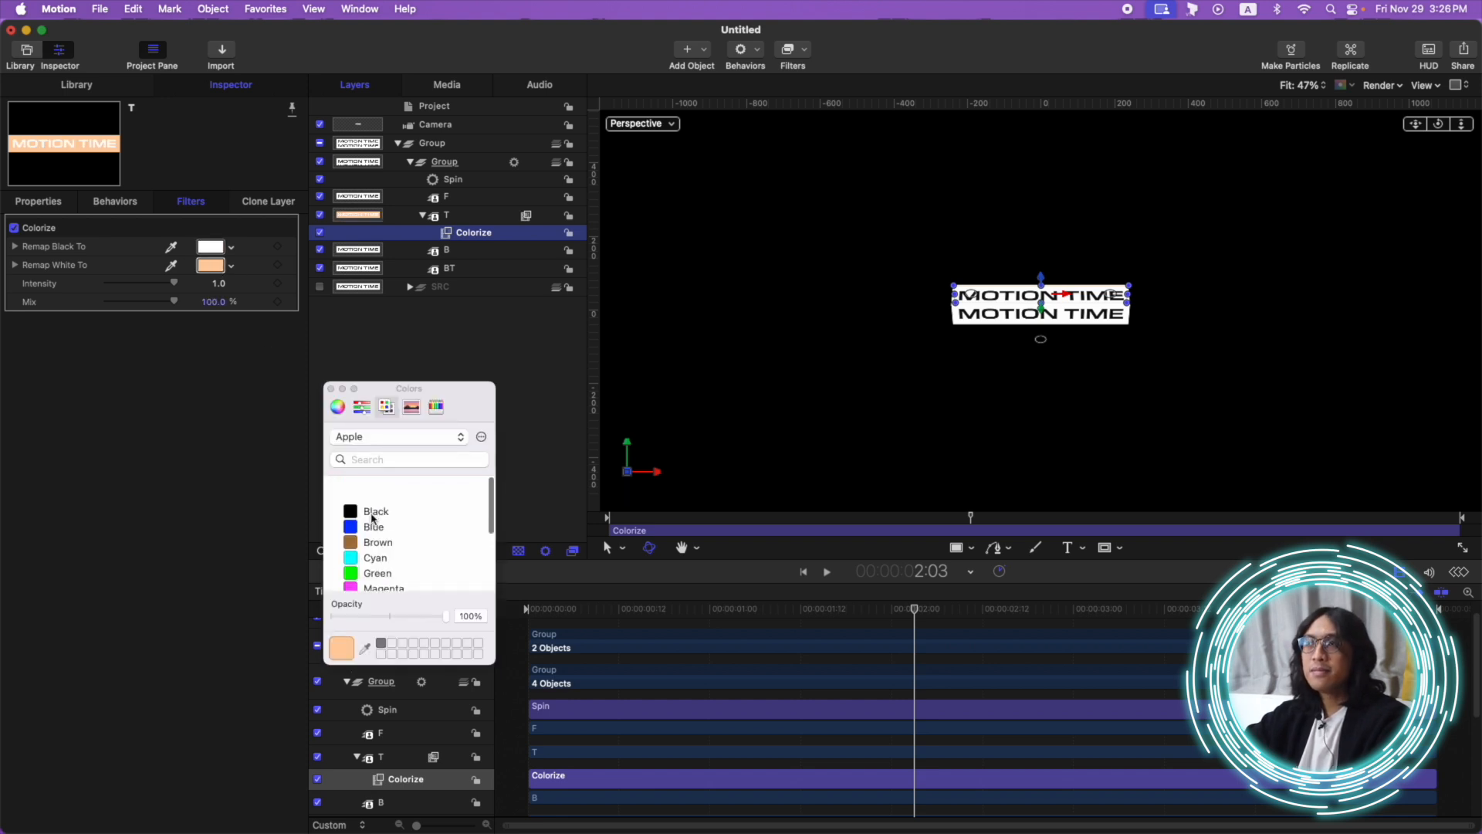
pyautogui.click(370, 496)
pyautogui.click(331, 389)
# - Copy the T layer's Colorize filter onto the BT layer and preview the spinning box's alternating colors
pyautogui.moveTo(479, 233); pyautogui.dragTo(453, 267)
pyautogui.press('Home')
pyautogui.press('space')
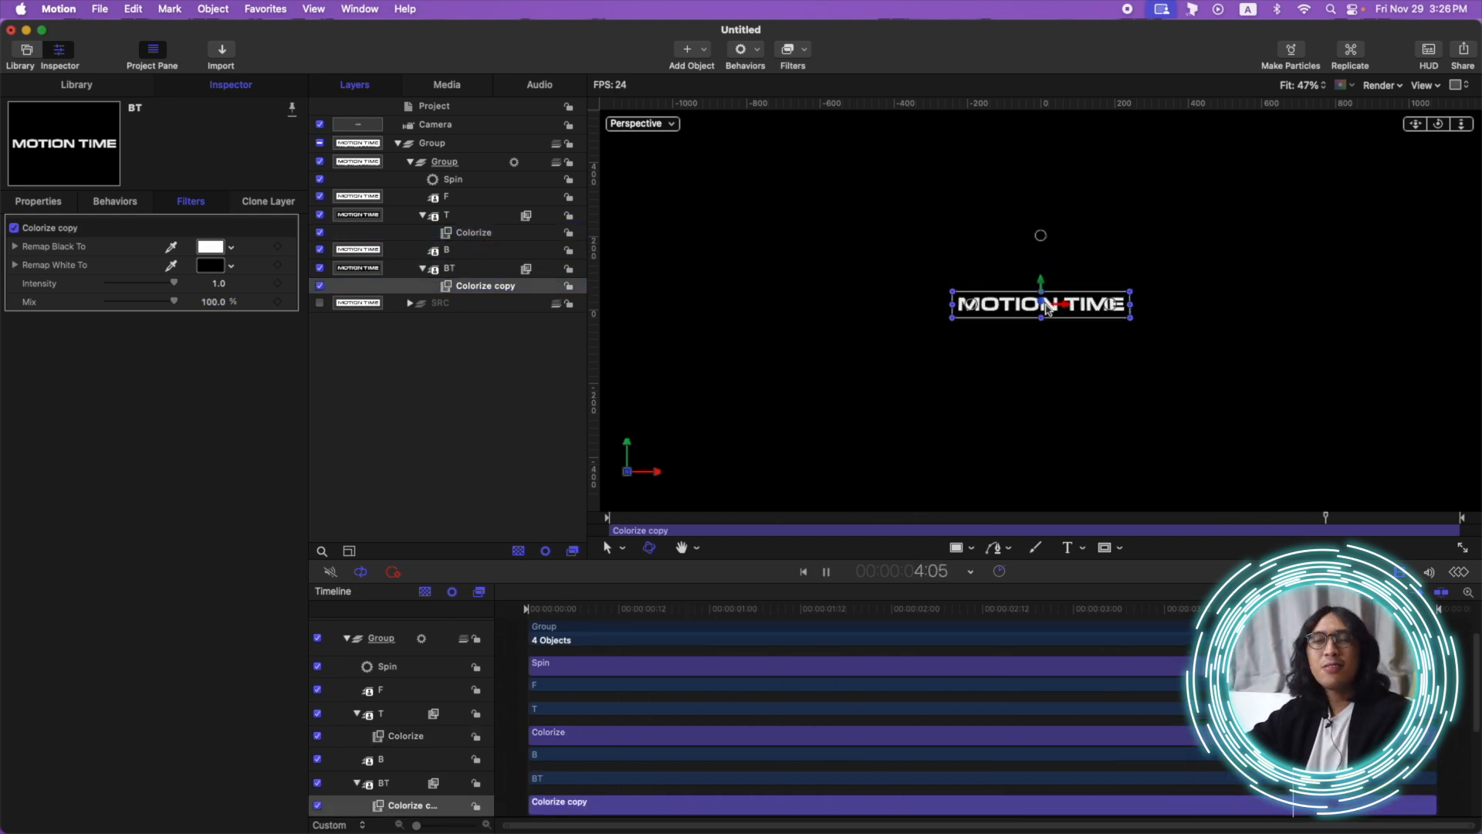
pyautogui.moveTo(868, 608); pyautogui.dragTo(1146, 607)
pyautogui.press('Home')
# - Activate the standard selection tool and set the canvas to the Active Camera view
pyautogui.click(607, 548)
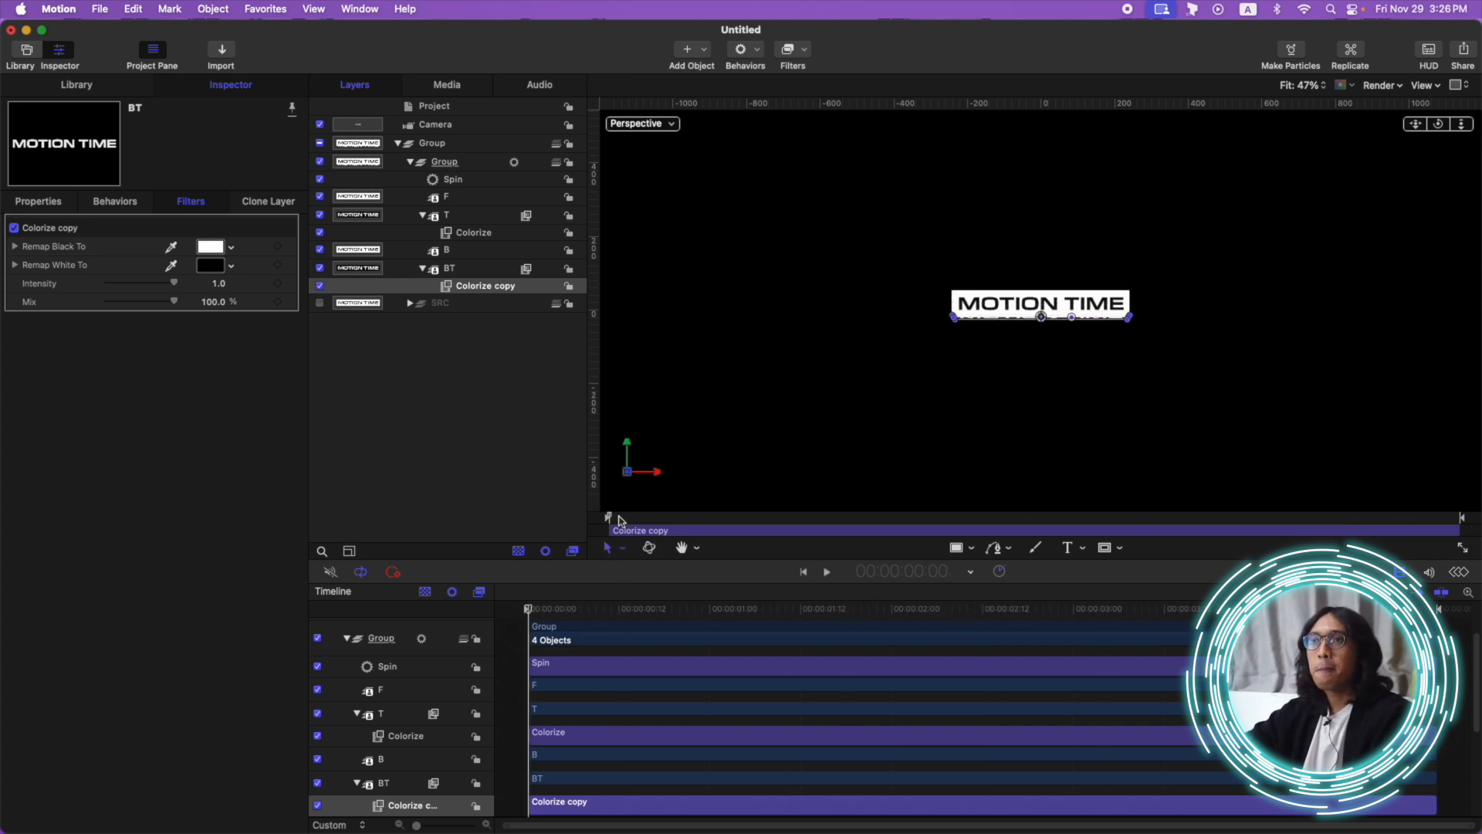
pyautogui.click(673, 126)
pyautogui.click(714, 126)
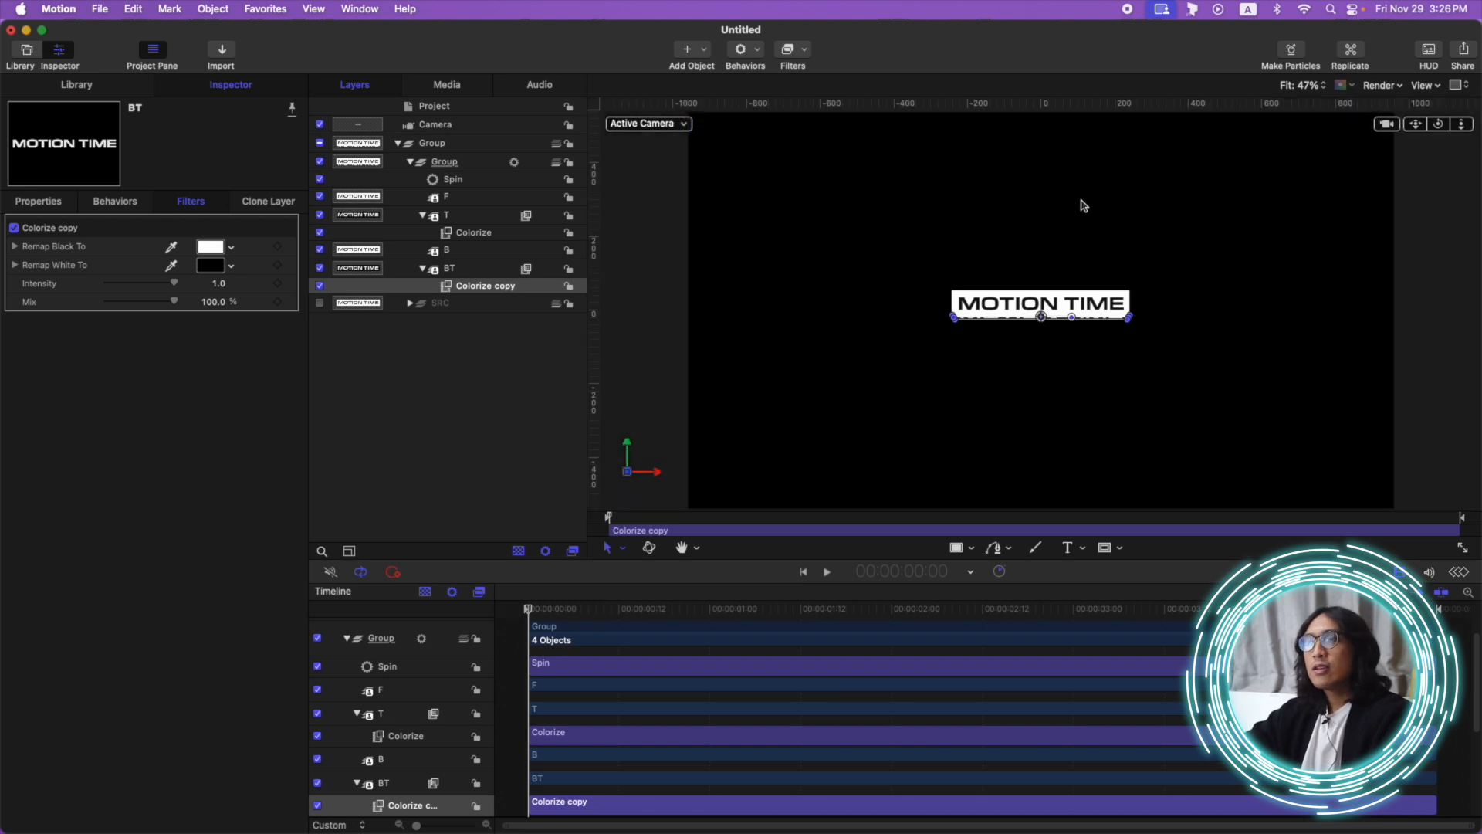
# - Create a replicator from the collapsed spinning group
pyautogui.click(463, 163)
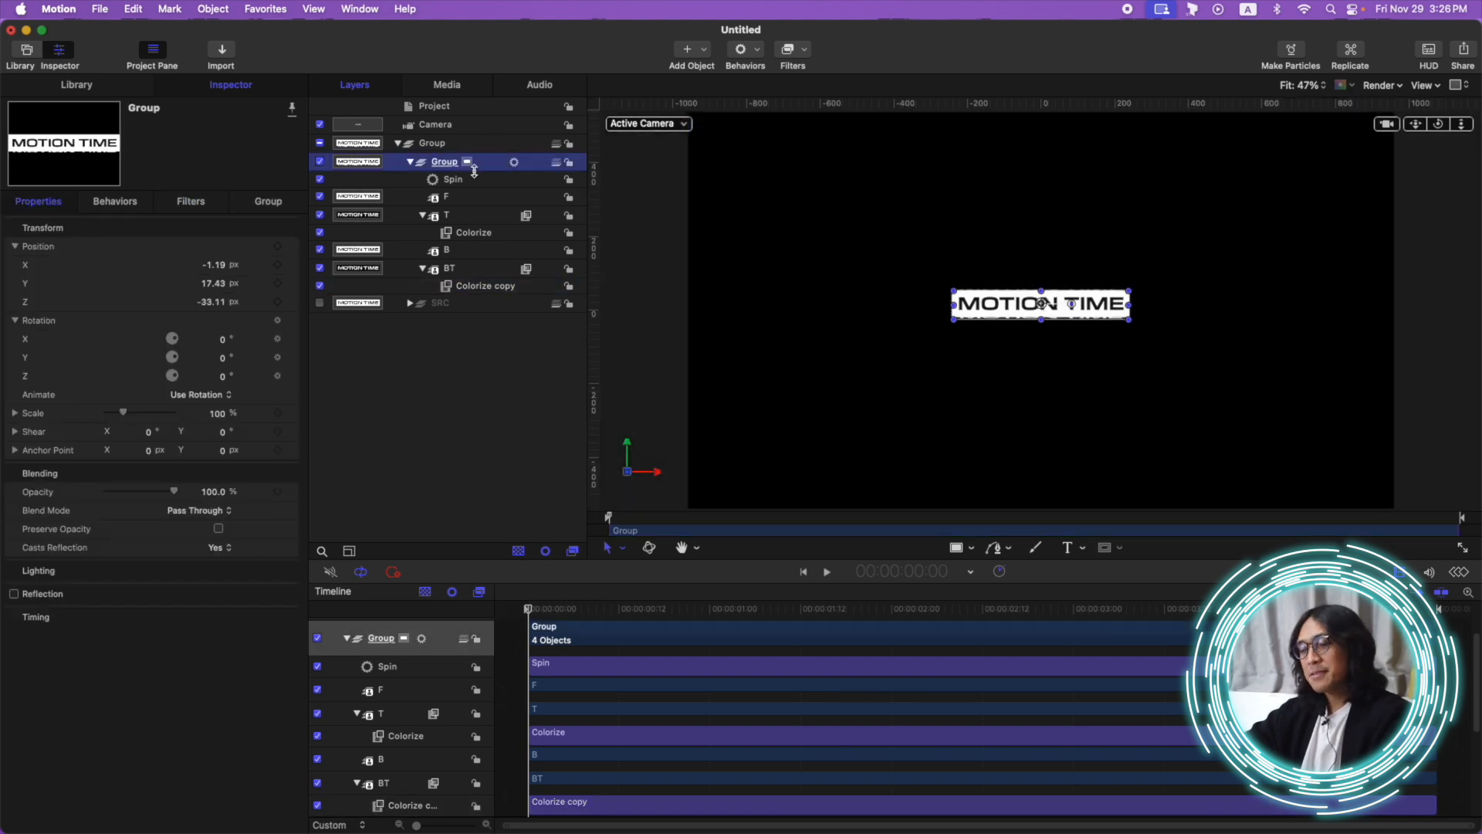
pyautogui.click(410, 162)
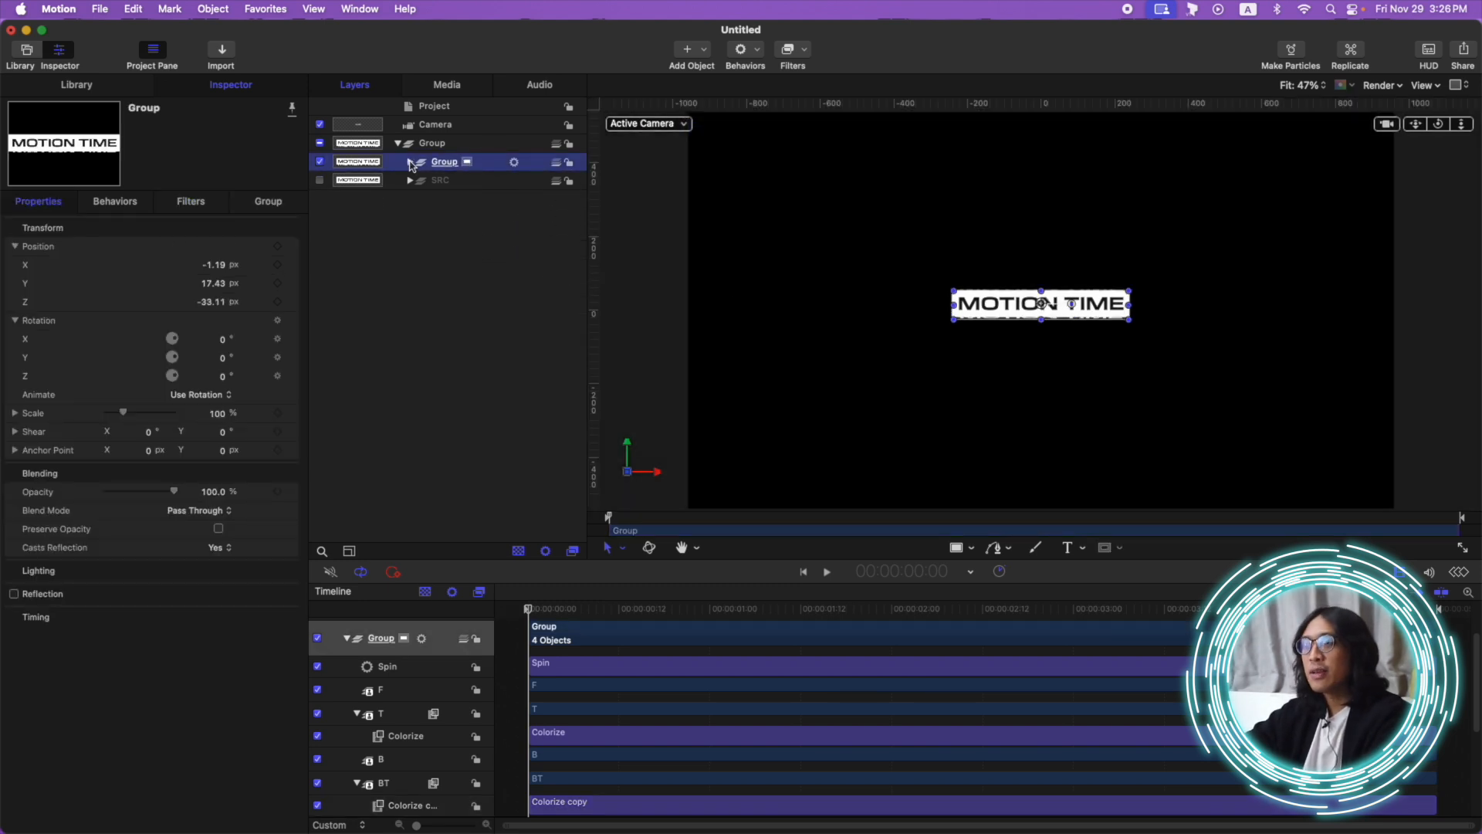
pyautogui.press('l')
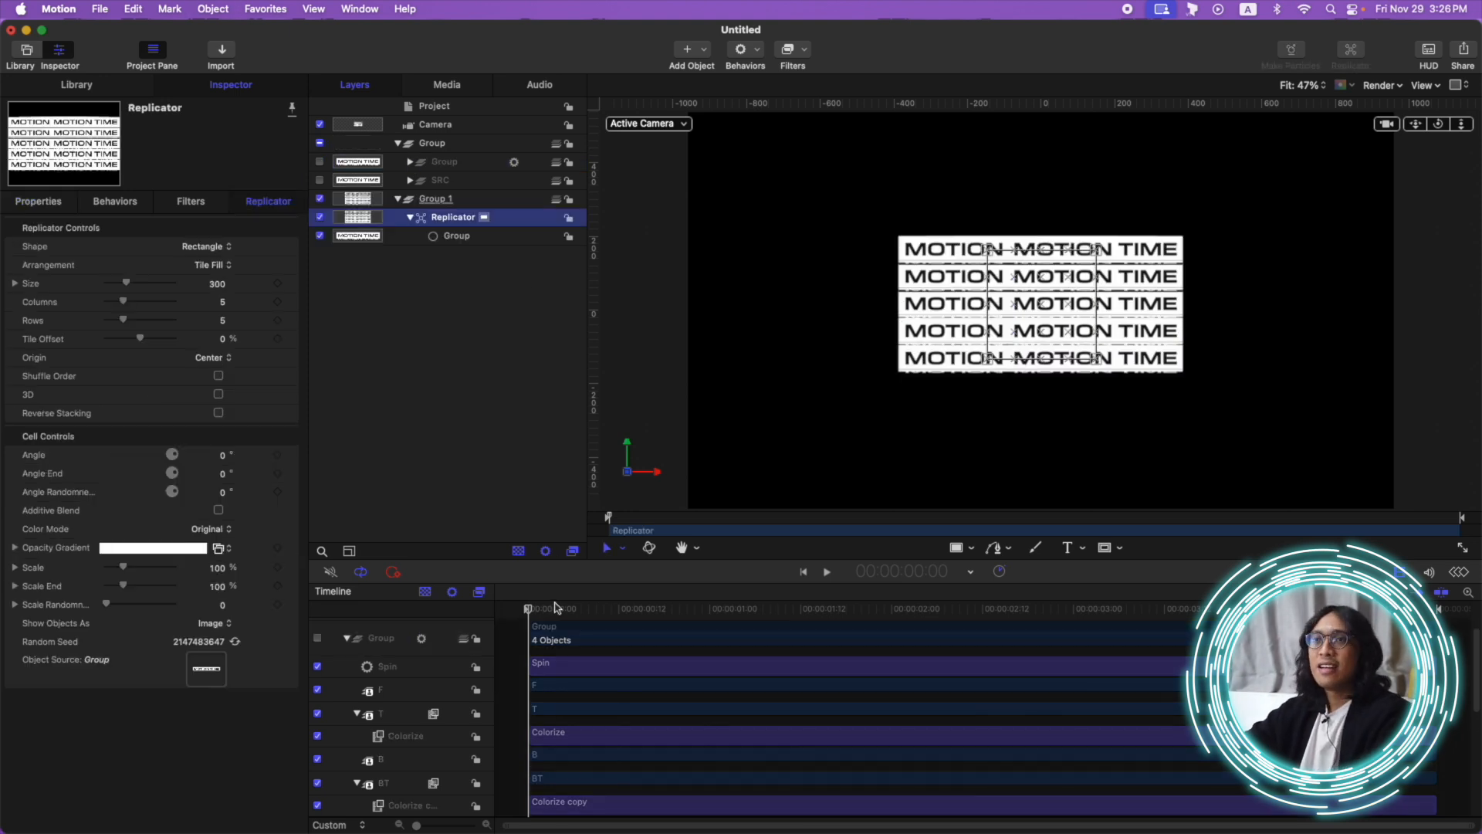
# - Delete the replicator's group and make the spinning source group visible again
pyautogui.click(433, 200)
pyautogui.press('Delete')
pyautogui.click(451, 162)
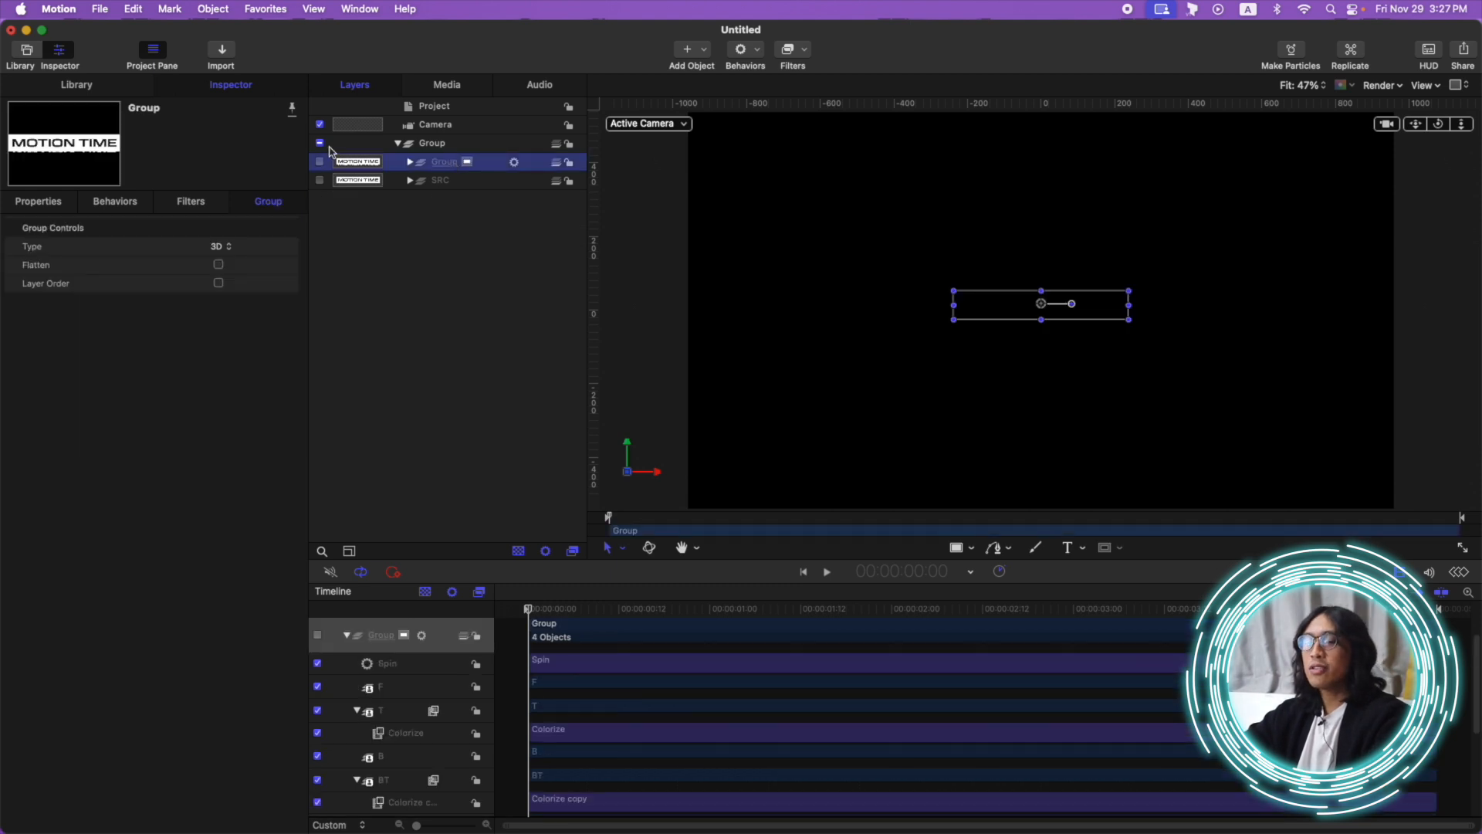
pyautogui.click(318, 161)
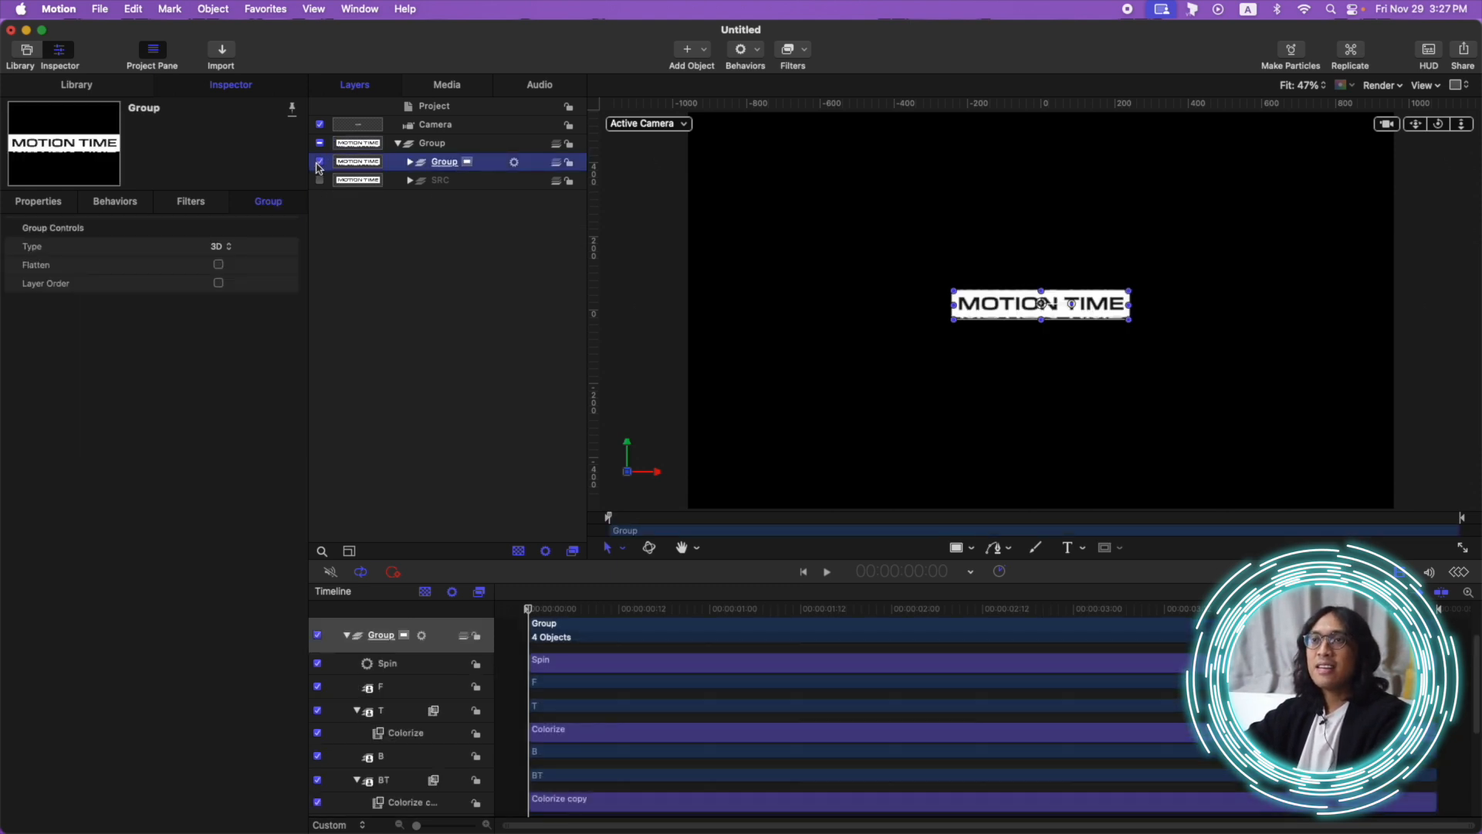
# - Nest the spinning group inside a new group named REP SRC
pyautogui.press('super+shift+n')
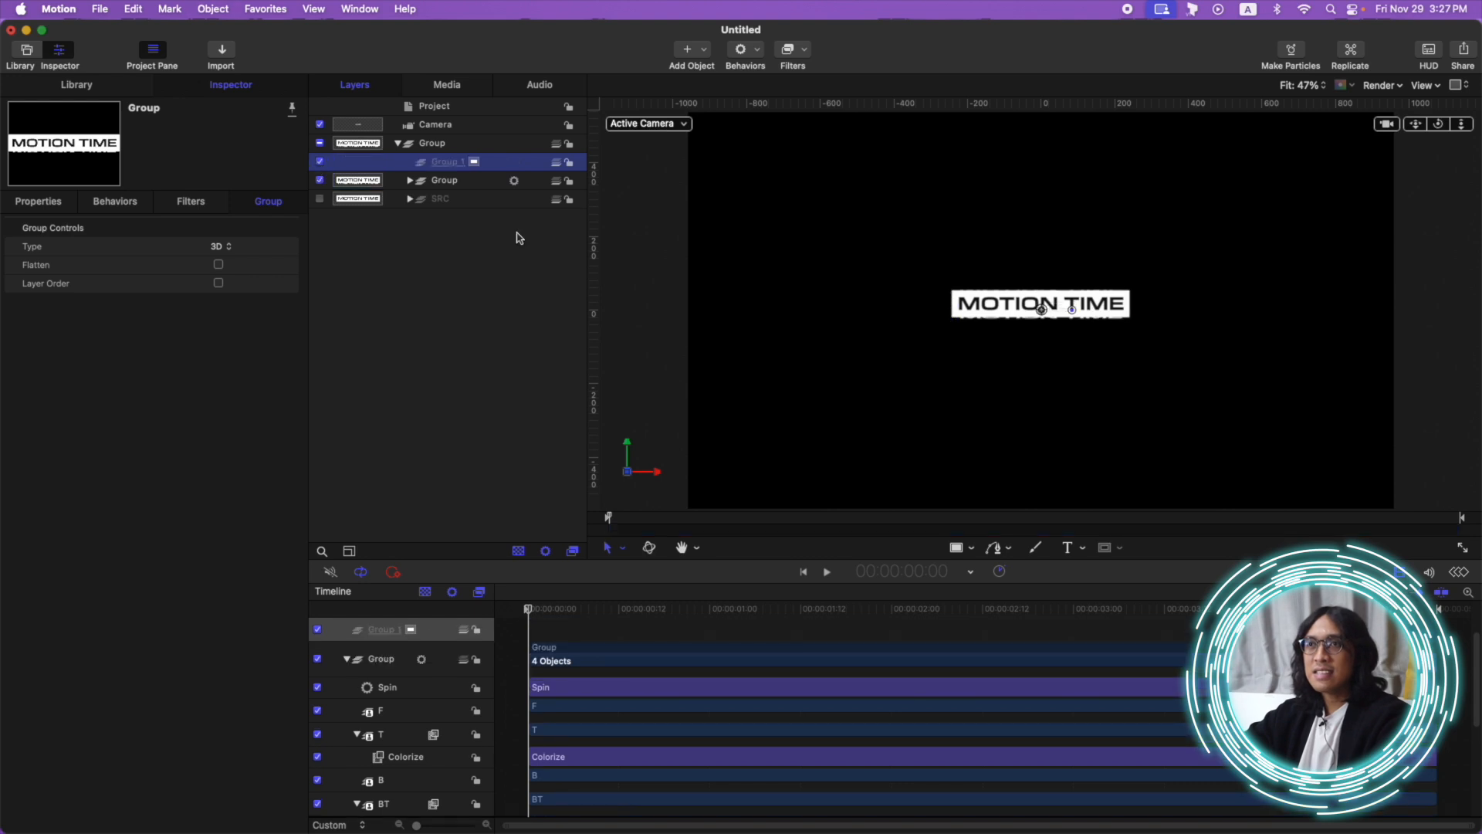
pyautogui.moveTo(451, 183); pyautogui.dragTo(392, 159)
pyautogui.doubleClick(467, 164)
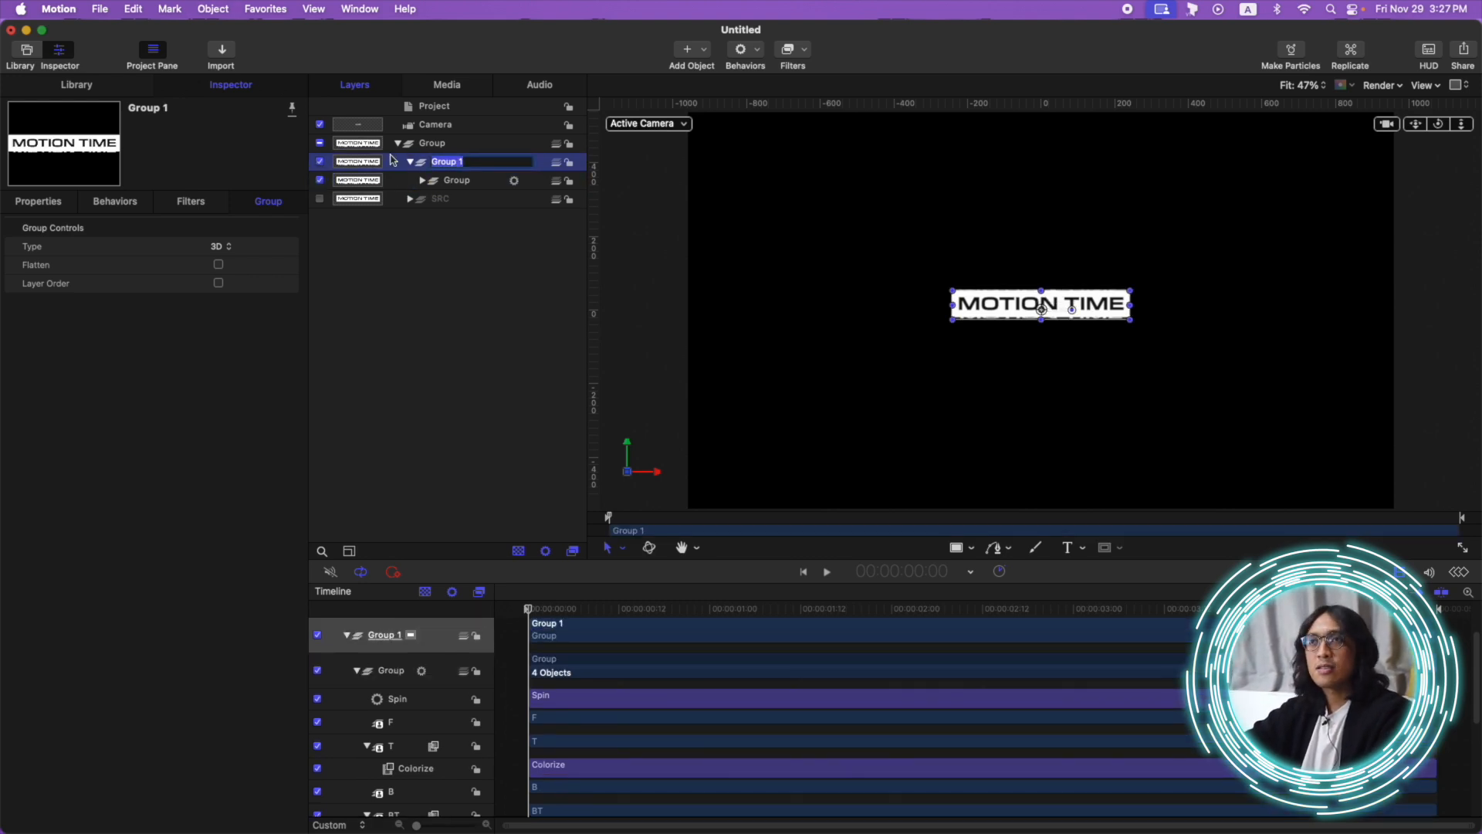
pyautogui.write('REP SRC')
pyautogui.press('Return')
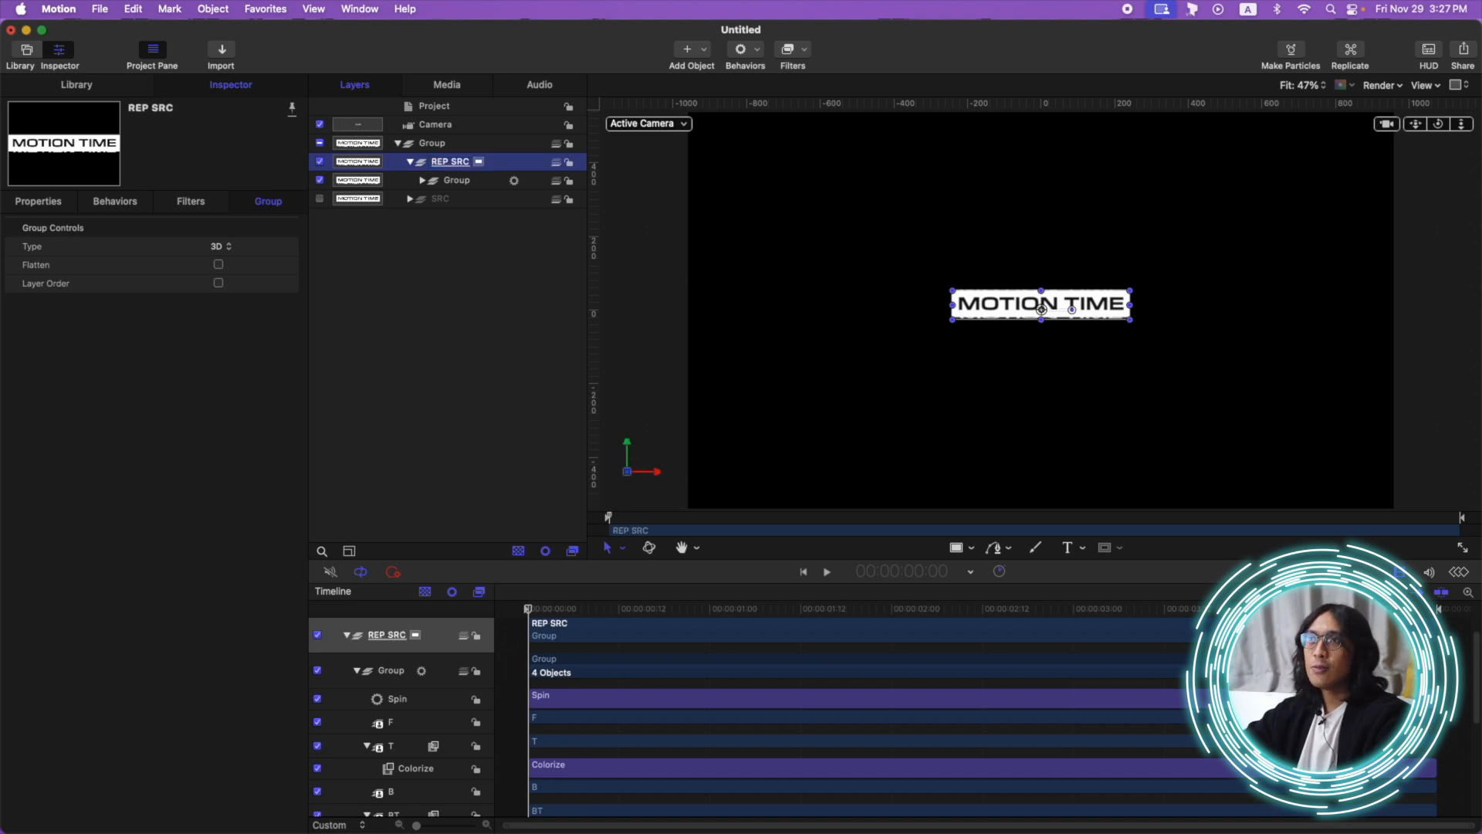
# - Undo the naming, nesting and creation of the REP SRC group
pyautogui.click(412, 163)
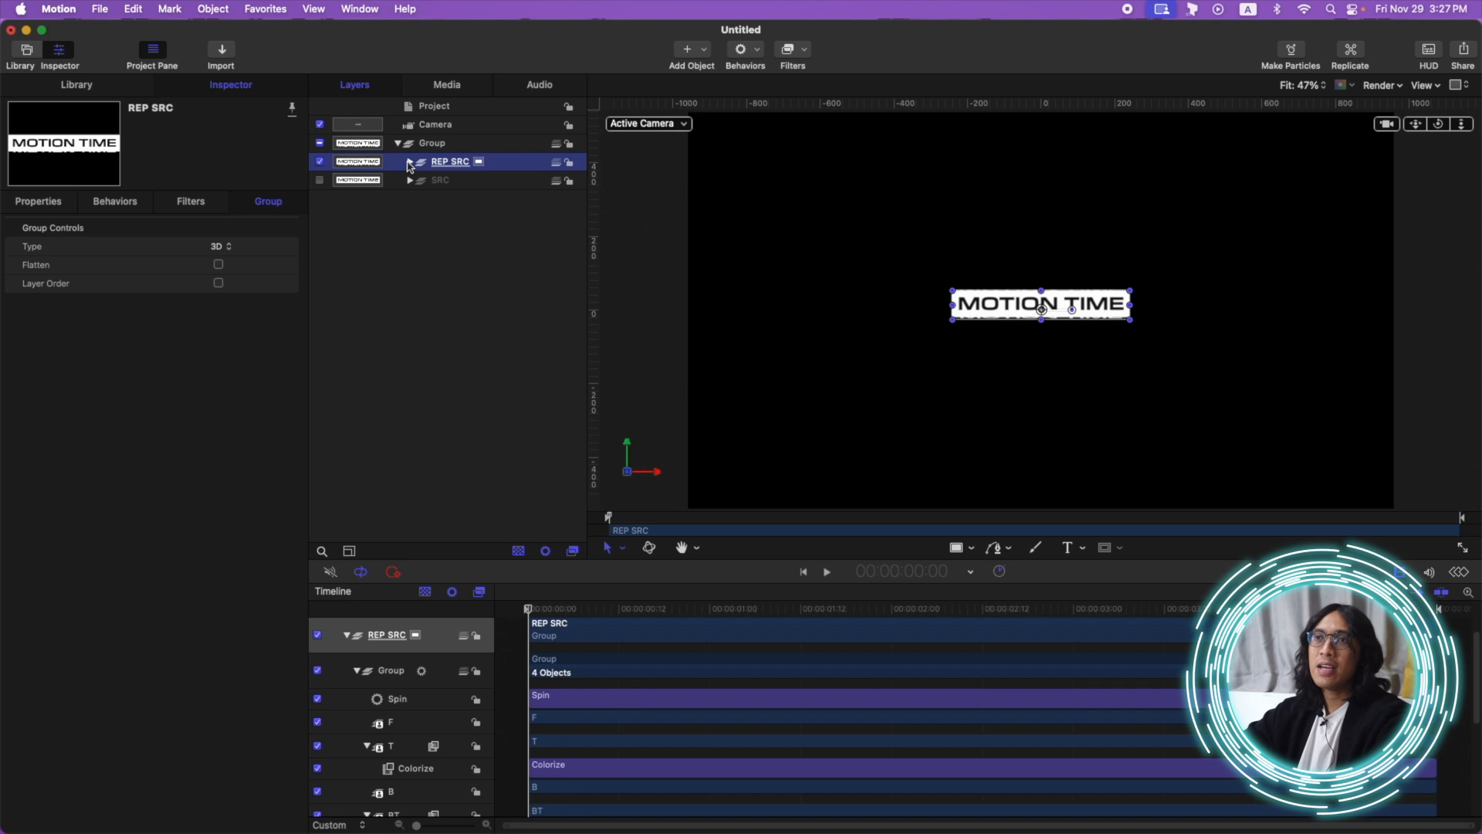
pyautogui.press('super+z')
pyautogui.press('super+z')
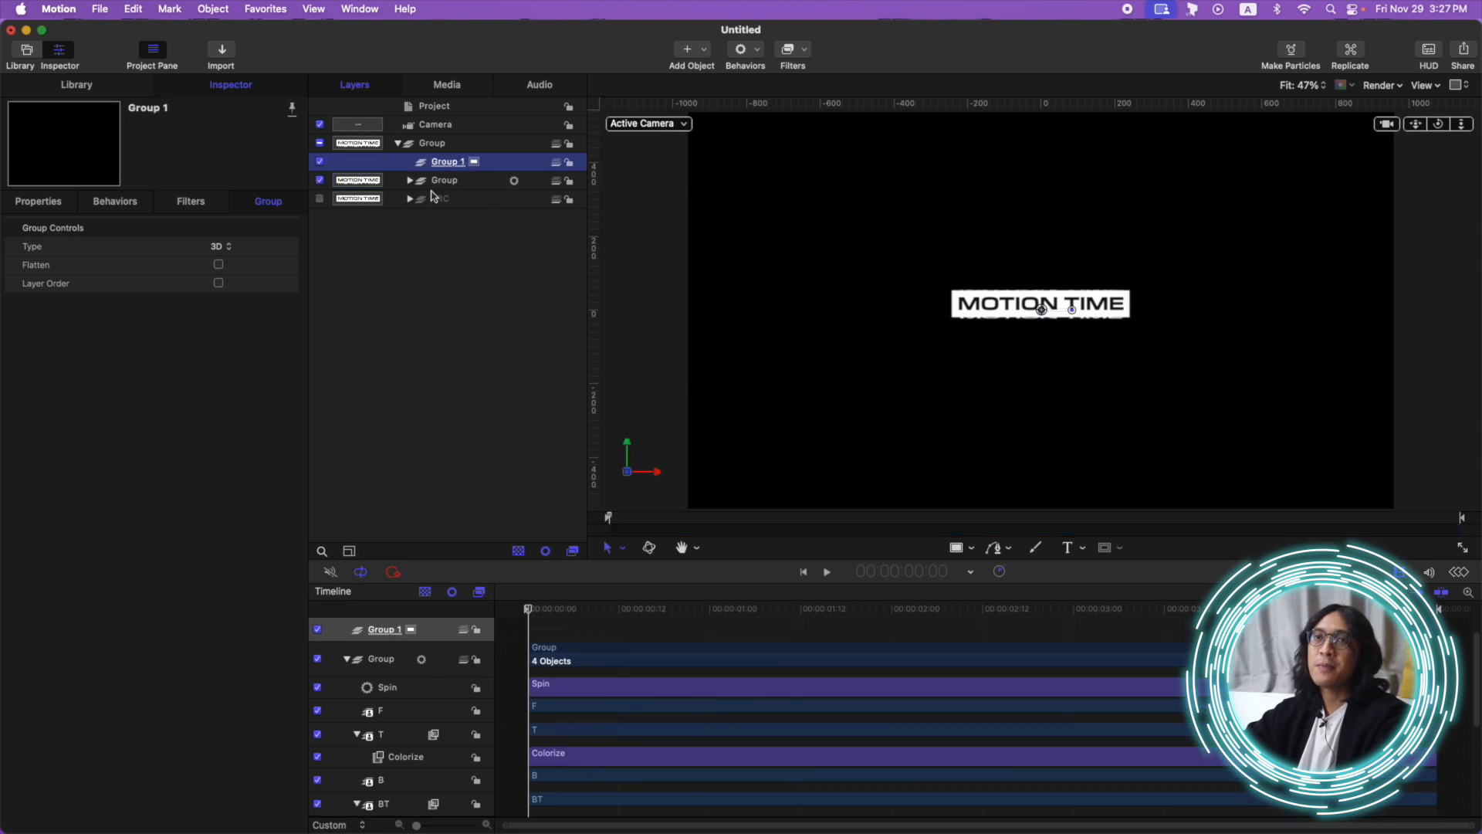
pyautogui.press('super+z')
# - Return to the first frame and replicate the nested spinning group
pyautogui.click(420, 164)
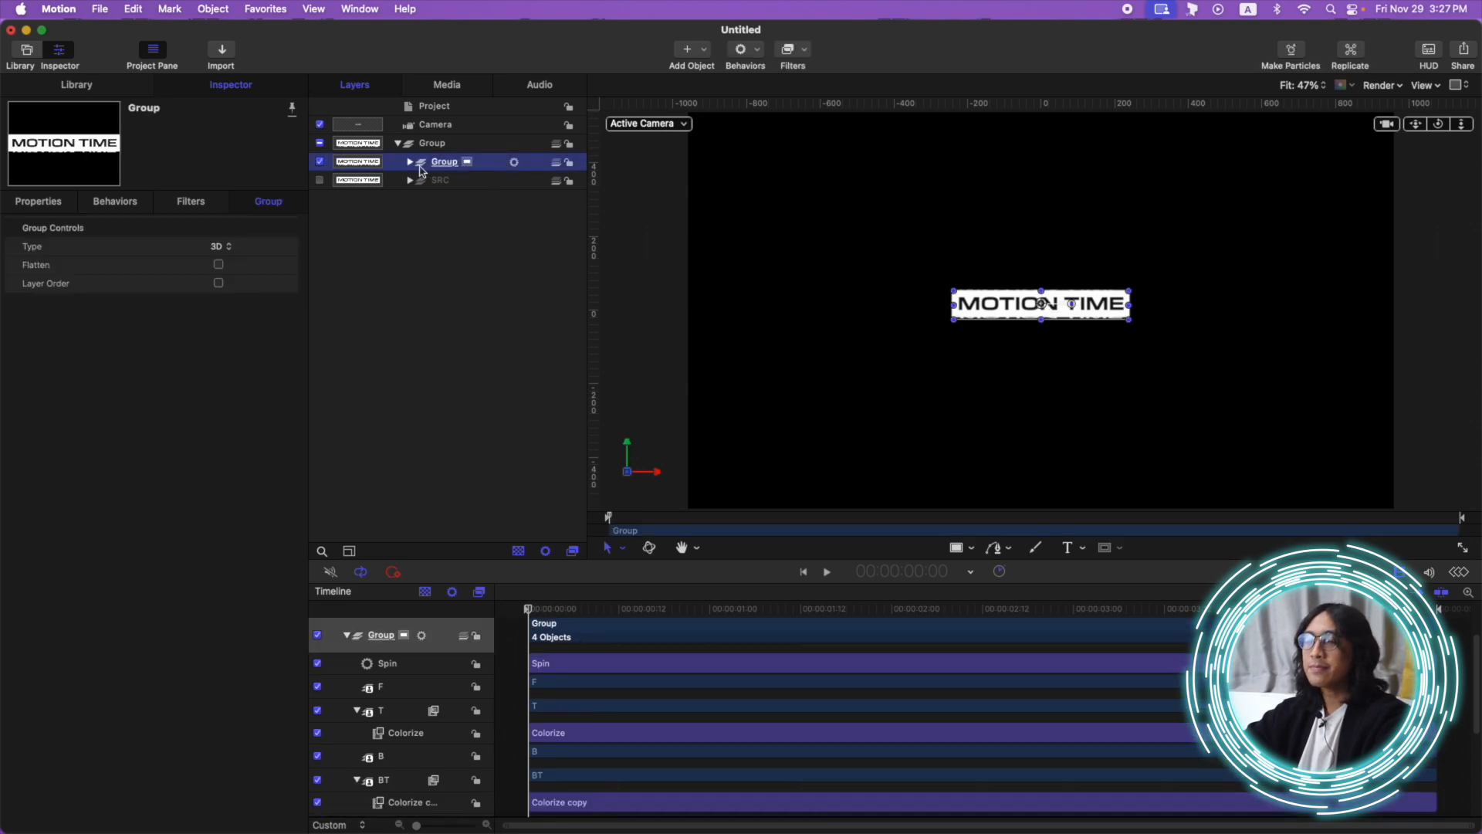
pyautogui.click(410, 161)
pyautogui.click(38, 202)
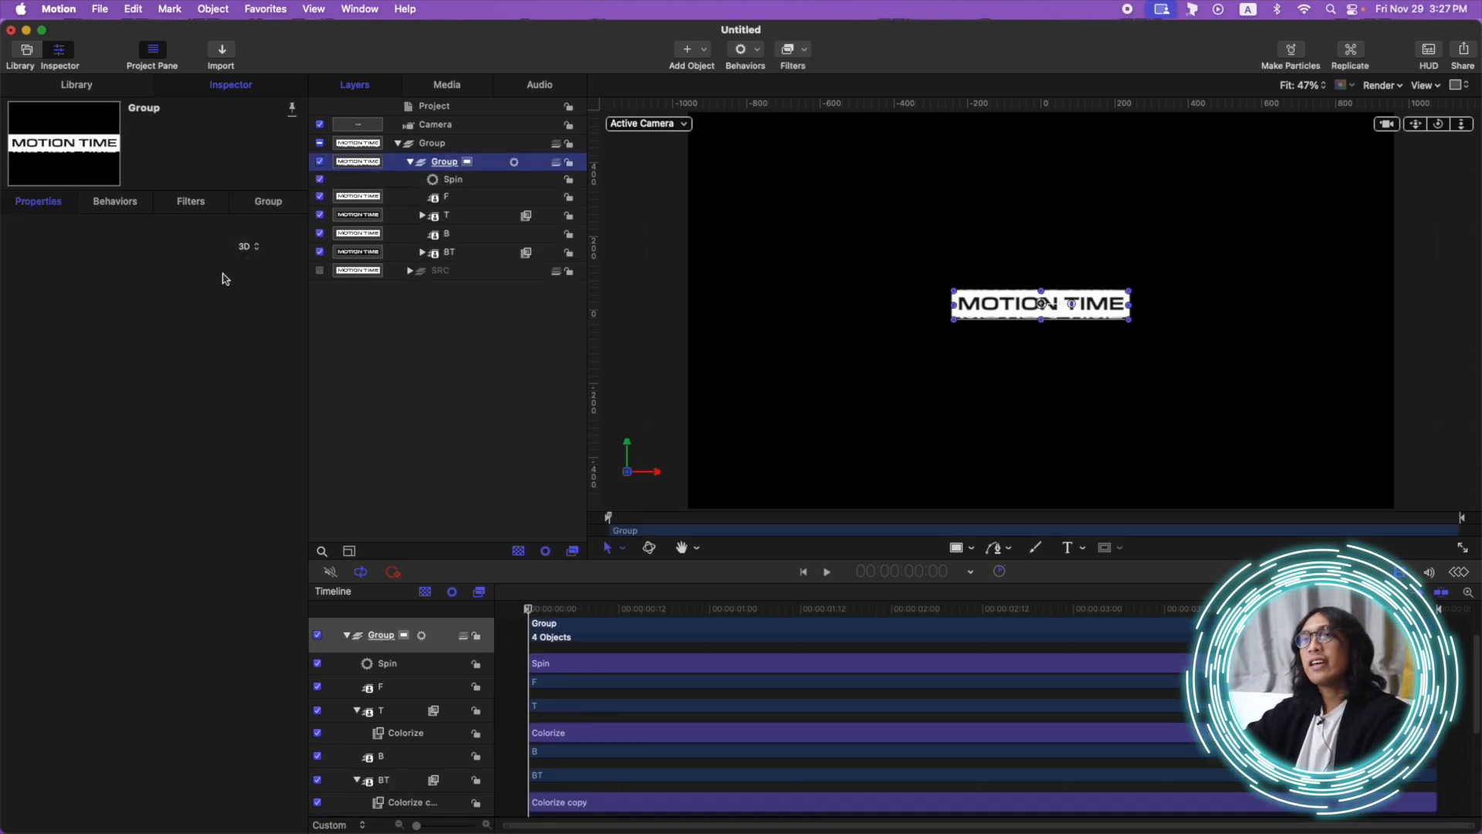
pyautogui.moveTo(527, 624)
pyautogui.mouseDown()
pyautogui.moveTo(801, 618)
pyautogui.moveTo(550, 617)
pyautogui.mouseUp()
pyautogui.press('Home')
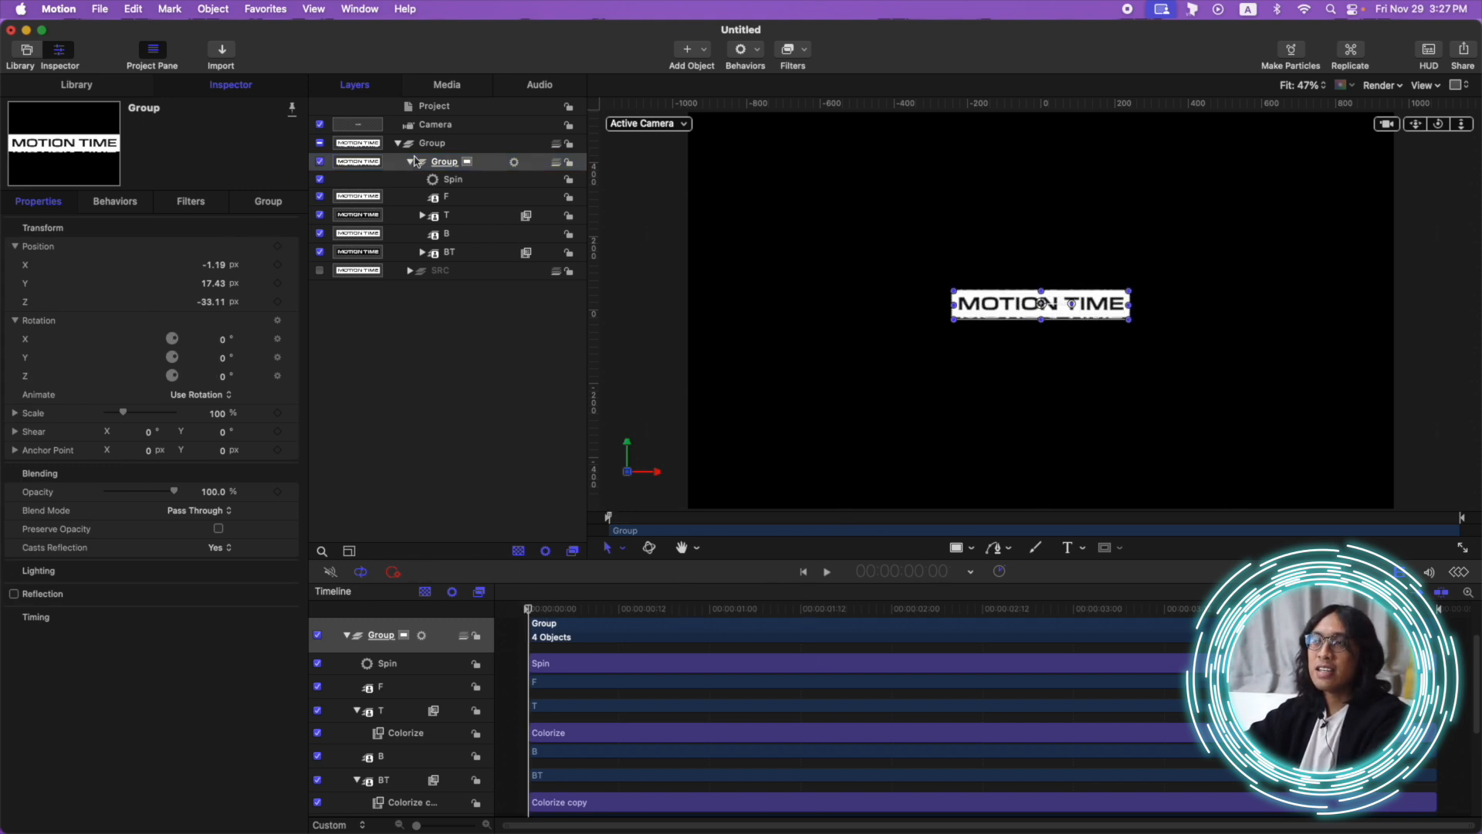
pyautogui.press('l')
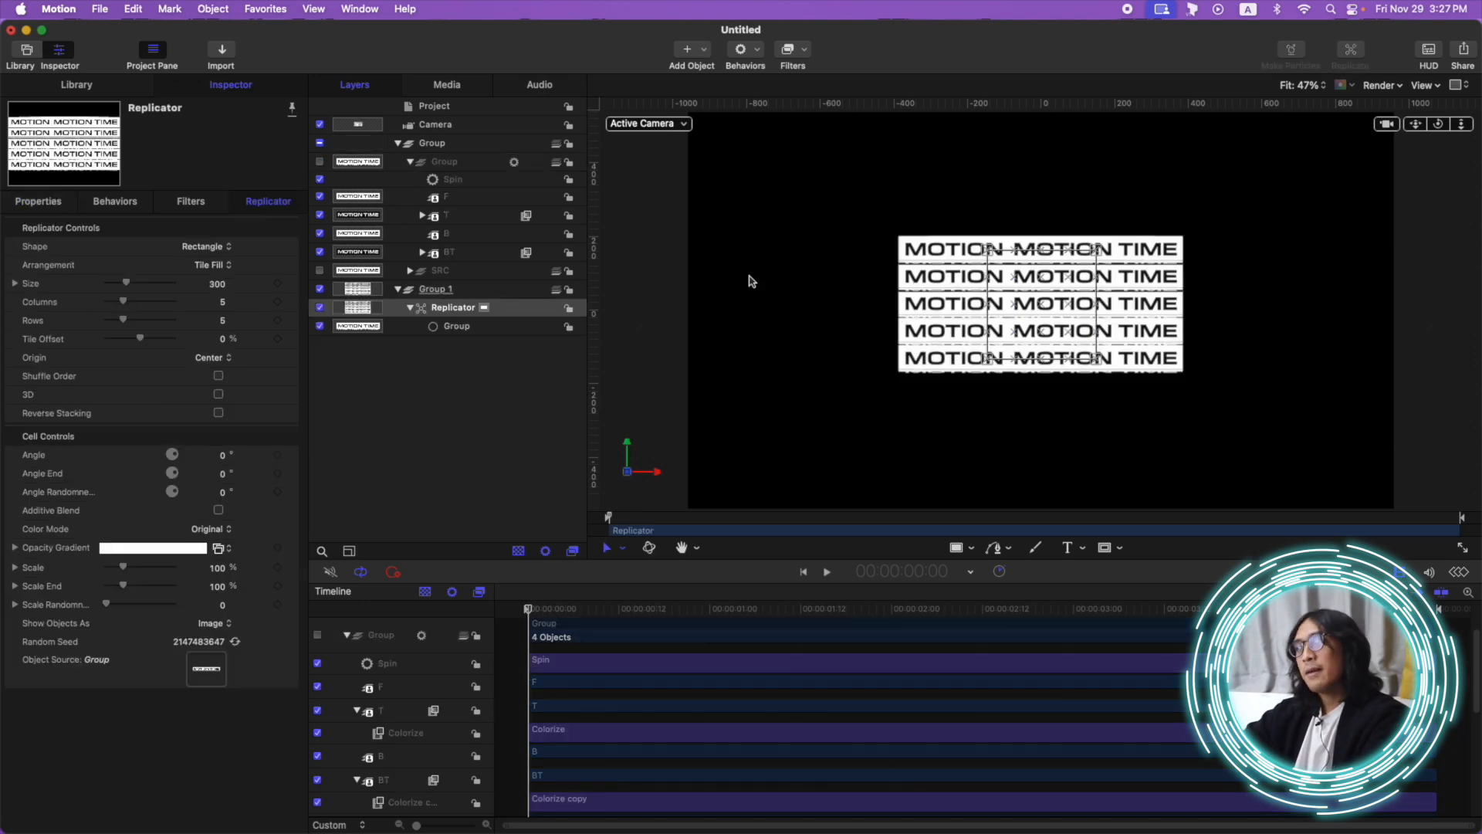
# - Select the replicator's parent group and play the project to check the replicated animation
pyautogui.click(473, 461)
pyautogui.click(451, 291)
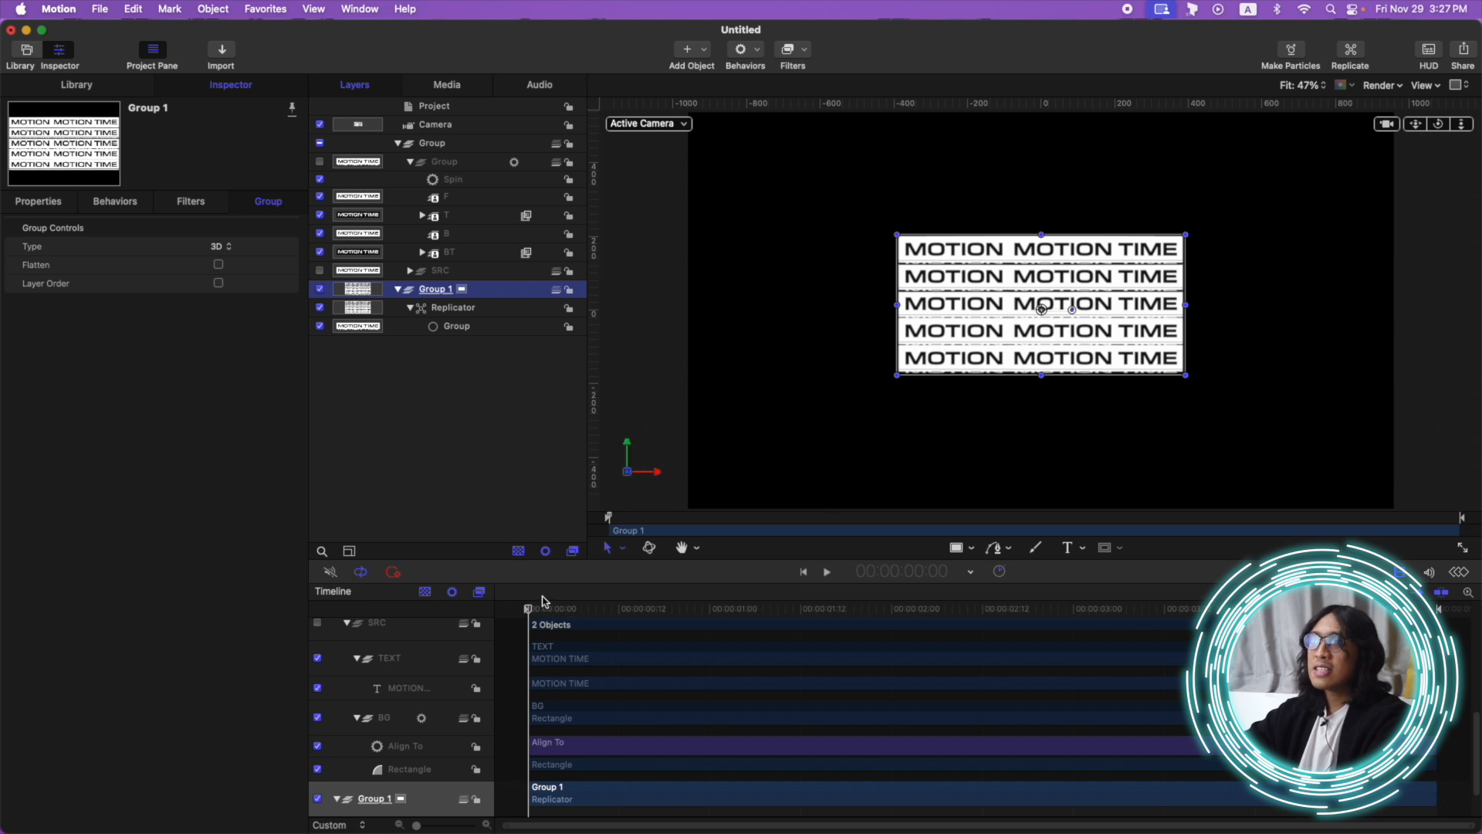
pyautogui.press('space')
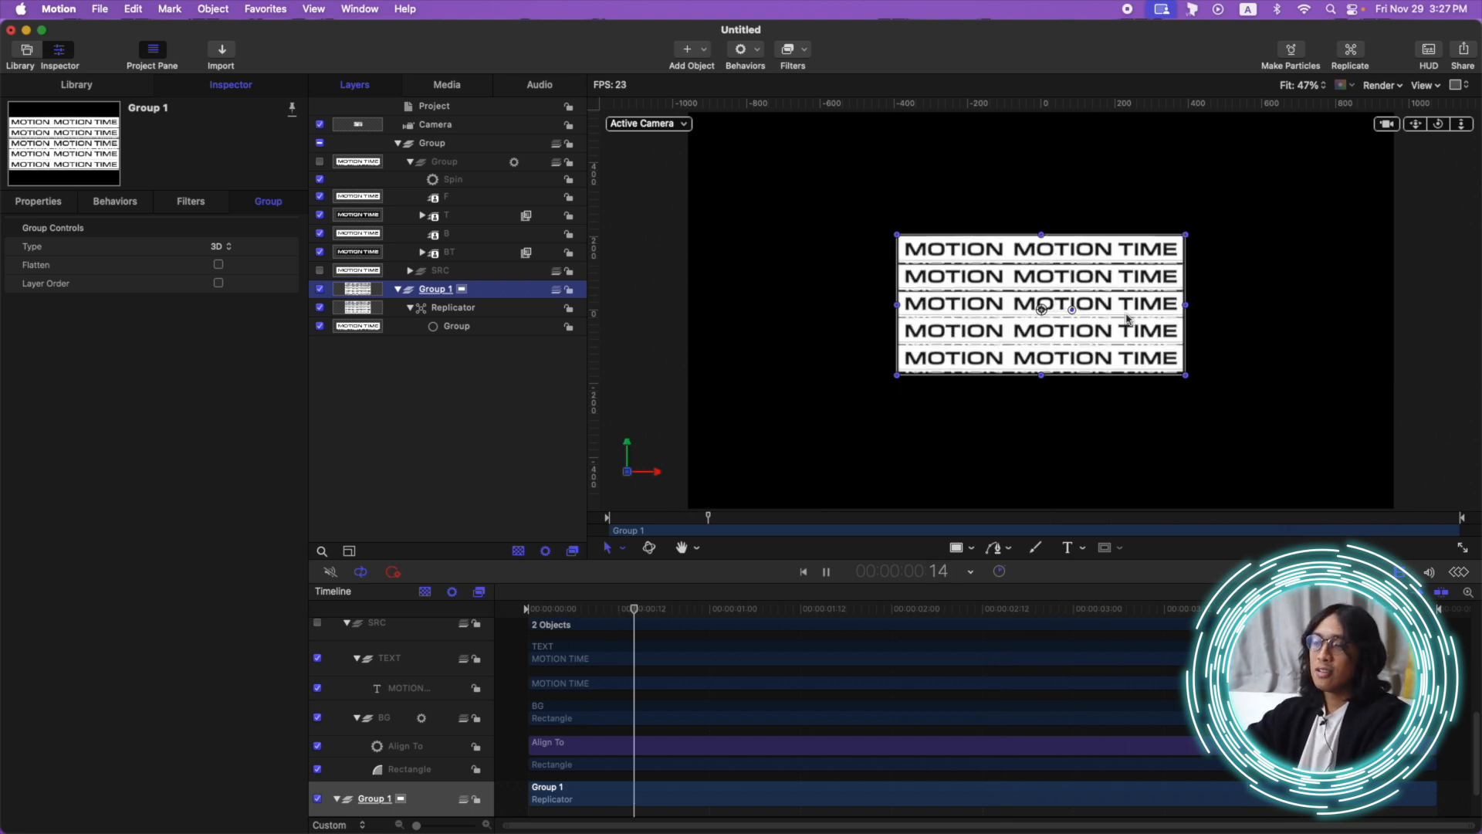
# - Stop playback, delete the replicator's parent group, and make the spinning source group visible again
pyautogui.press('space')
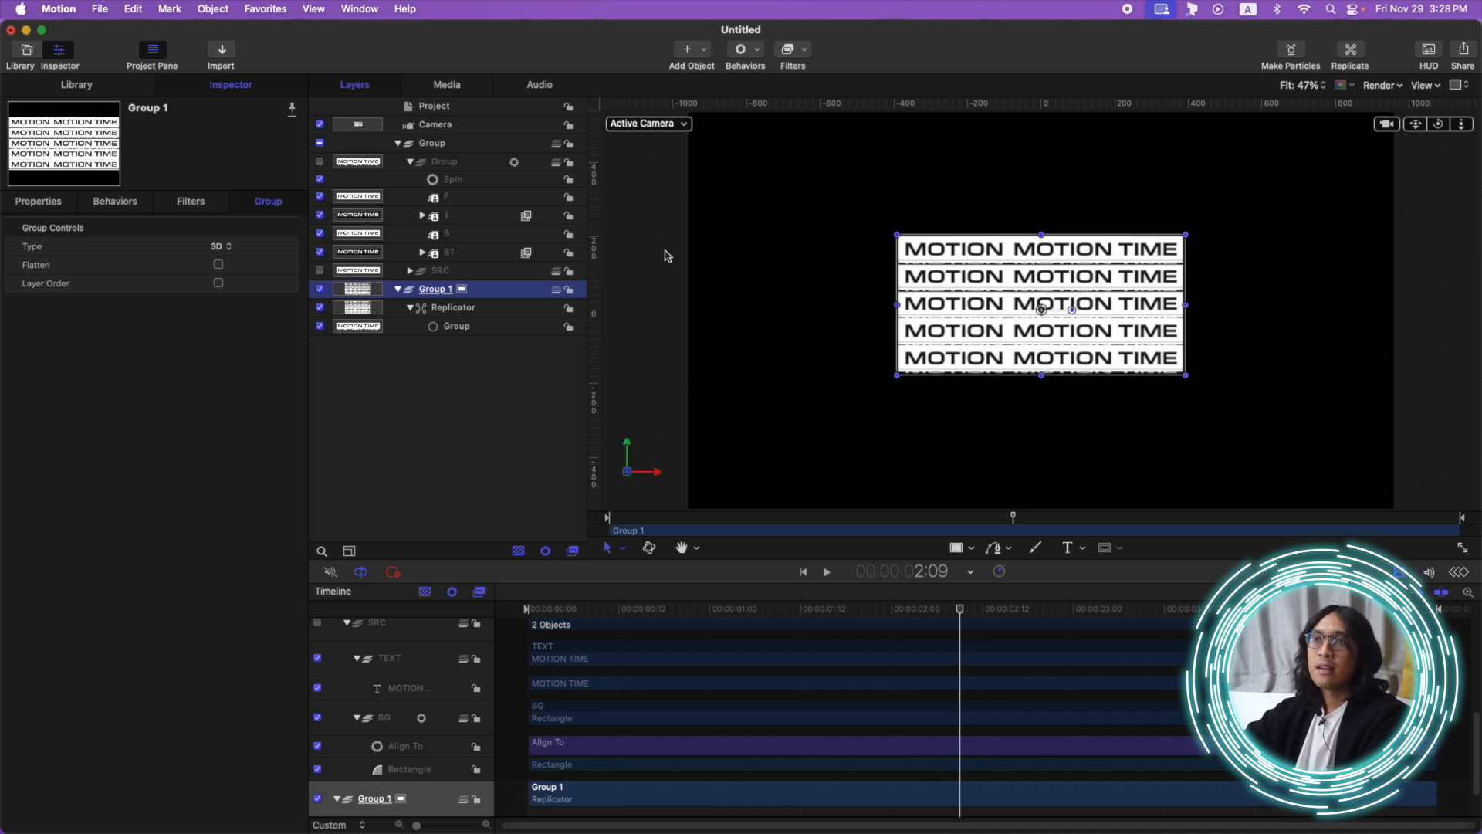
pyautogui.press('Delete')
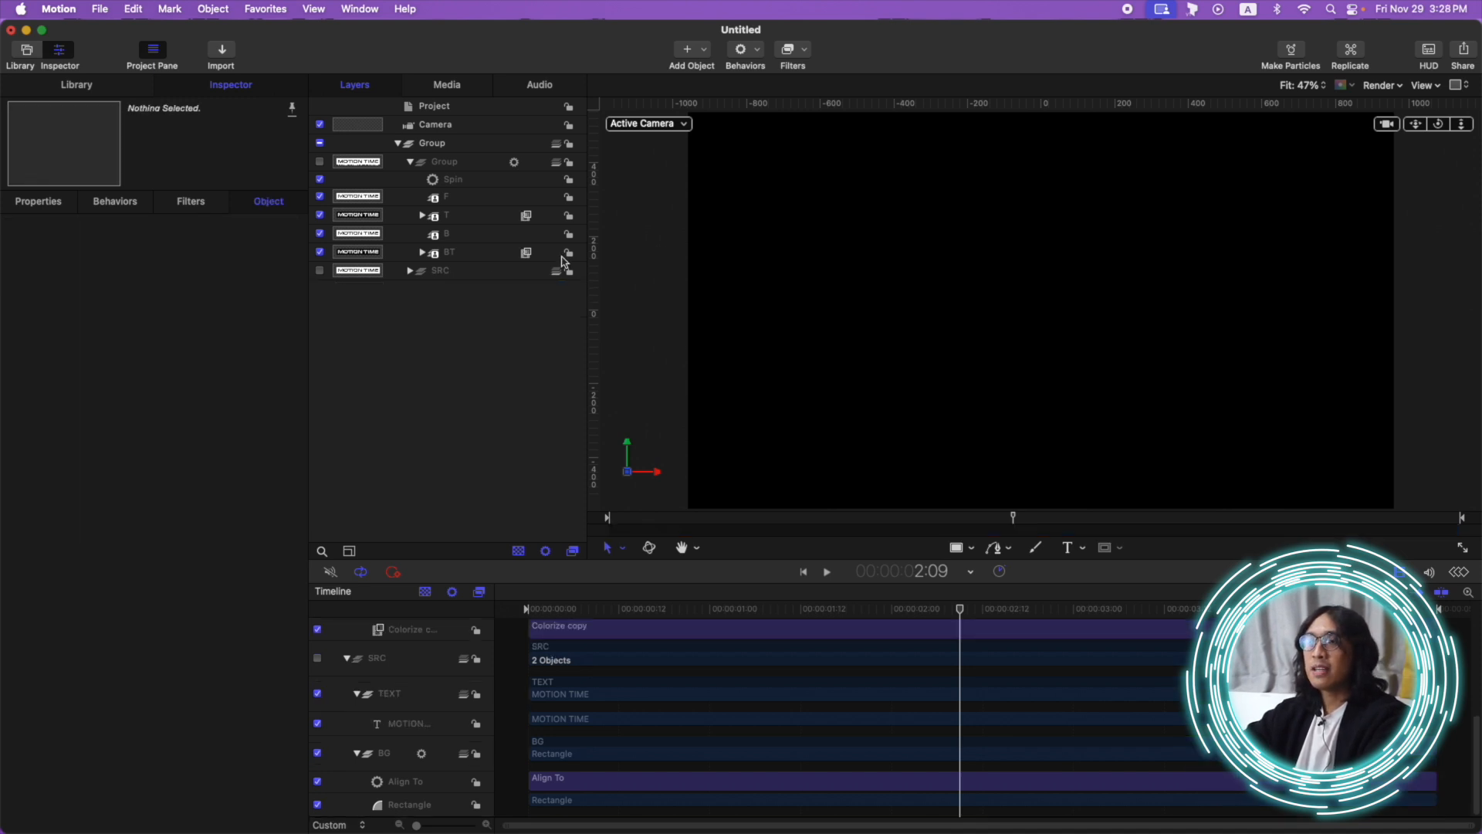
pyautogui.click(475, 163)
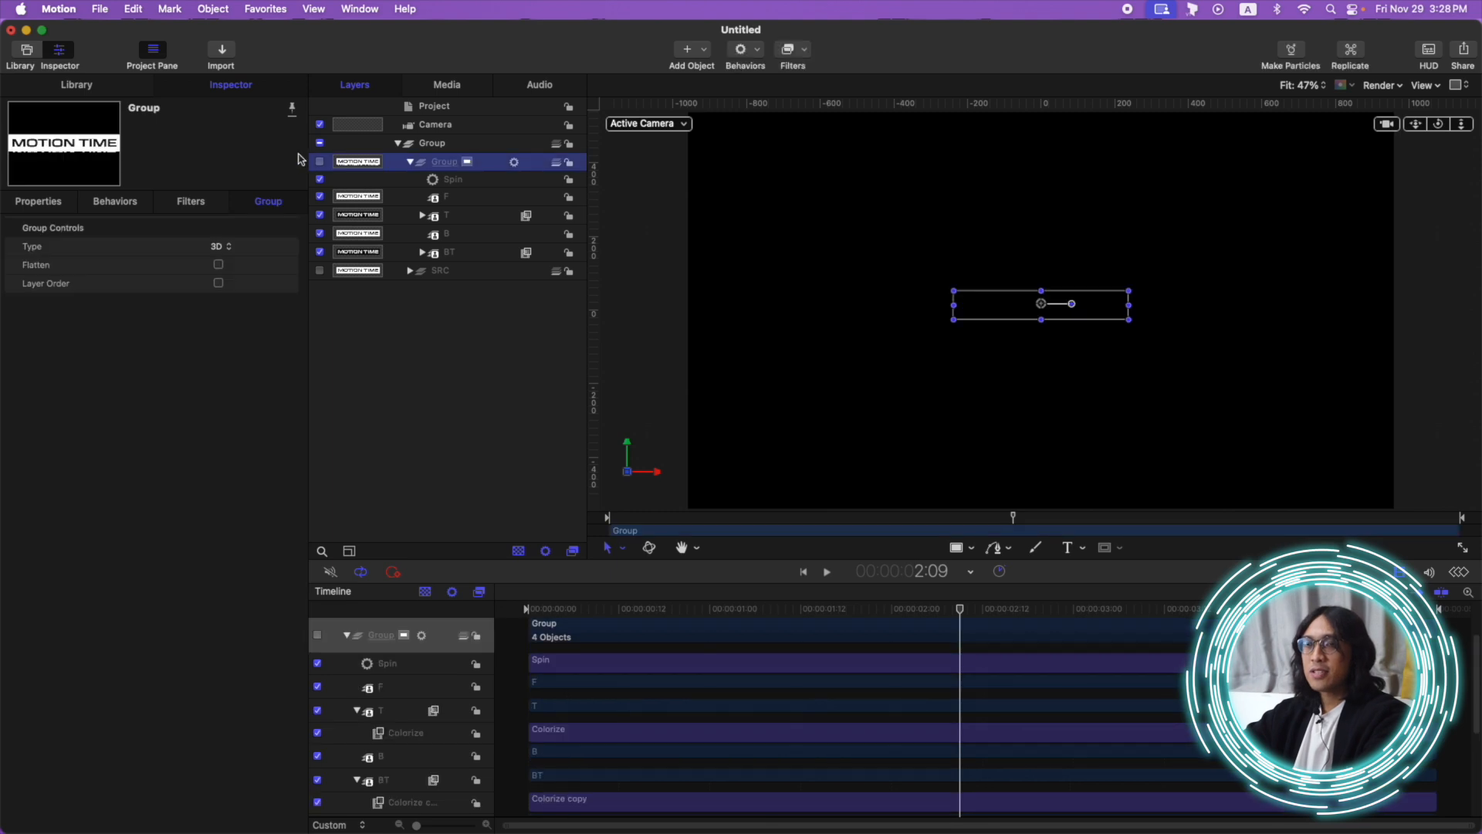
pyautogui.click(319, 162)
pyautogui.click(811, 610)
pyautogui.click(642, 610)
# - Nest the collapsed spinning group inside a new group named REP SRC
pyautogui.click(411, 162)
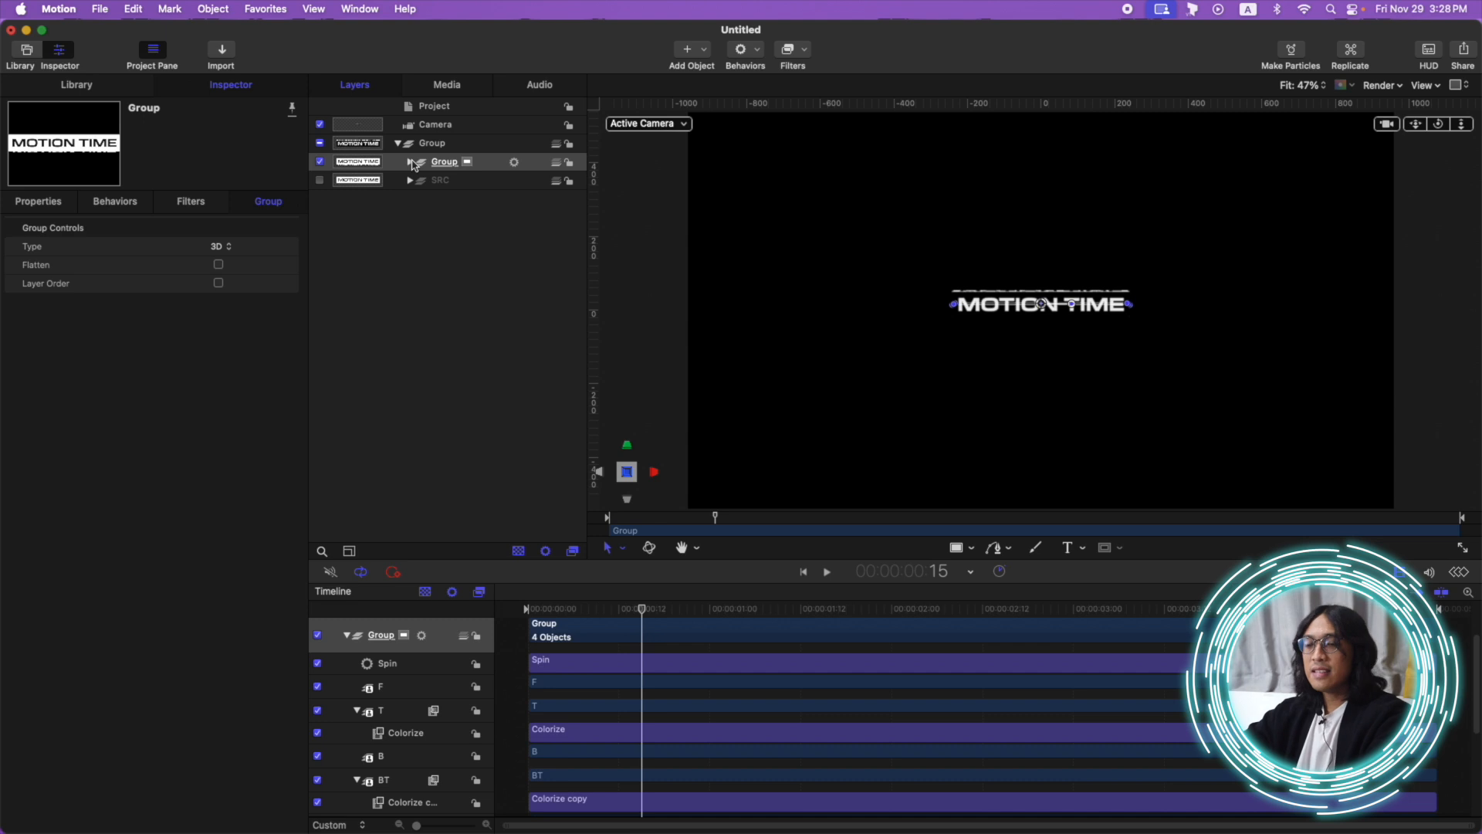
pyautogui.press('cmd+shift+n')
pyautogui.moveTo(444, 181); pyautogui.dragTo(457, 164)
pyautogui.doubleClick(456, 162)
pyautogui.write('REP SRC')
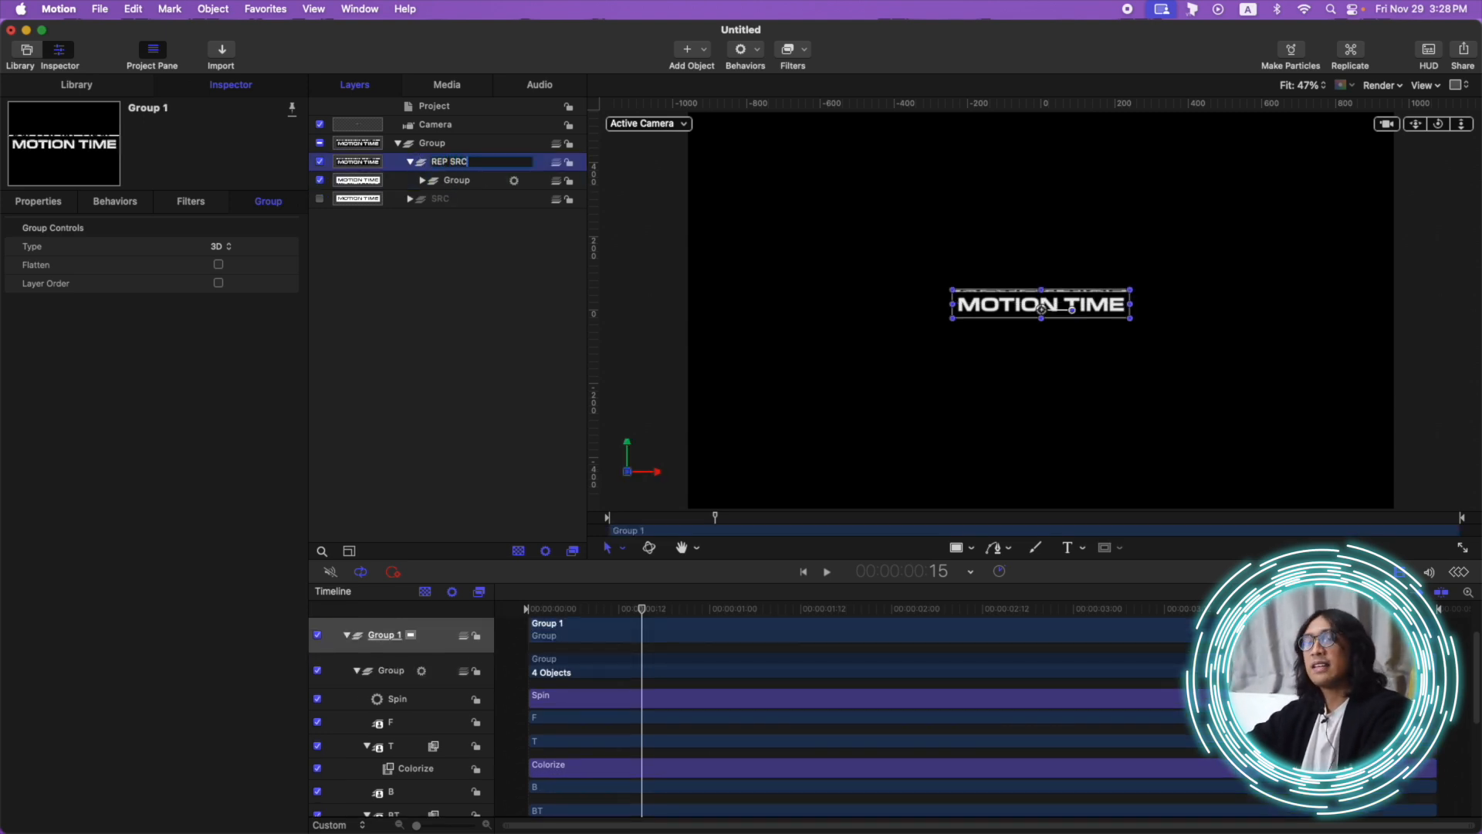
pyautogui.press('Return')
# - Replicate REP SRC from the first frame and move the replicator's parent group to the start of the main Group
pyautogui.moveTo(617, 608); pyautogui.dragTo(528, 609)
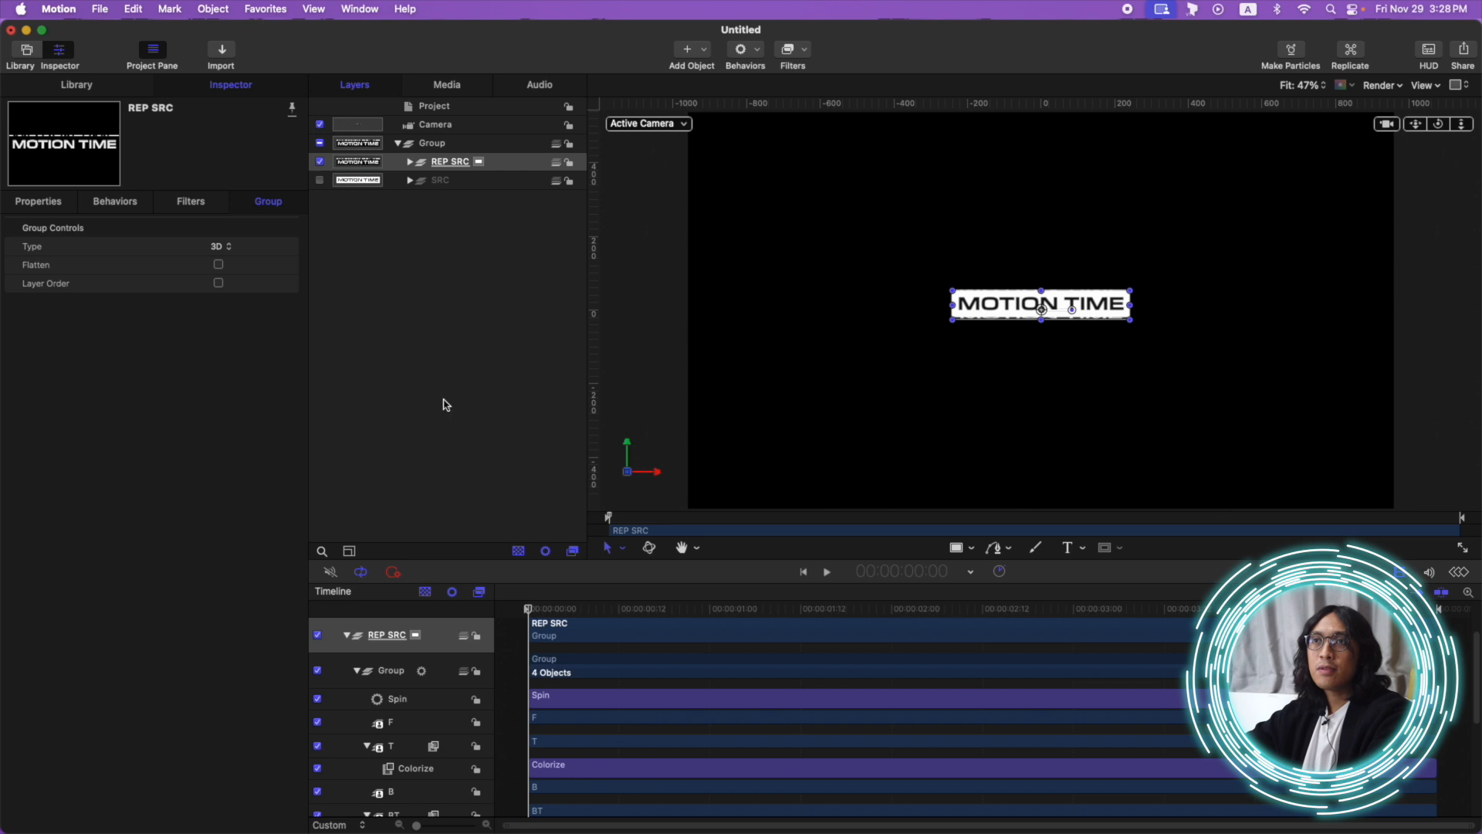
pyautogui.press('l')
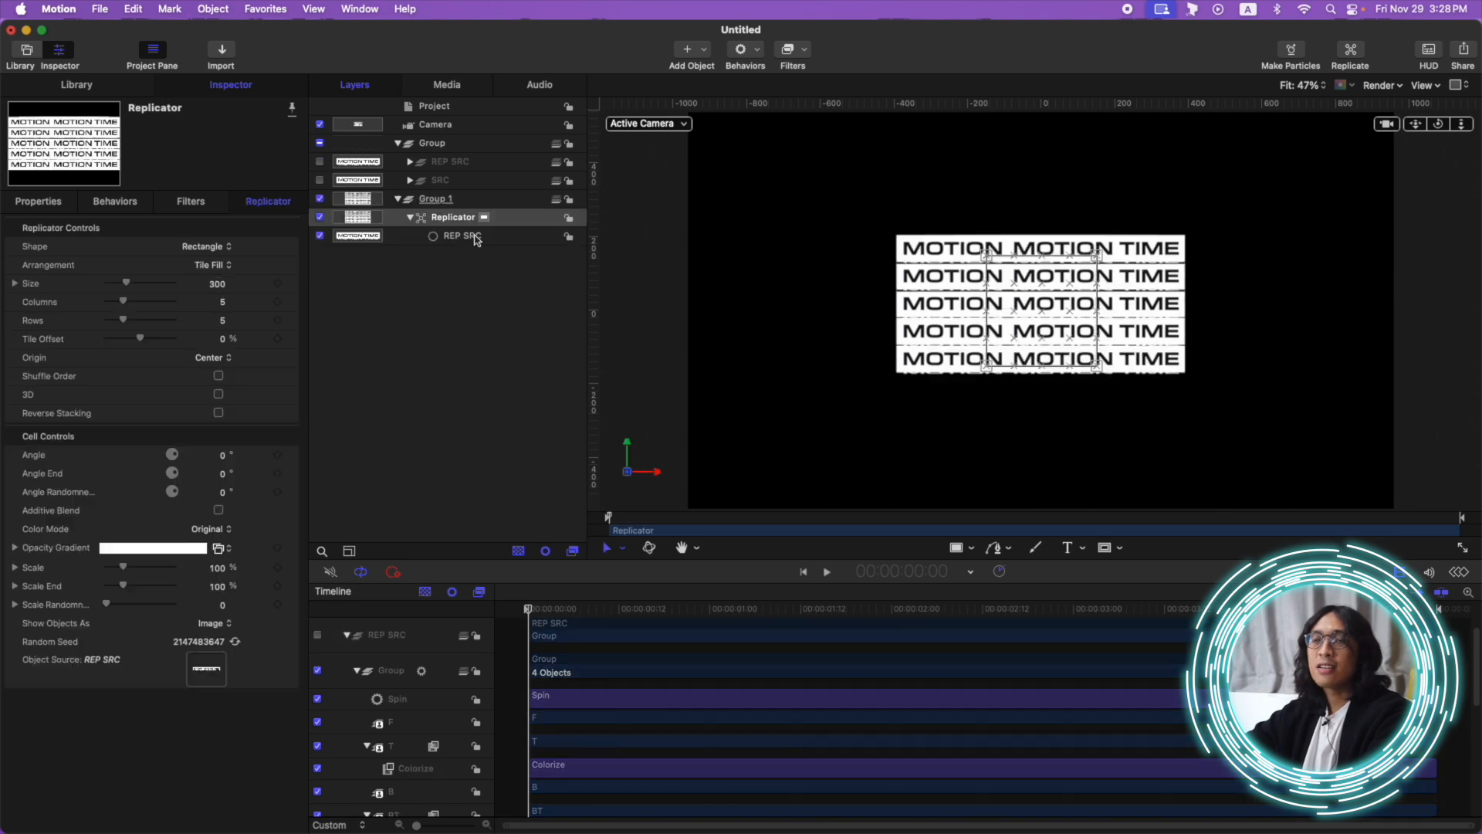
pyautogui.click(528, 199)
pyautogui.moveTo(525, 199); pyautogui.dragTo(425, 162)
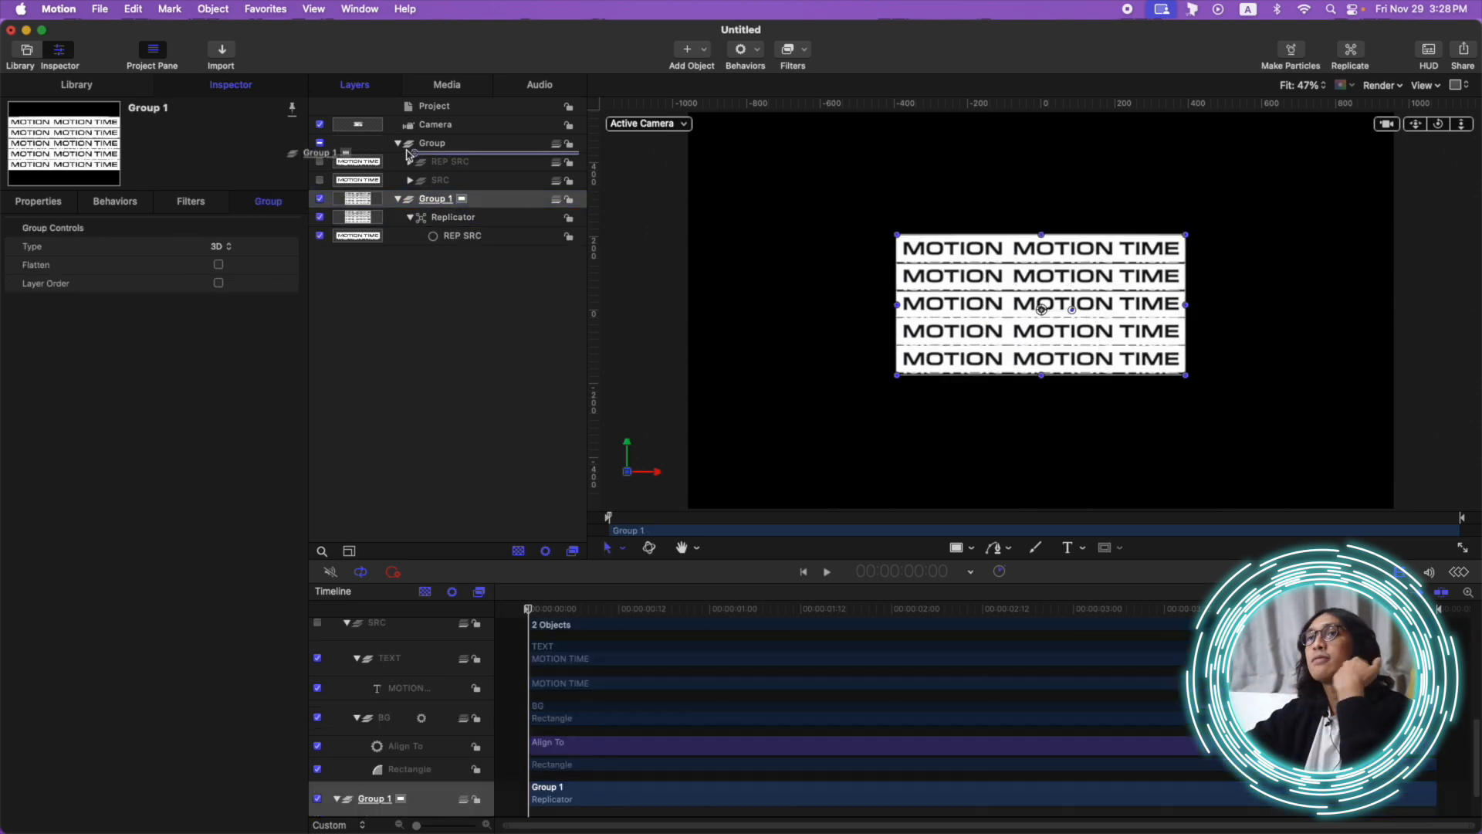
# - Rename the replicator's parent group as REP
pyautogui.doubleClick(441, 161)
pyautogui.write('REP')
pyautogui.press('Return')
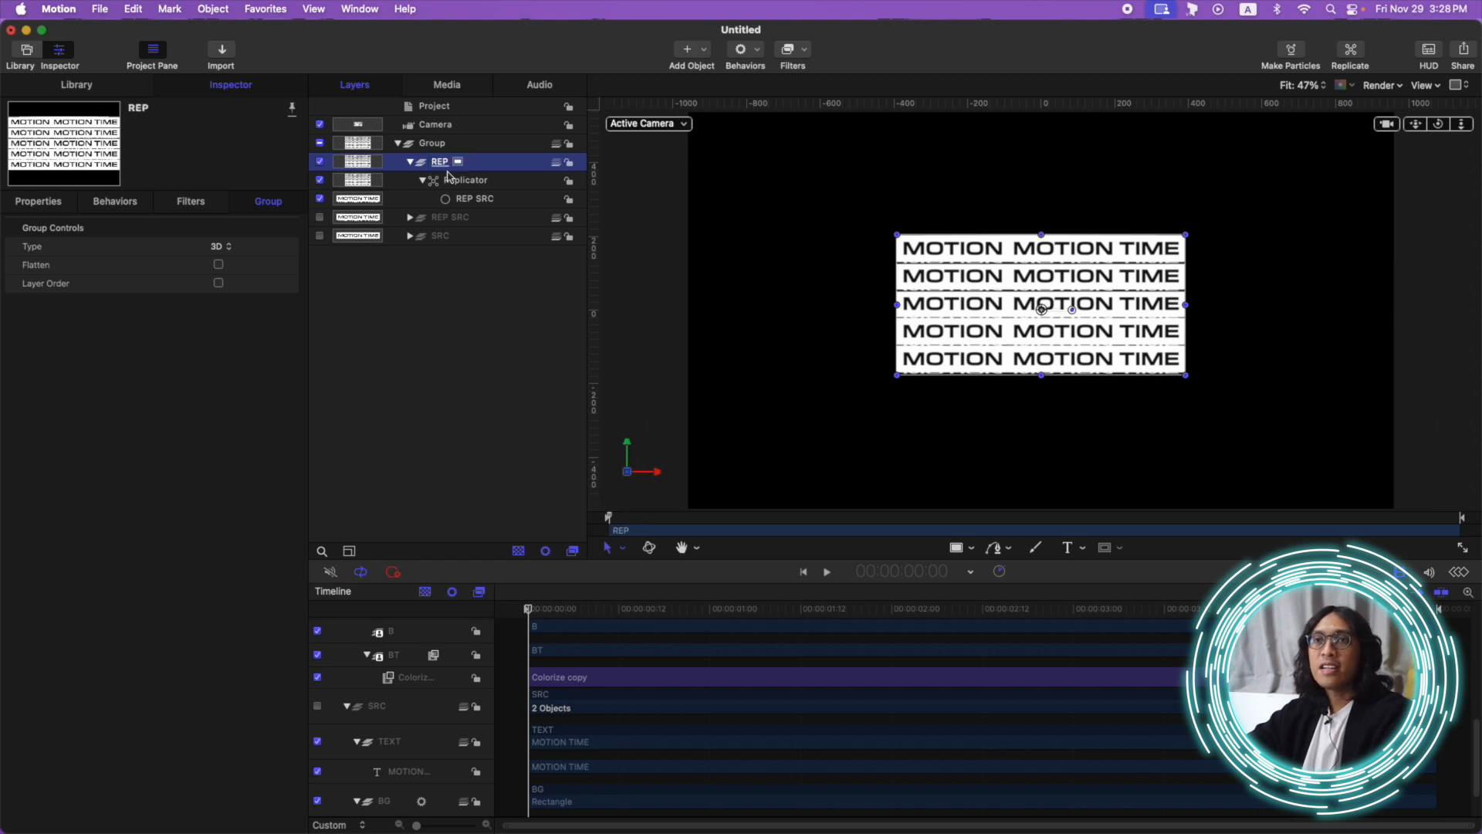
# - Set the replicator's shape to Line, with start point X about -895 px and end point X about 1033 px
pyautogui.click(472, 182)
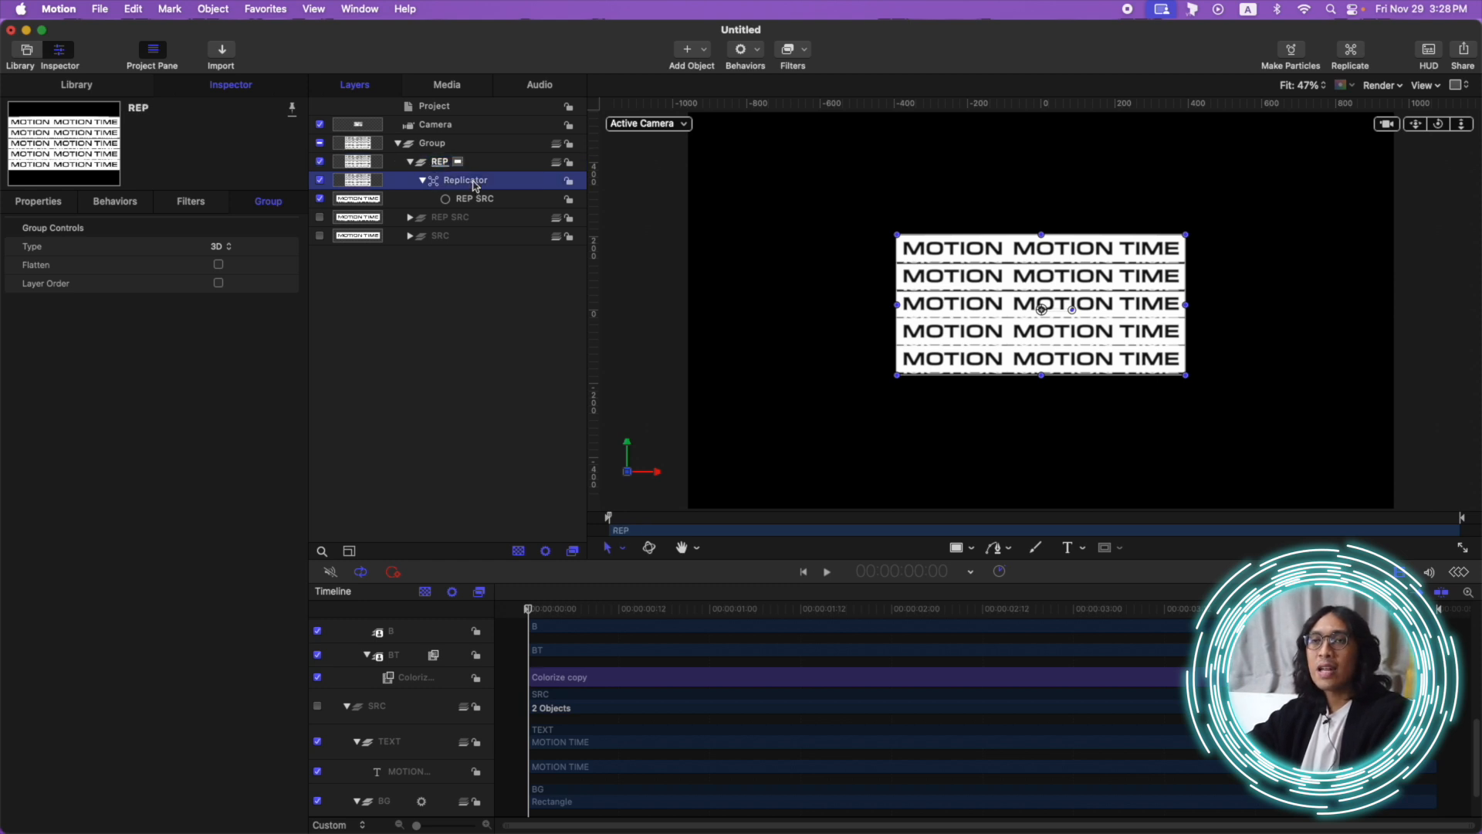
pyautogui.click(222, 247)
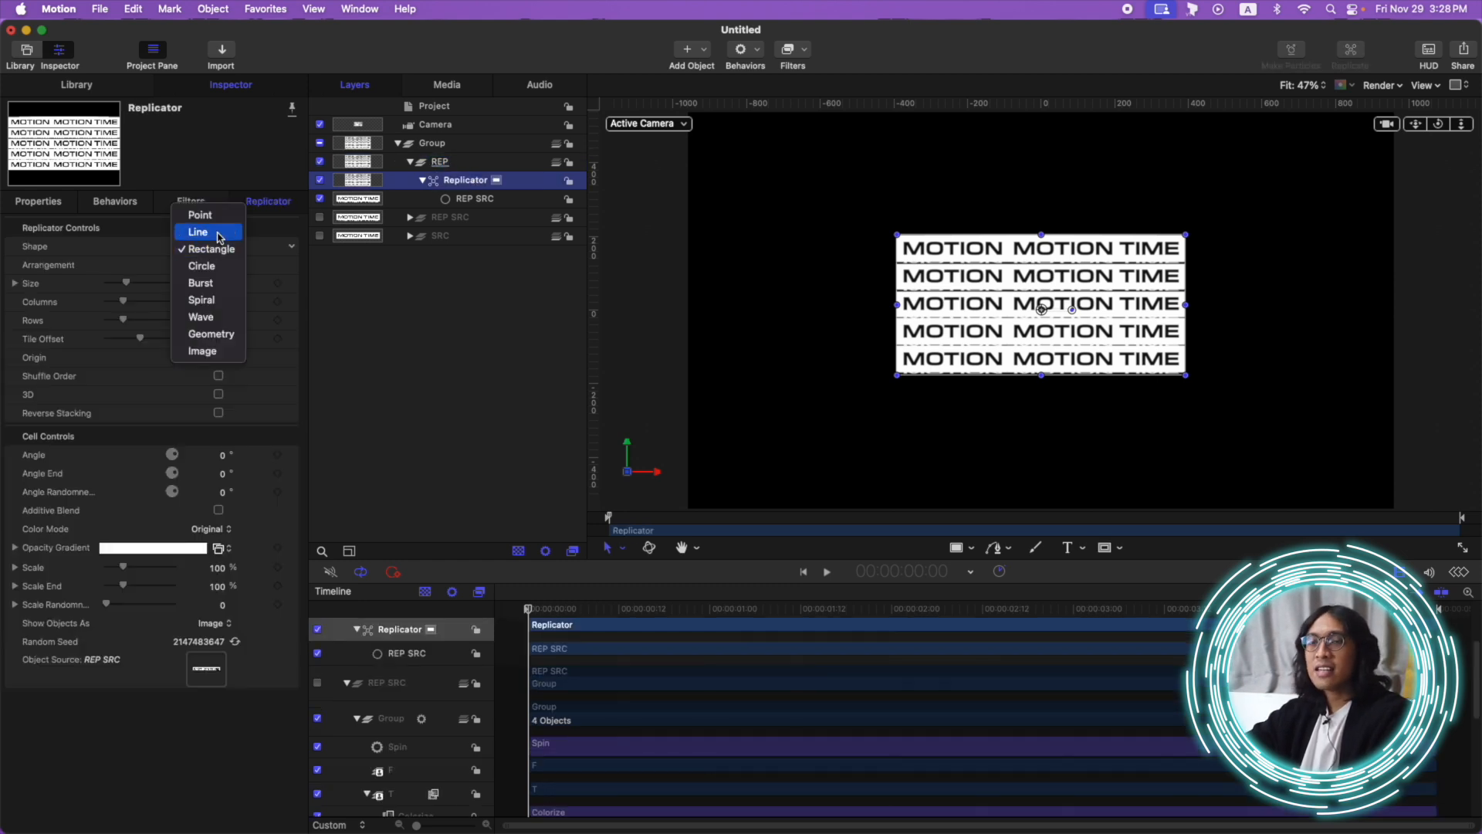
pyautogui.click(220, 235)
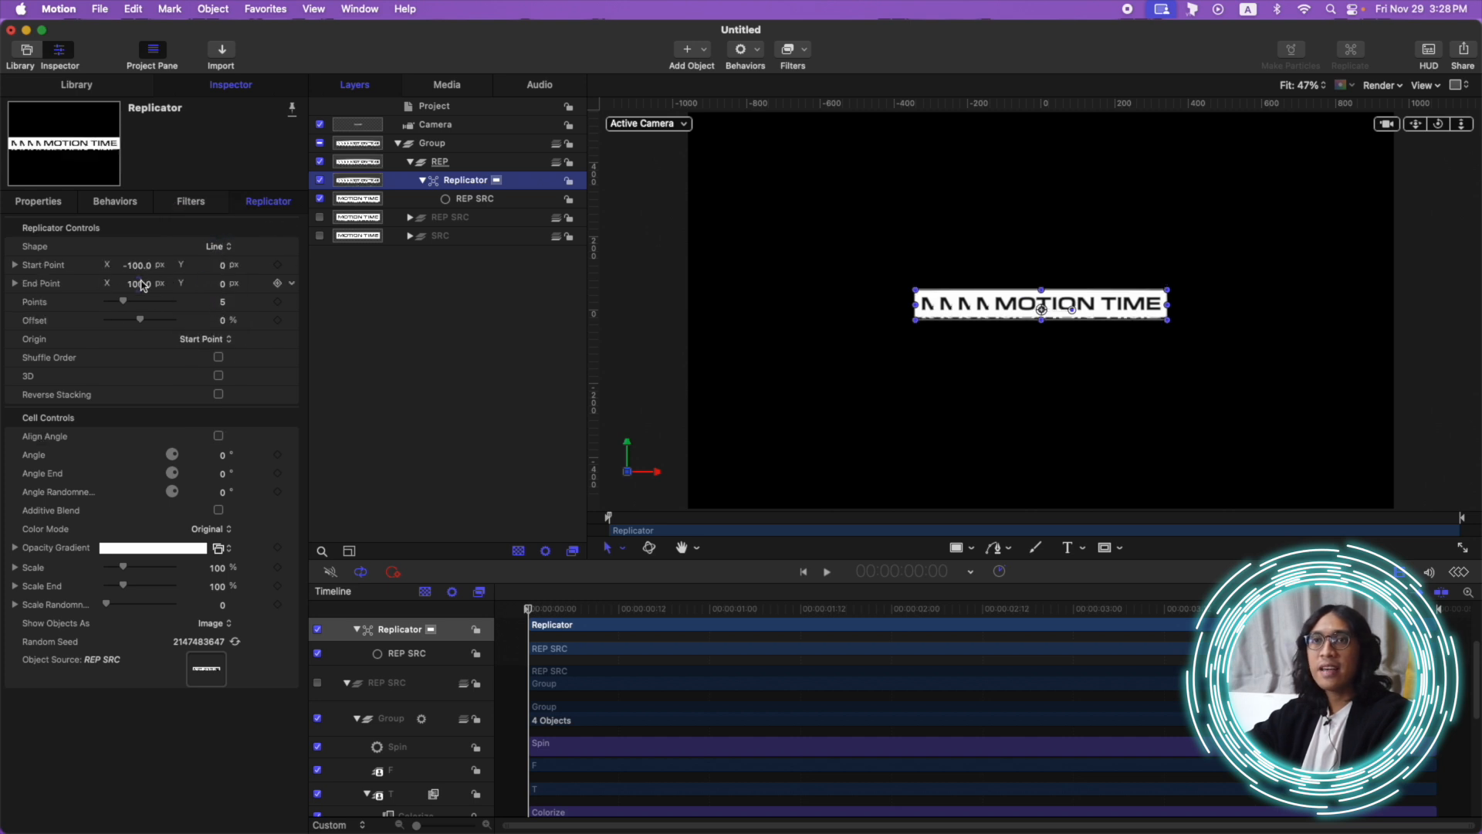
pyautogui.moveTo(142, 270)
pyautogui.mouseDown()
pyautogui.moveTo(74, 270)
pyautogui.moveTo(136, 265)
pyautogui.moveTo(150, 283)
pyautogui.moveTo(114, 265)
pyautogui.moveTo(136, 265)
pyautogui.mouseUp()
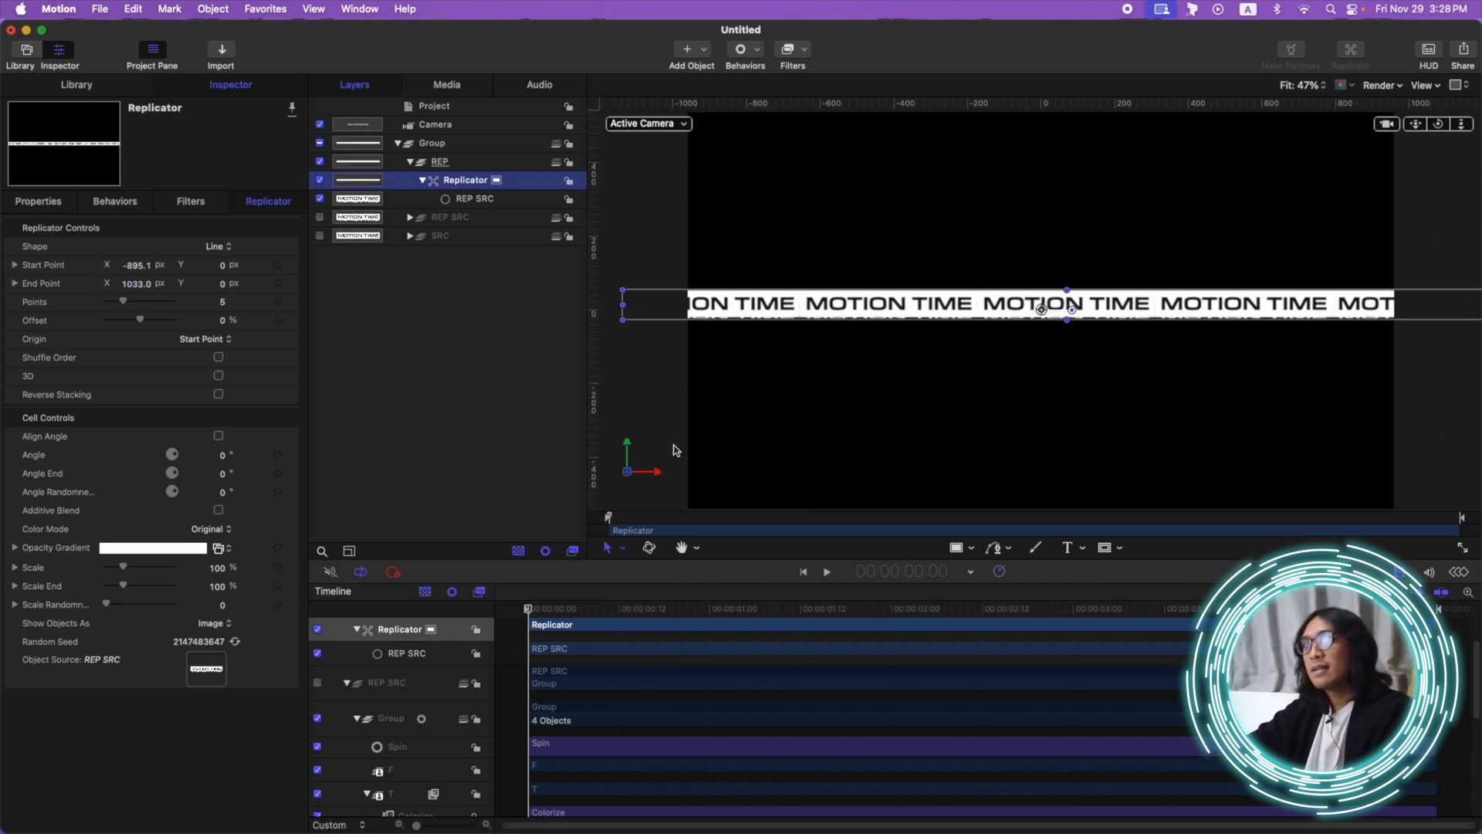
# - Deselect everything and play the project to preview the spinning text line
pyautogui.click(447, 409)
pyautogui.press('space')
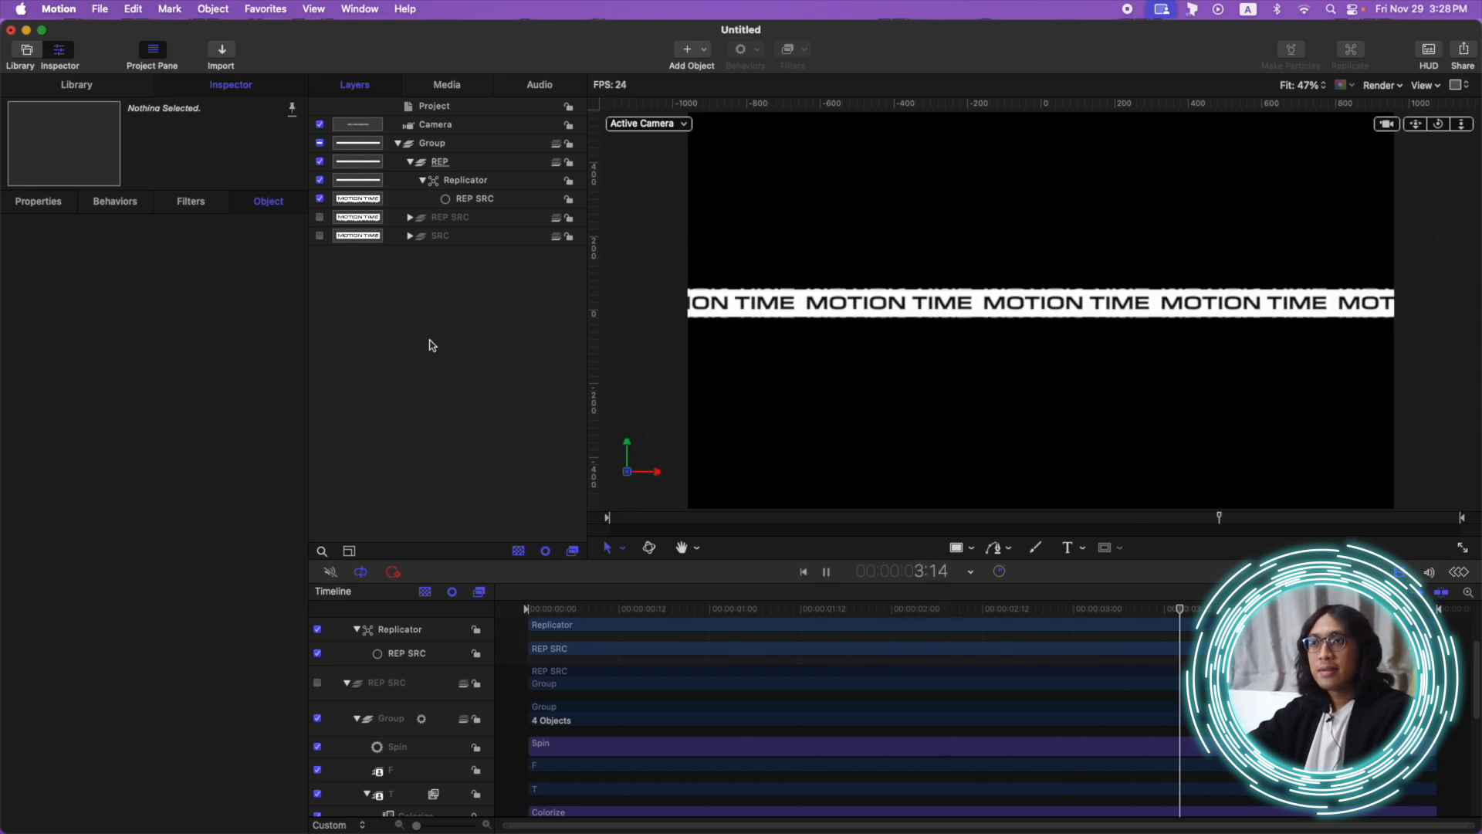
pyautogui.press('space')
# - Return to the first frame, duplicate the collapsed REP group, and set the copy's Z rotation to 32°
pyautogui.click(422, 174)
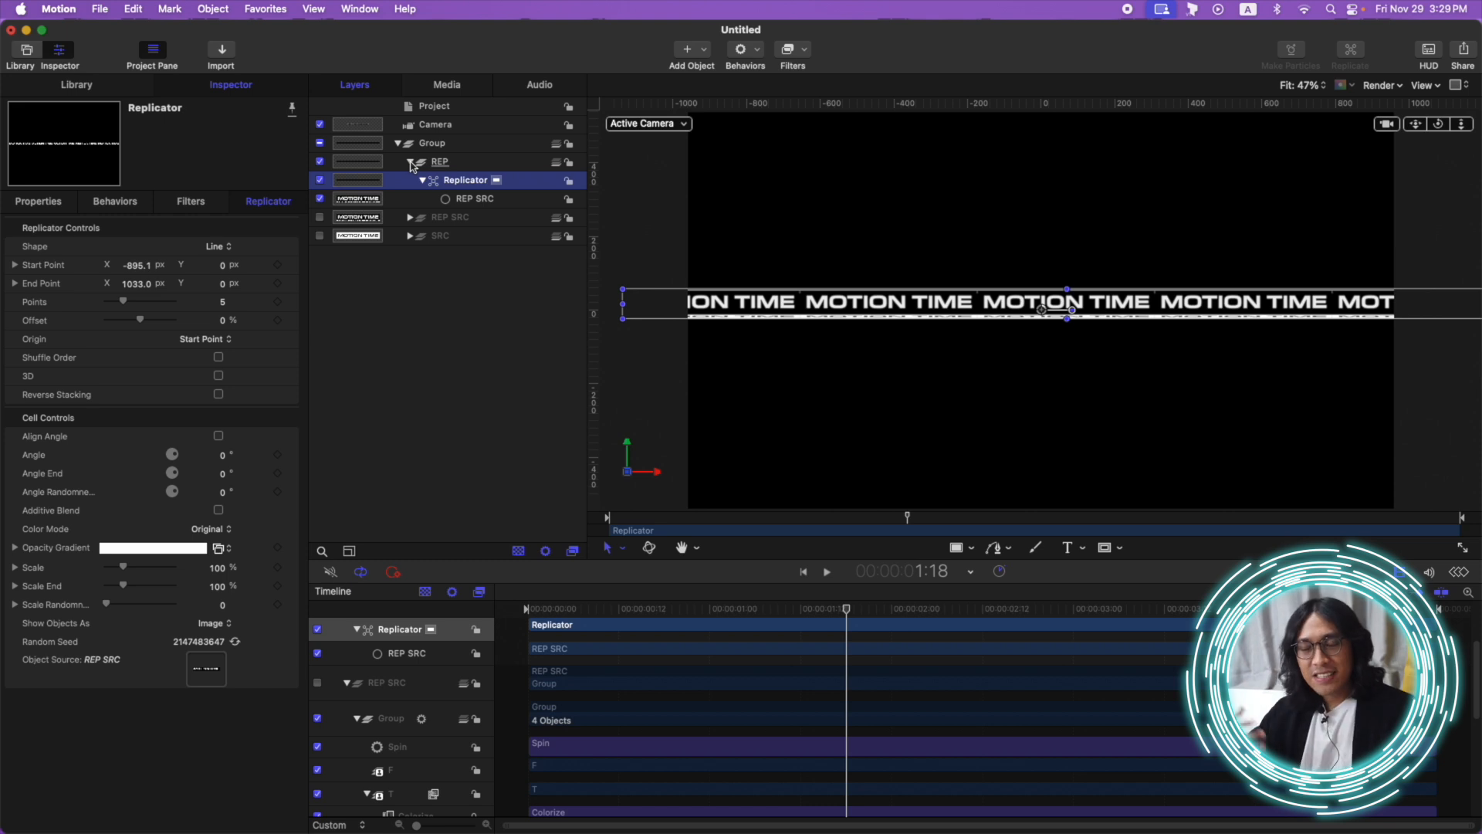
pyautogui.click(412, 162)
pyautogui.press('Home')
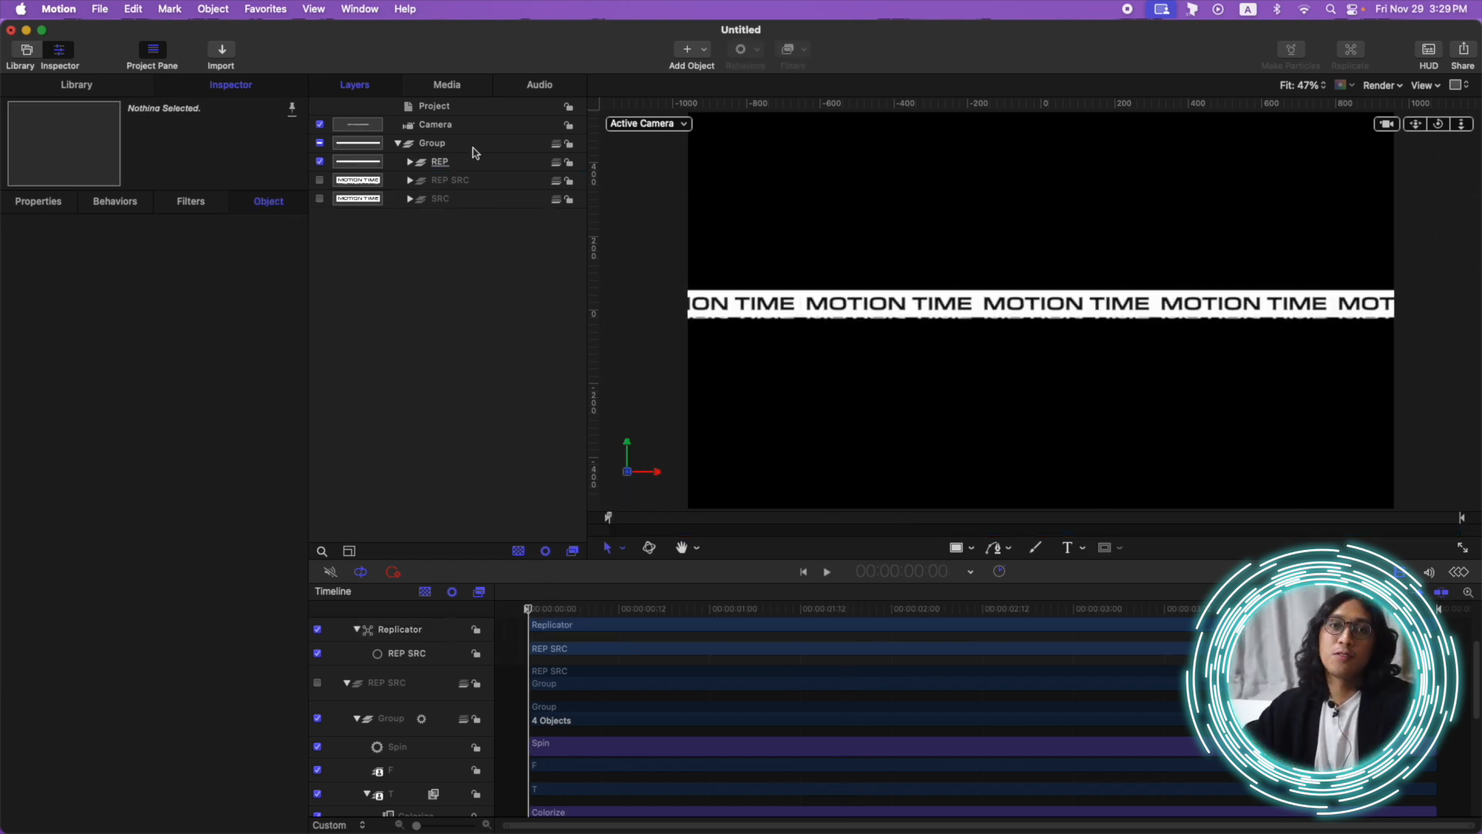
pyautogui.click(470, 162)
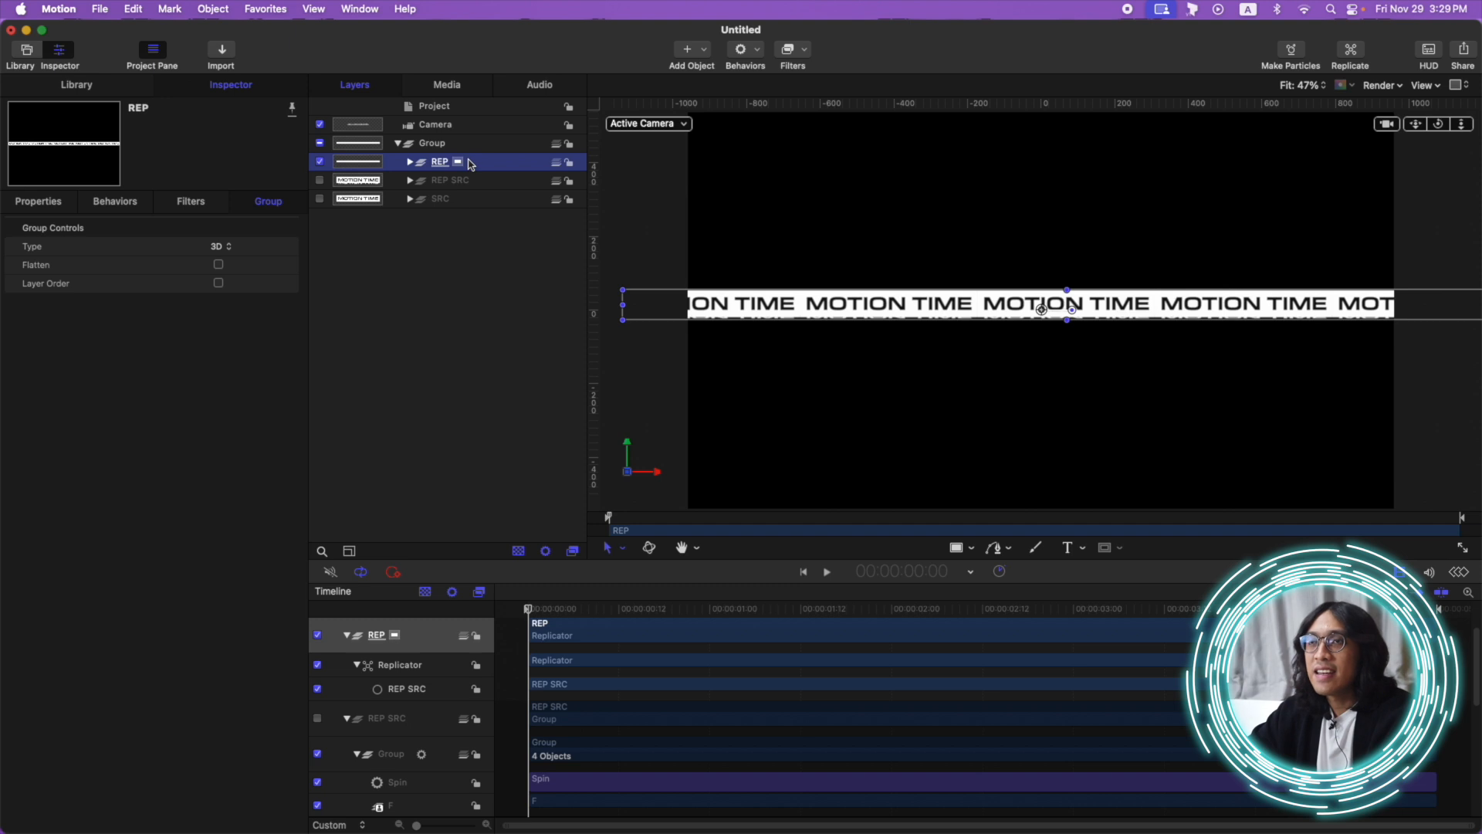
pyautogui.press('super+d')
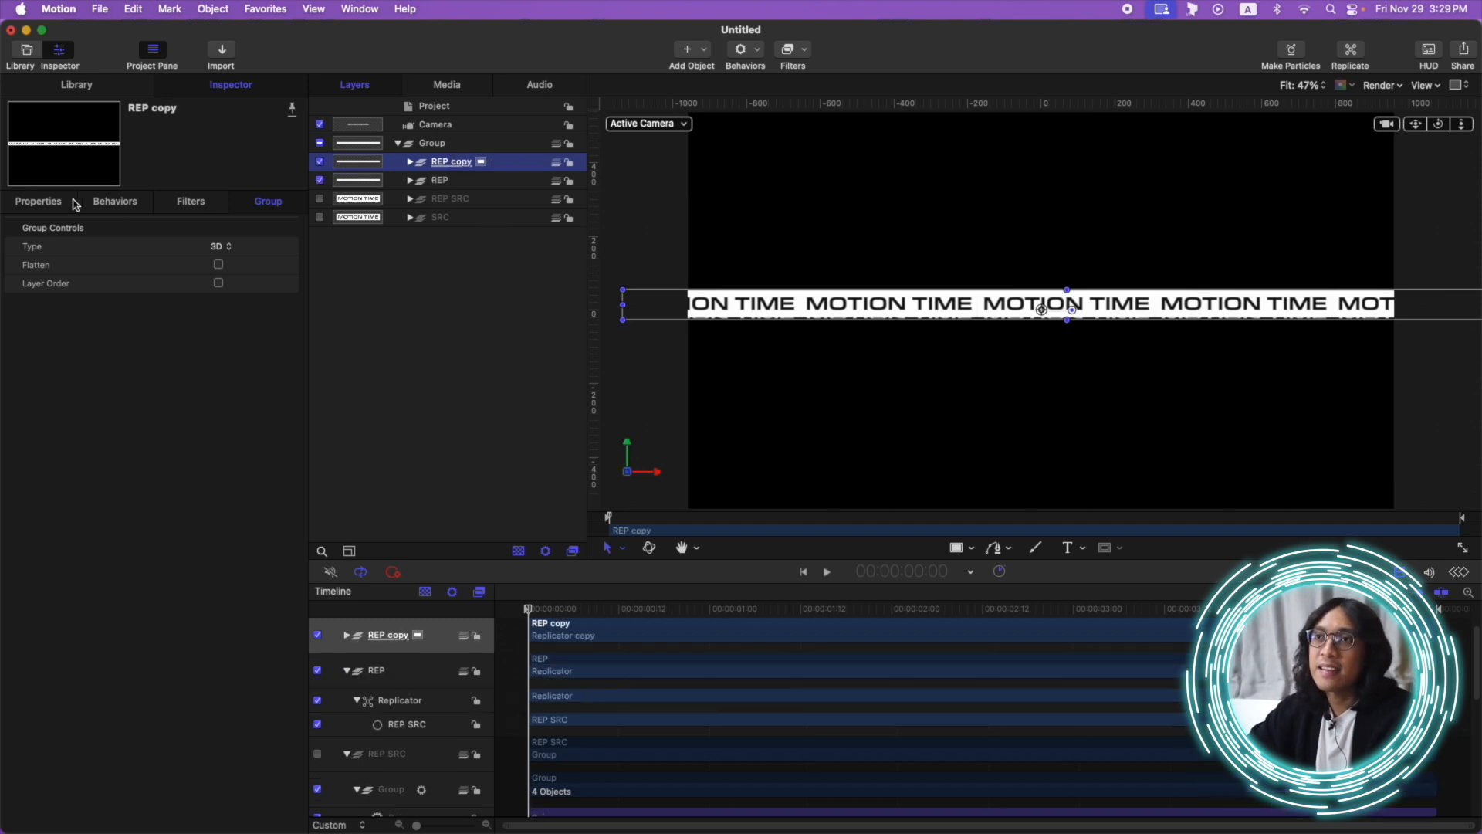
pyautogui.click(47, 202)
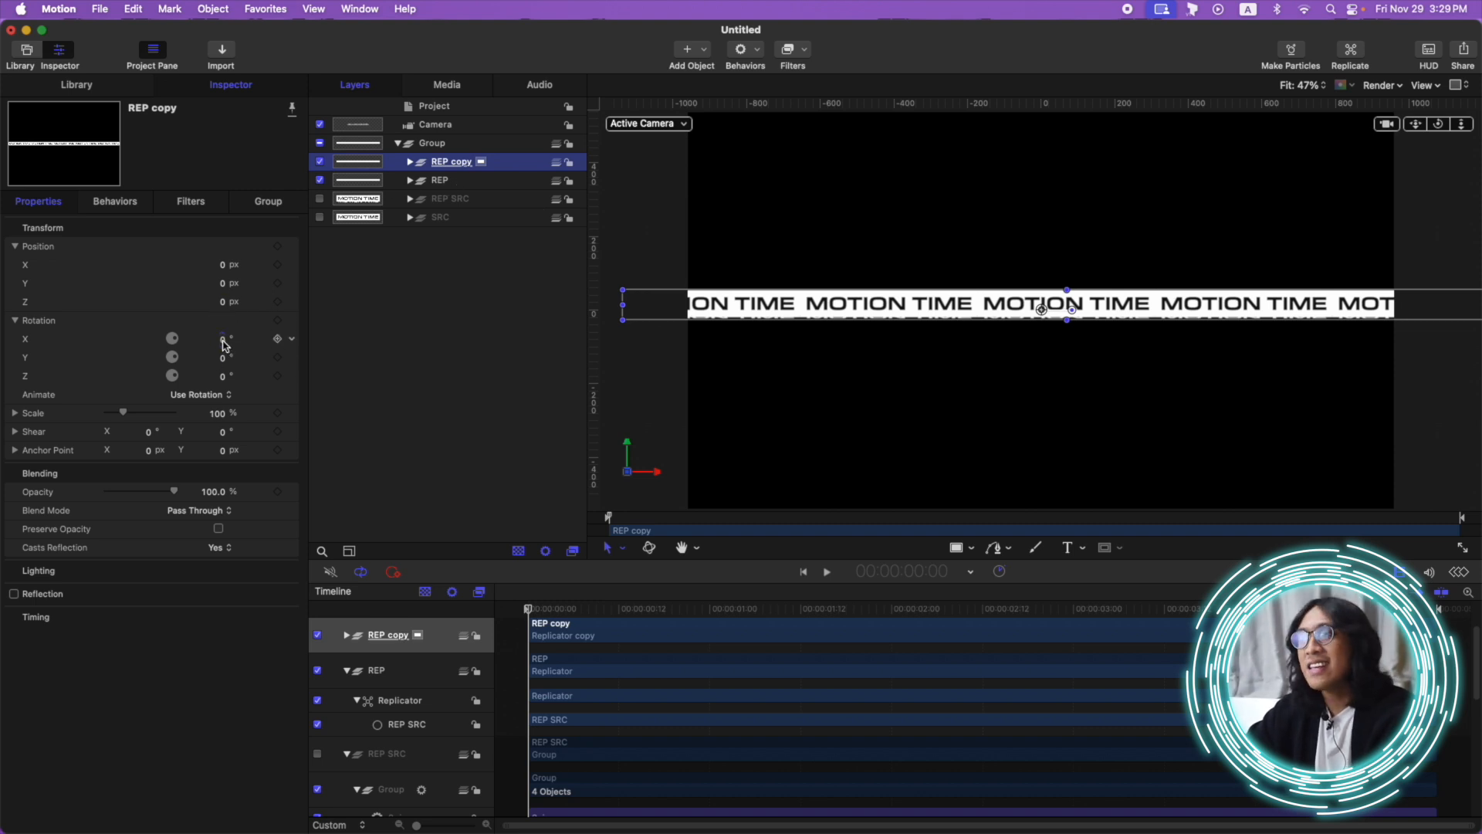
pyautogui.moveTo(223, 376); pyautogui.dragTo(247, 376)
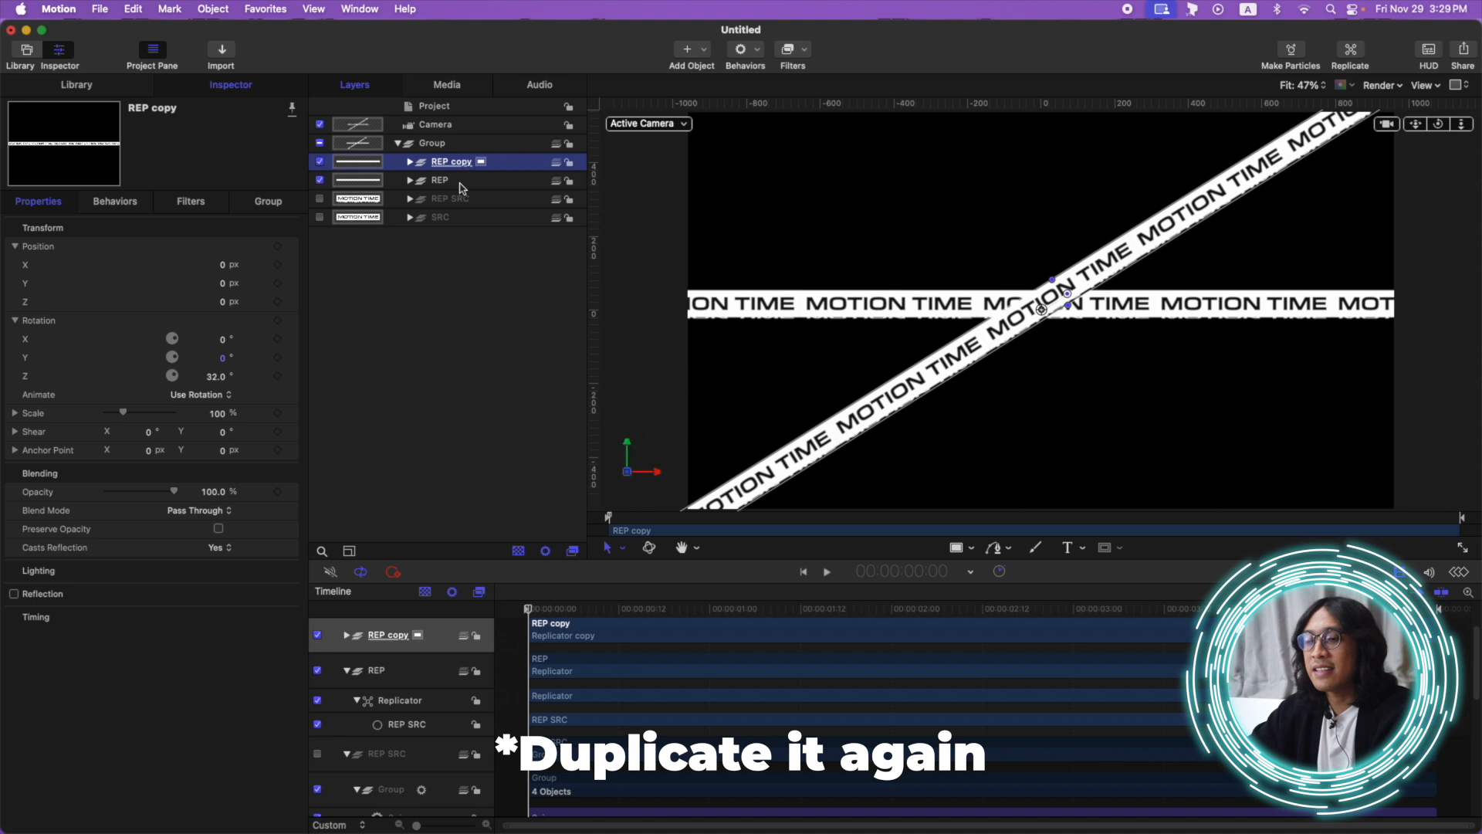
# - Duplicate the original REP group again with the new copy's Z rotation at -73°, and preview the crossing lines
pyautogui.click(458, 182)
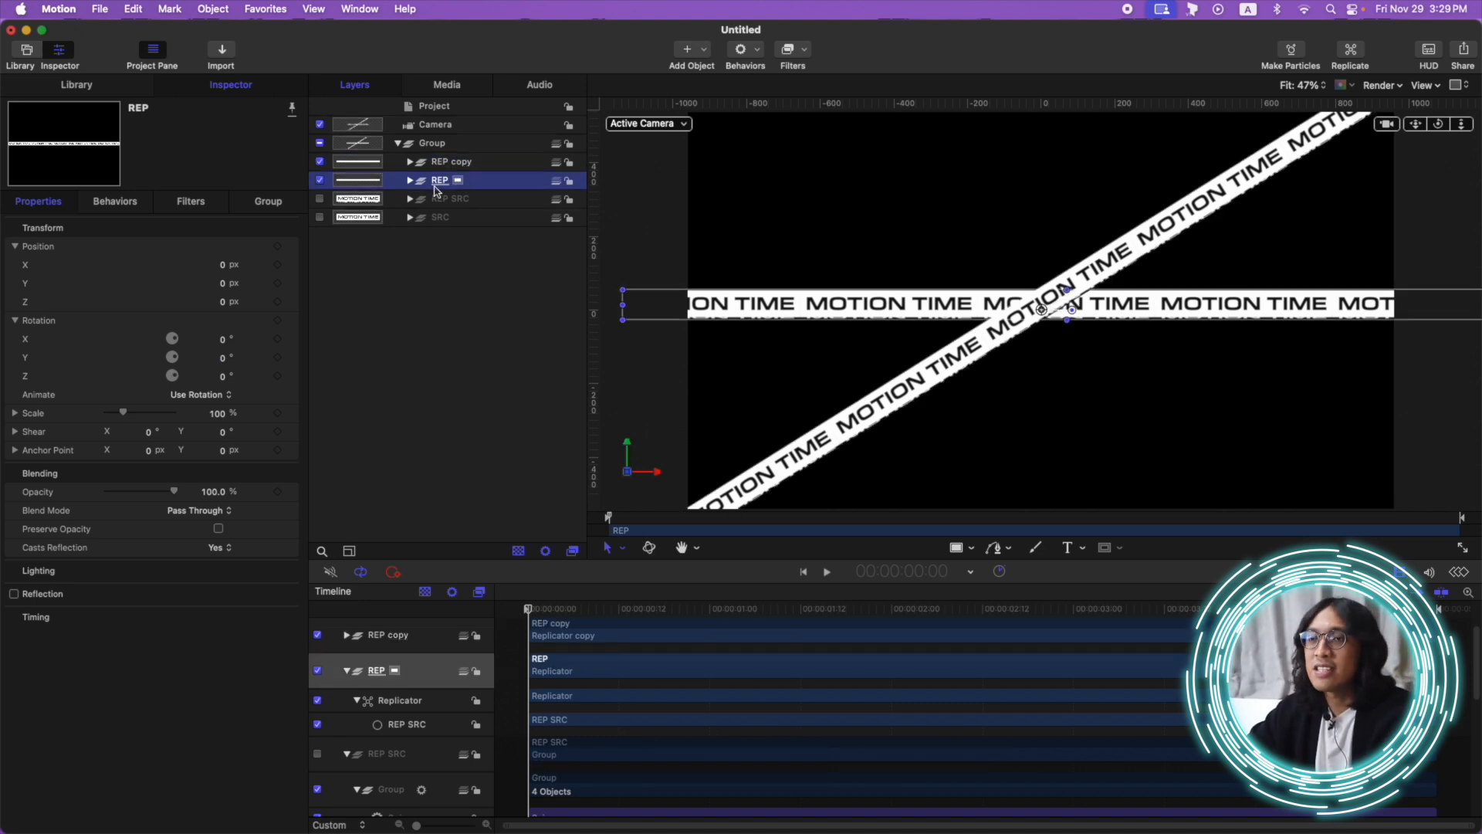
pyautogui.press('super+d')
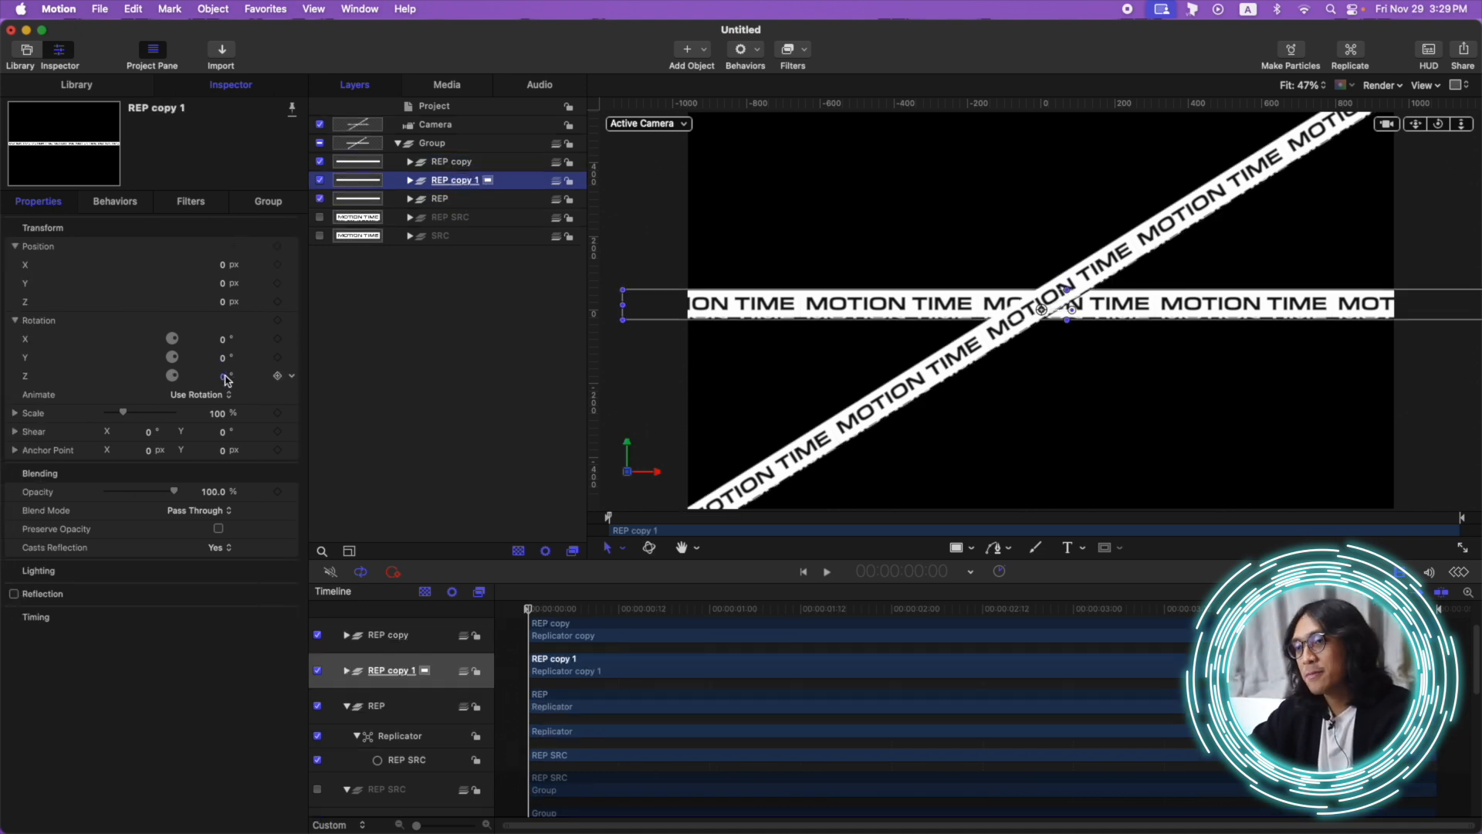
pyautogui.moveTo(228, 380); pyautogui.dragTo(208, 380)
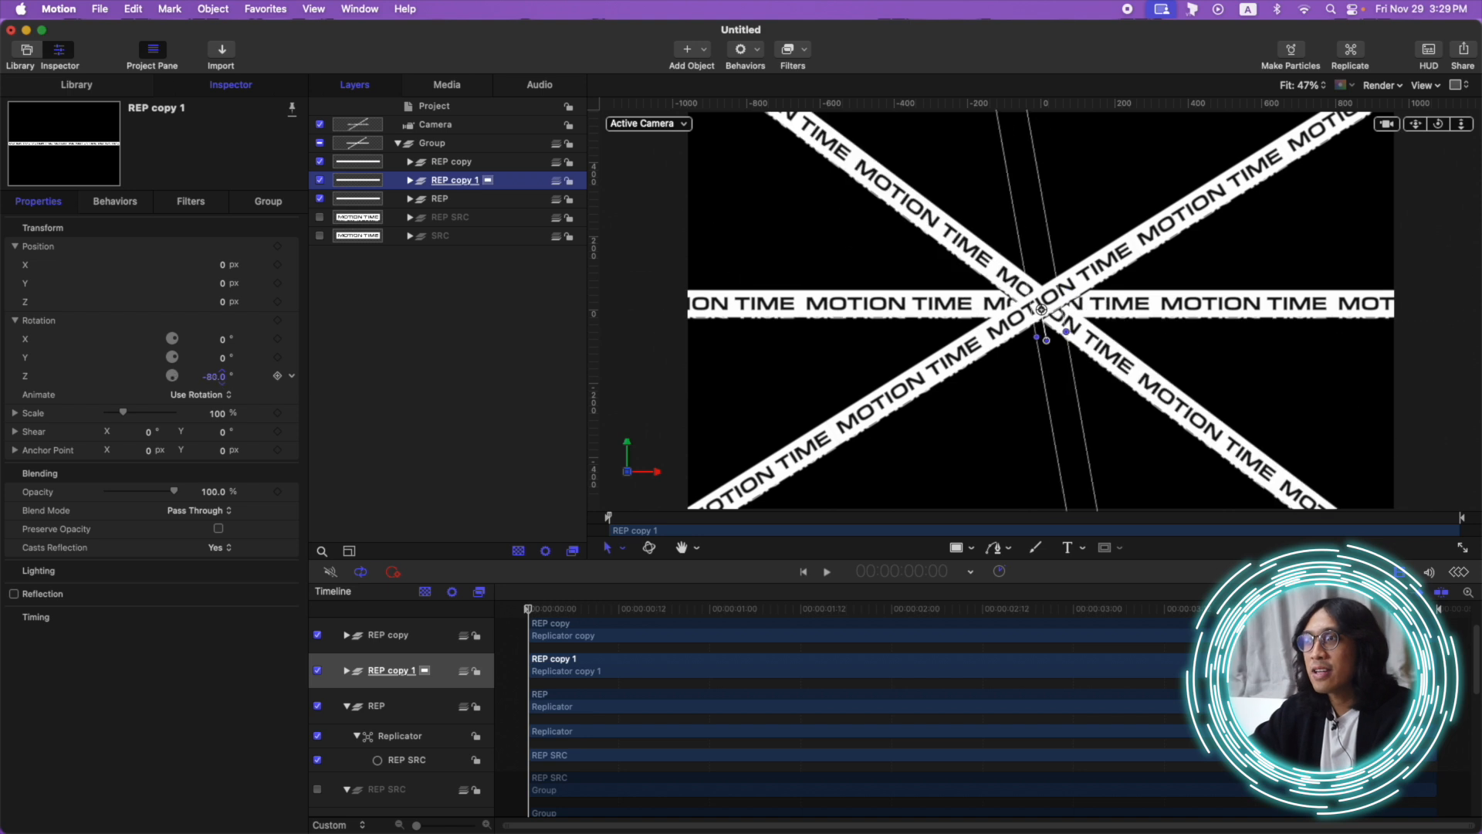
pyautogui.click(485, 506)
pyautogui.press('space')
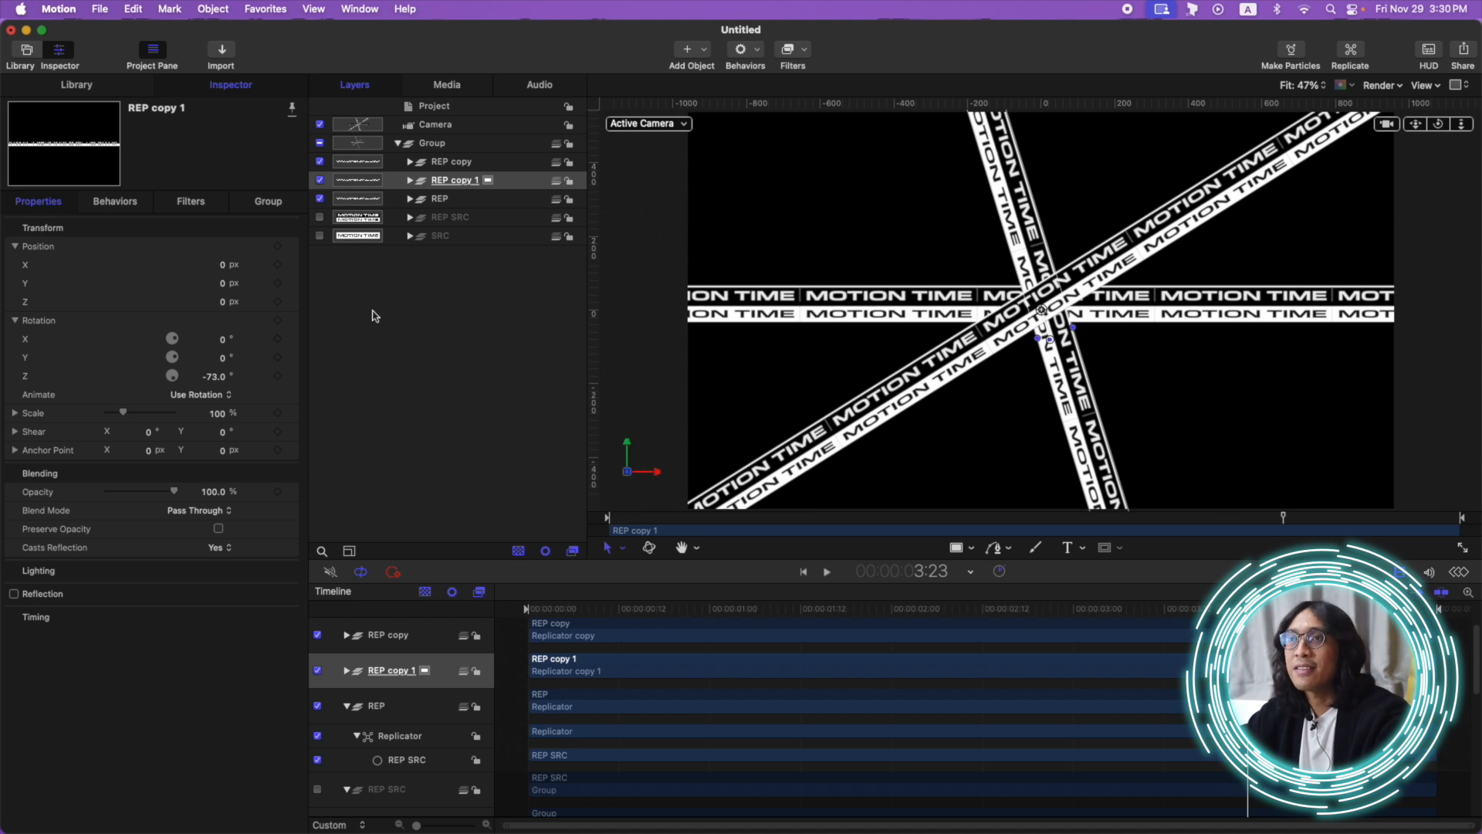
# - Hide both rotated REP copies and keep only the original REP group visible and selected
pyautogui.click(320, 161)
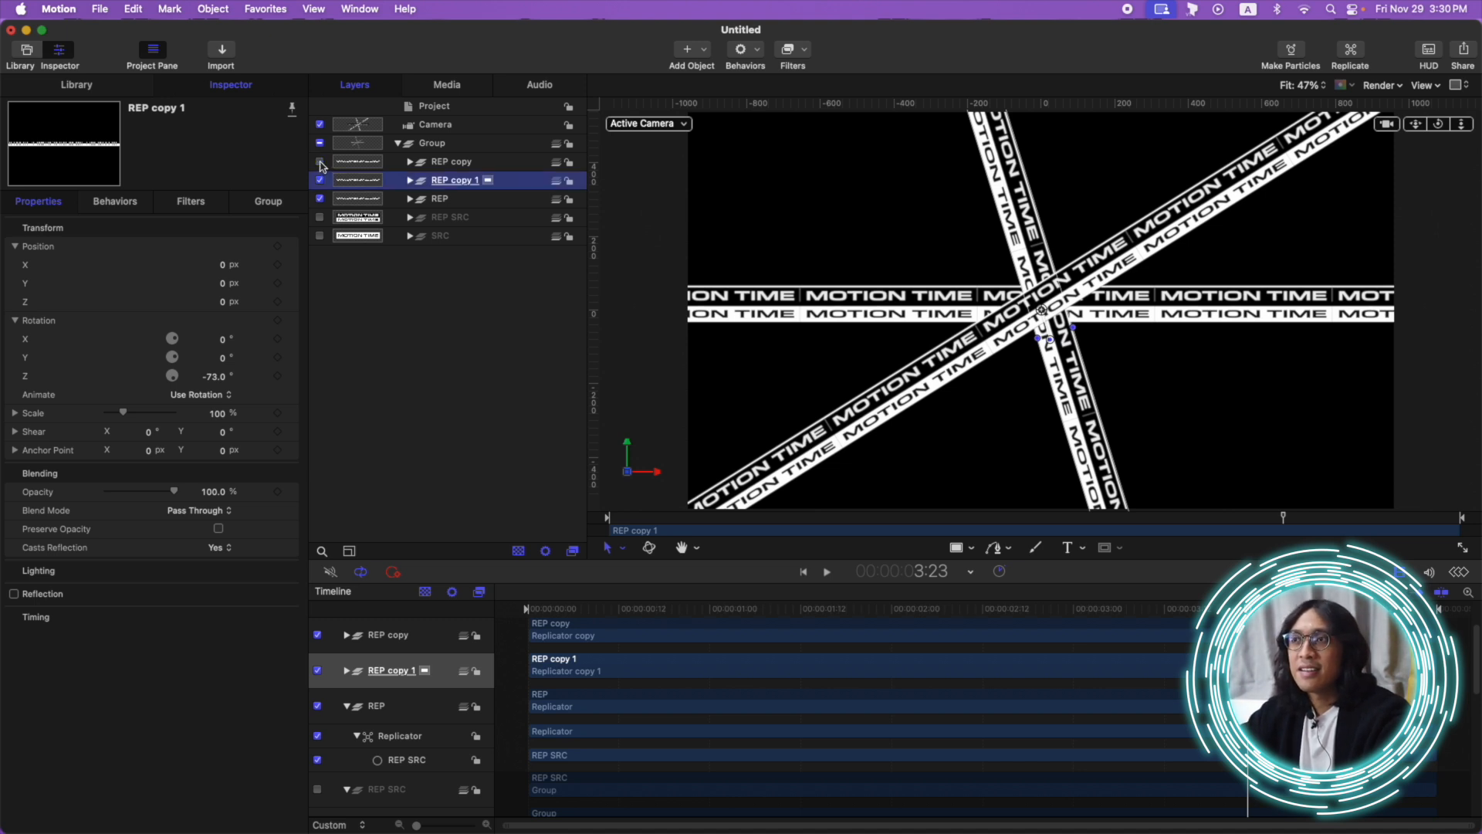
pyautogui.click(320, 180)
pyautogui.click(454, 198)
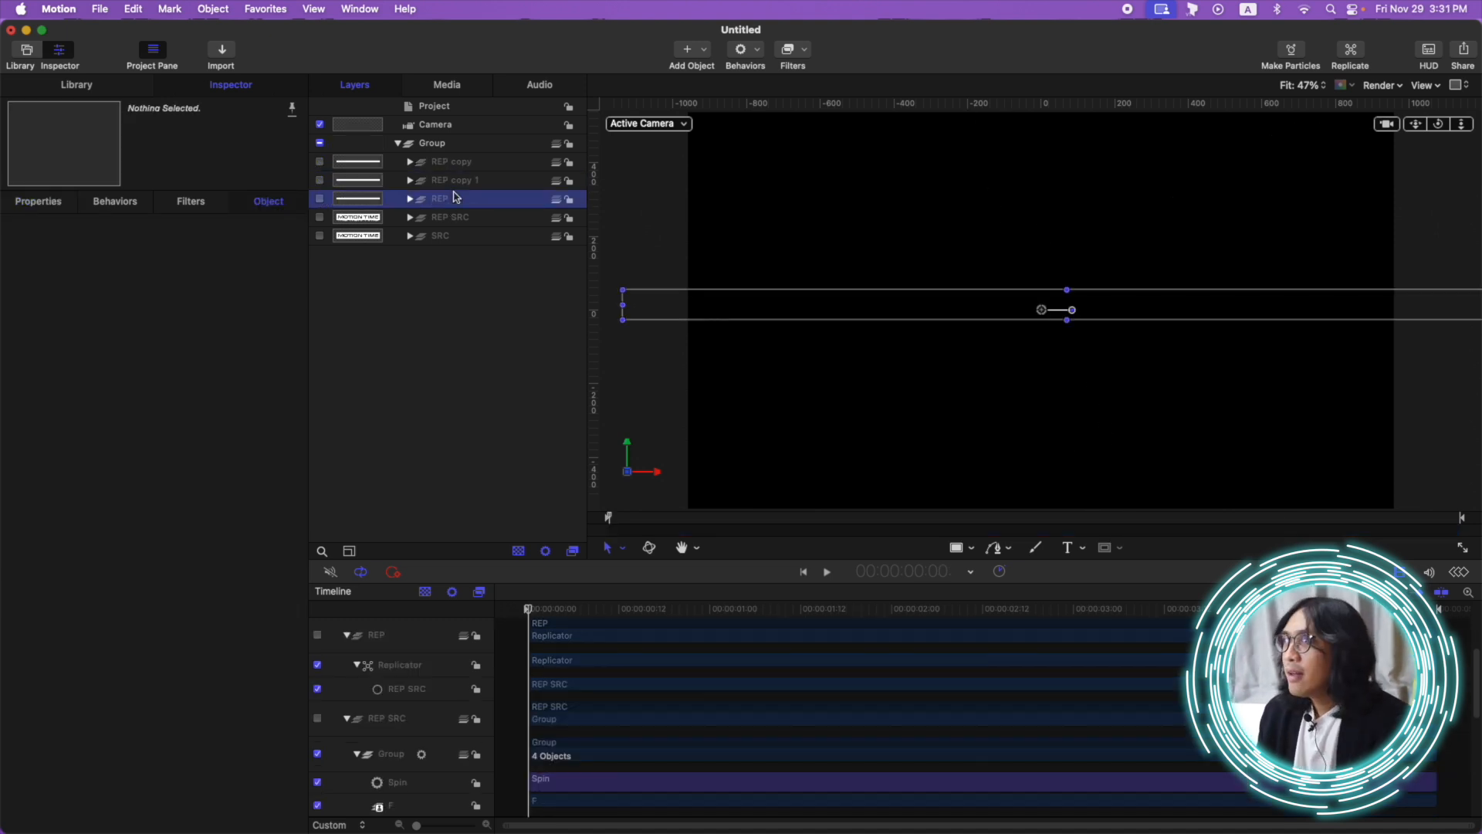
pyautogui.click(319, 199)
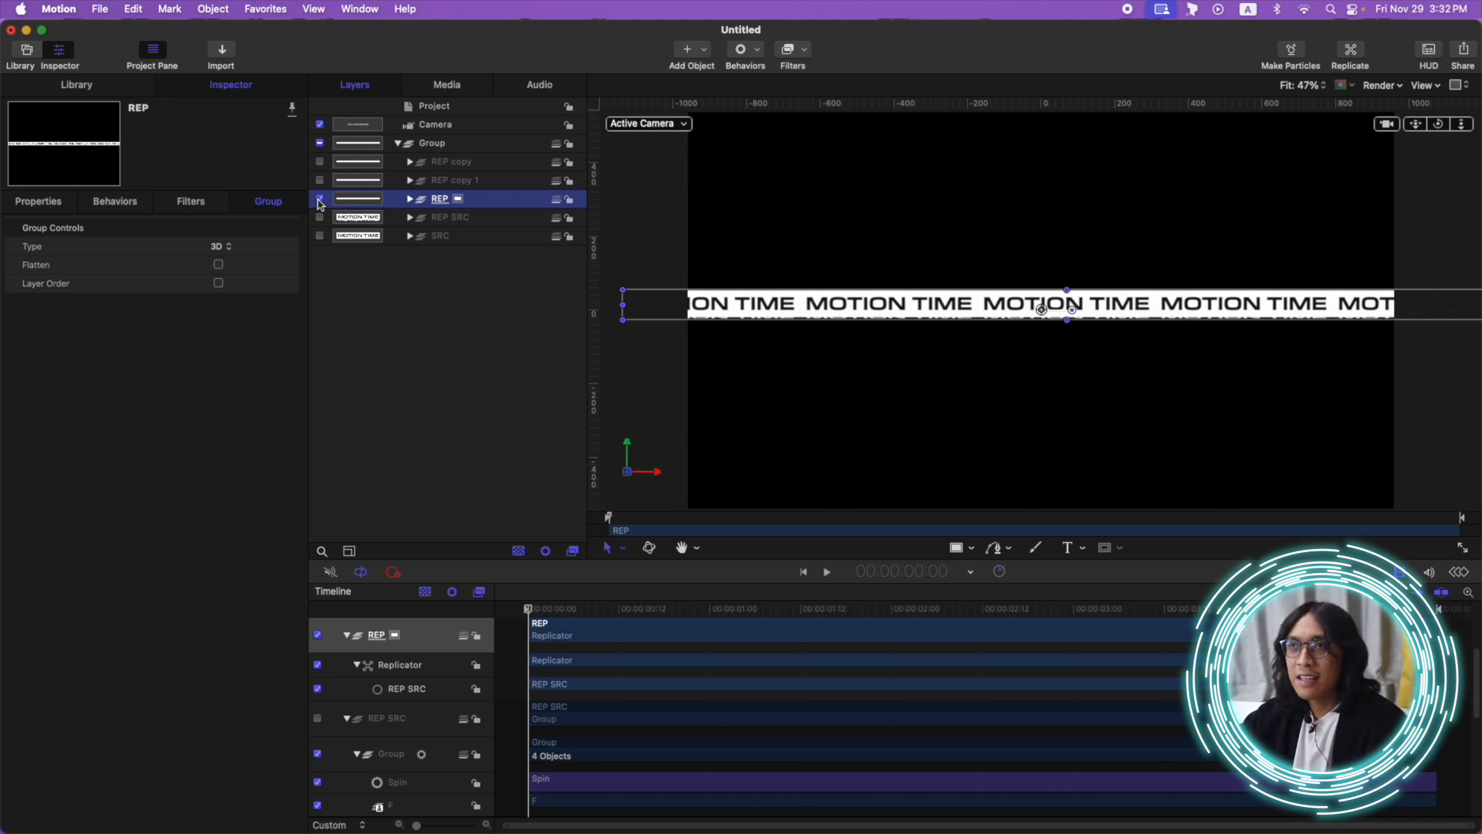
# - Replicate the REP group and move the new replicator's parent group into the main Group, just above REP
pyautogui.press('l')
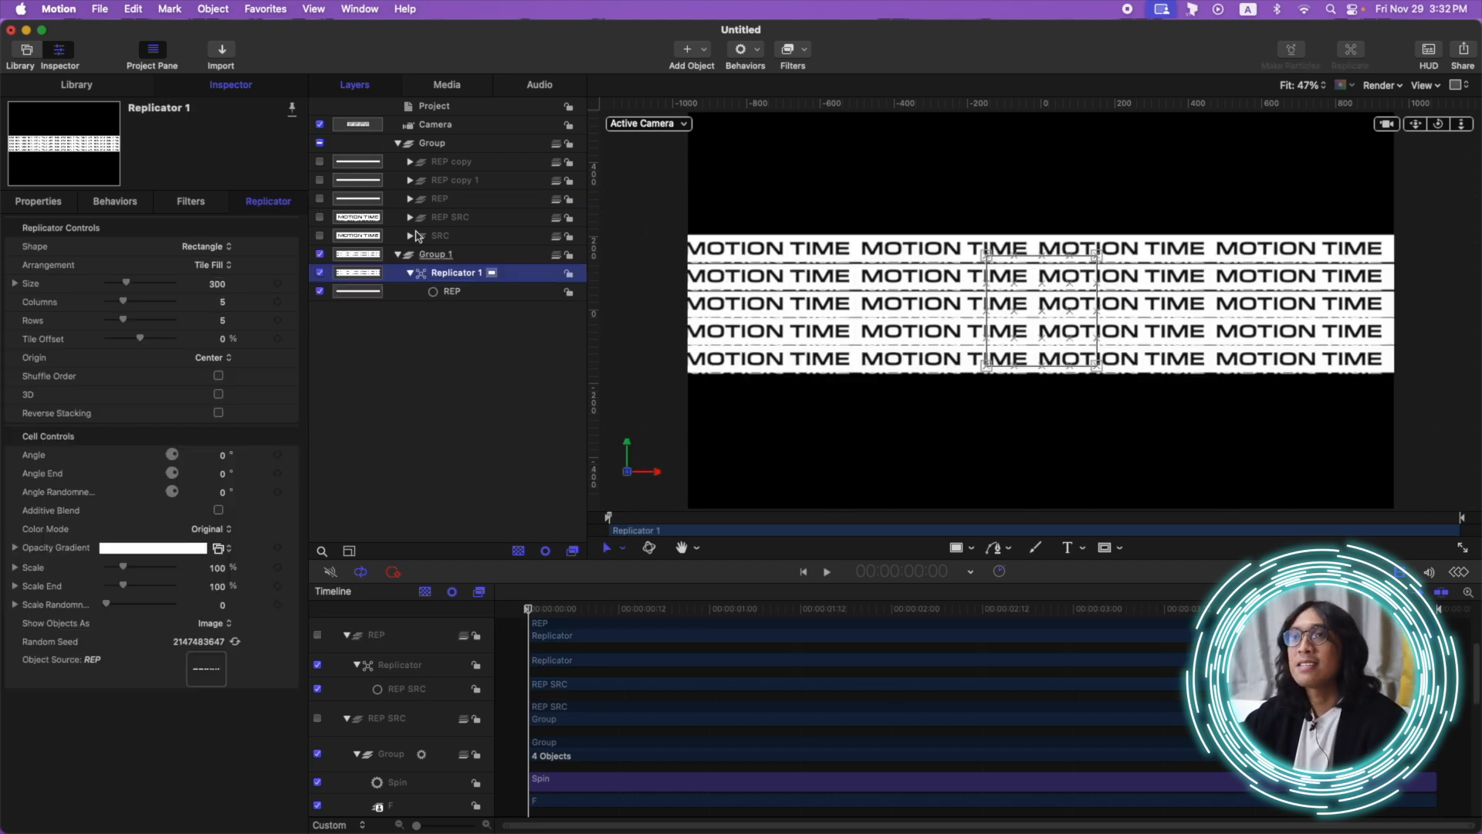
pyautogui.click(452, 254)
pyautogui.moveTo(505, 253); pyautogui.dragTo(377, 193)
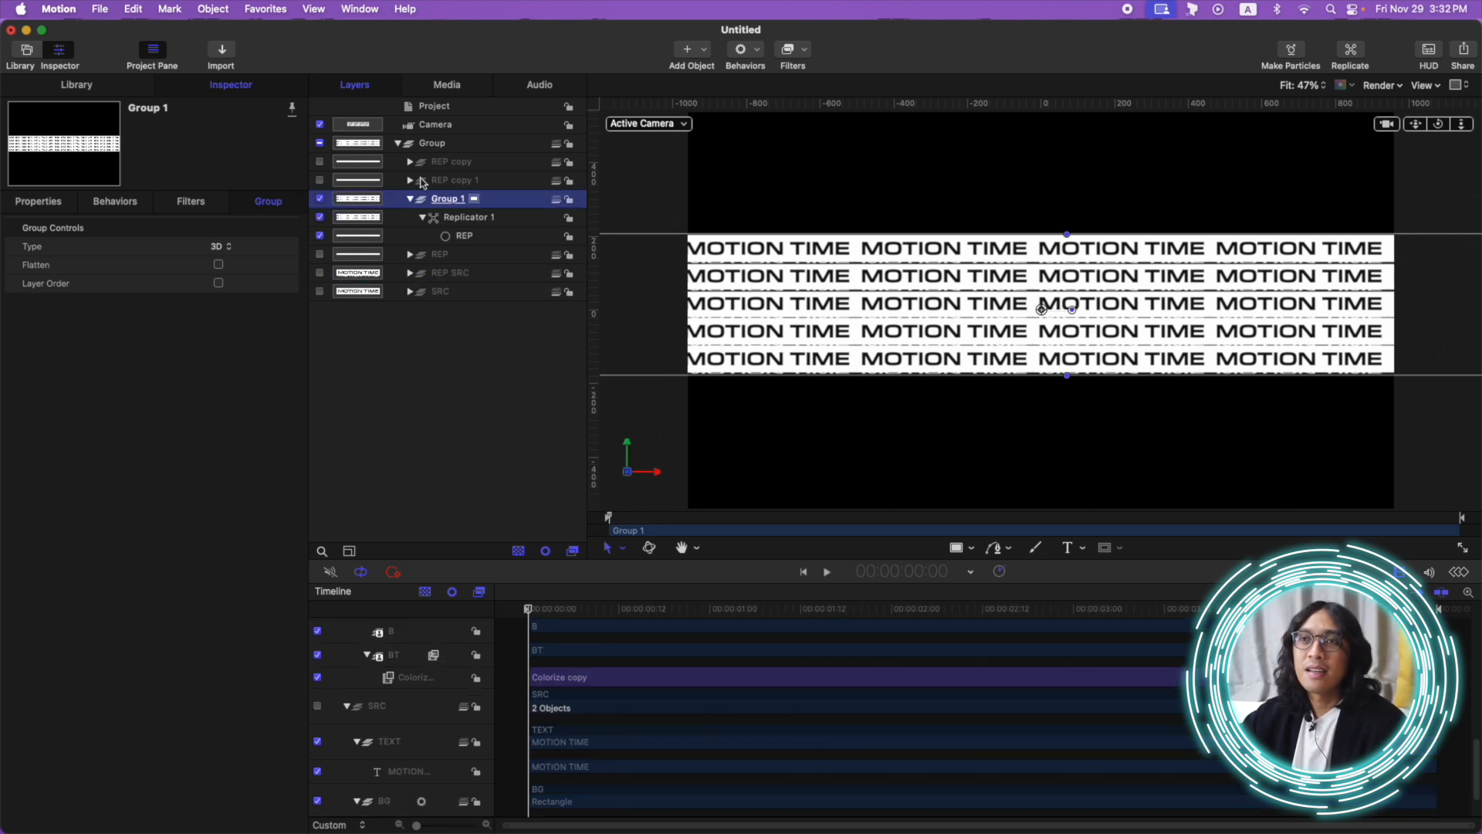
# - Set the new replicator's arrangement to Random Fill and its angle randomness to 117°
pyautogui.click(475, 225)
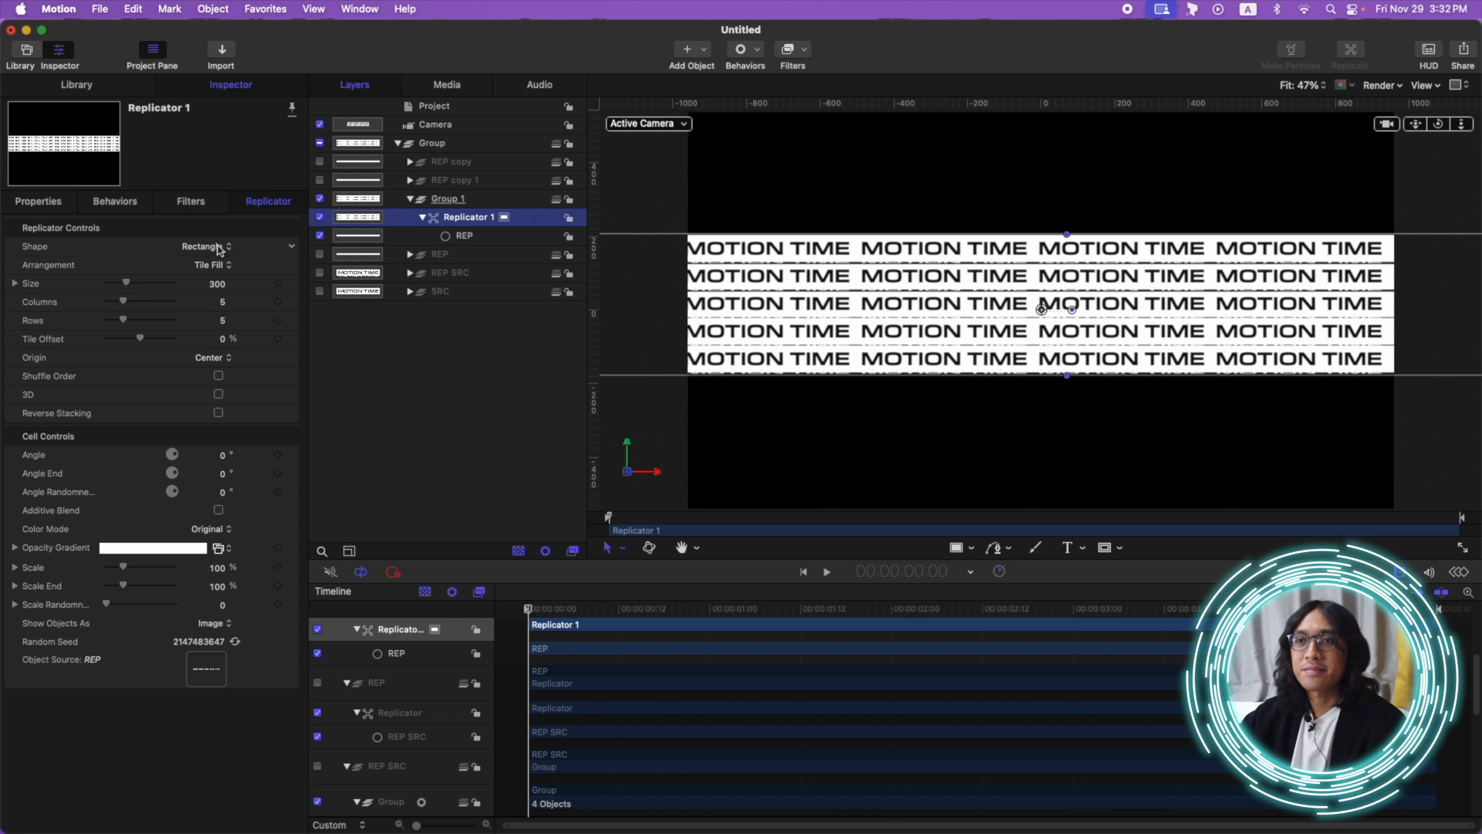
pyautogui.click(219, 267)
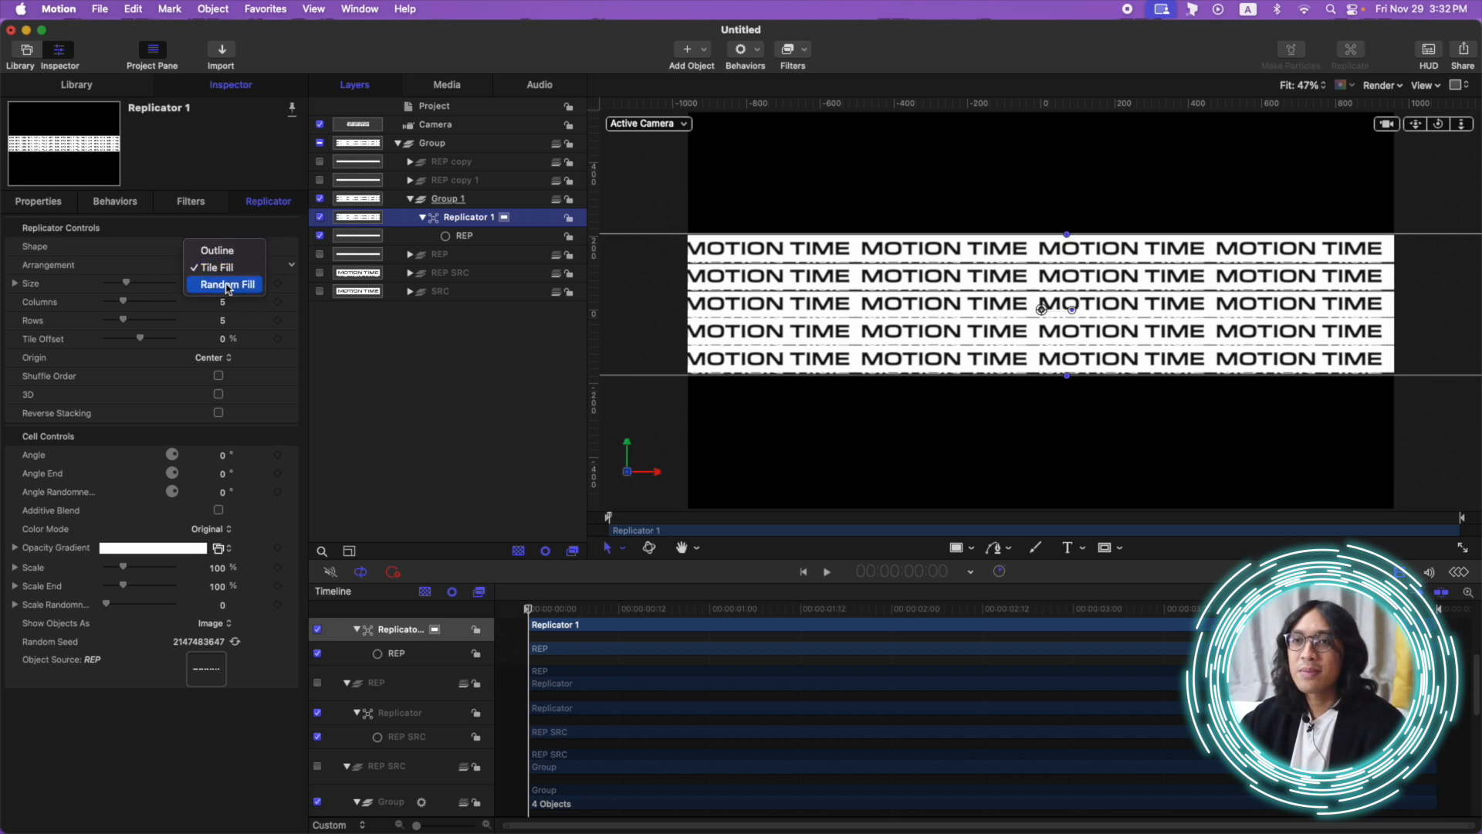
pyautogui.click(226, 285)
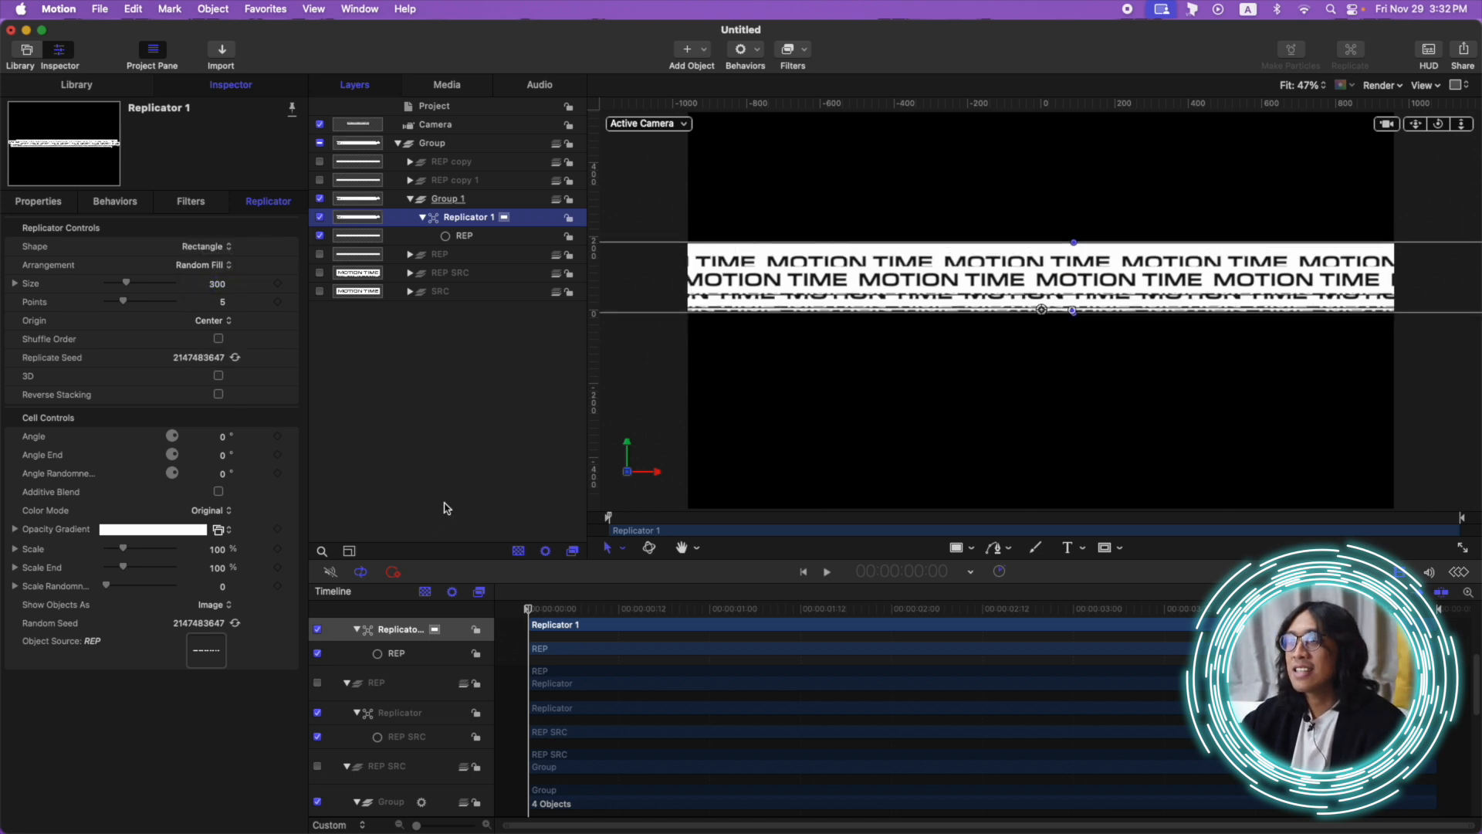
pyautogui.moveTo(223, 478); pyautogui.dragTo(267, 479)
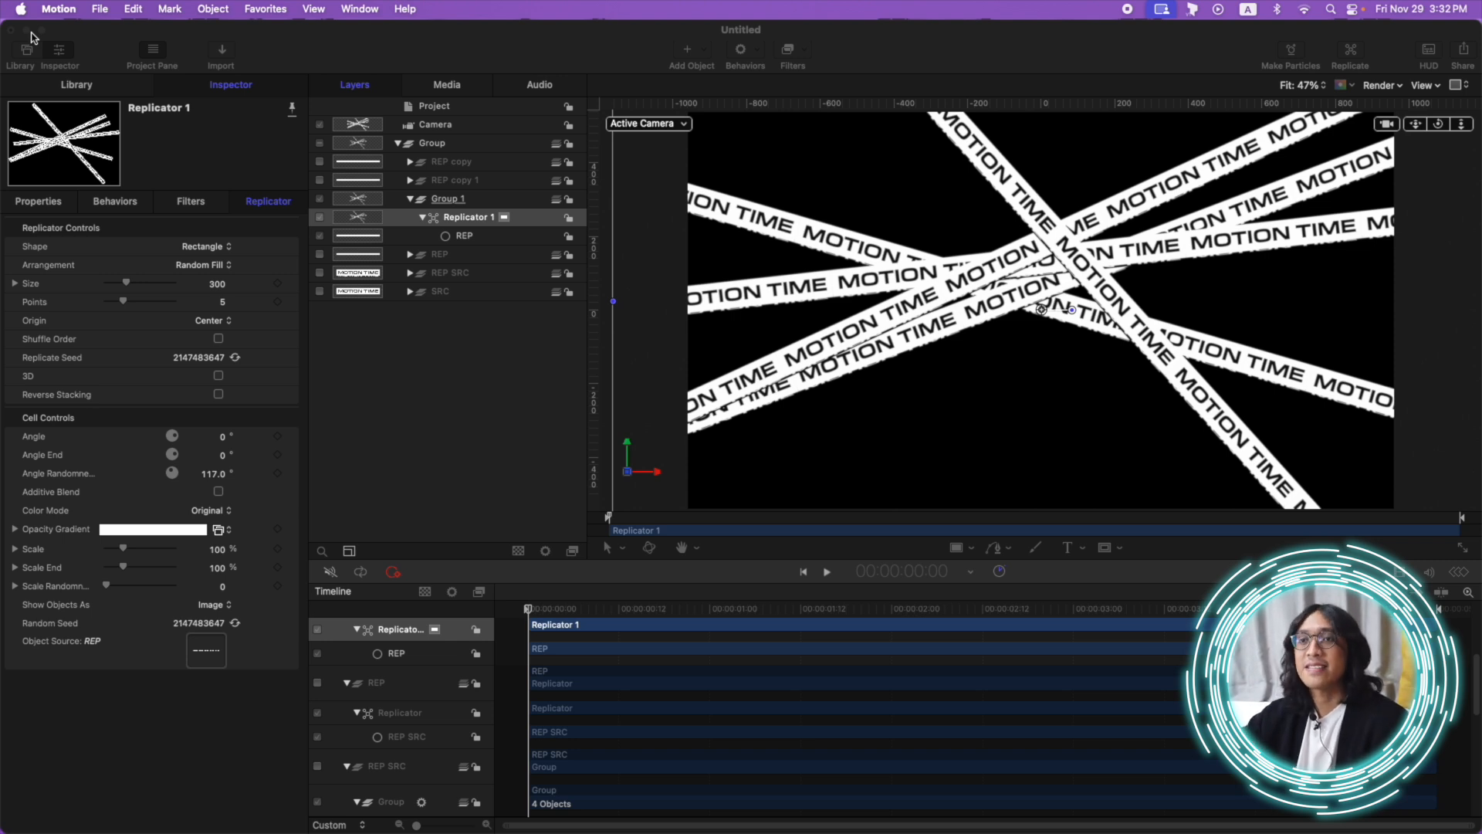
# - Play the project while setting the replicator's width to 549 and height to 0
pyautogui.click(32, 38)
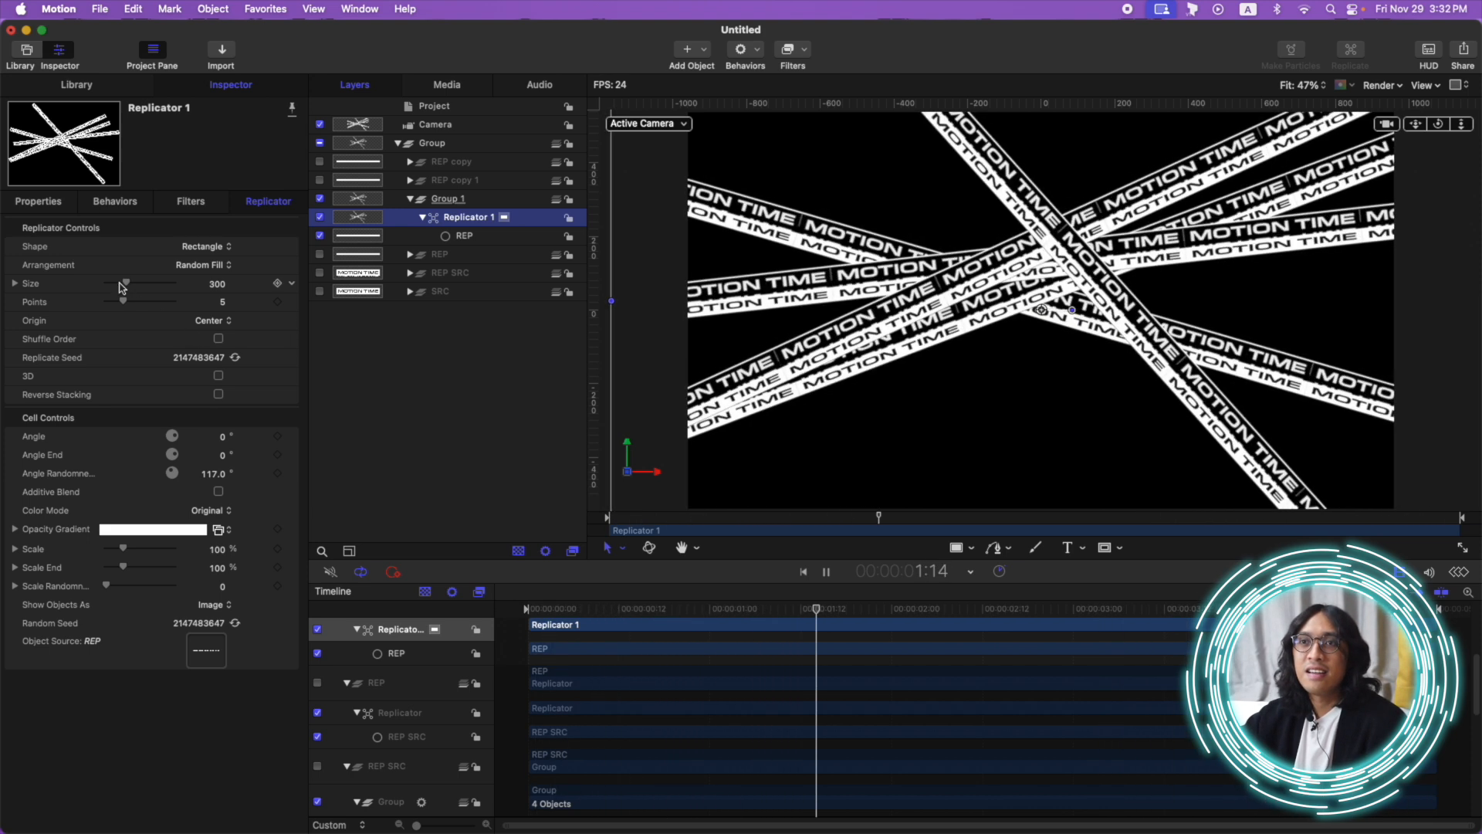
pyautogui.moveTo(128, 290); pyautogui.dragTo(145, 289)
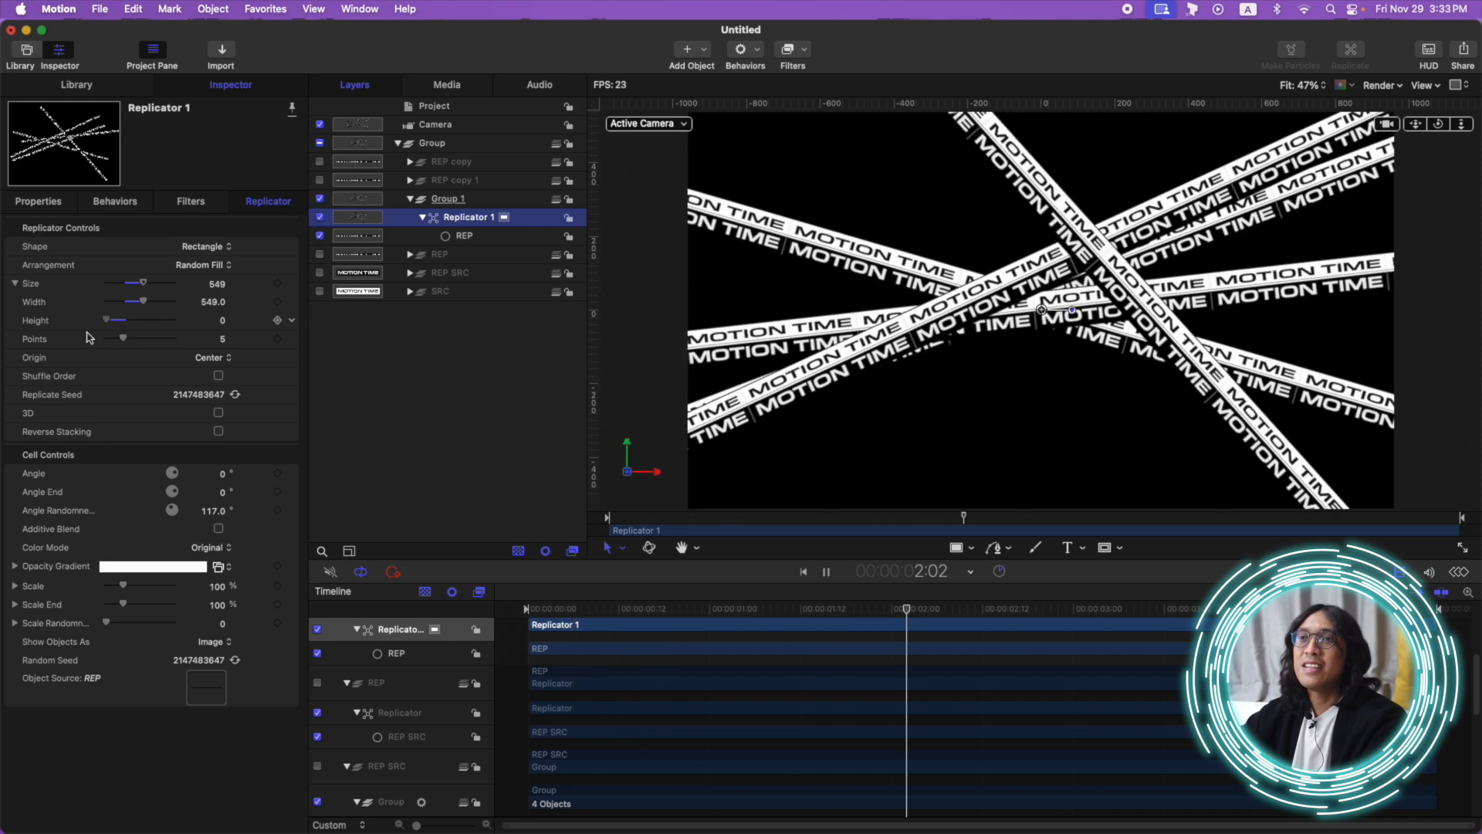
# - Hide Group 1, show REP, REP copy and REP copy 1, and play the crossing text lines
pyautogui.click(409, 199)
pyautogui.click(319, 198)
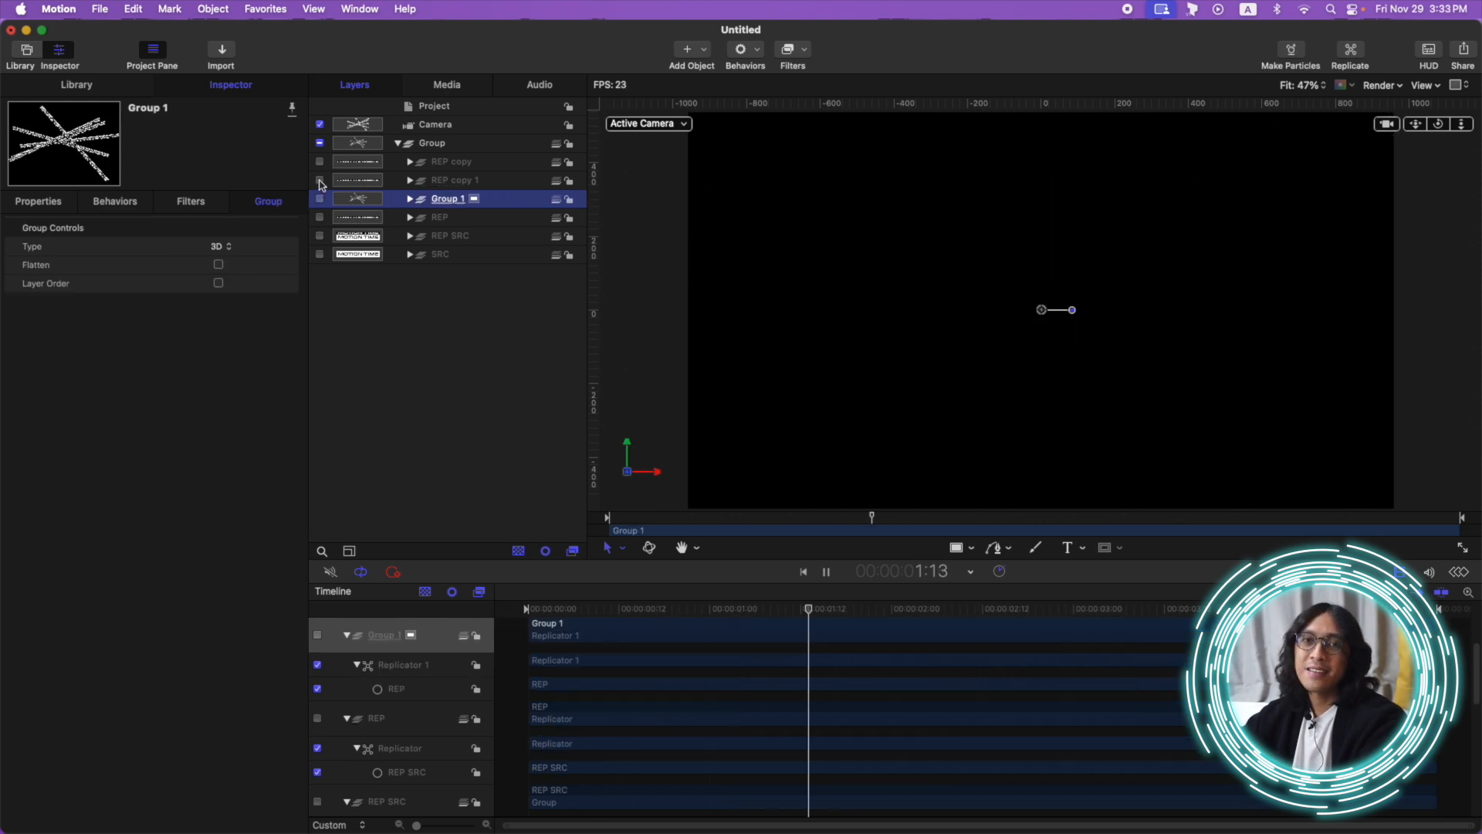
pyautogui.press('space')
pyautogui.click(319, 180)
pyautogui.click(320, 161)
pyautogui.click(320, 217)
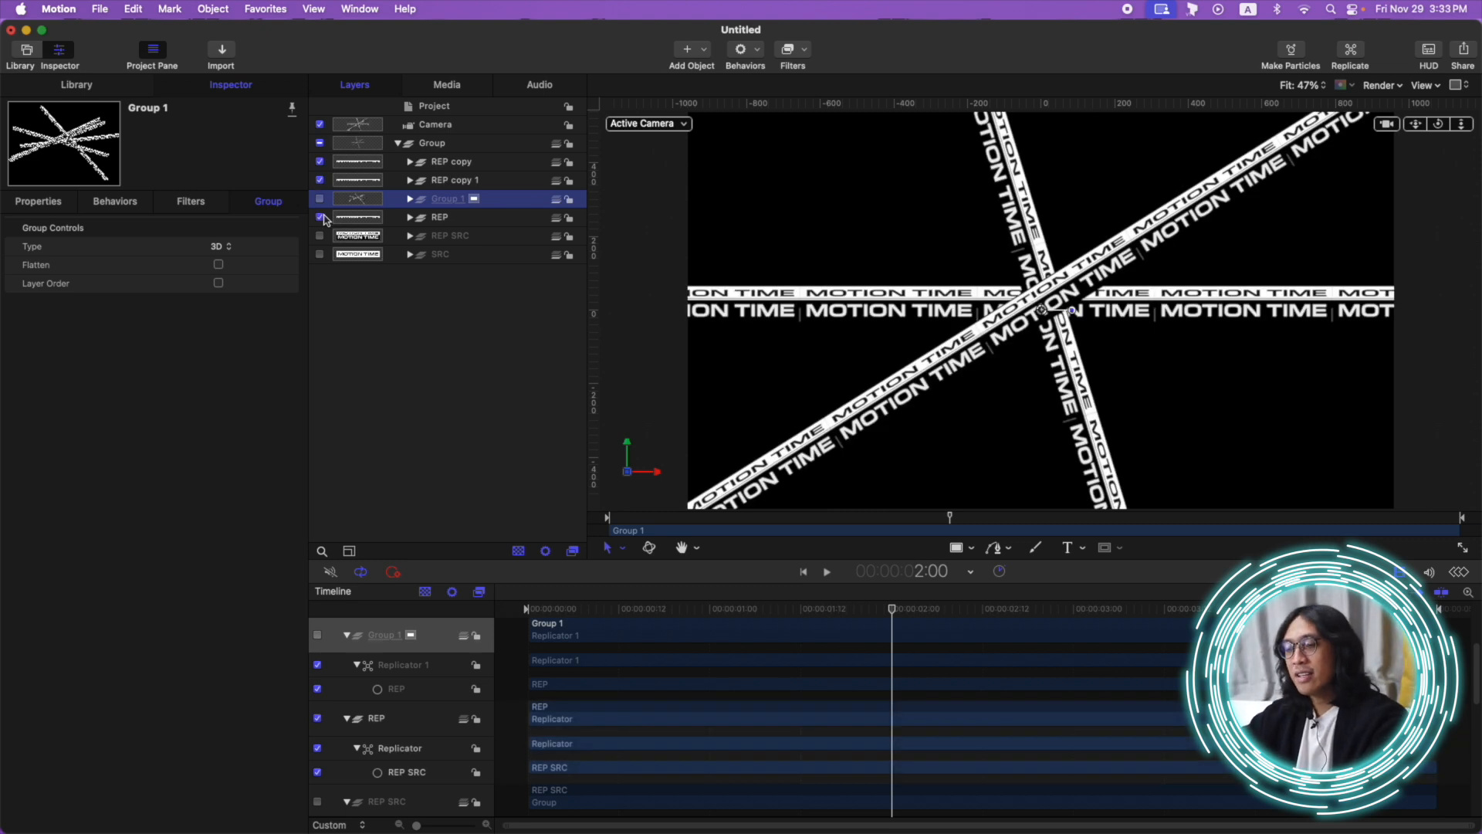
pyautogui.press('space')
pyautogui.press('space')
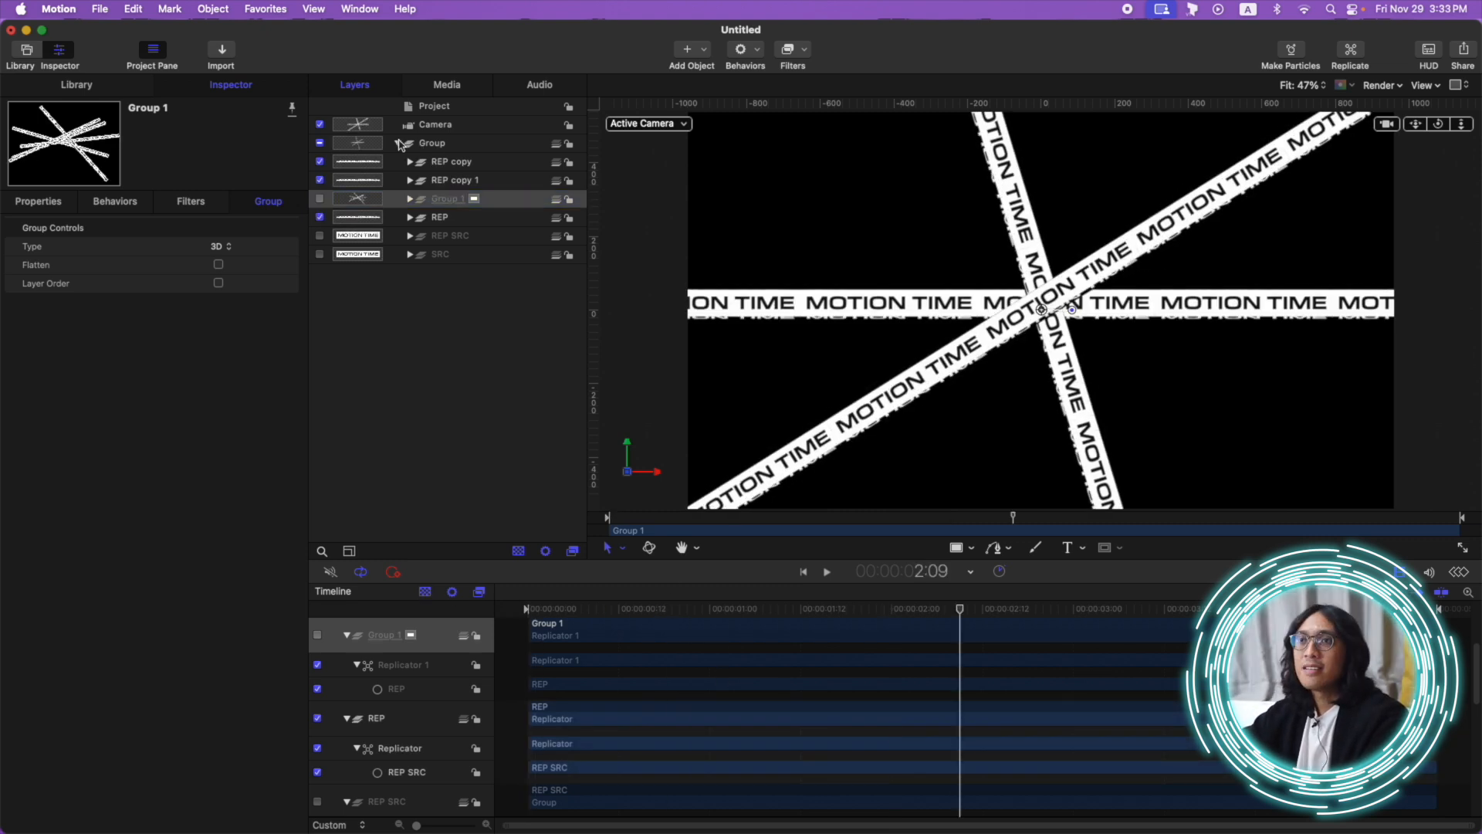
# - Rename the main Group to T1 and collapse it in the layer list
pyautogui.doubleClick(448, 144)
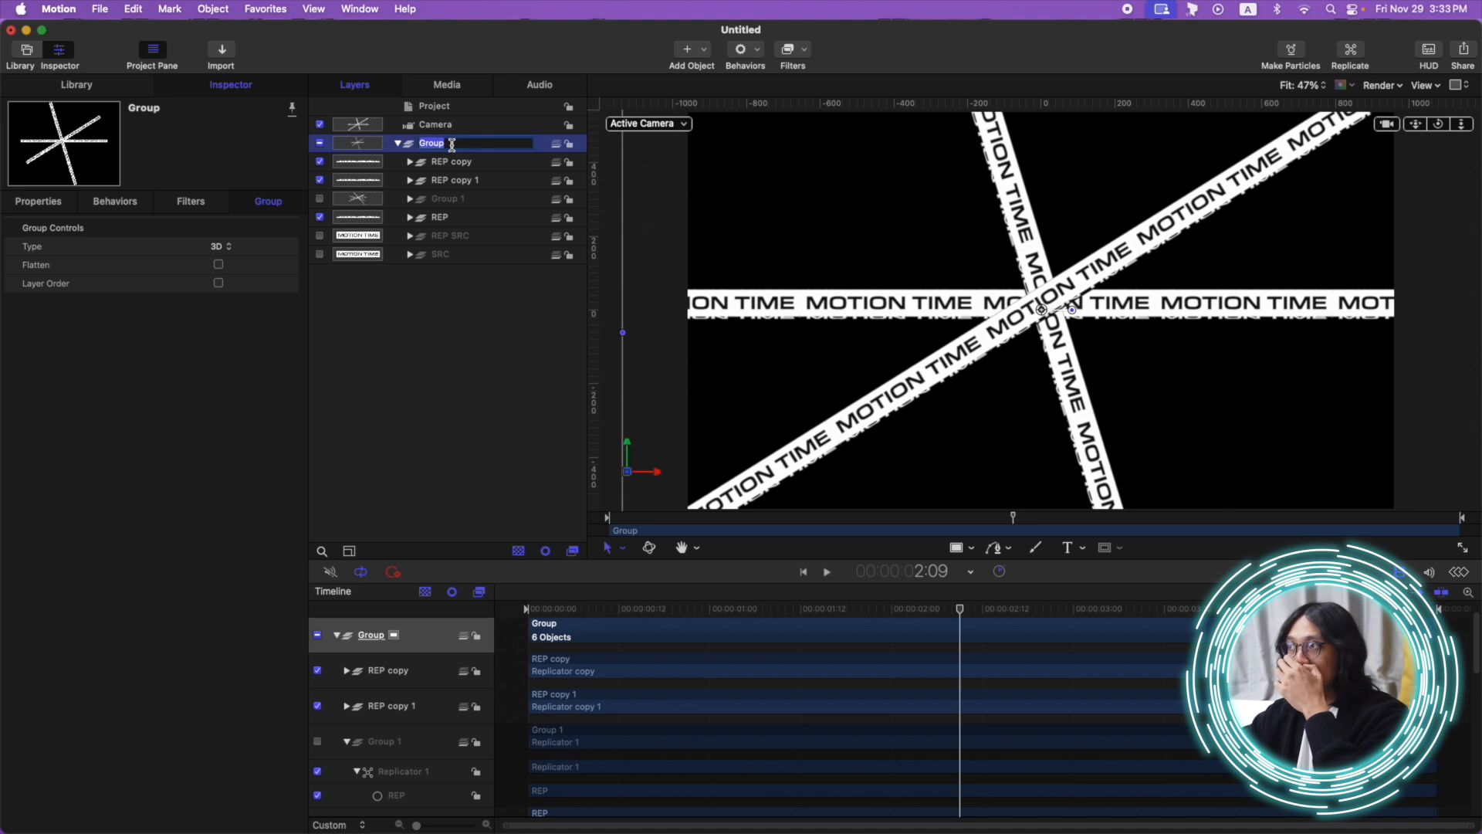
pyautogui.write('T1')
pyautogui.press('Return')
pyautogui.click(397, 143)
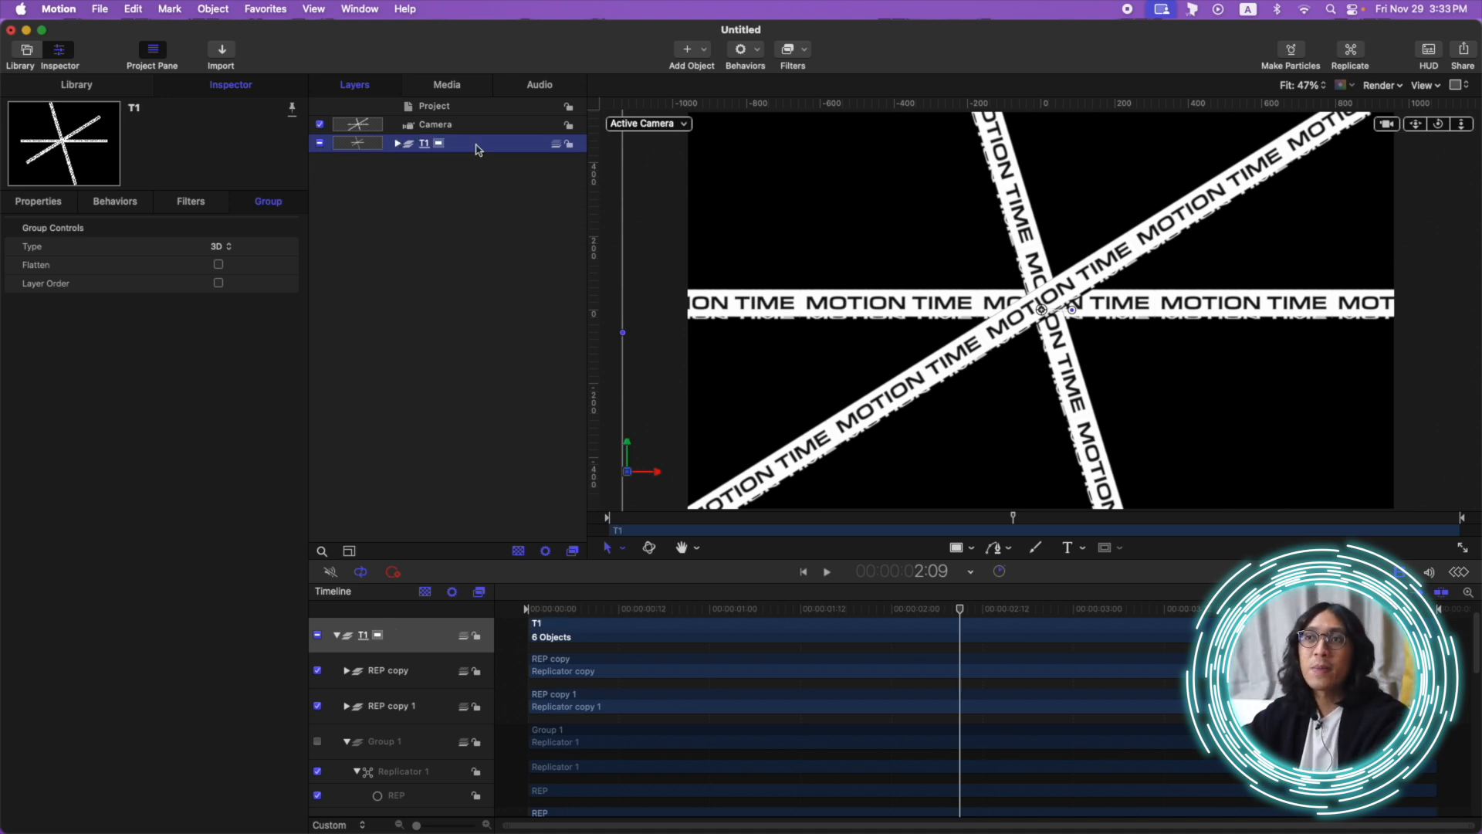
pyautogui.click(480, 194)
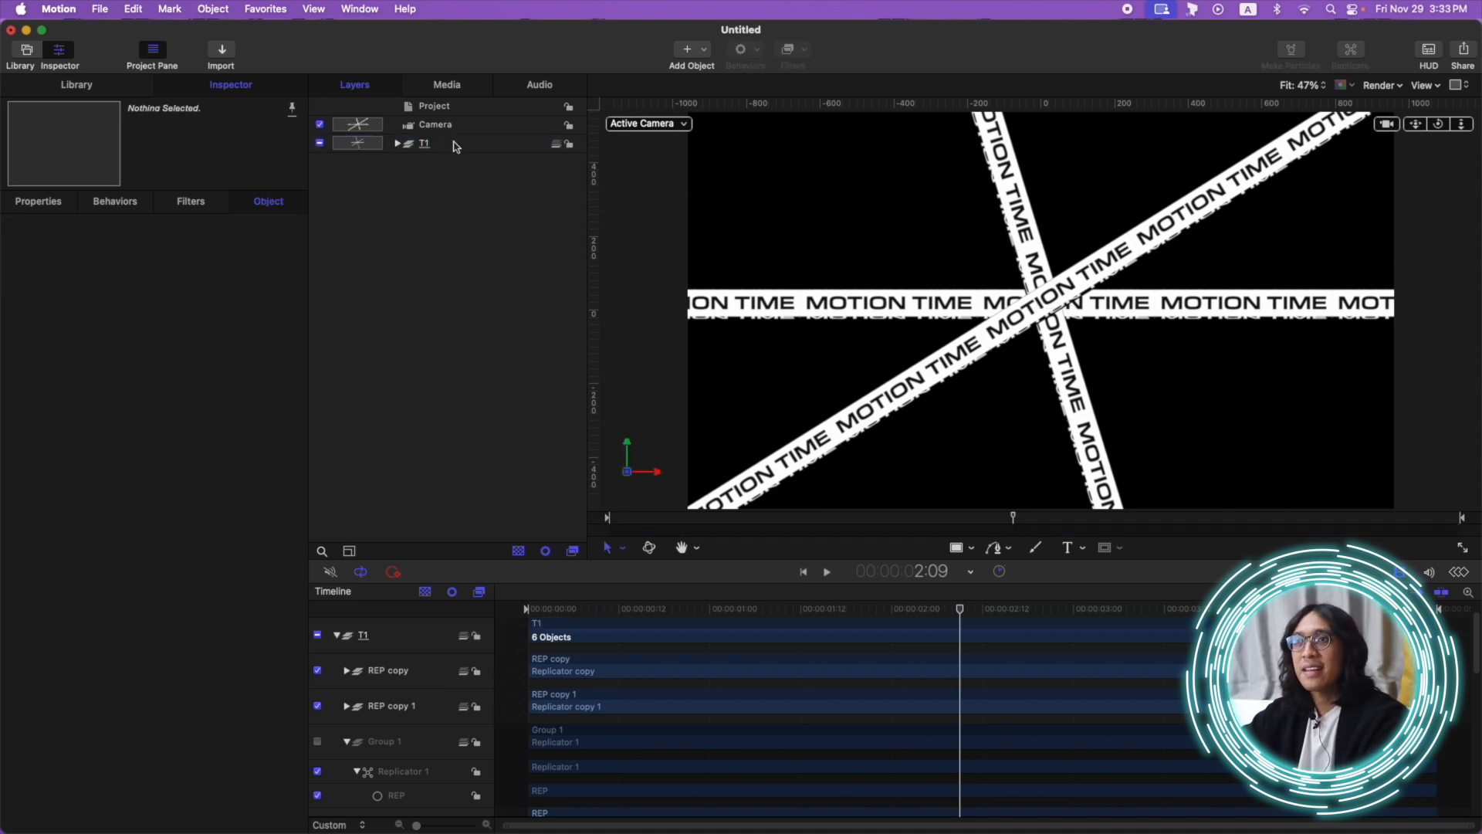
# - Duplicate T1 as a group named T2, with T1 hidden and T2 expanded
pyautogui.click(457, 145)
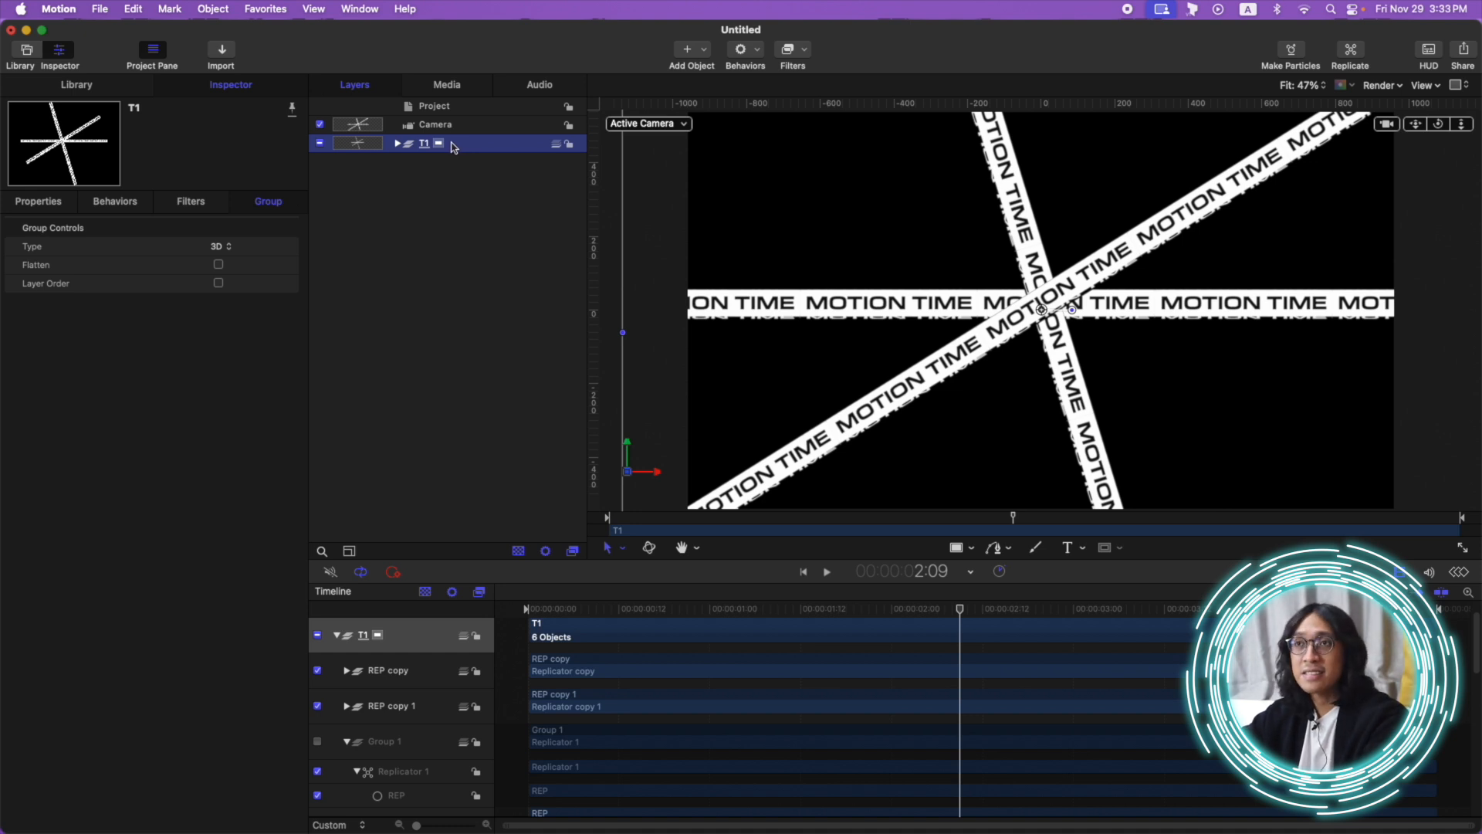
pyautogui.press('super+d')
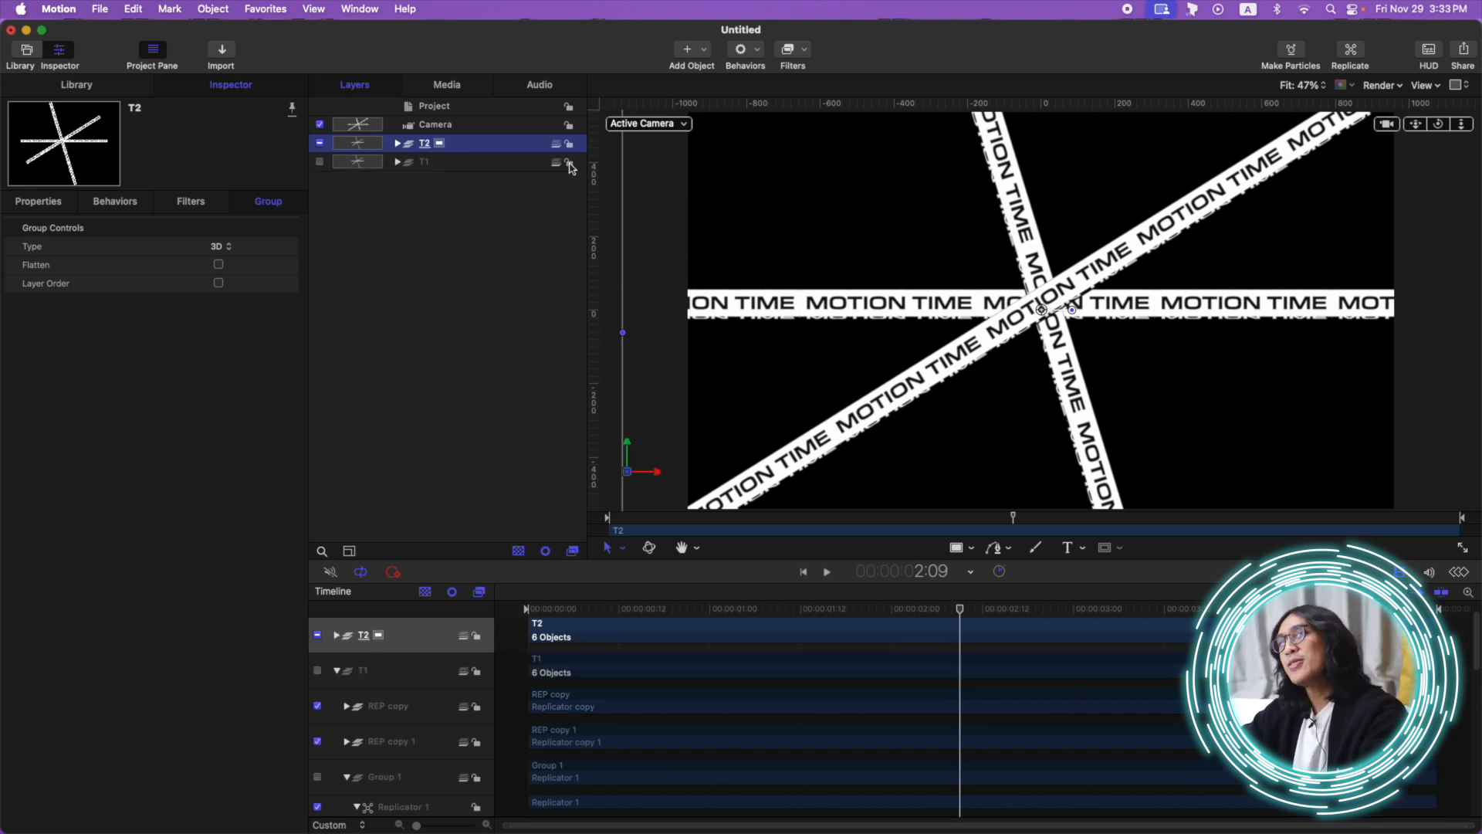
pyautogui.click(397, 144)
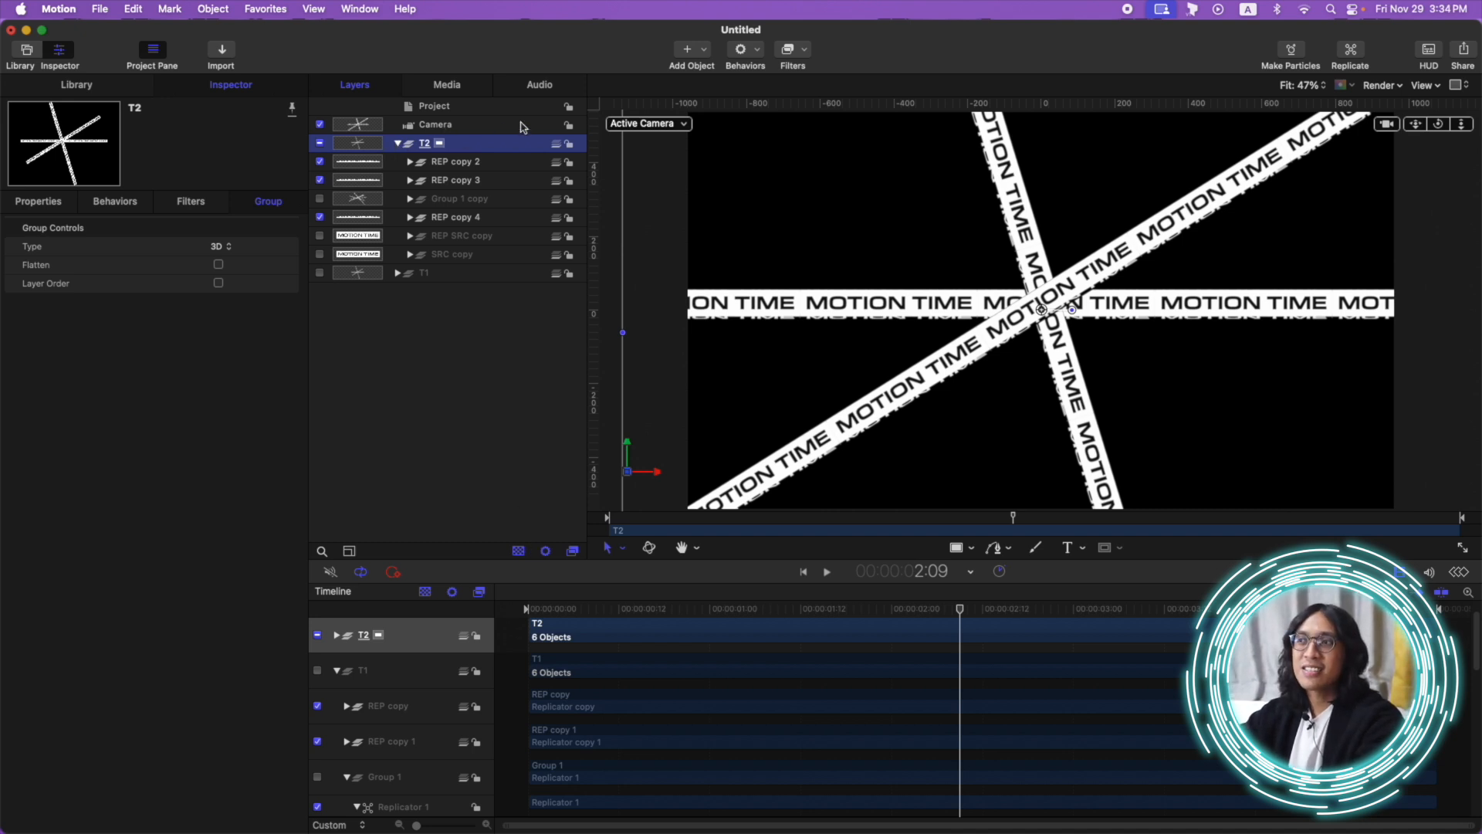
# - Add a Twirl filter to T2 with amount 0.67 and twirl -32.7°, and play the curved text lines
pyautogui.click(792, 51)
pyautogui.moveTo(853, 144)
pyautogui.click(987, 584)
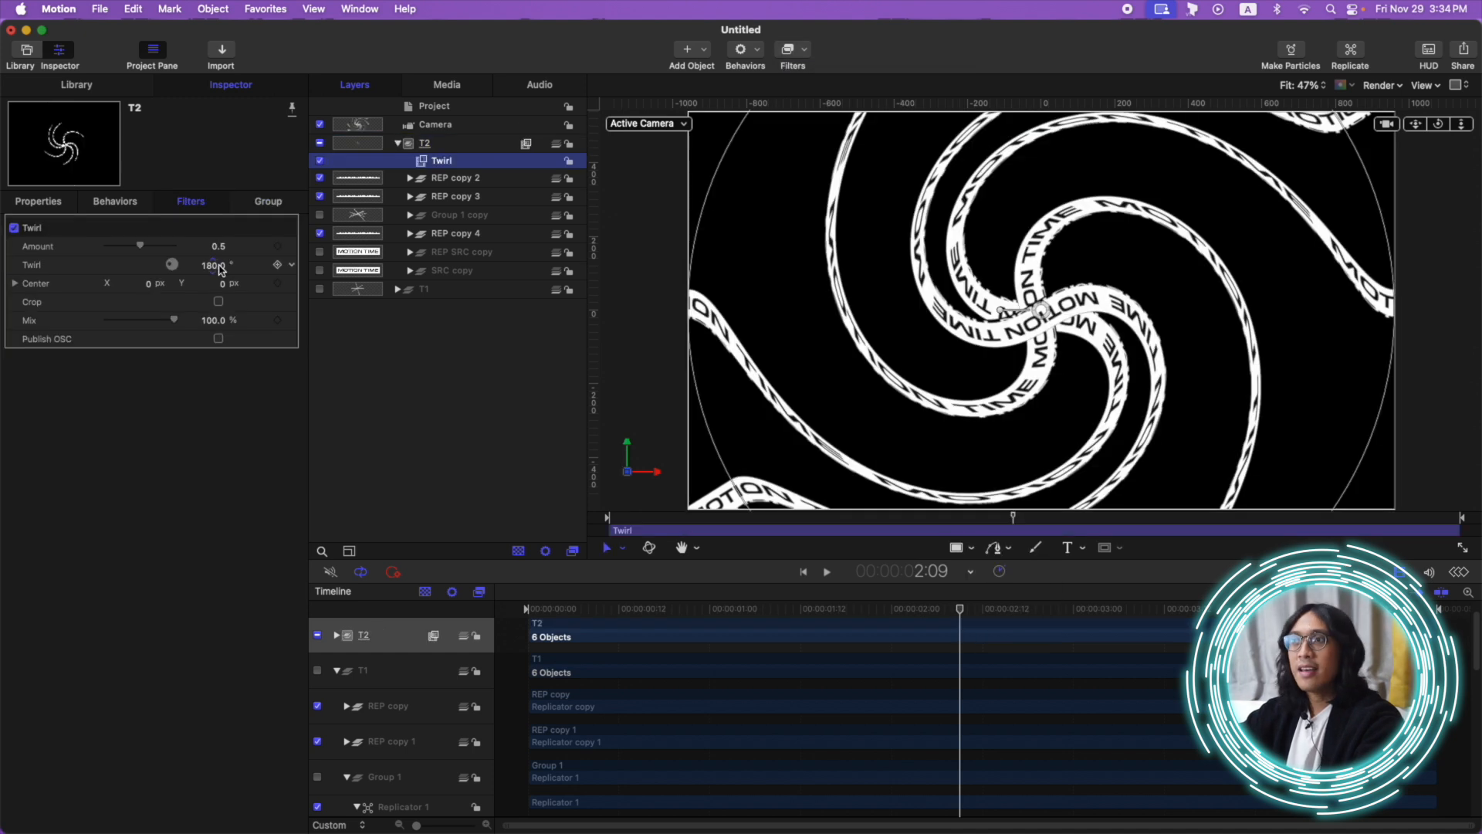
pyautogui.moveTo(220, 265); pyautogui.dragTo(233, 267)
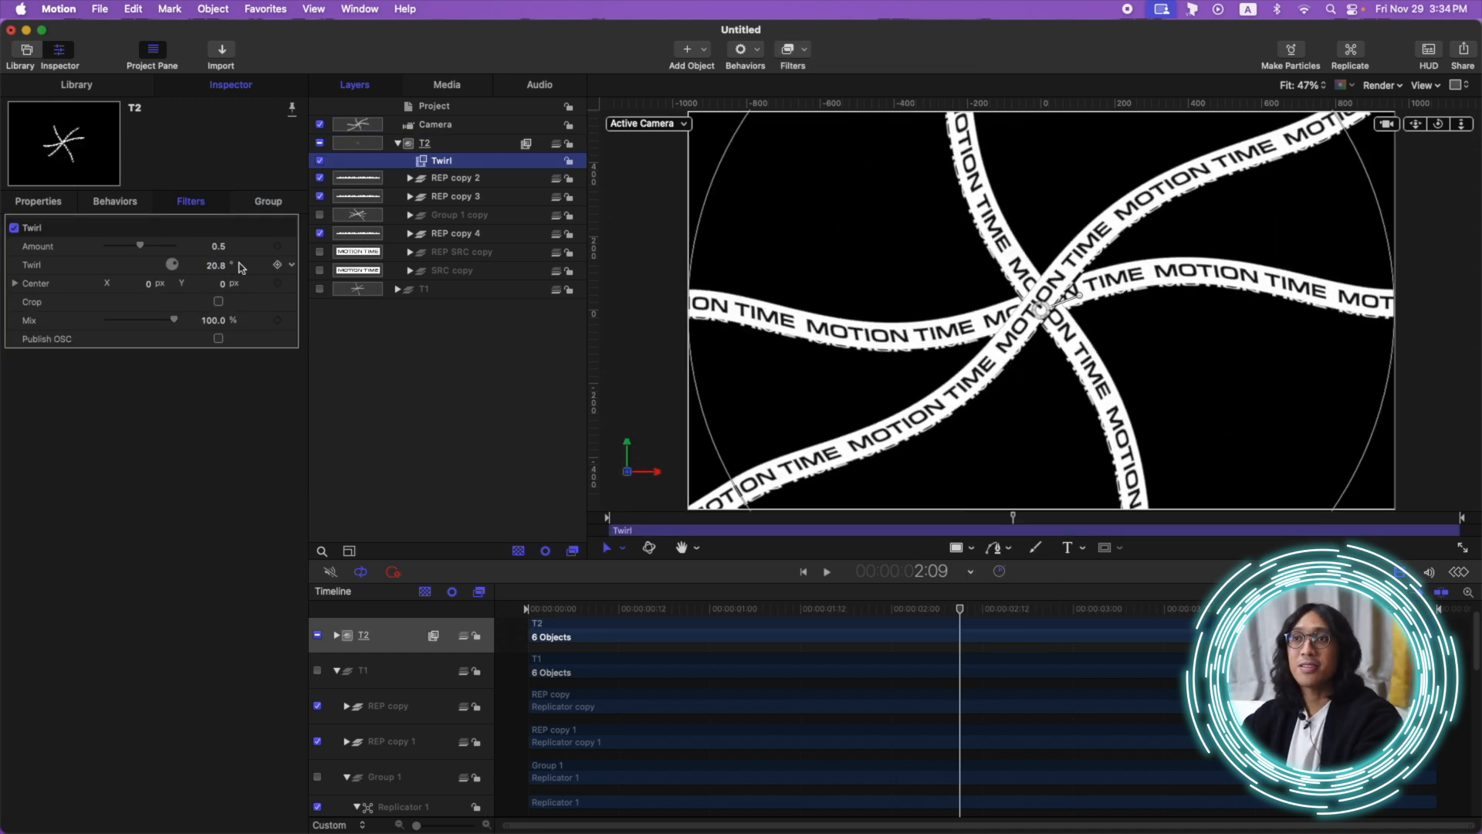
pyautogui.moveTo(213, 266)
pyautogui.mouseDown()
pyautogui.moveTo(193, 265)
pyautogui.moveTo(230, 259)
pyautogui.mouseUp()
pyautogui.moveTo(140, 245); pyautogui.dragTo(152, 246)
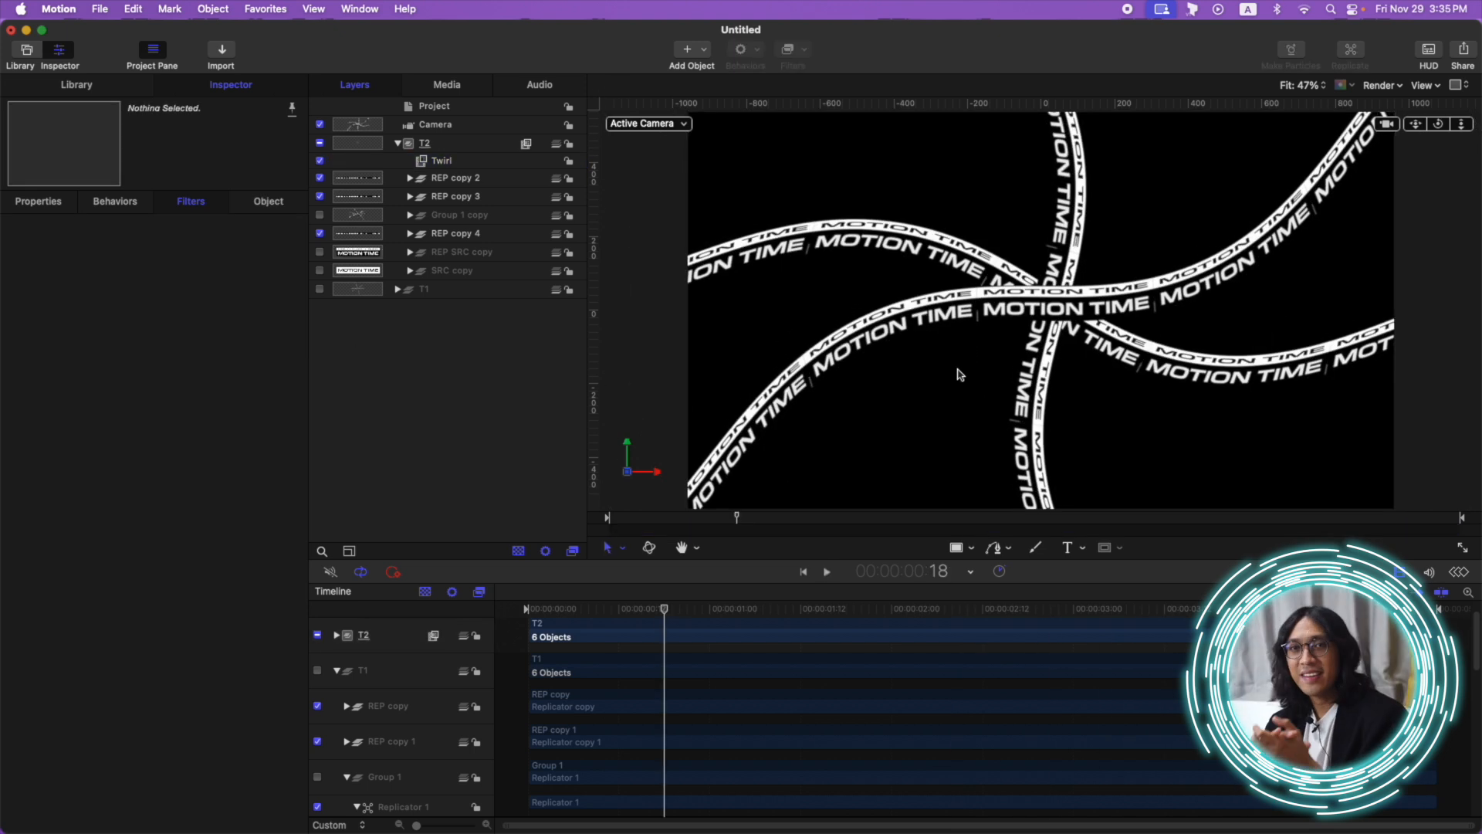
pyautogui.hotkey('ctrl', 'Up')
pyautogui.click(1187, 508)
pyautogui.press('space')
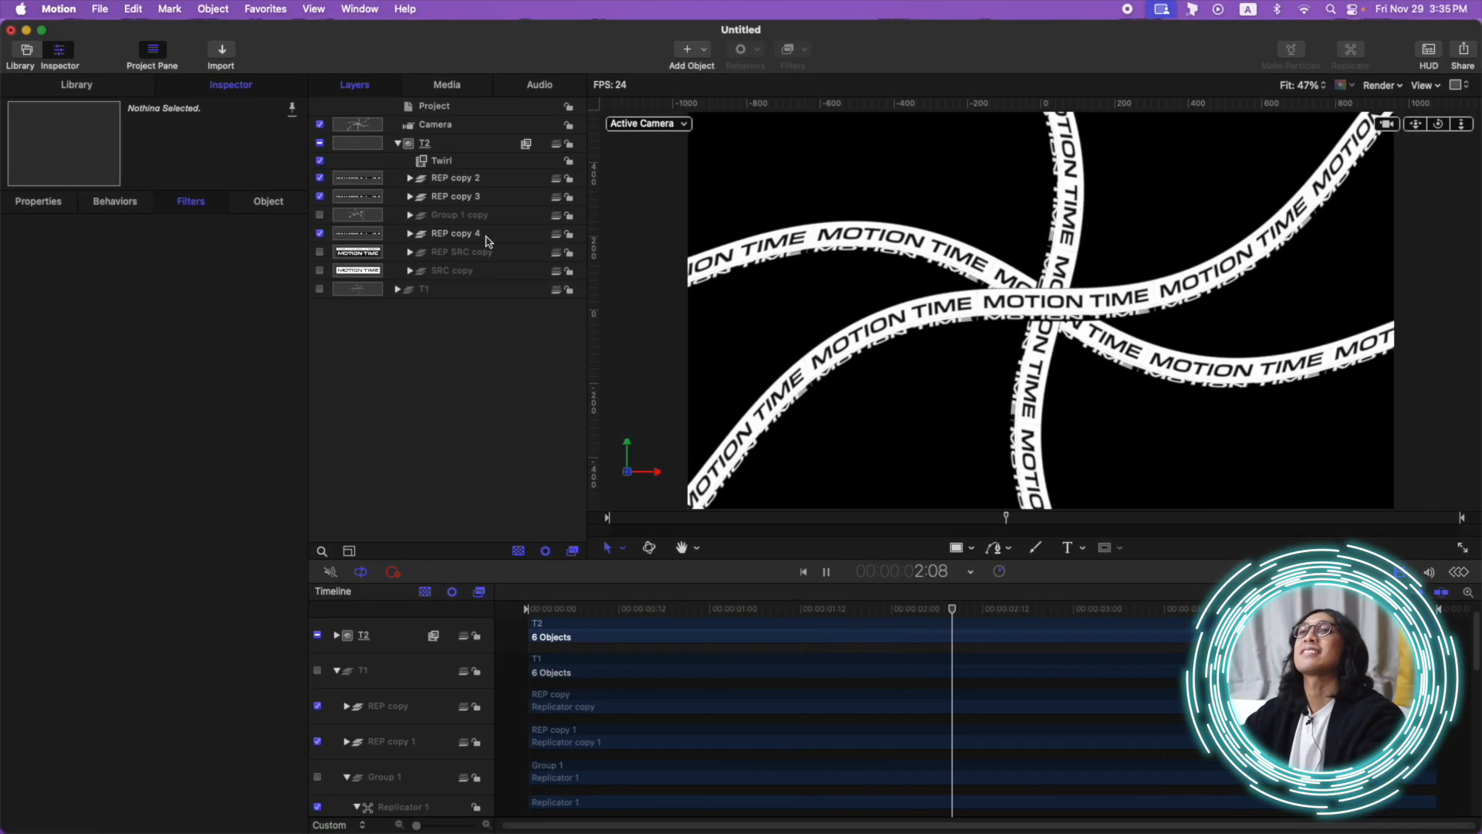
pyautogui.press('space')
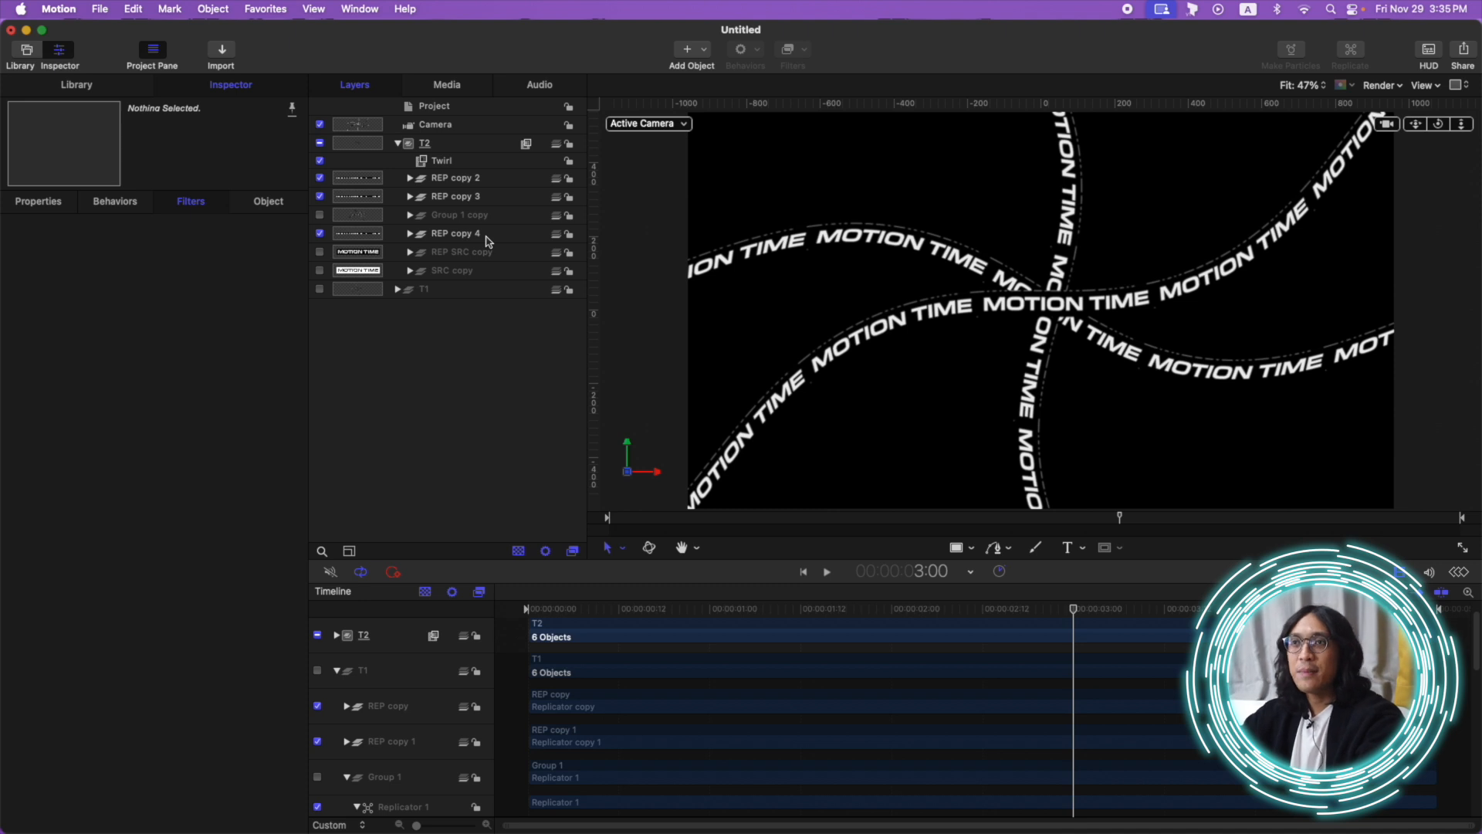
# - Duplicate the T2 group, rename the copy T3 and hide T2
pyautogui.click(472, 144)
pyautogui.click(396, 143)
pyautogui.press('super+d')
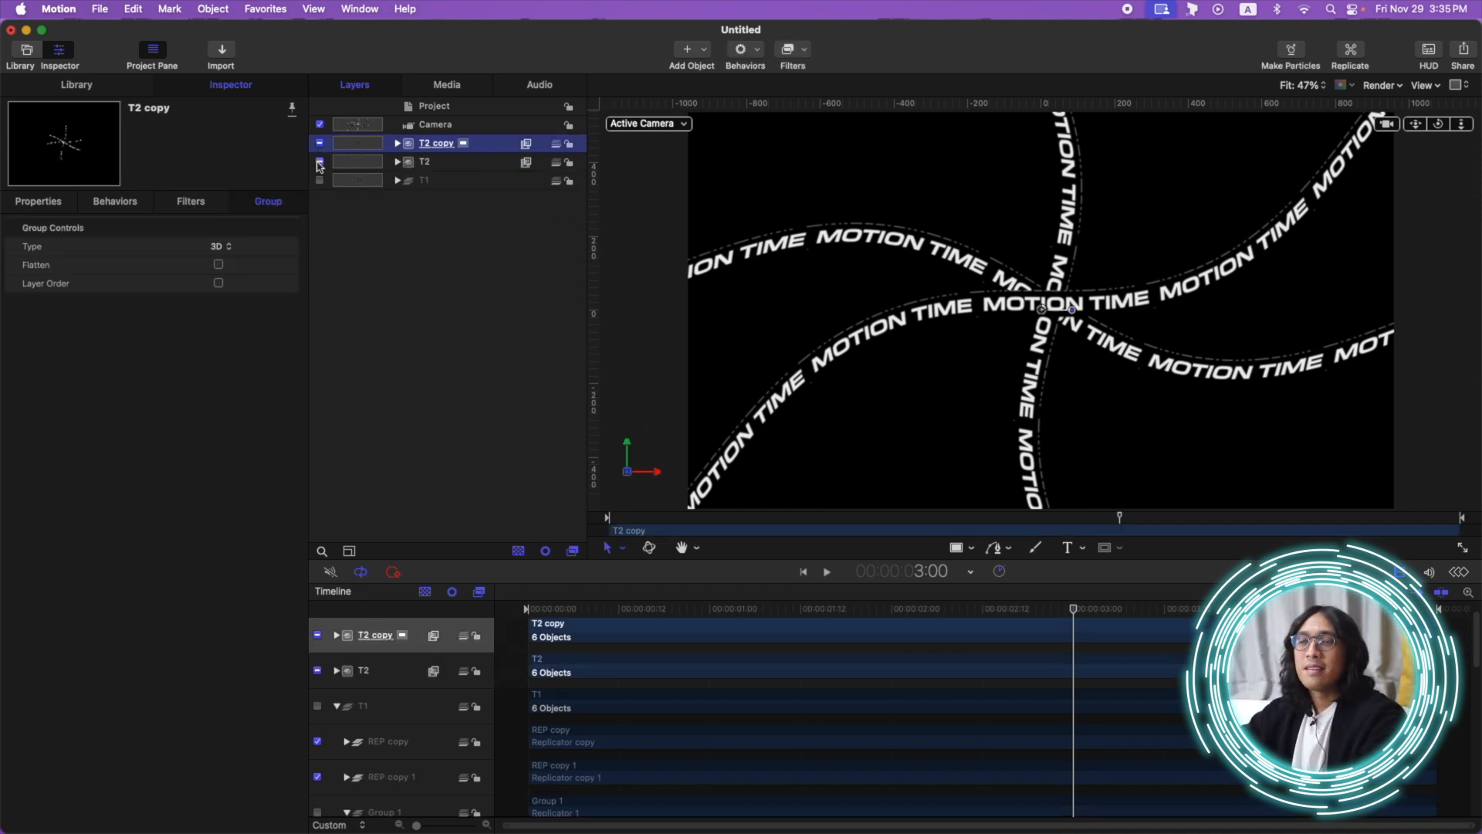
pyautogui.doubleClick(447, 144)
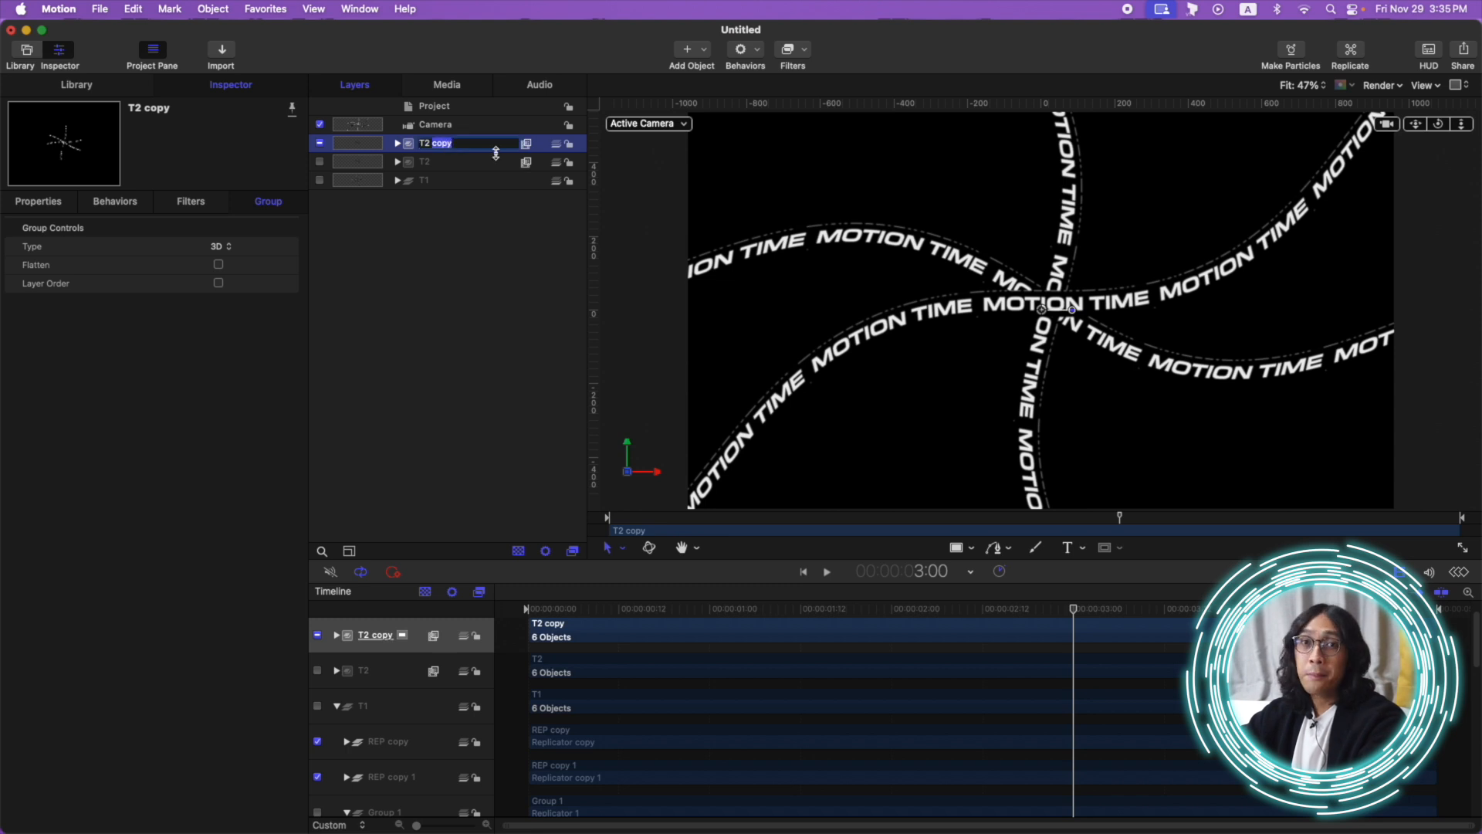
pyautogui.press('BackSpace')
pyautogui.press('BackSpace')
pyautogui.press('BackSpace')
pyautogui.press('Return')
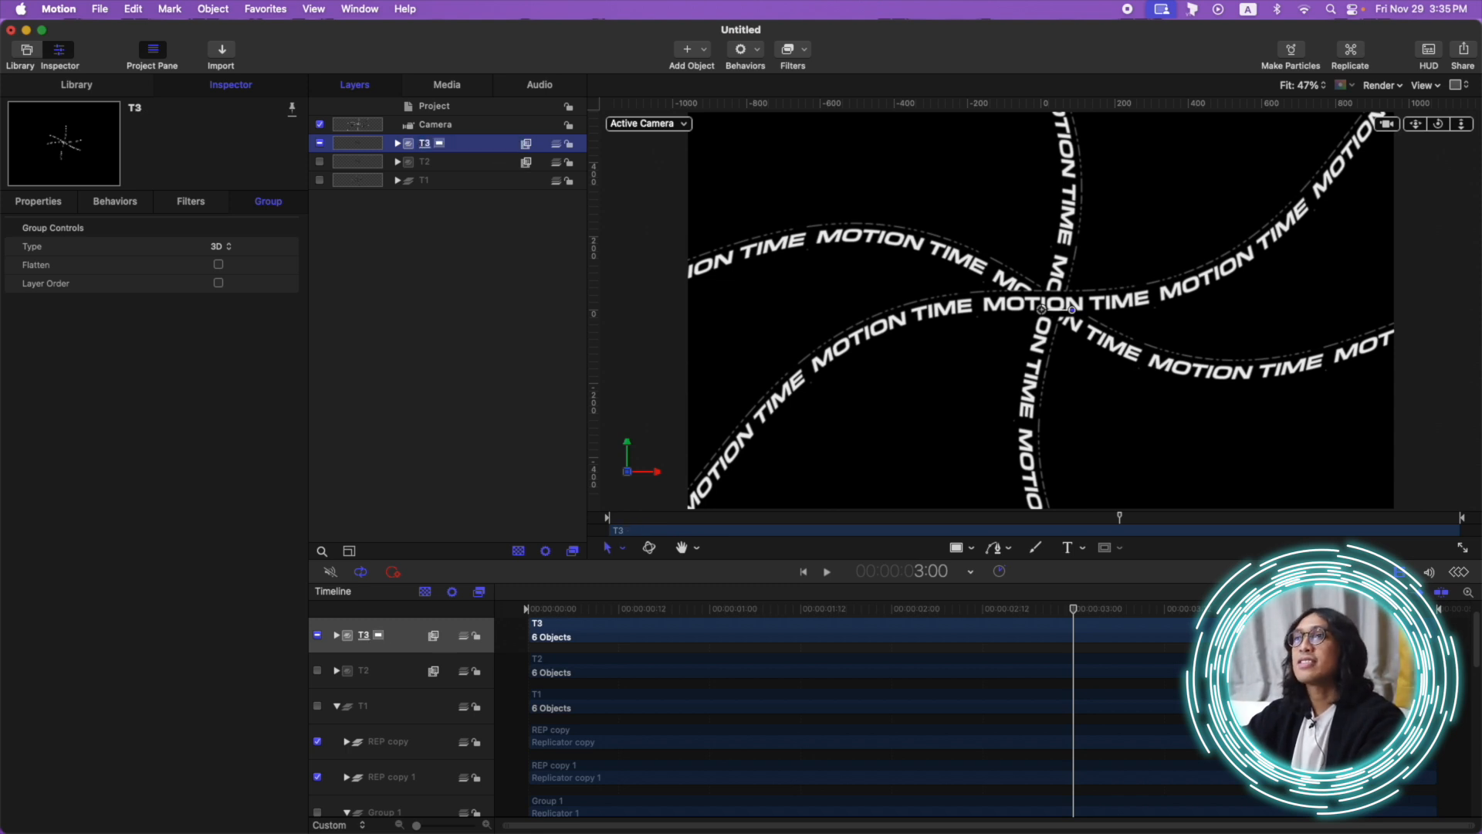
# - Return to the project's first frame and add a Bump Map filter to T3
pyautogui.press('Home')
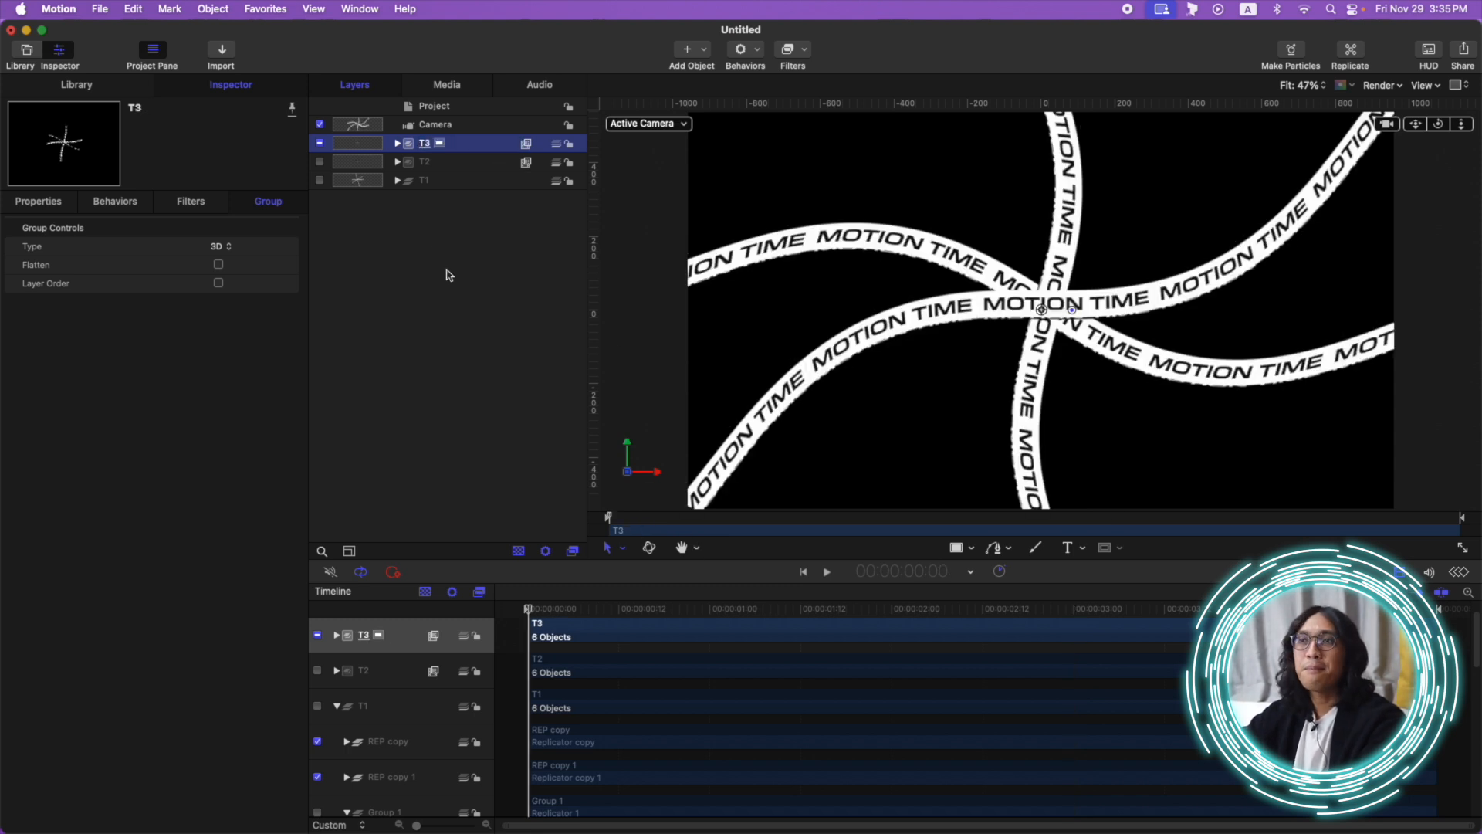
pyautogui.click(397, 143)
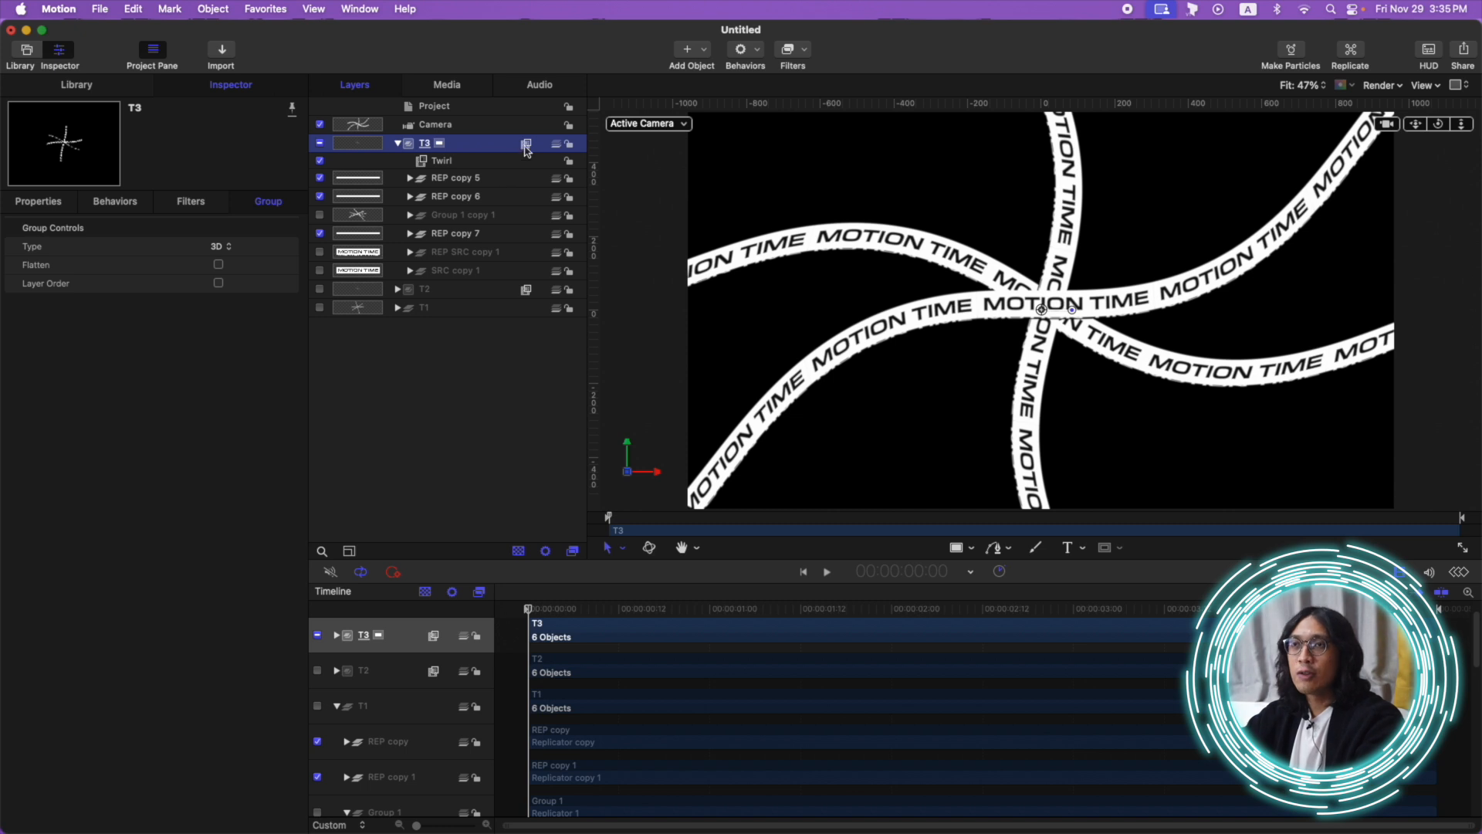
pyautogui.click(799, 51)
pyautogui.moveTo(849, 154)
pyautogui.click(1003, 176)
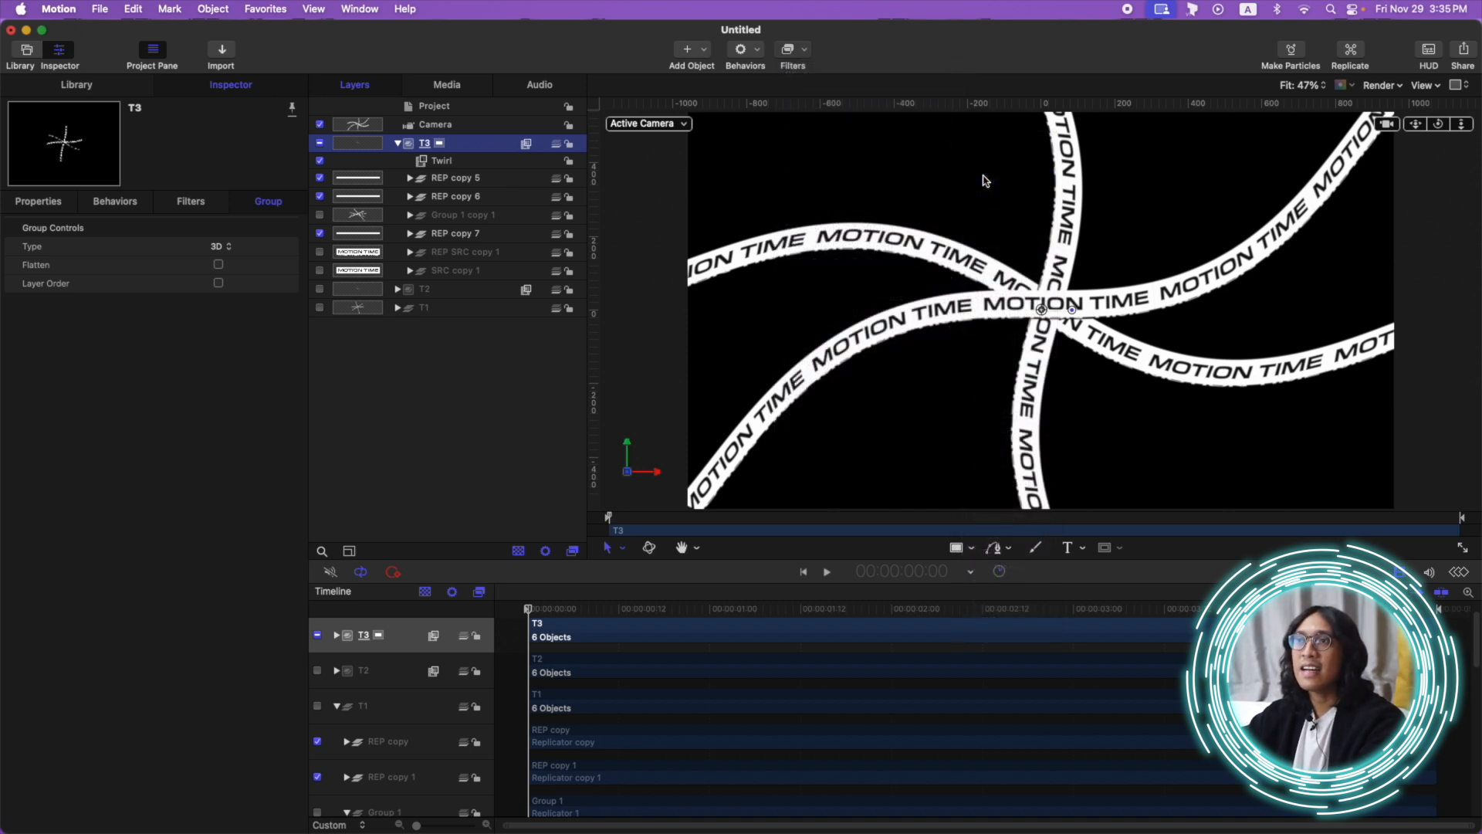
# - Create a new group above T3 and add a Clouds generator to it
pyautogui.click(461, 148)
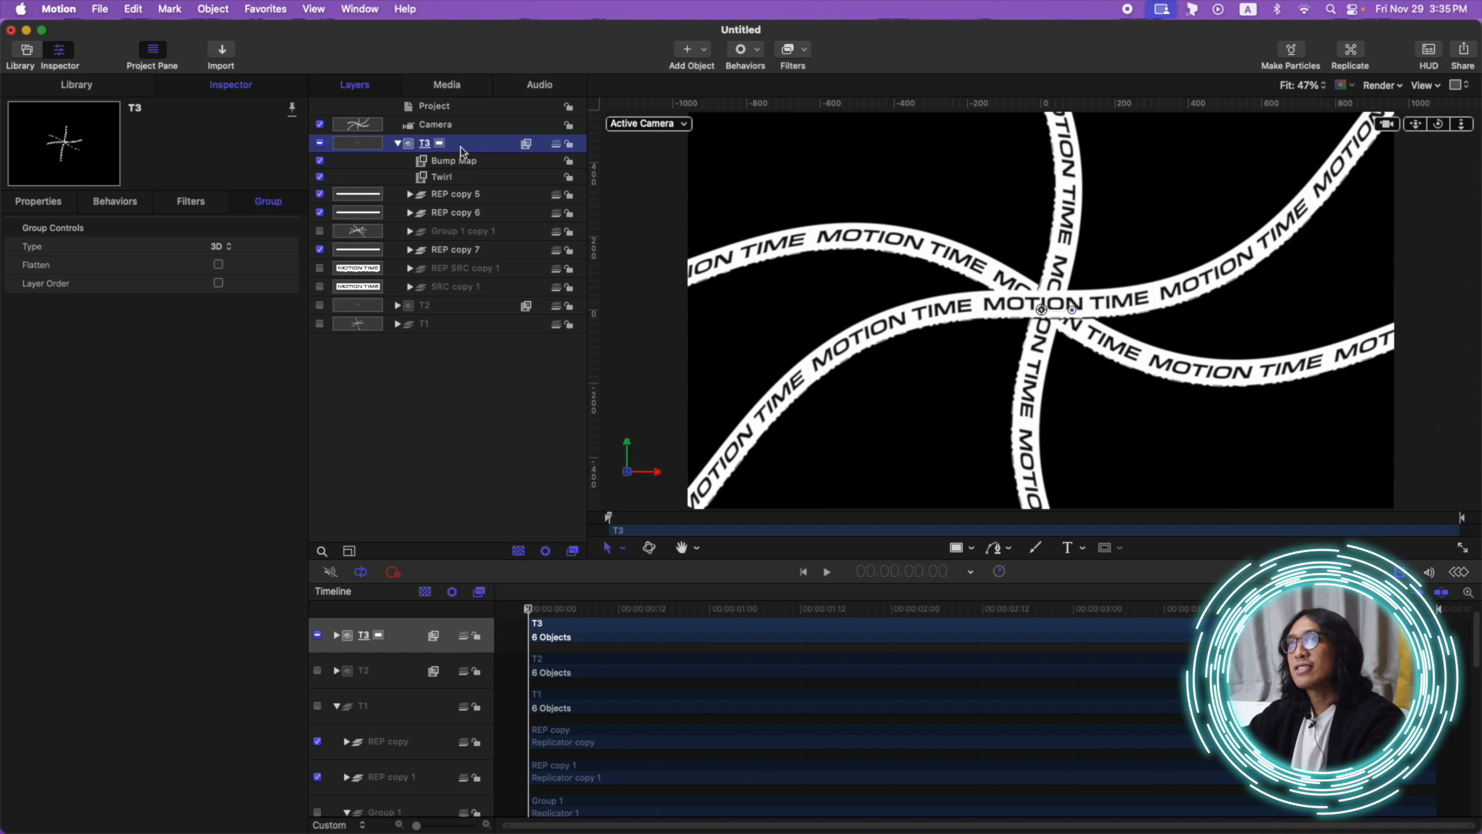
pyautogui.press('super+shift+n')
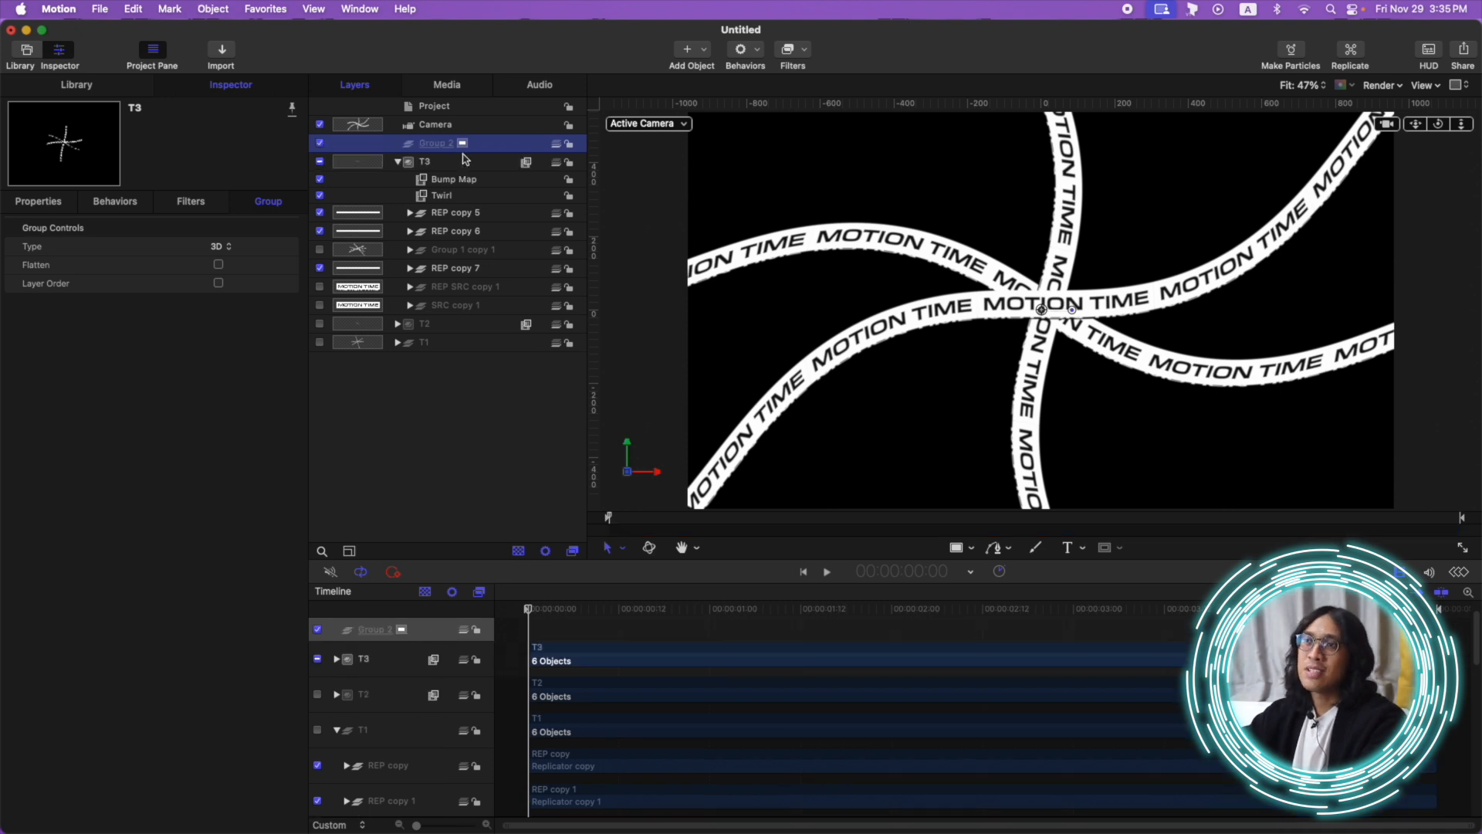
pyautogui.click(690, 51)
pyautogui.moveTo(741, 218)
pyautogui.moveTo(919, 223)
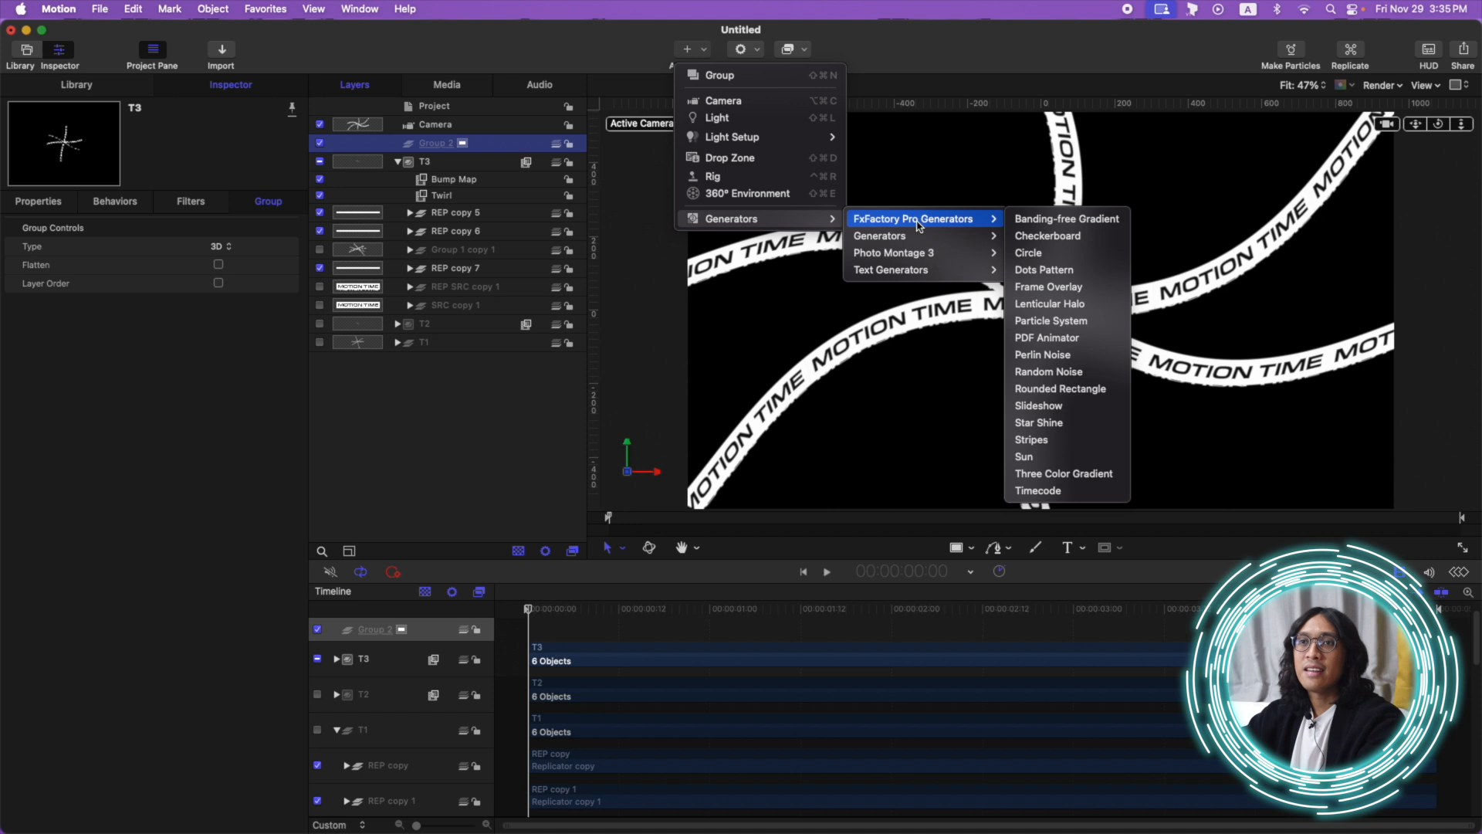
pyautogui.click(690, 51)
pyautogui.click(691, 51)
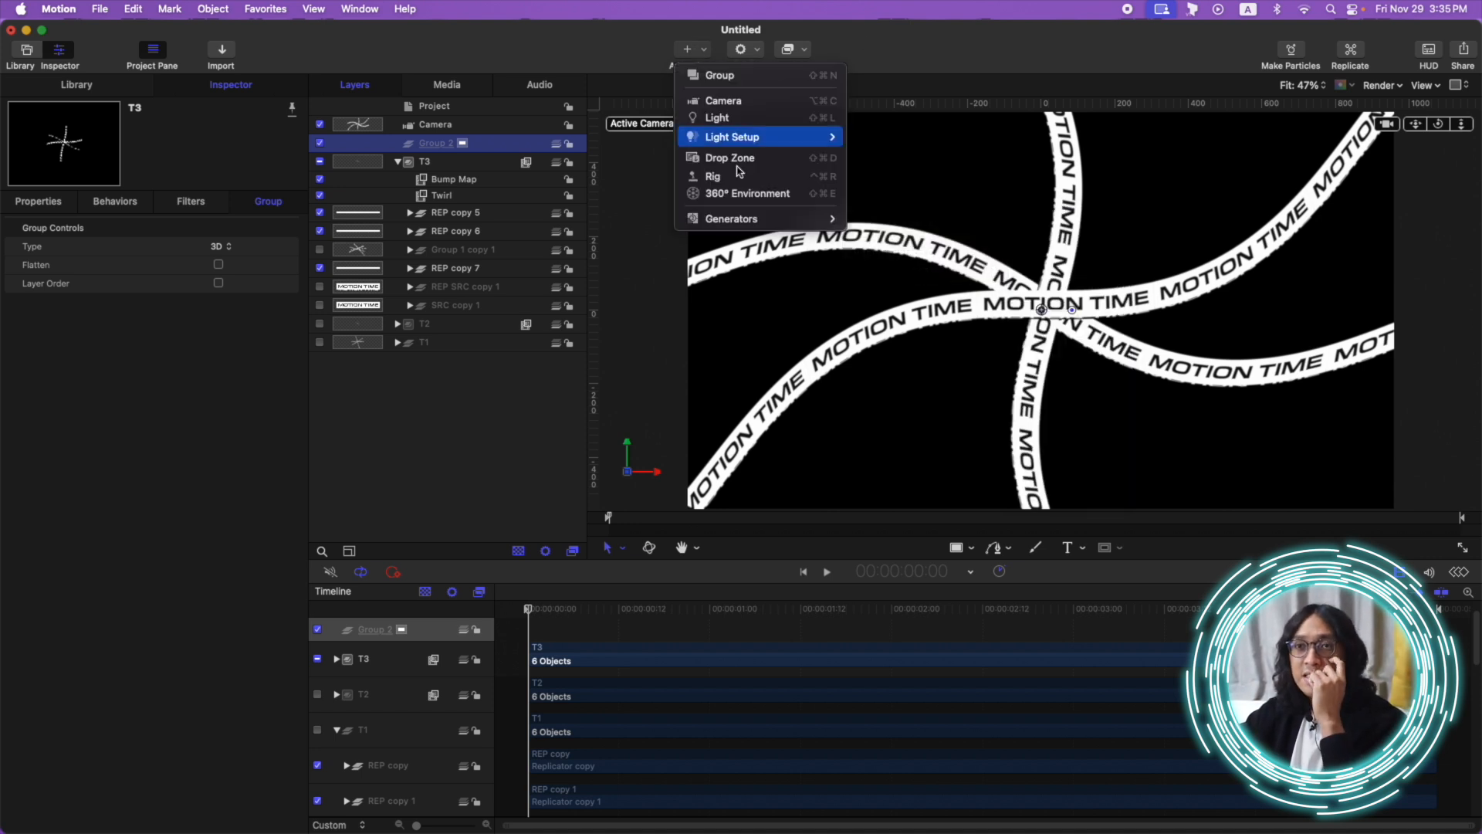
pyautogui.moveTo(739, 217)
pyautogui.moveTo(880, 236)
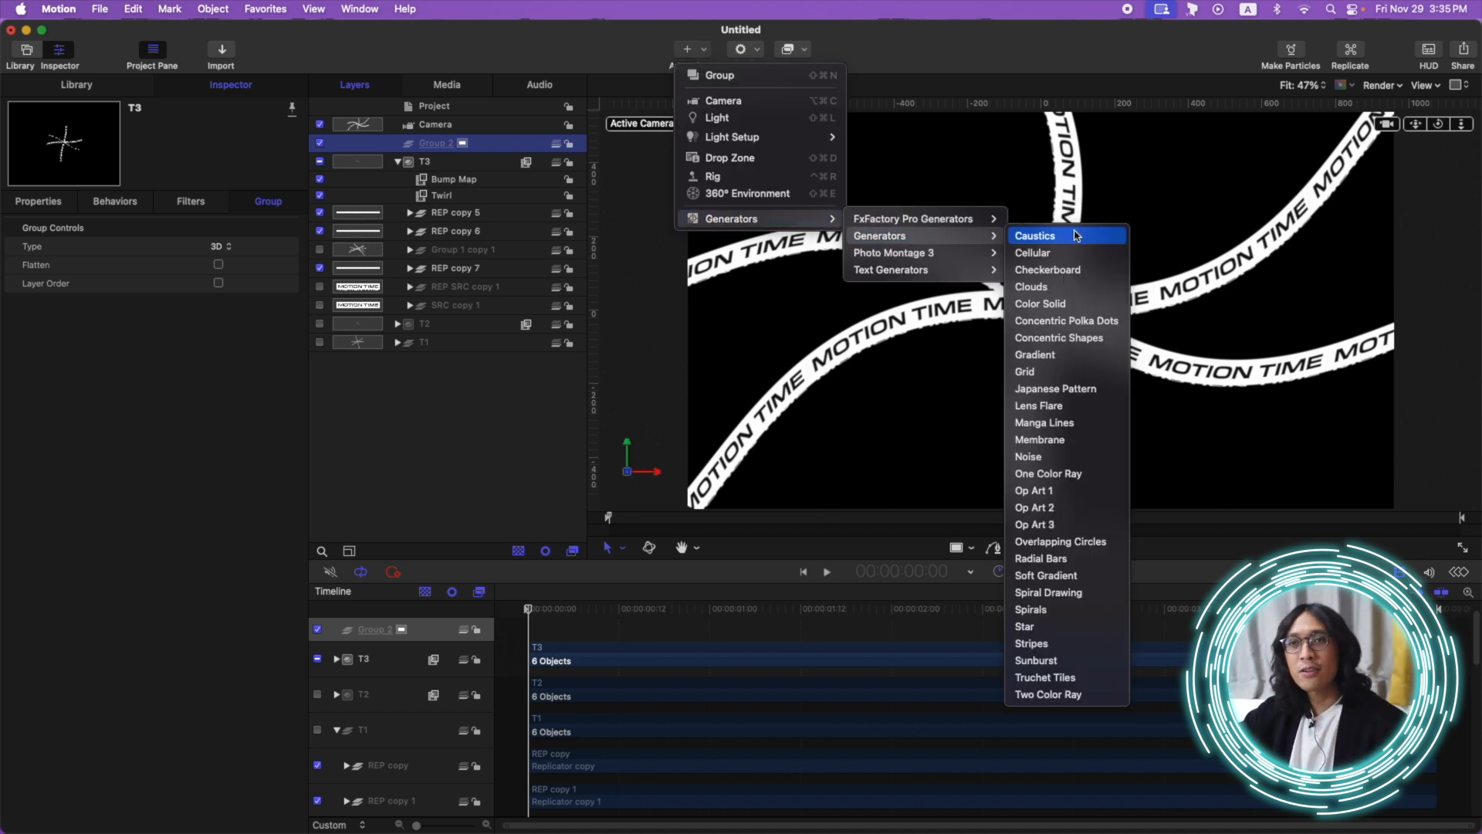
pyautogui.click(1050, 235)
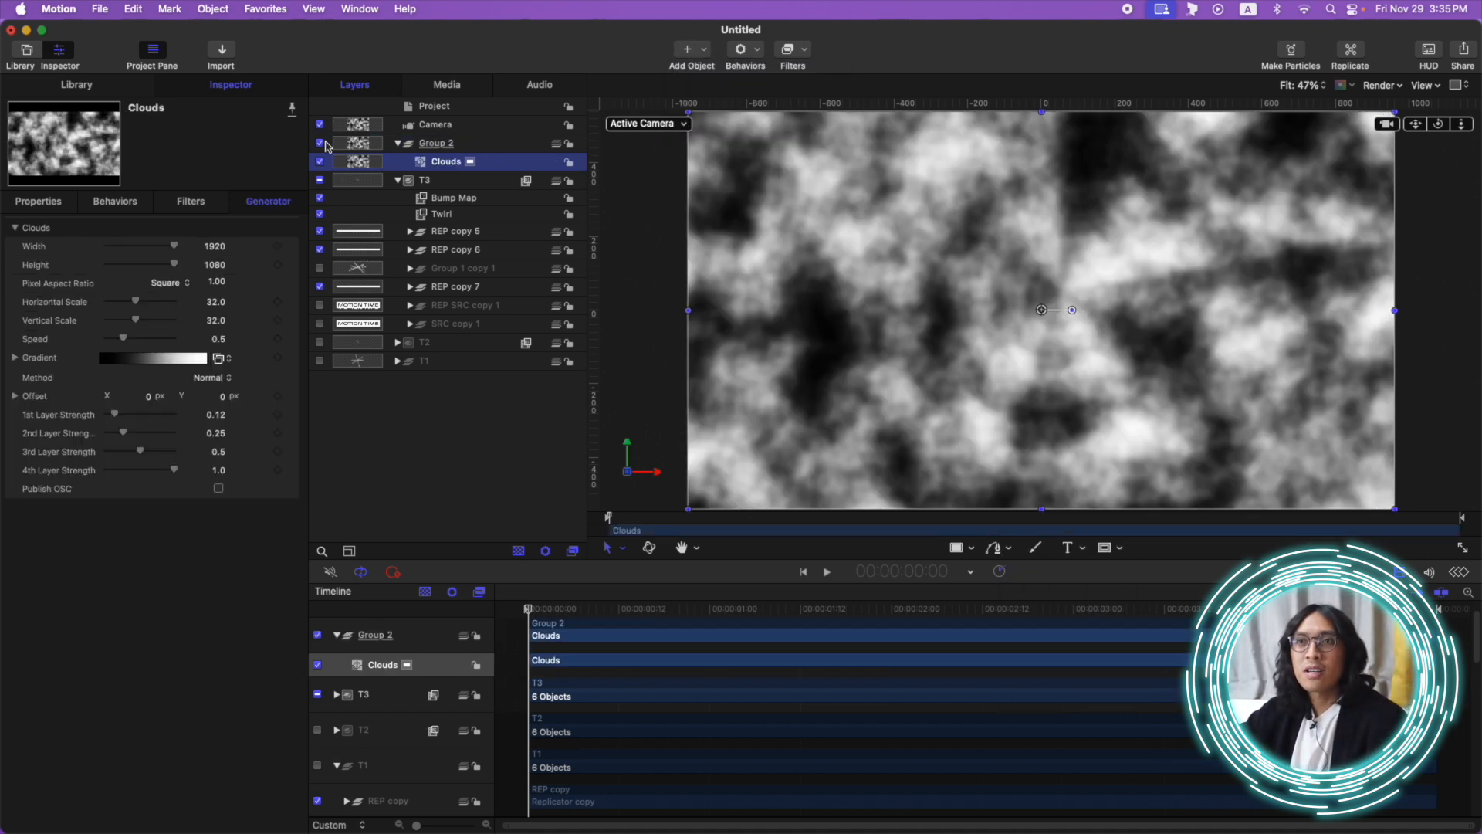
# - Set the Clouds generator's first three layer strengths to 0, horizontal scale to 16 and vertical scale to 80
pyautogui.moveTo(116, 415); pyautogui.dragTo(3, 456)
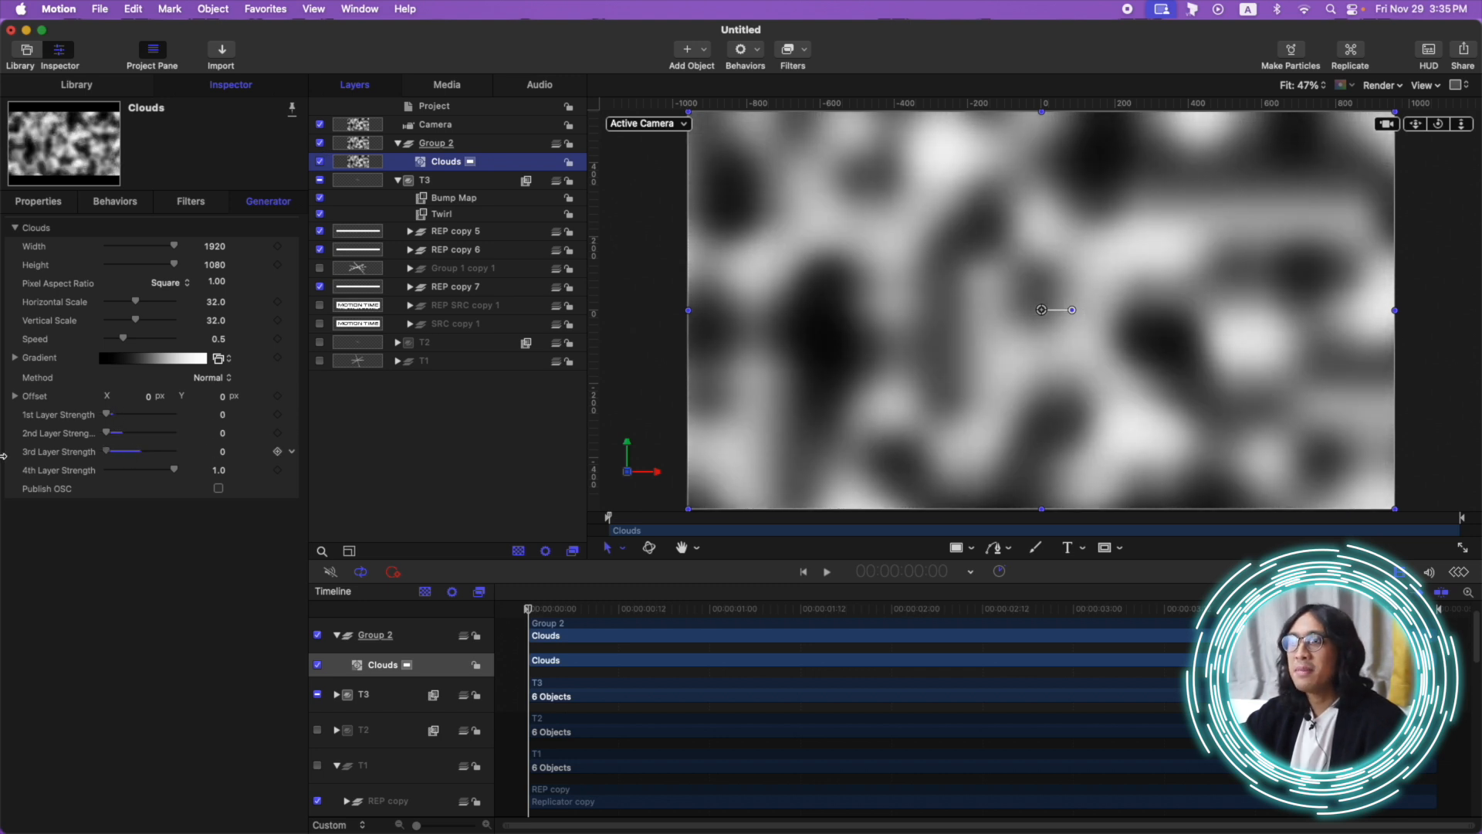
pyautogui.moveTo(136, 301); pyautogui.dragTo(176, 321)
pyautogui.write('8')
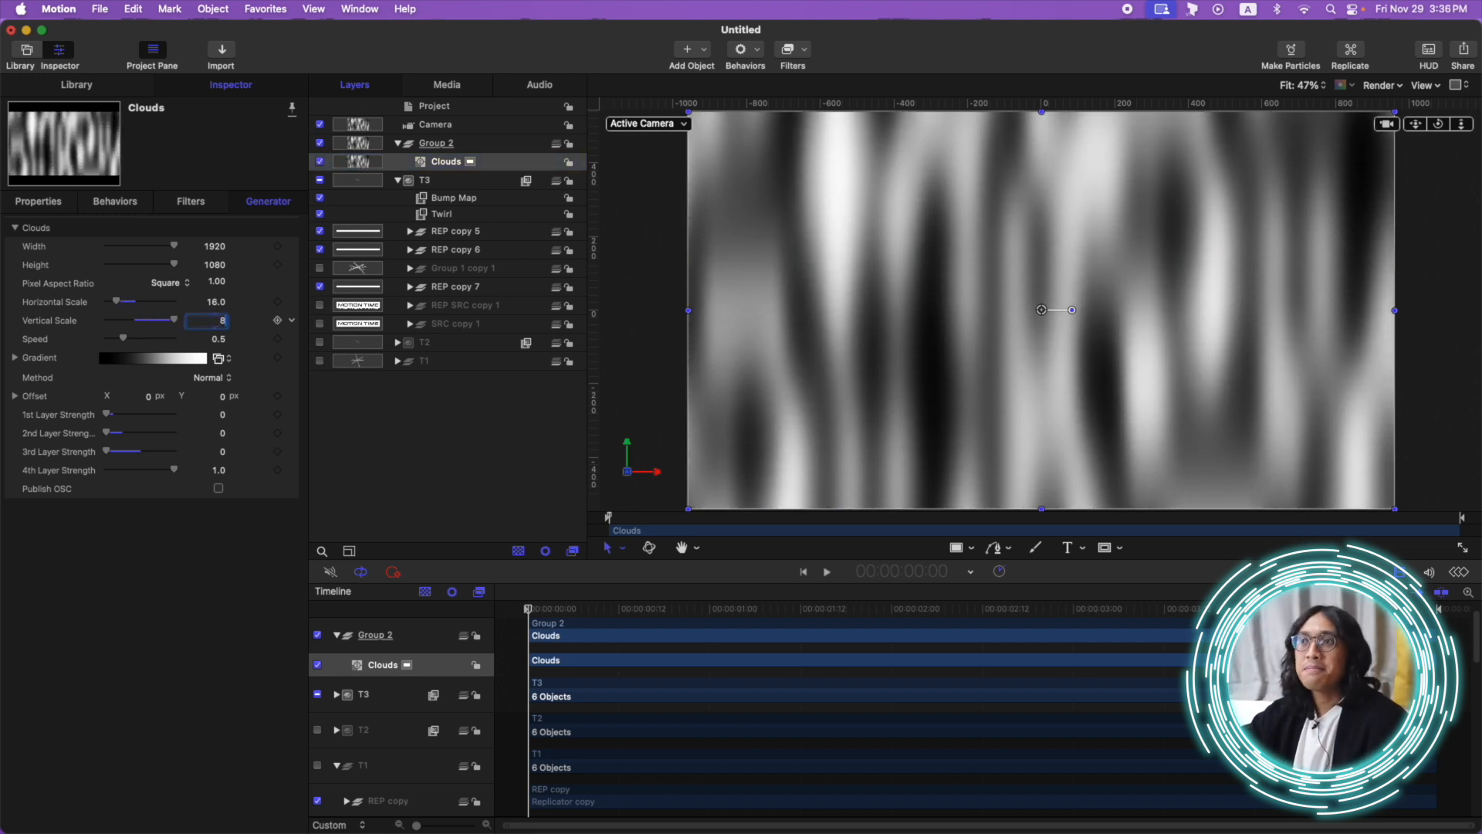
pyautogui.write('0')
pyautogui.press('Return')
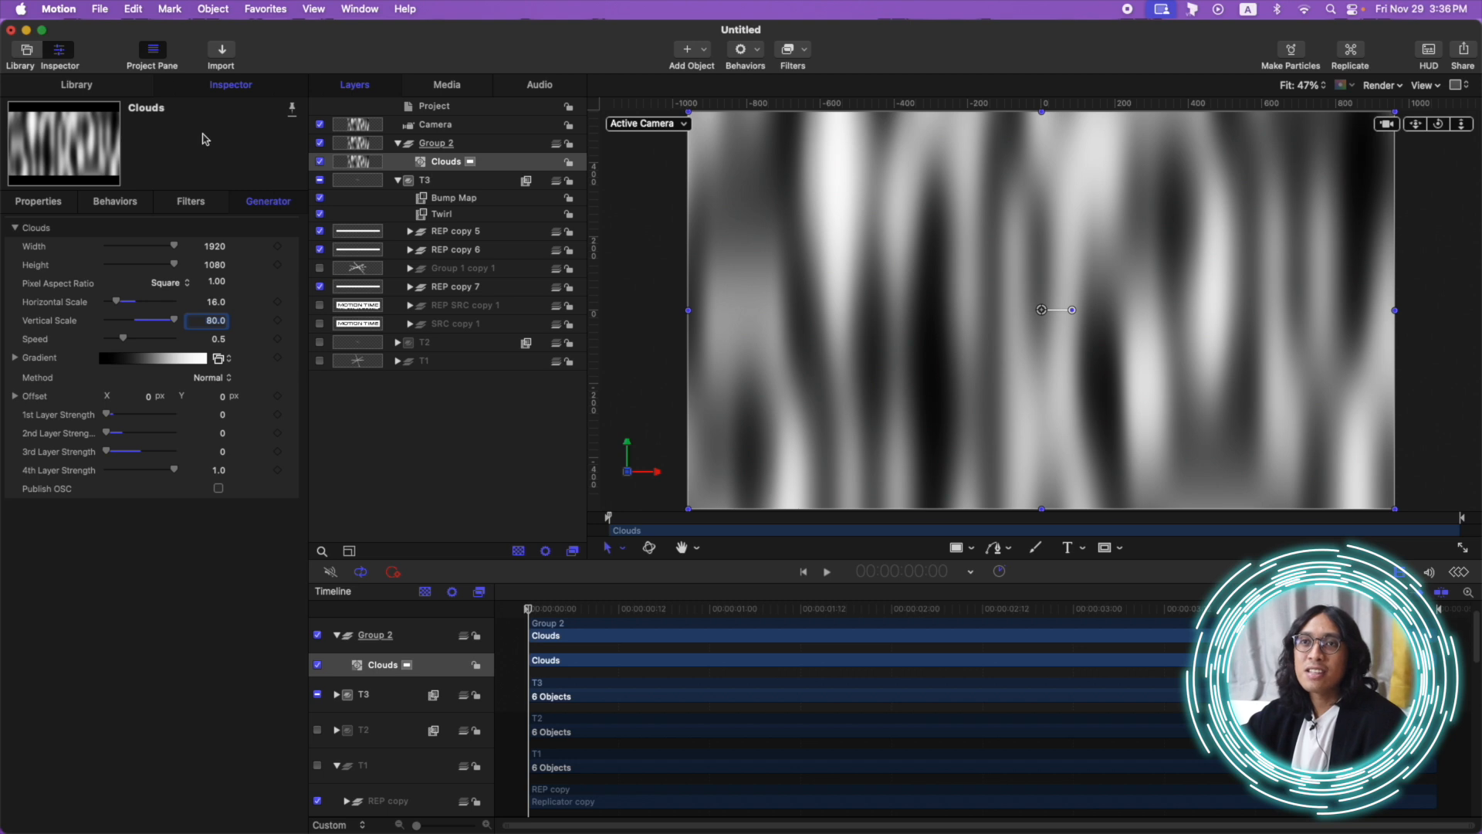
# - Hide Group 2 and give T3's Bump Map the Clouds map image with Horizontal and Vertical Scale controls
pyautogui.click(319, 144)
pyautogui.click(373, 197)
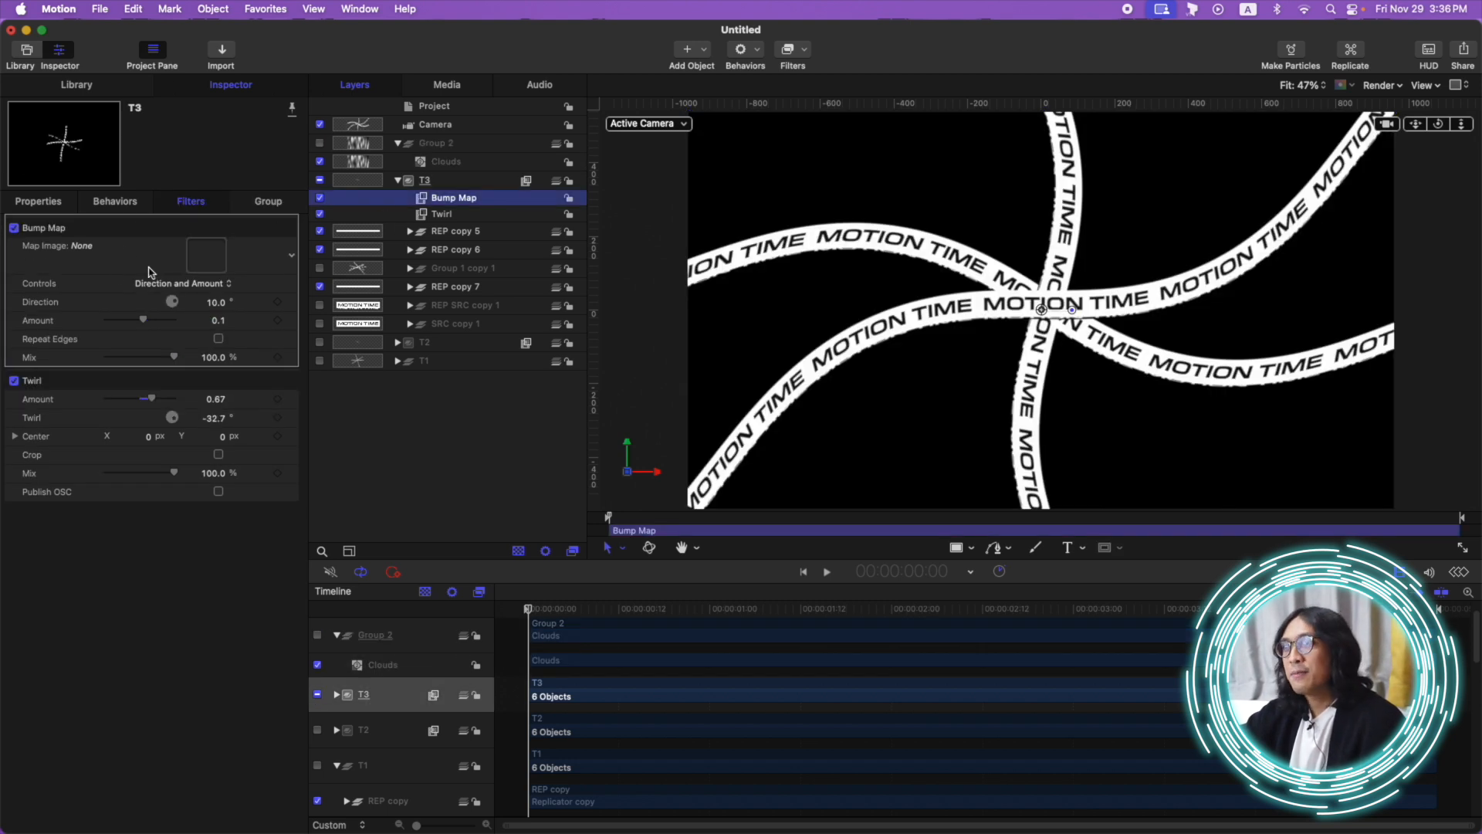
pyautogui.moveTo(442, 168); pyautogui.dragTo(214, 257)
pyautogui.click(218, 283)
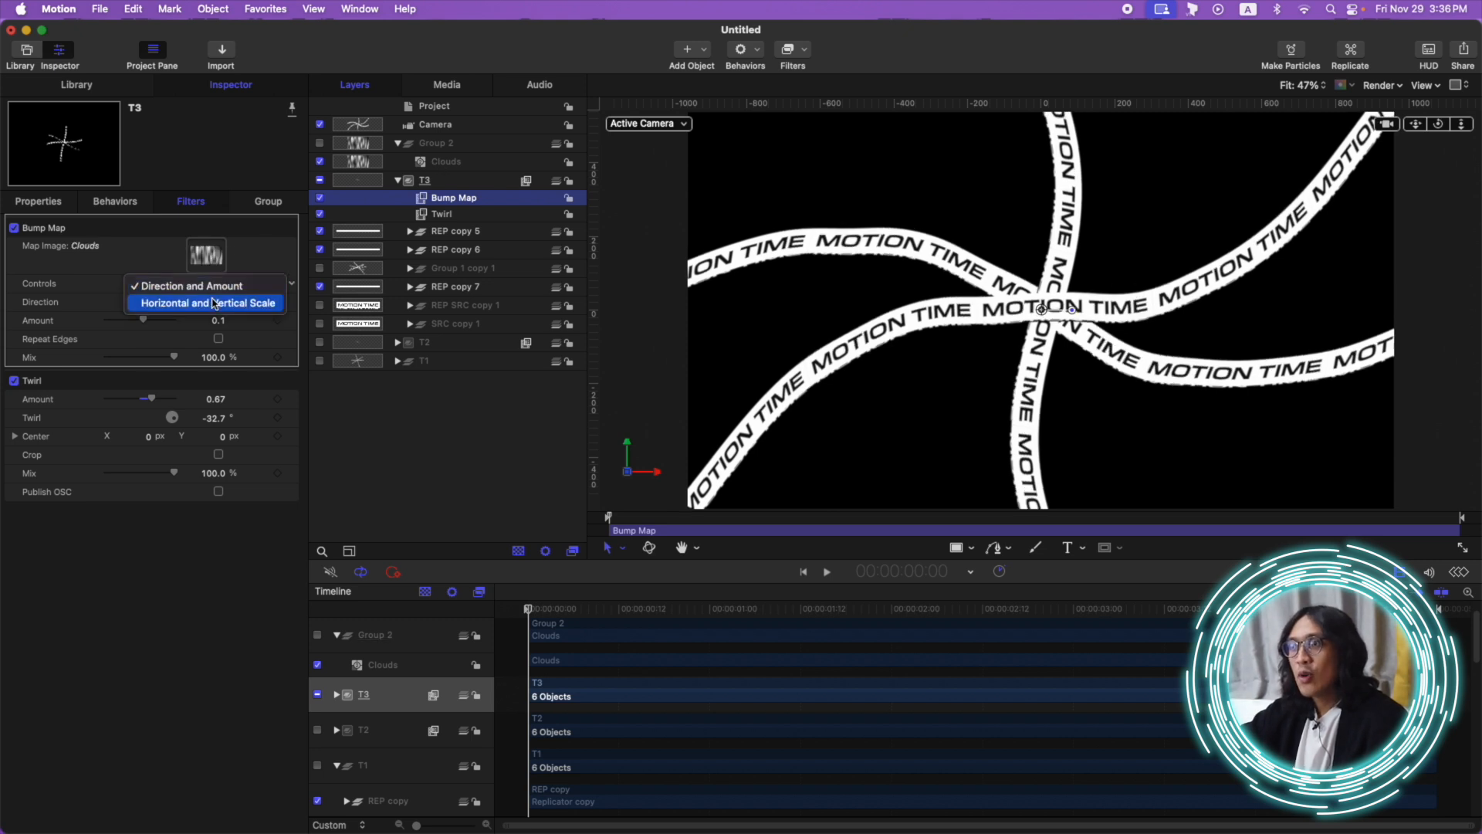
pyautogui.click(216, 302)
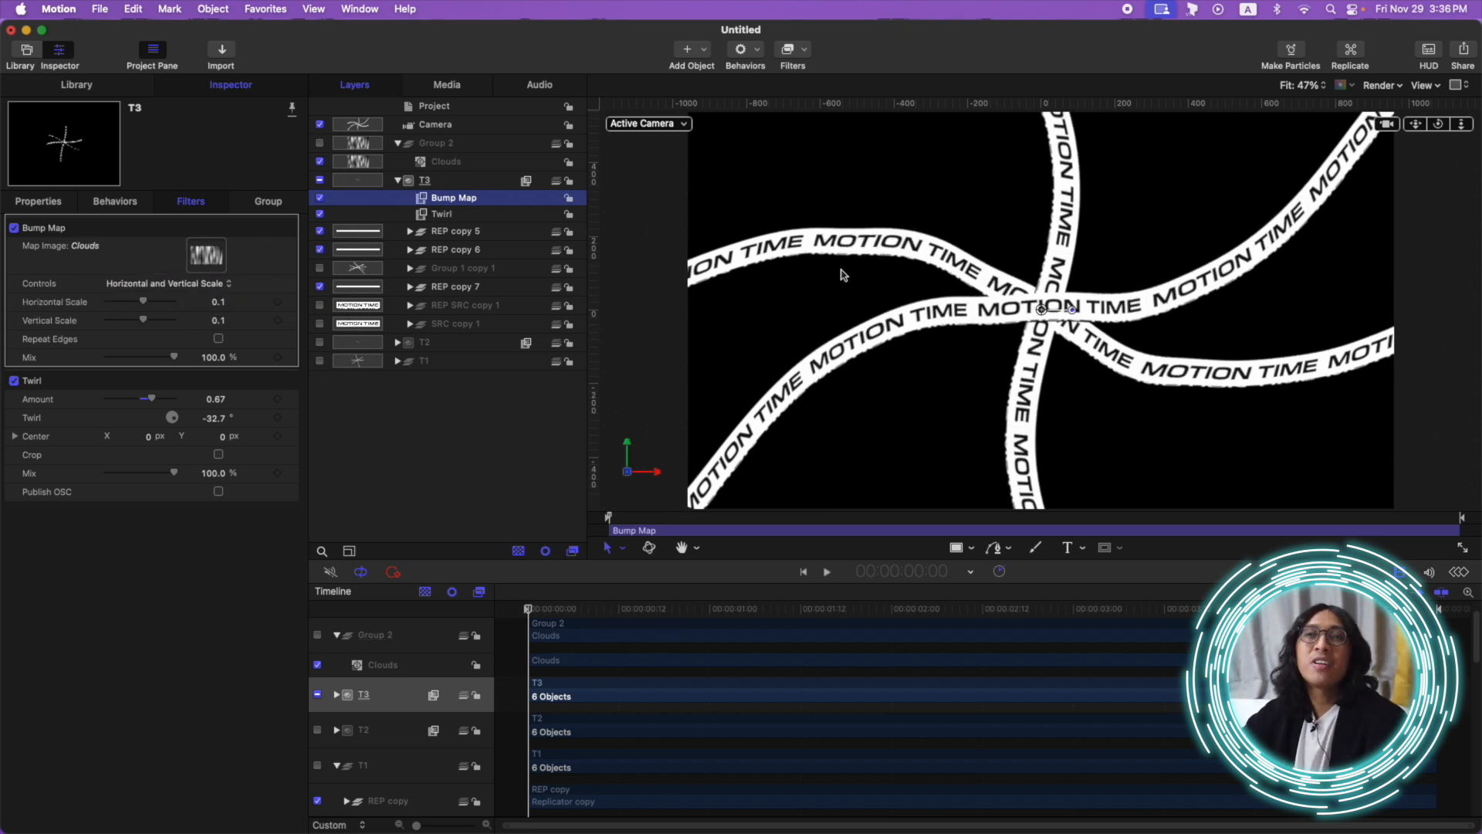
# - Set the Bump Map's vertical scale to 0.42 and play the wavy text lines from the start
pyautogui.press('space')
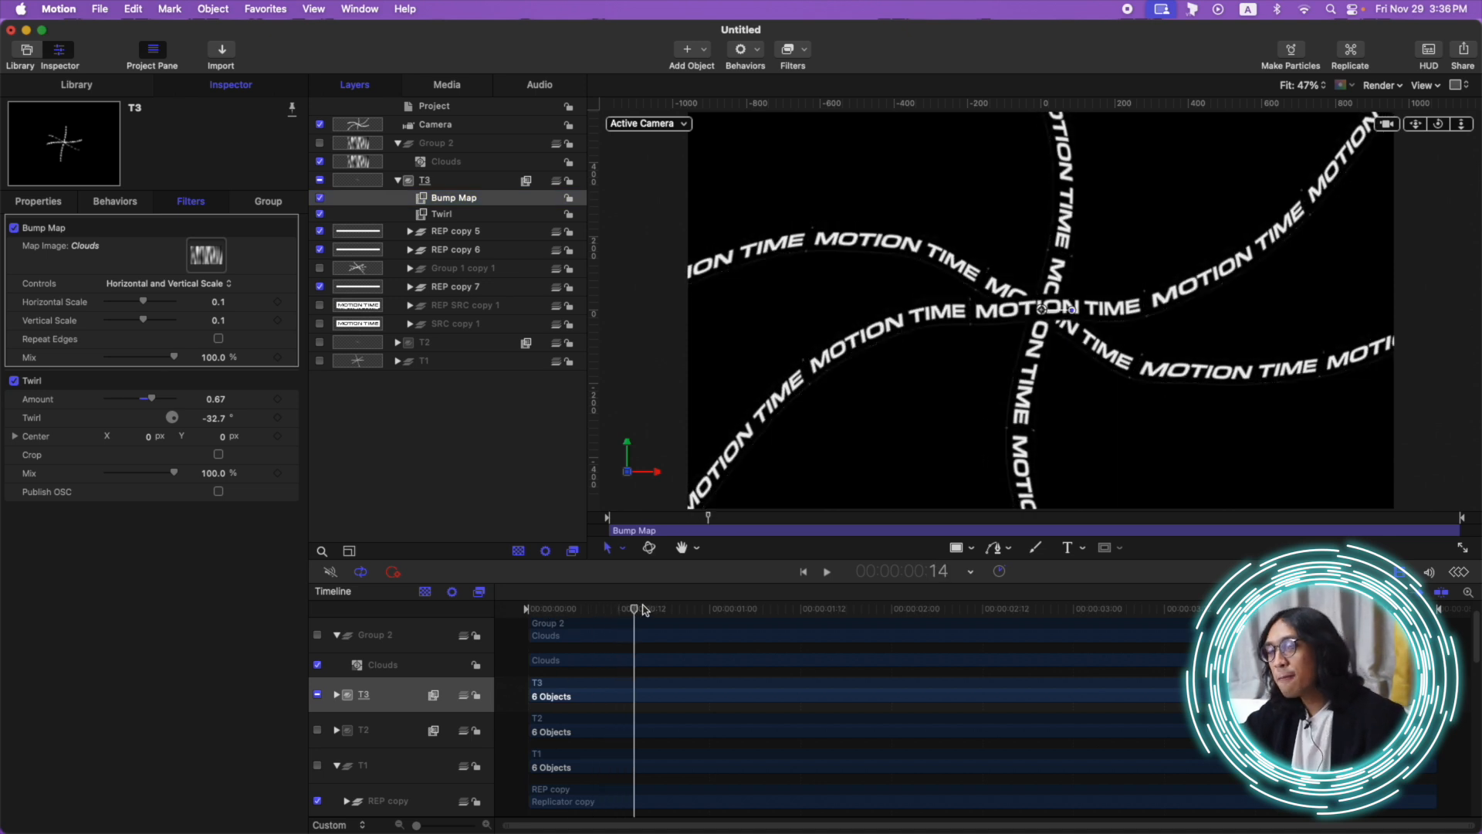
pyautogui.moveTo(220, 320); pyautogui.dragTo(218, 320)
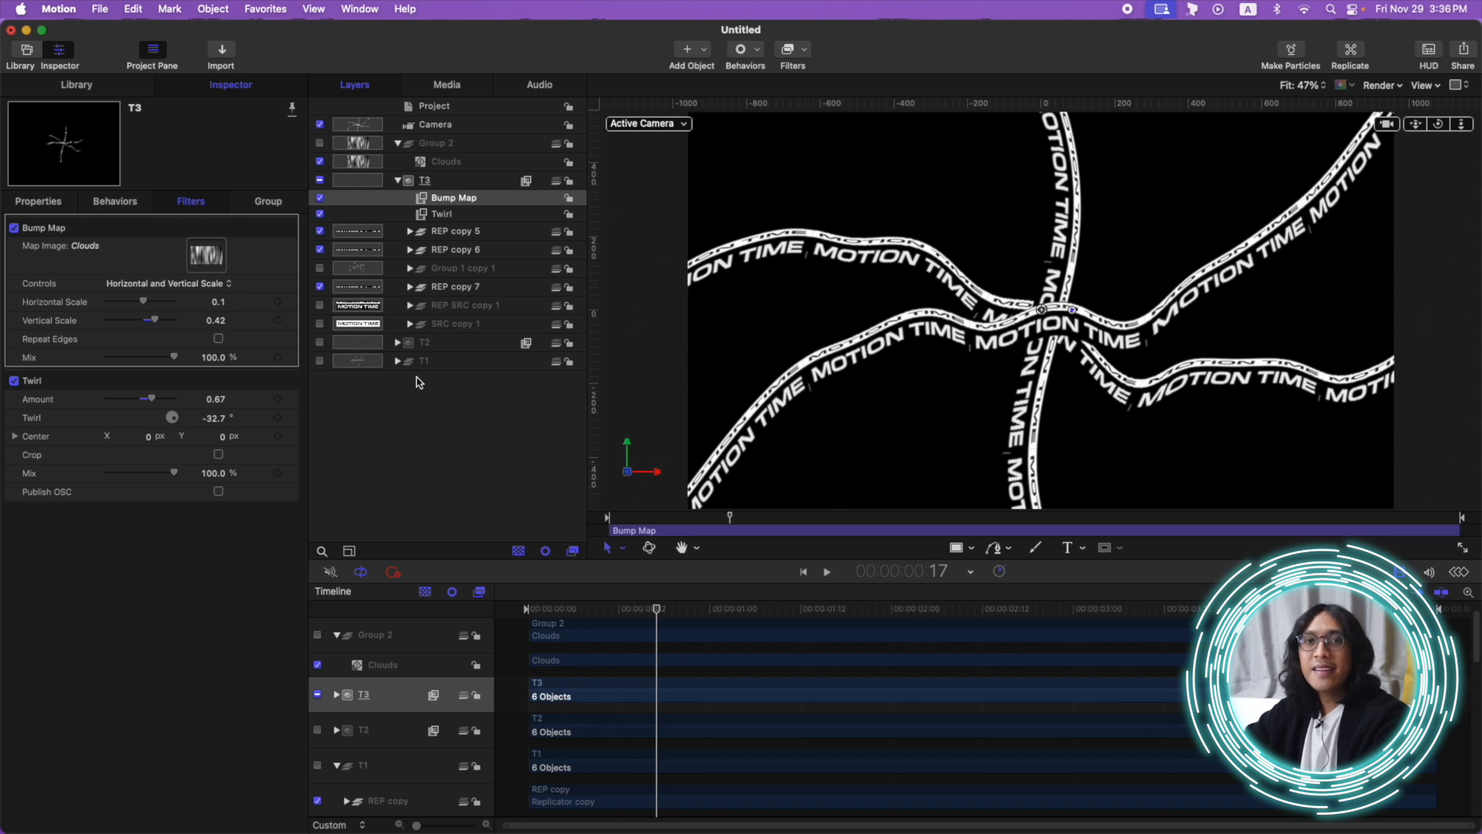
pyautogui.moveTo(639, 613); pyautogui.dragTo(530, 588)
pyautogui.press('space')
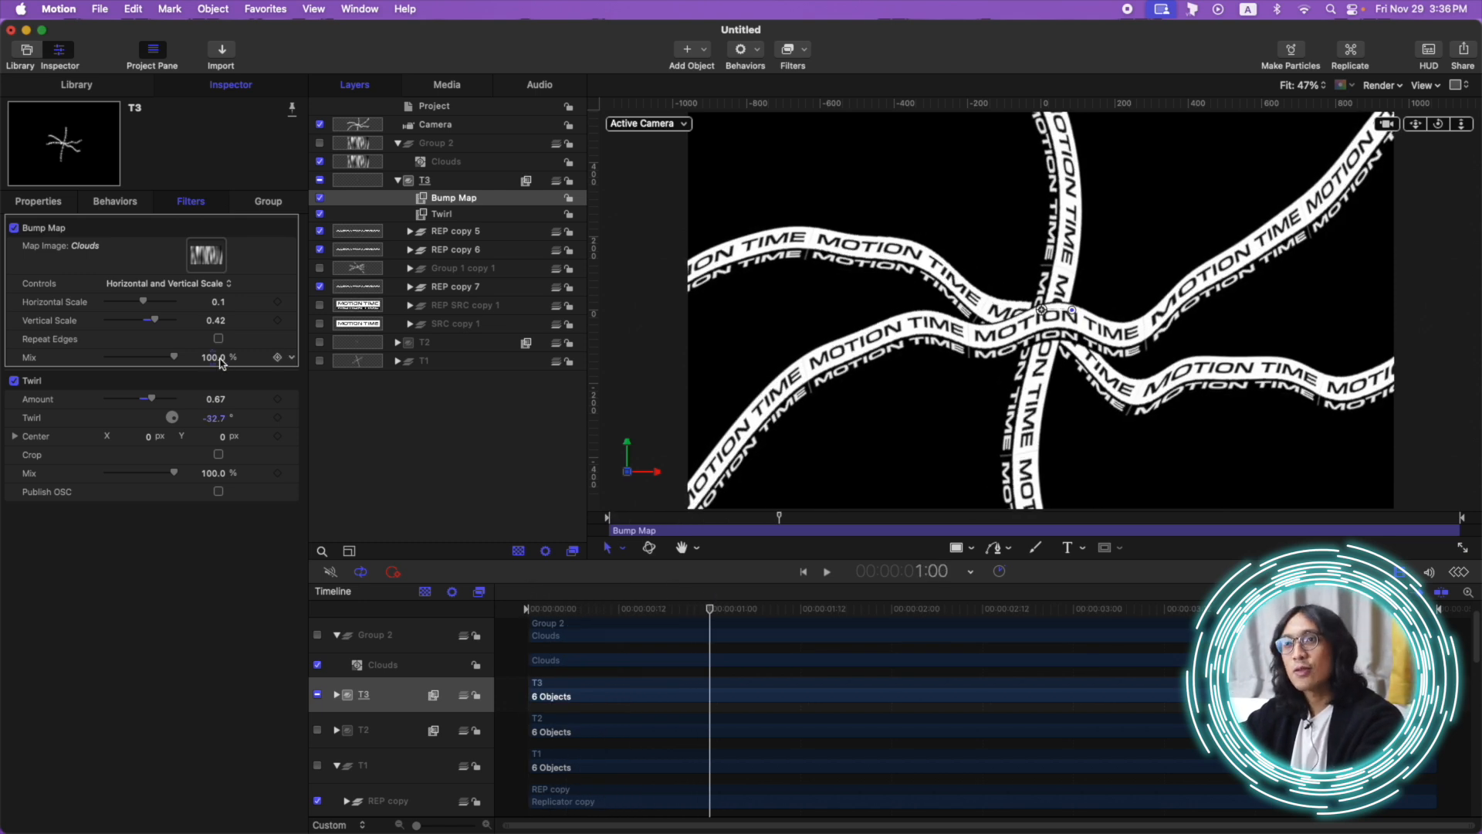
# - Add a Pixellate filter to the Clouds generator and set its scale to 22 during playback
pyautogui.press('space')
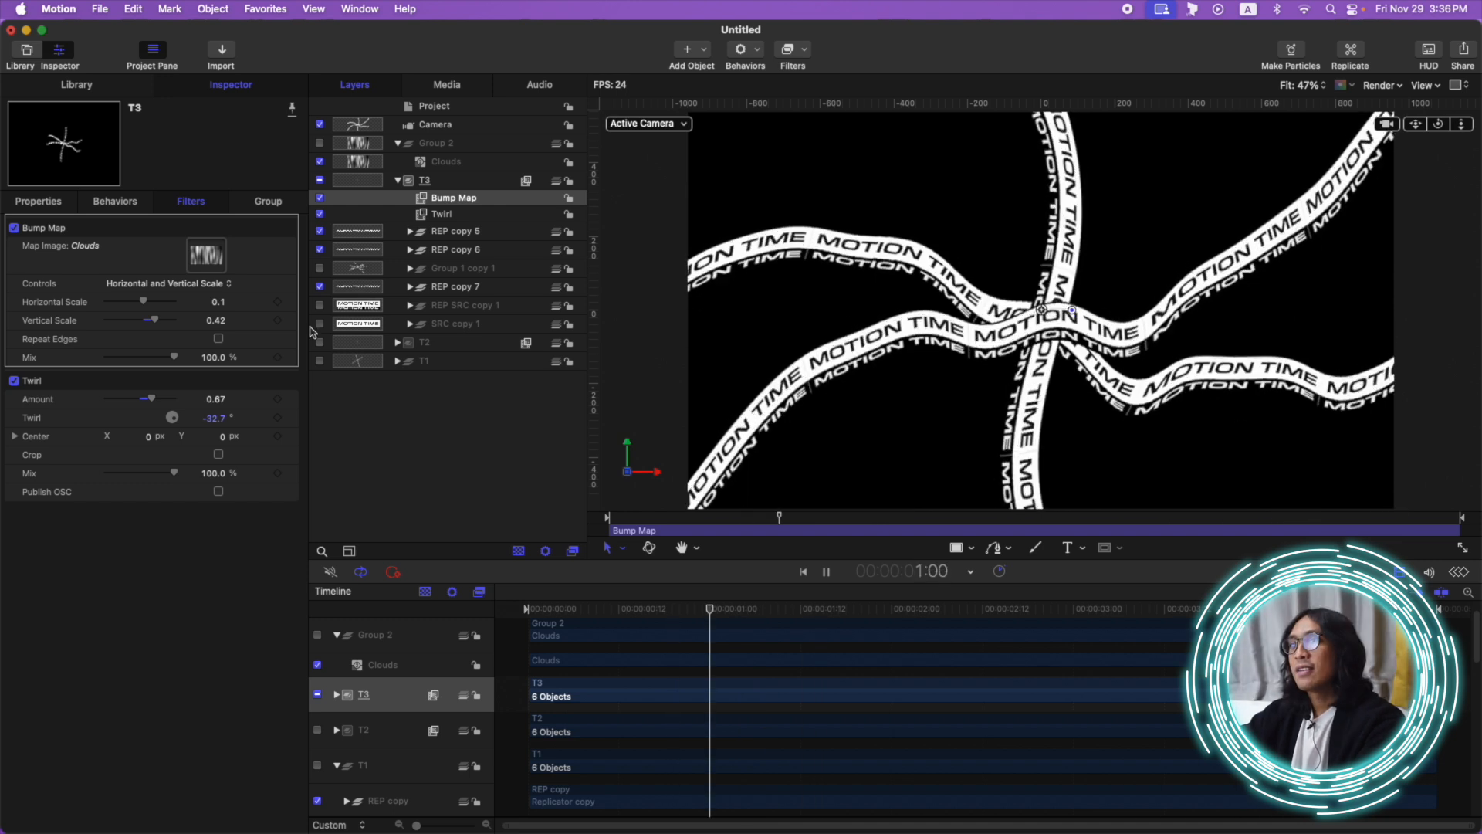
pyautogui.press('space')
pyautogui.click(451, 161)
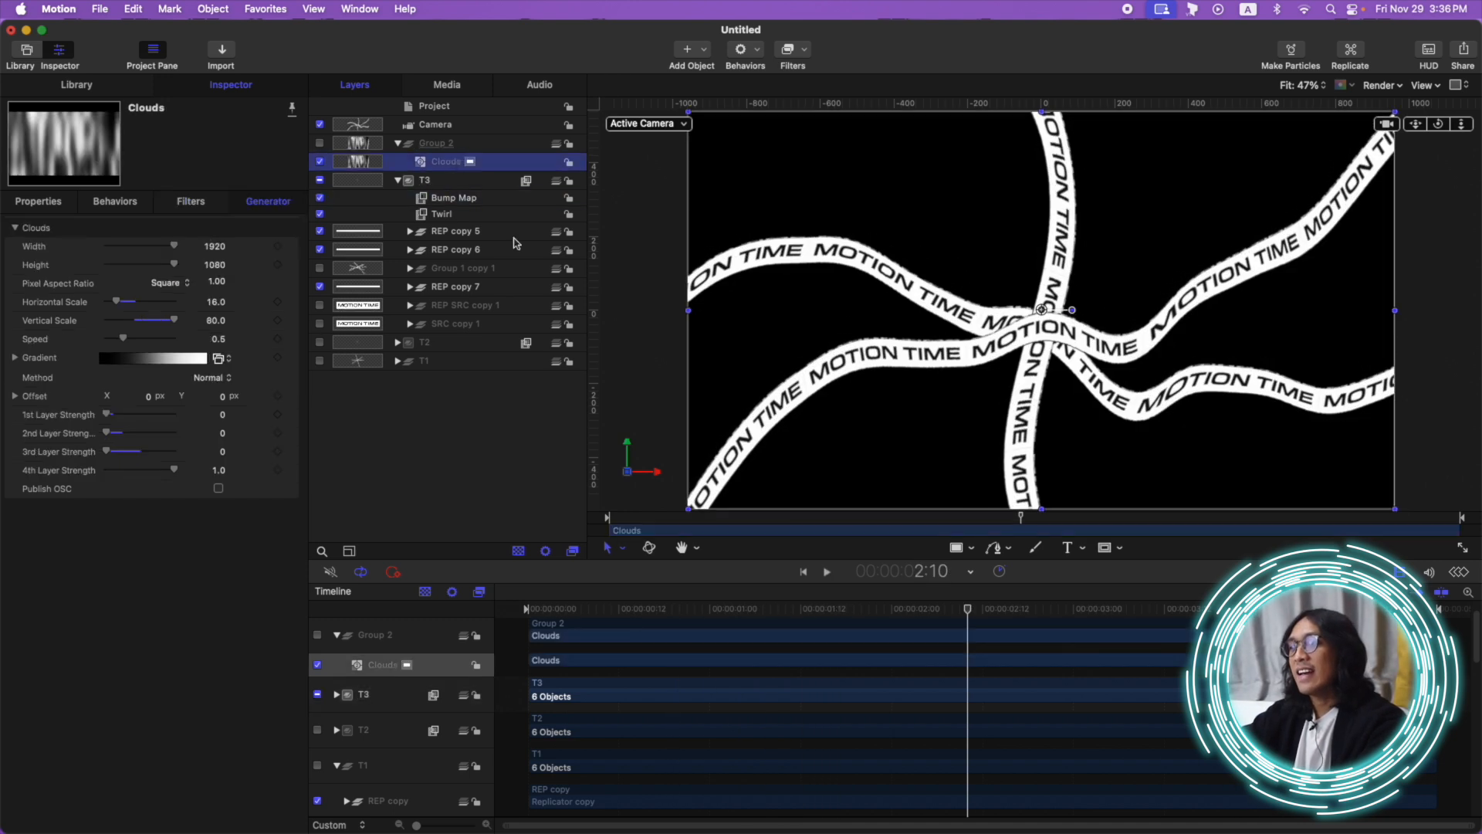
pyautogui.moveTo(617, 610); pyautogui.dragTo(528, 610)
pyautogui.click(800, 51)
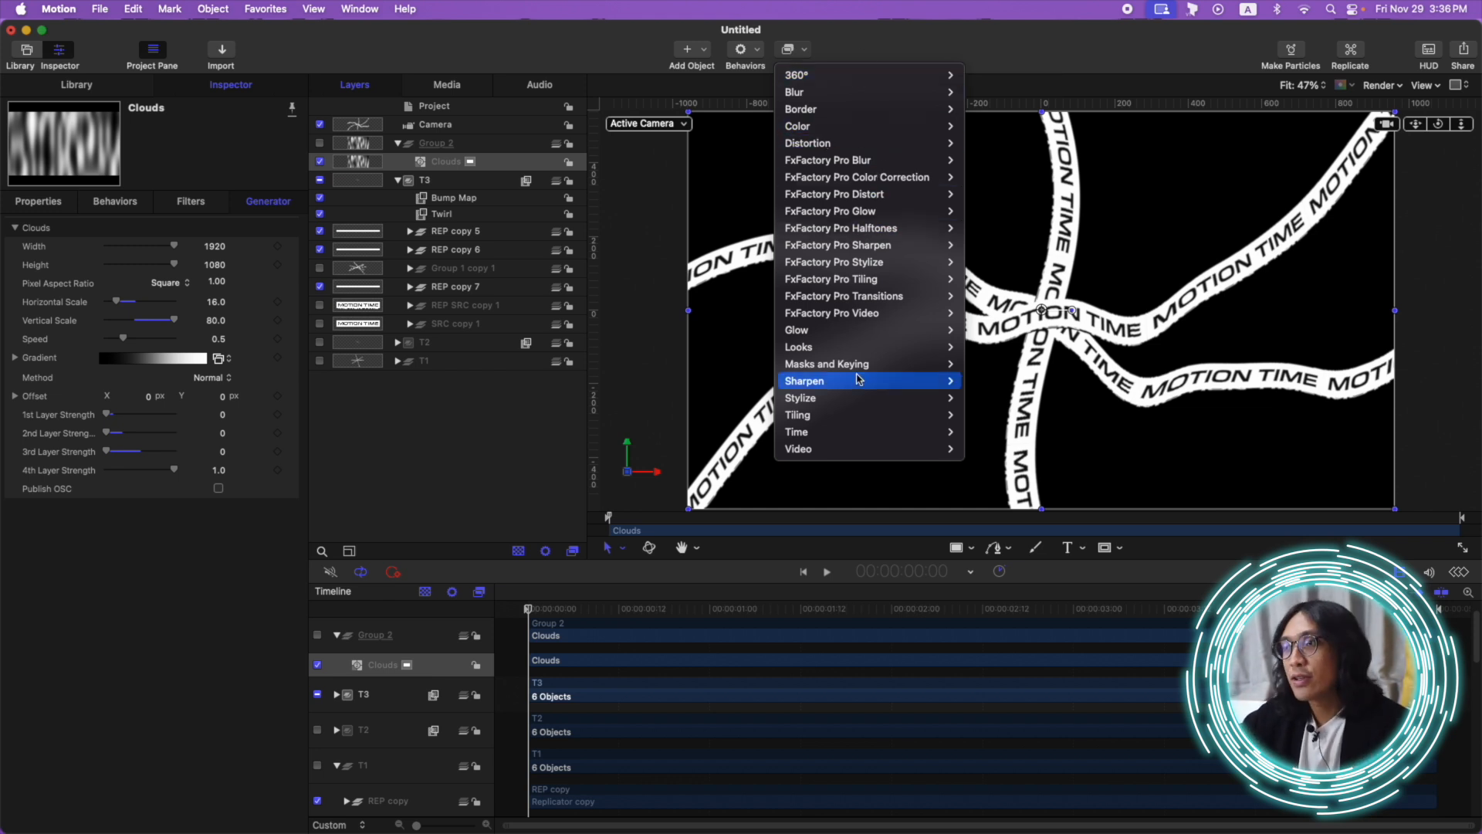
pyautogui.moveTo(926, 397)
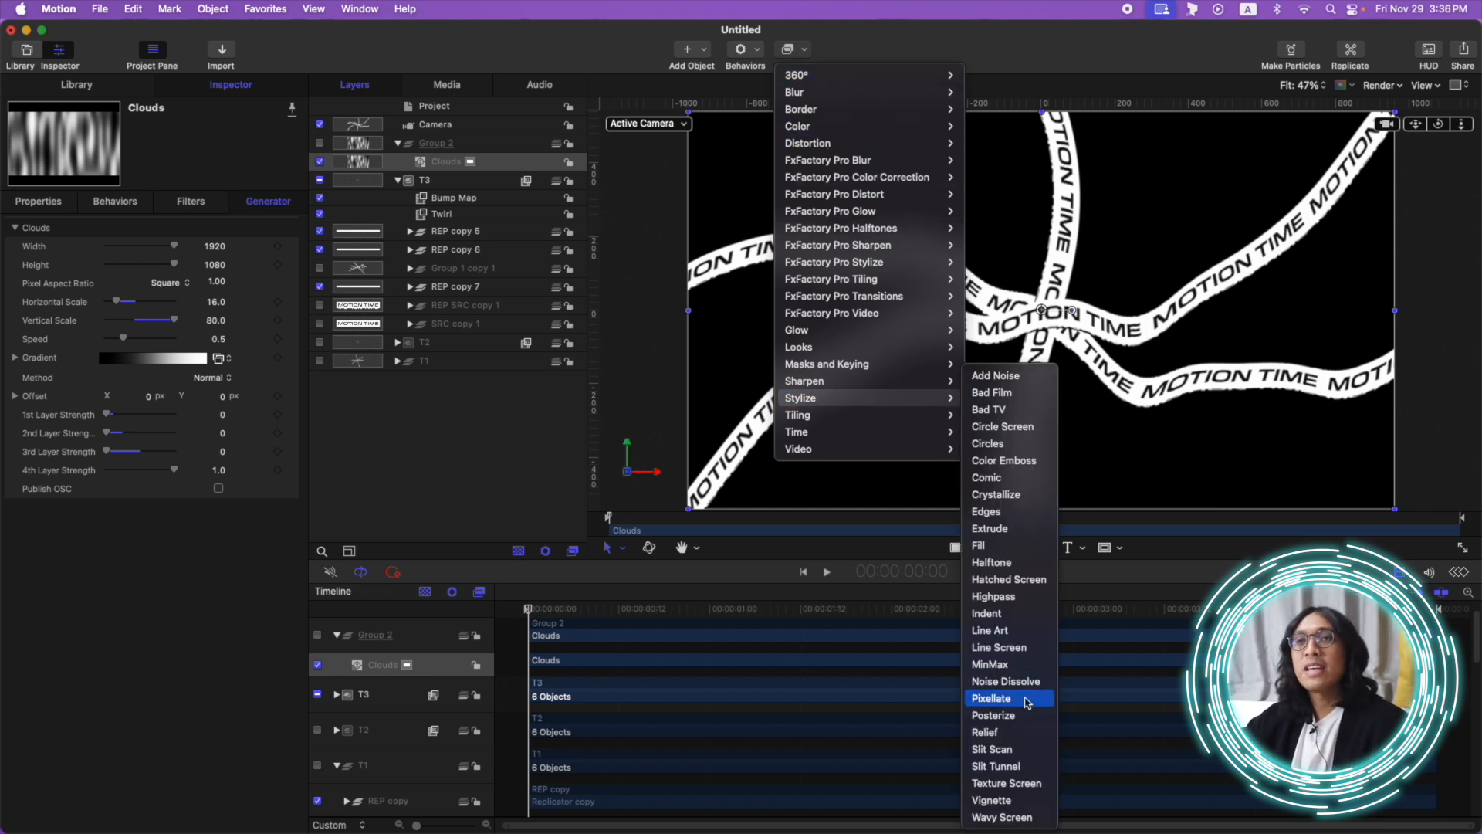
pyautogui.click(991, 698)
pyautogui.press('space')
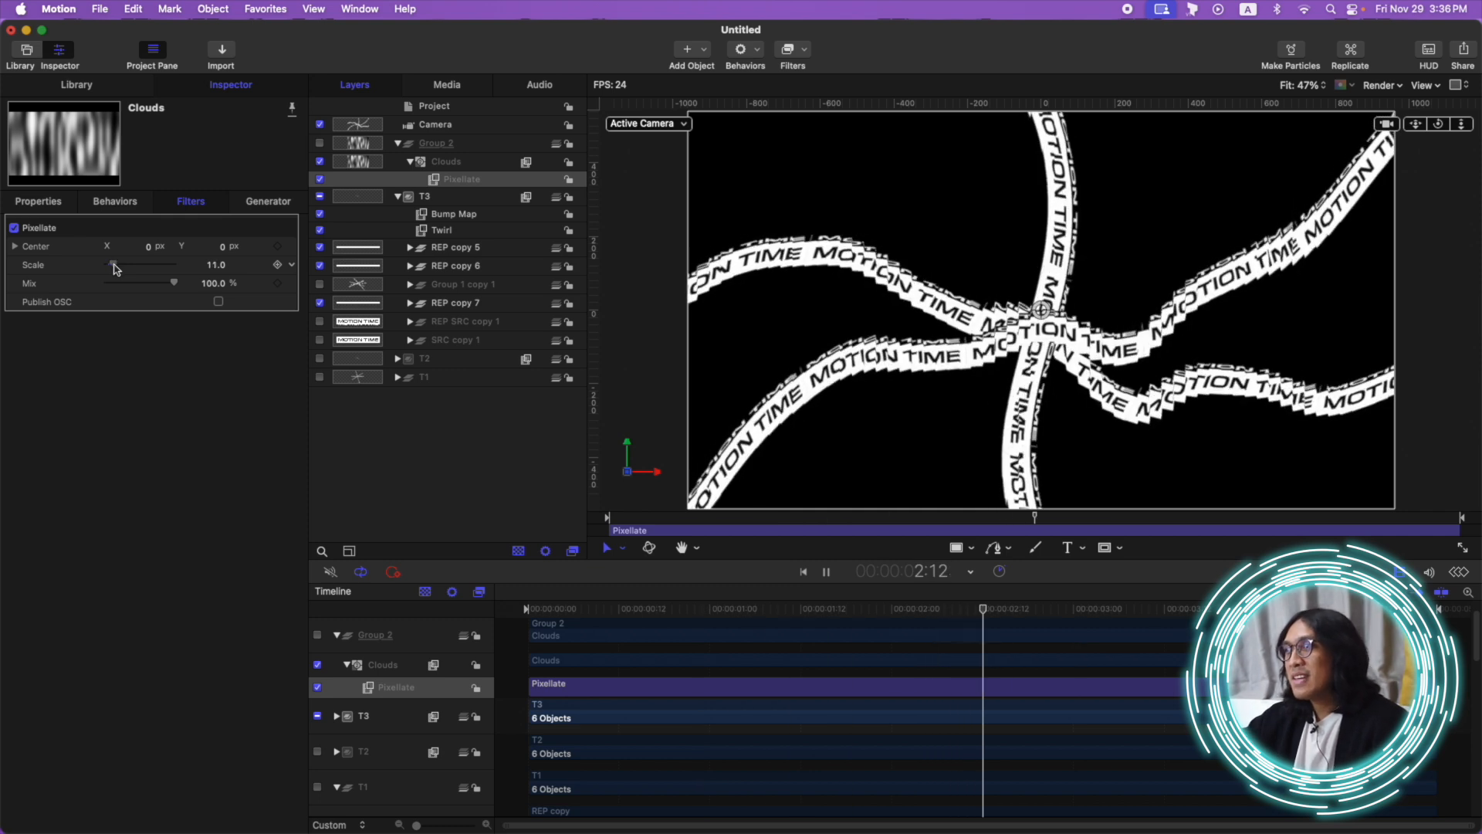
pyautogui.moveTo(112, 267); pyautogui.dragTo(123, 272)
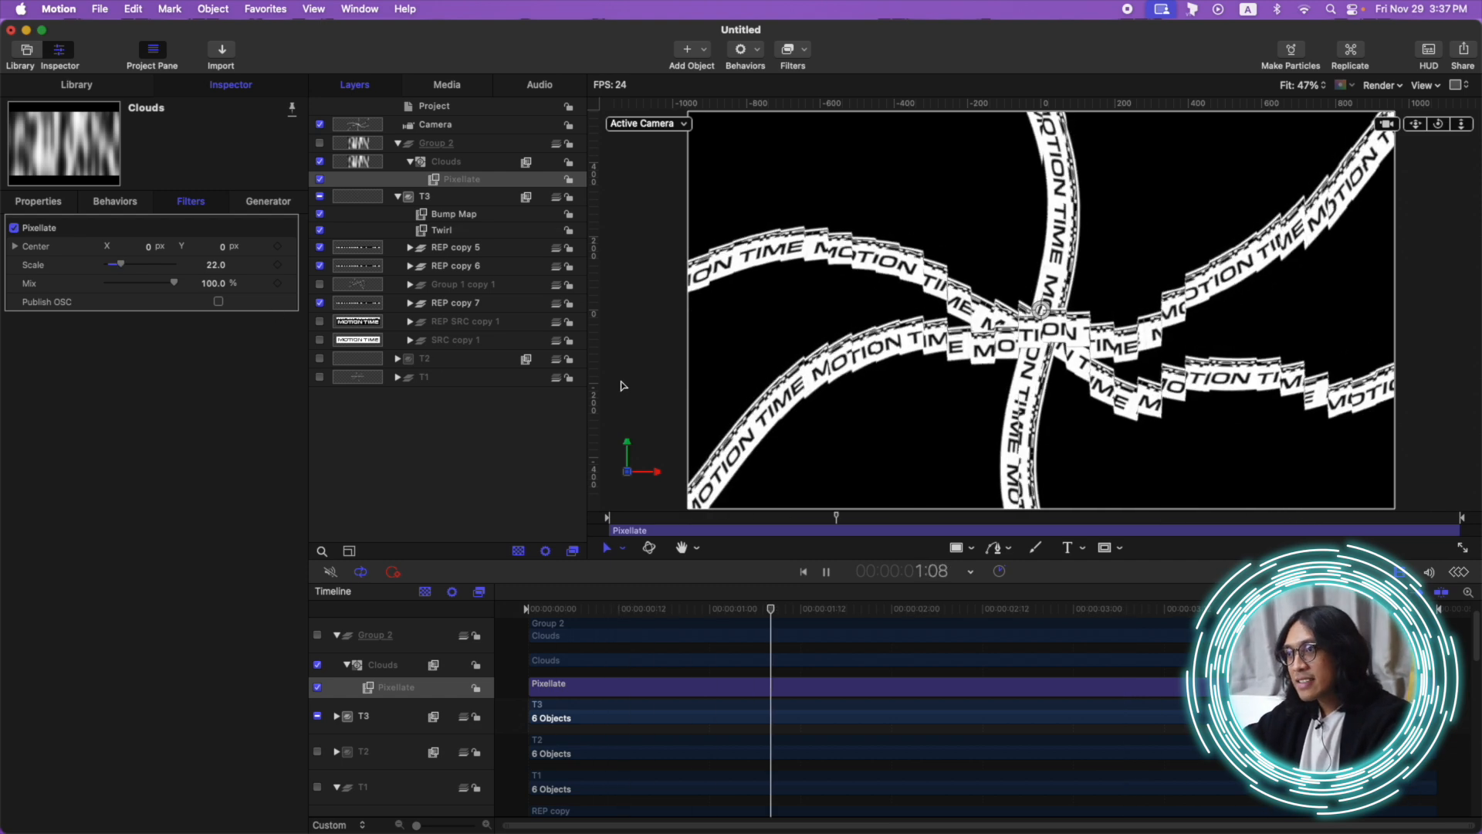
# - Add a Highpass filter to the Clouds generator with the playhead back at the start
pyautogui.click(463, 164)
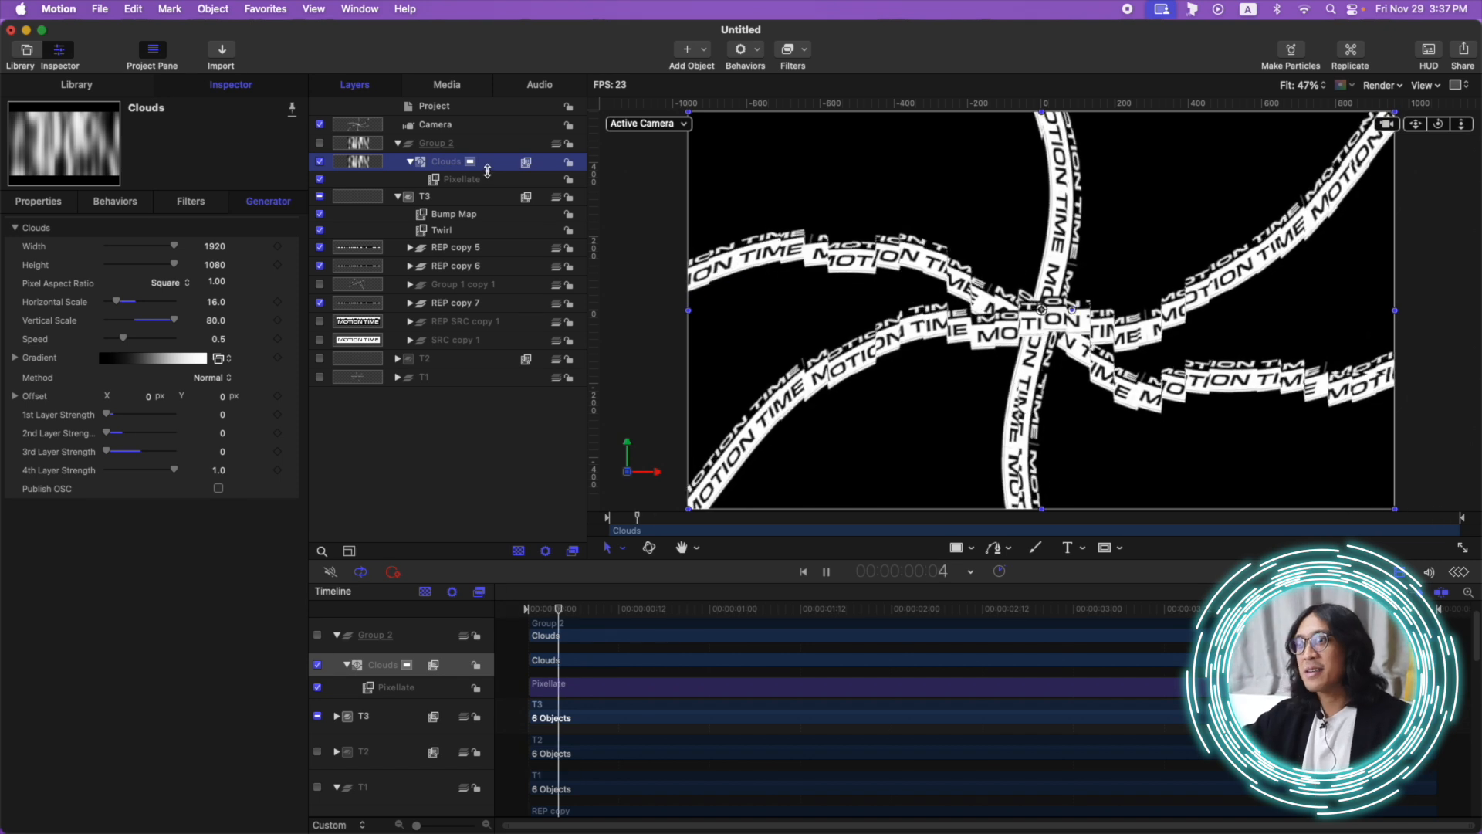
pyautogui.press('space')
pyautogui.moveTo(572, 609); pyautogui.dragTo(462, 610)
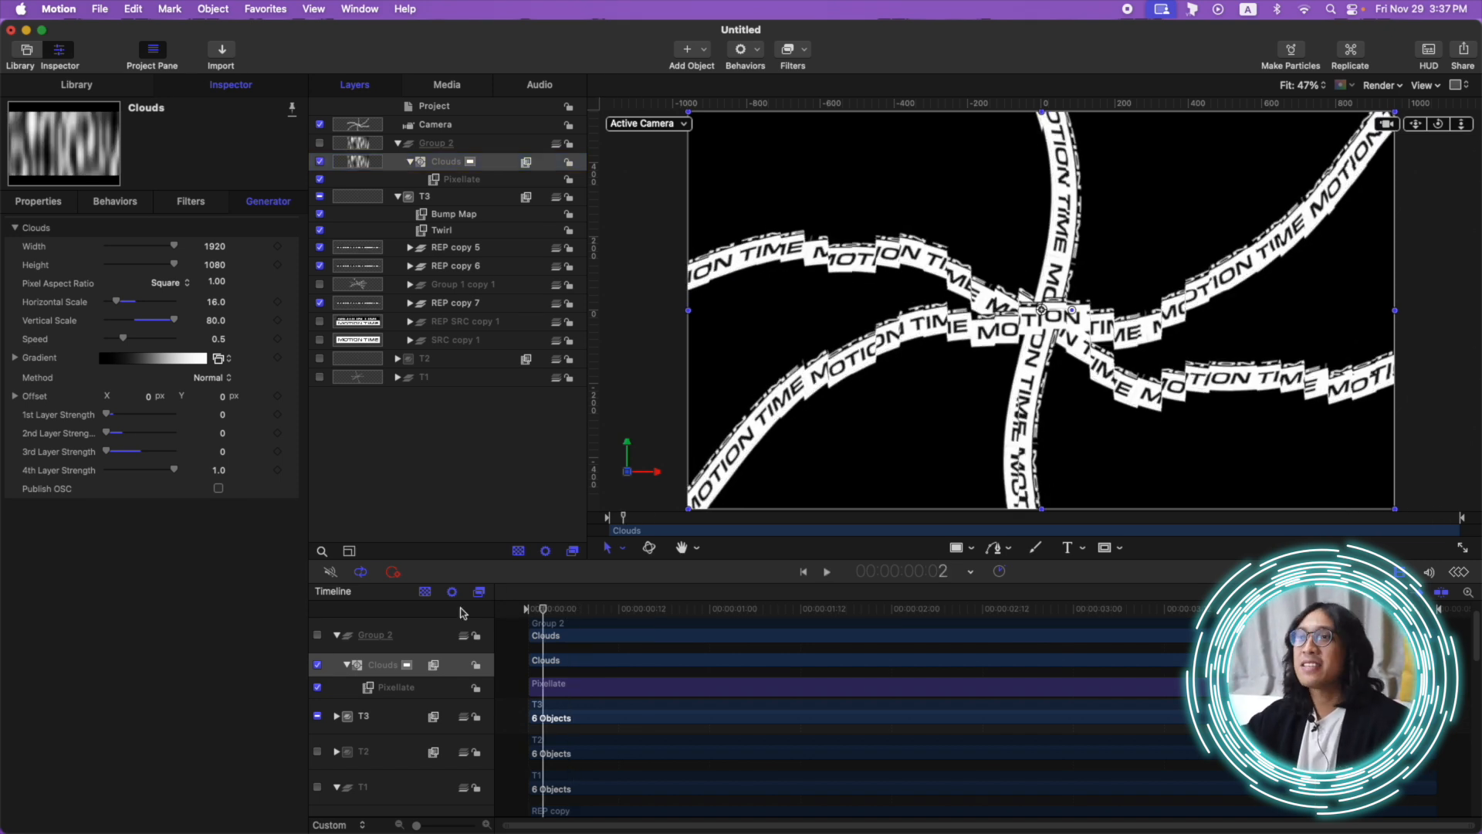
pyautogui.click(792, 48)
pyautogui.moveTo(897, 403)
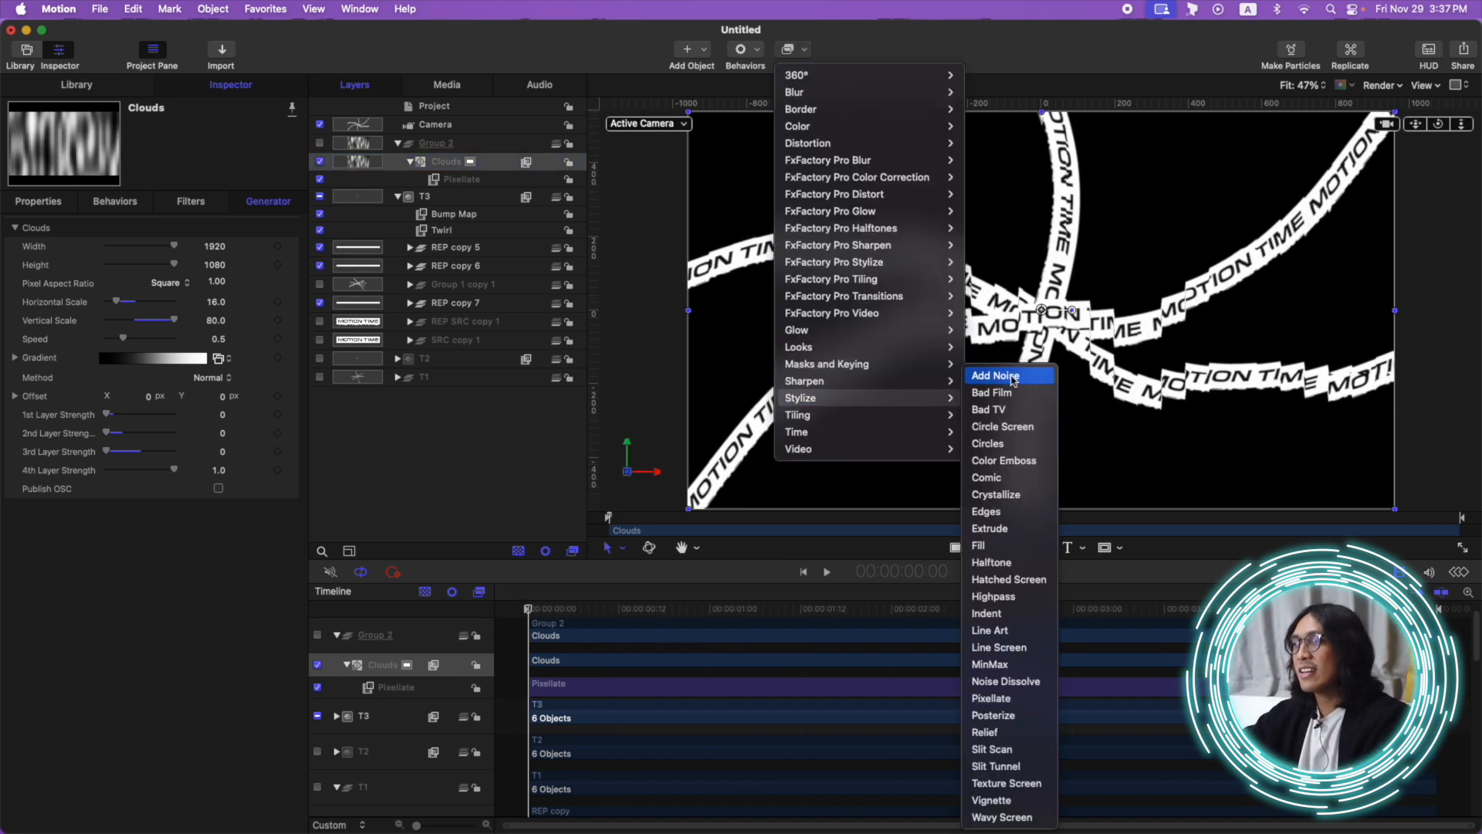
pyautogui.click(1035, 596)
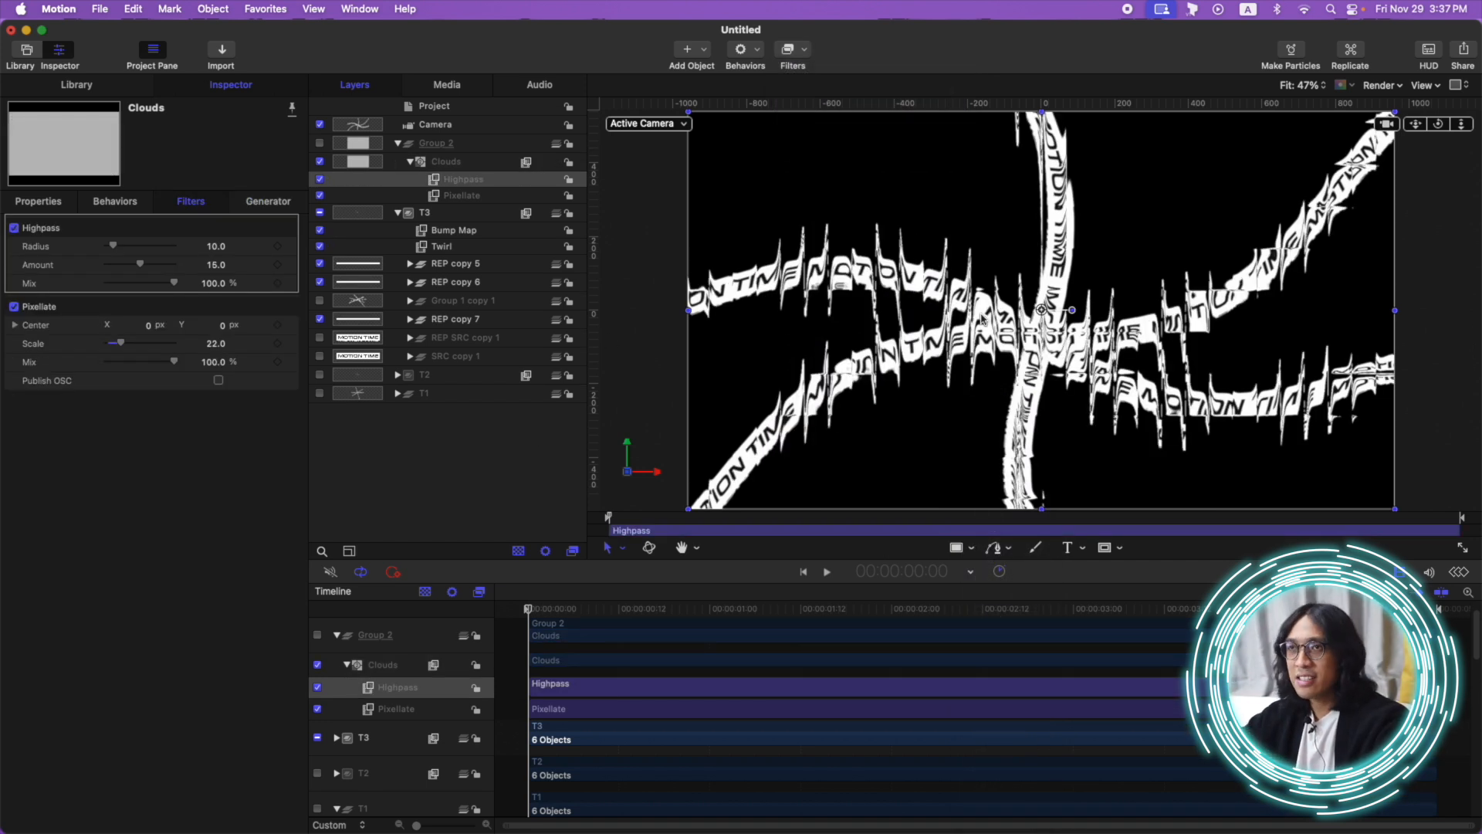
# - During playback, try the Highpass filter below Pixellate and move it back above
pyautogui.press('space')
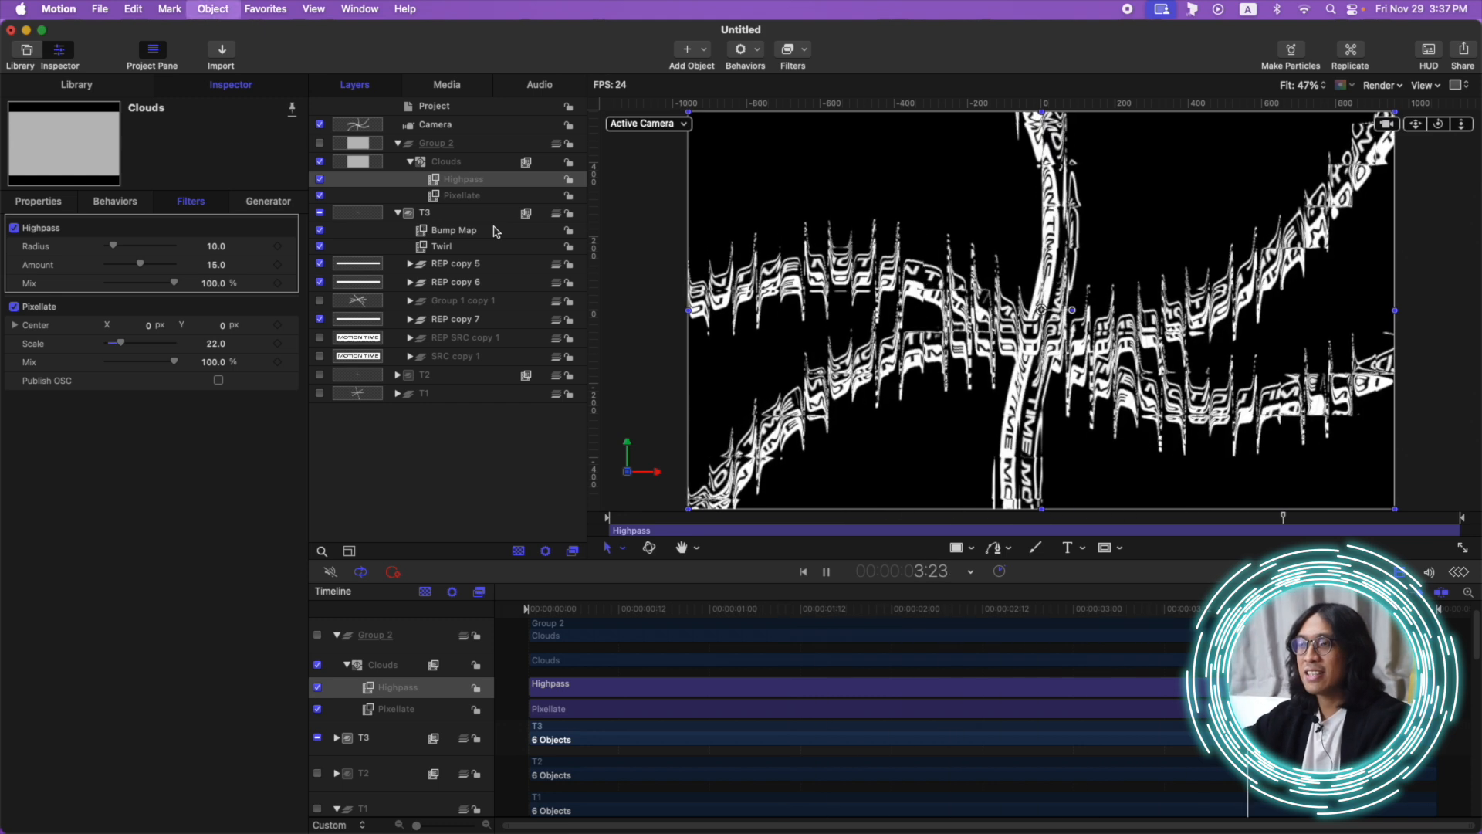
pyautogui.press('super+bracketleft')
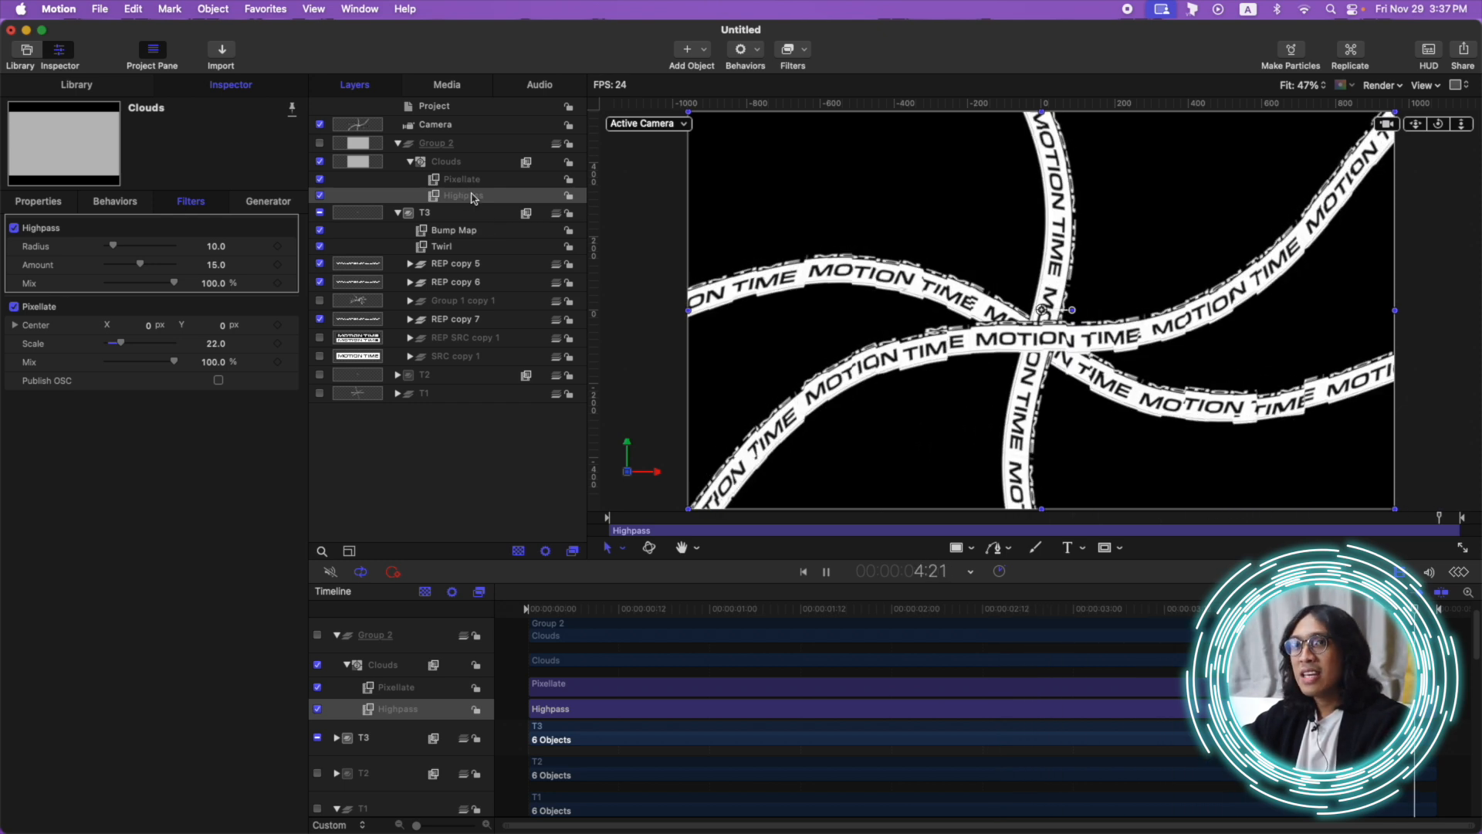
pyautogui.press('super+bracketright')
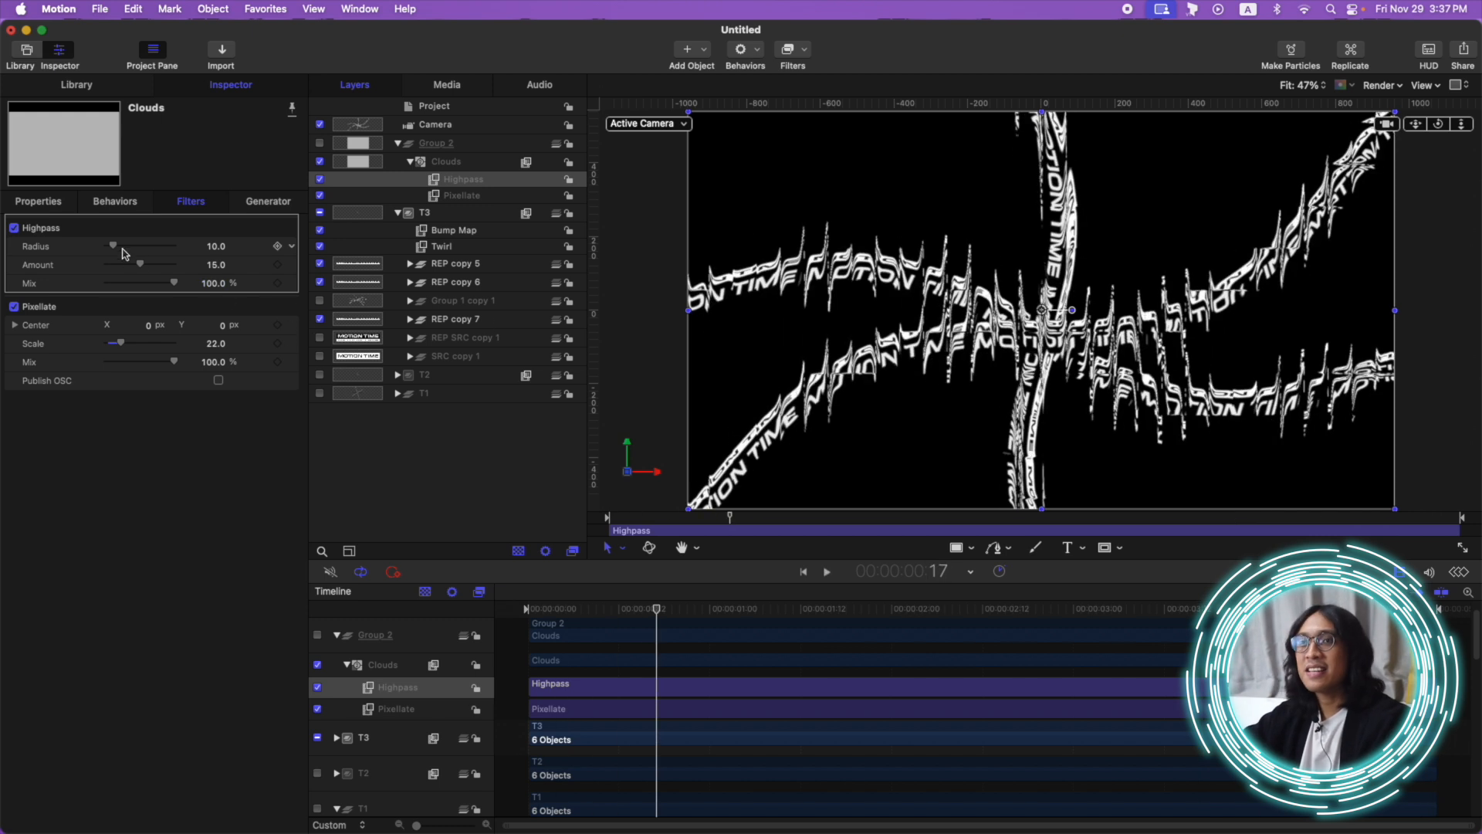
pyautogui.press('space')
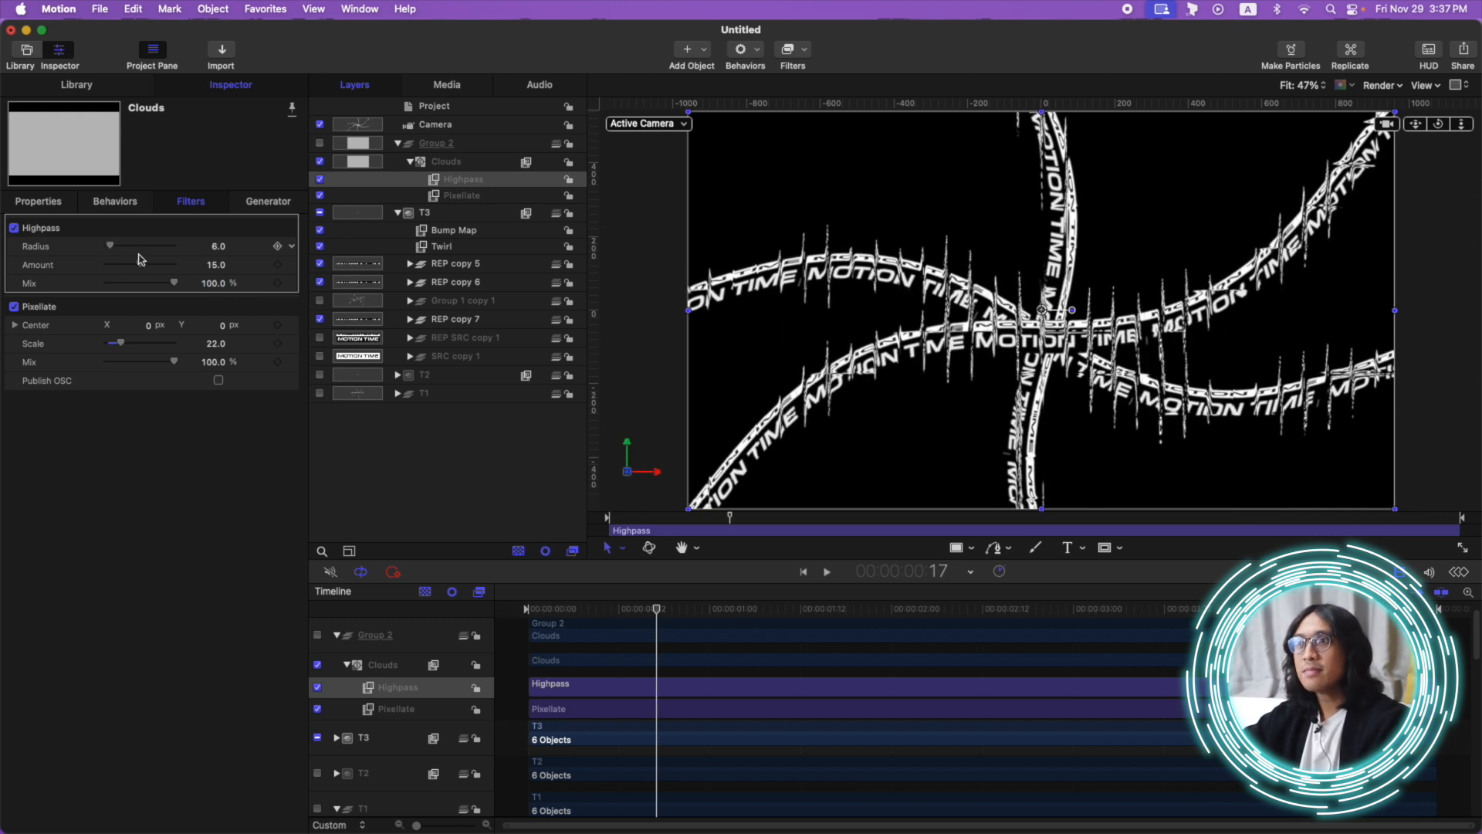
# - Set the Highpass radius to 8 and its amount to 13, preview the distortion and return to the start
pyautogui.moveTo(121, 264); pyautogui.dragTo(118, 247)
pyautogui.moveTo(119, 249); pyautogui.dragTo(116, 249)
pyautogui.press('space')
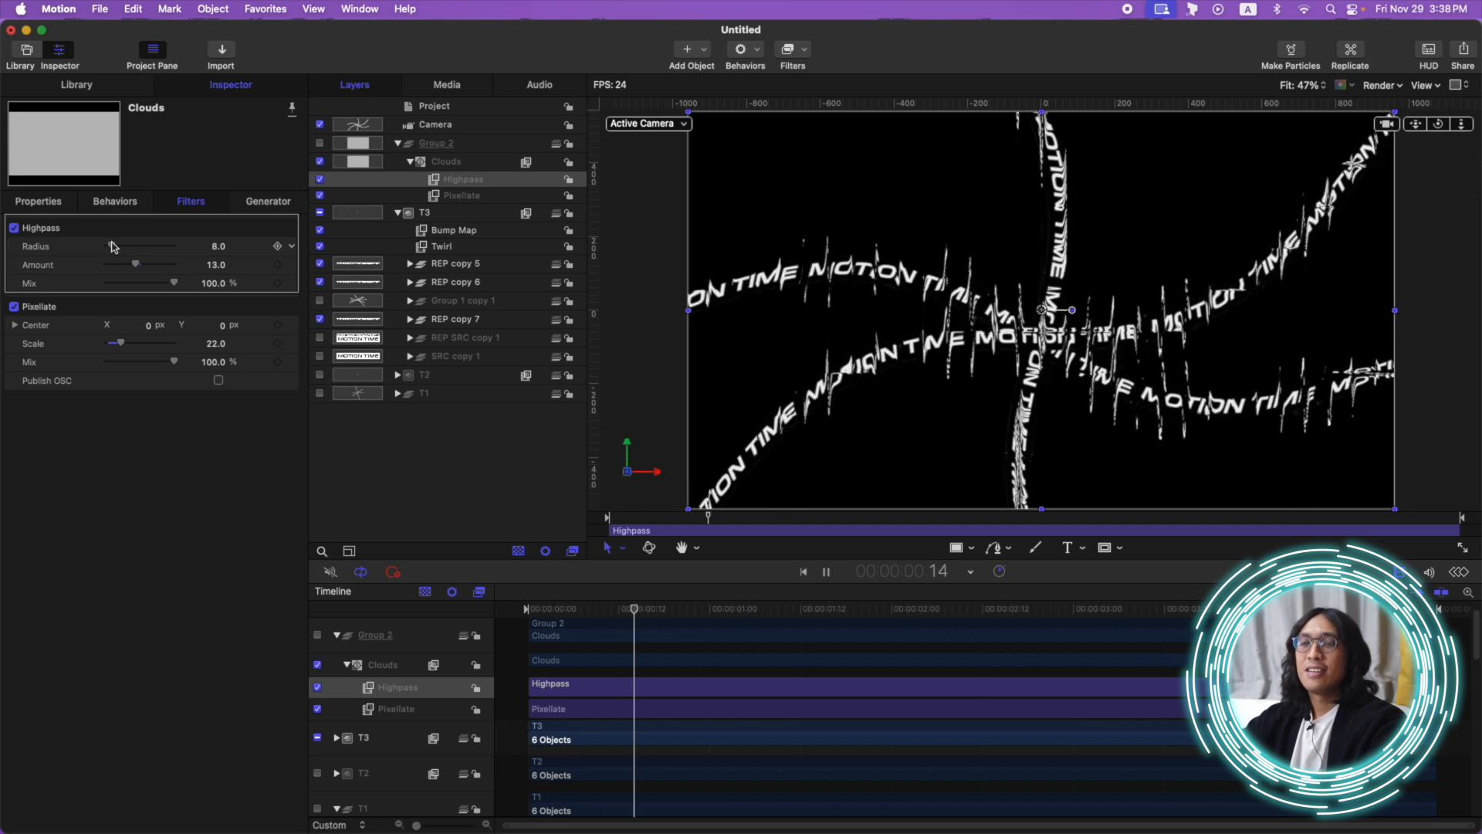
pyautogui.press('space')
pyautogui.moveTo(613, 607); pyautogui.dragTo(439, 599)
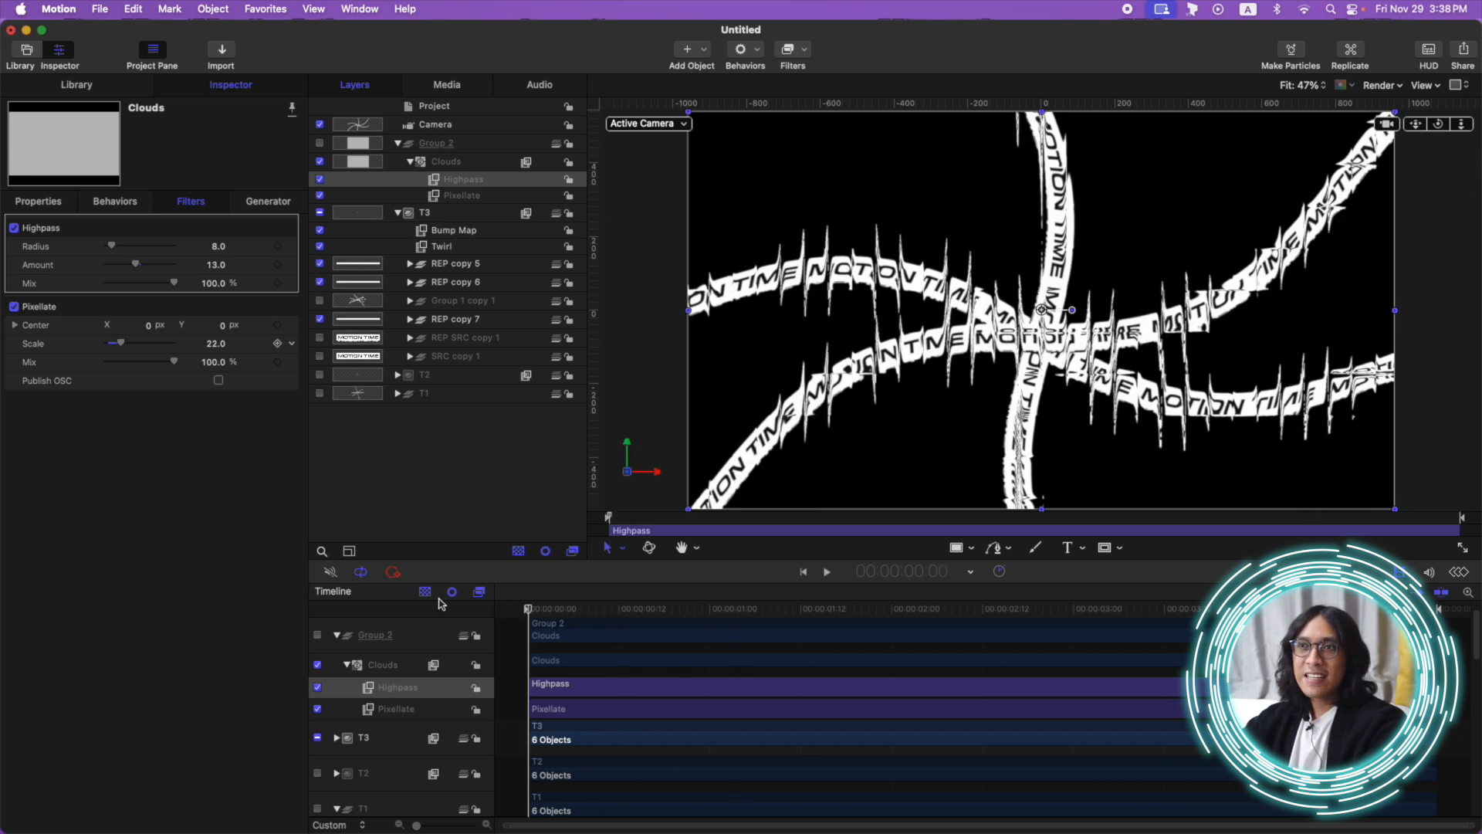
# - Collapse Group 2 and T3, duplicate T3 as T4 and hide the original T3
pyautogui.click(398, 143)
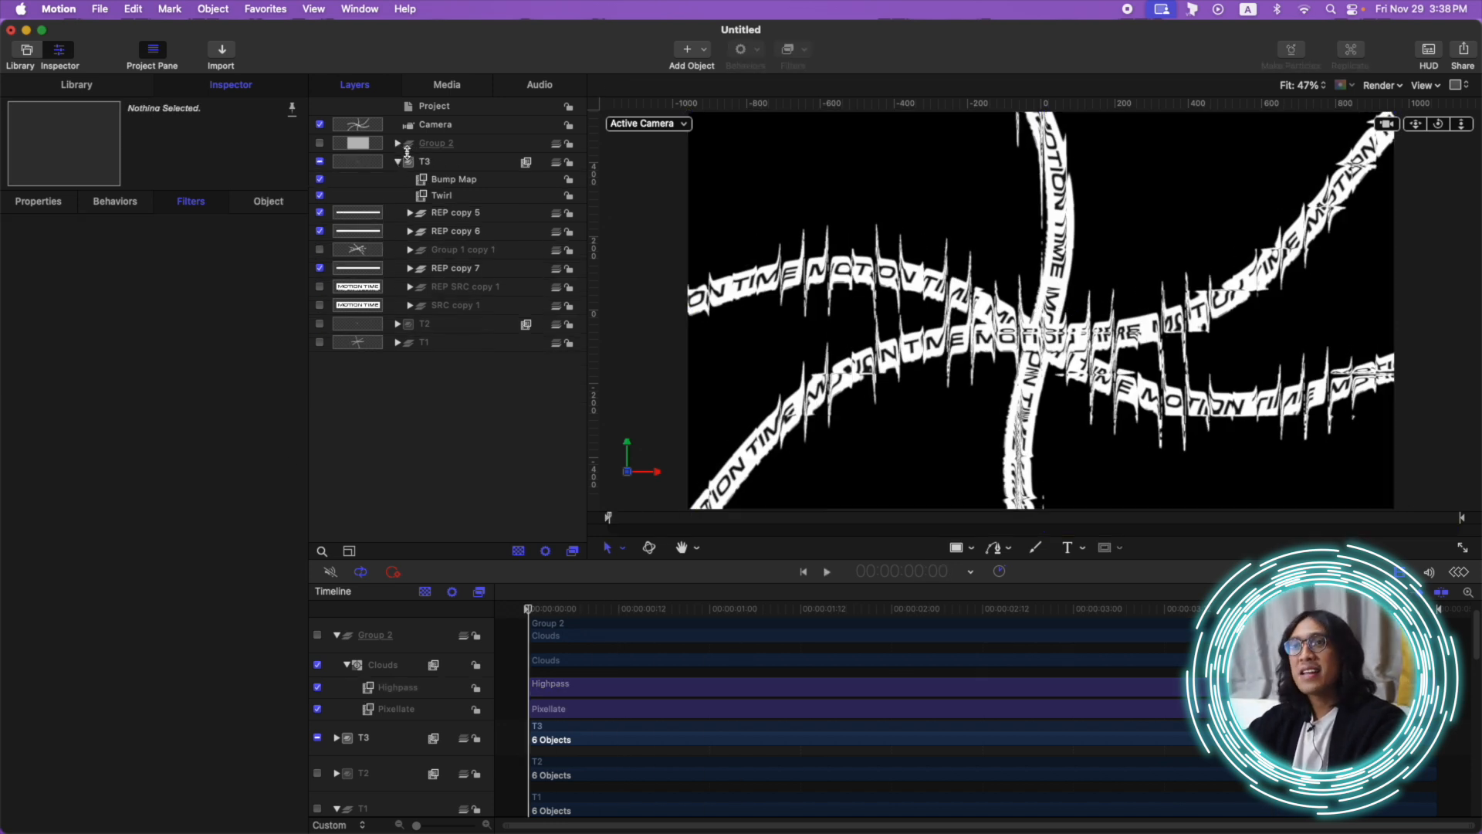
pyautogui.click(399, 162)
pyautogui.click(348, 162)
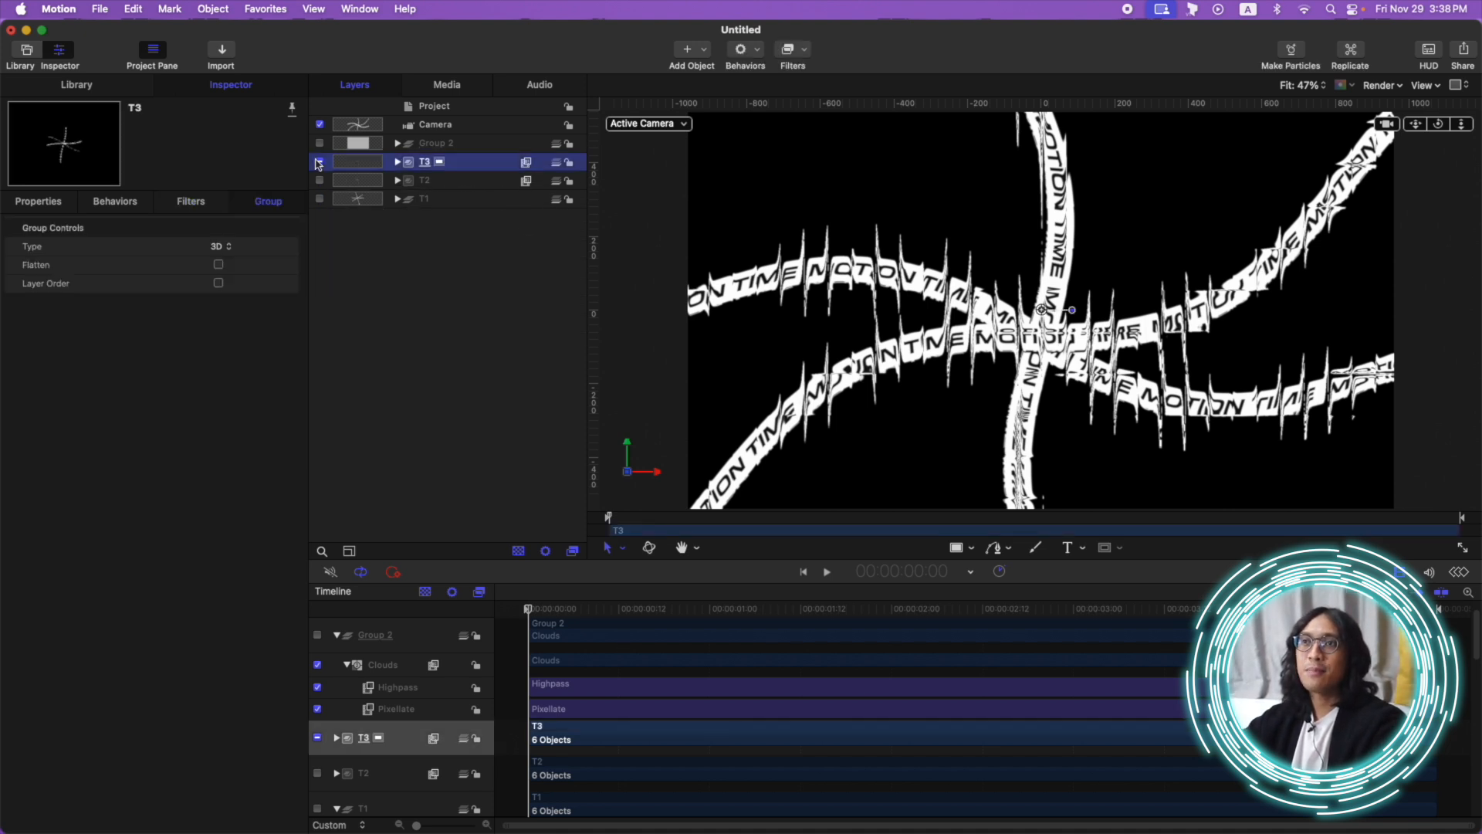
pyautogui.press('super+d')
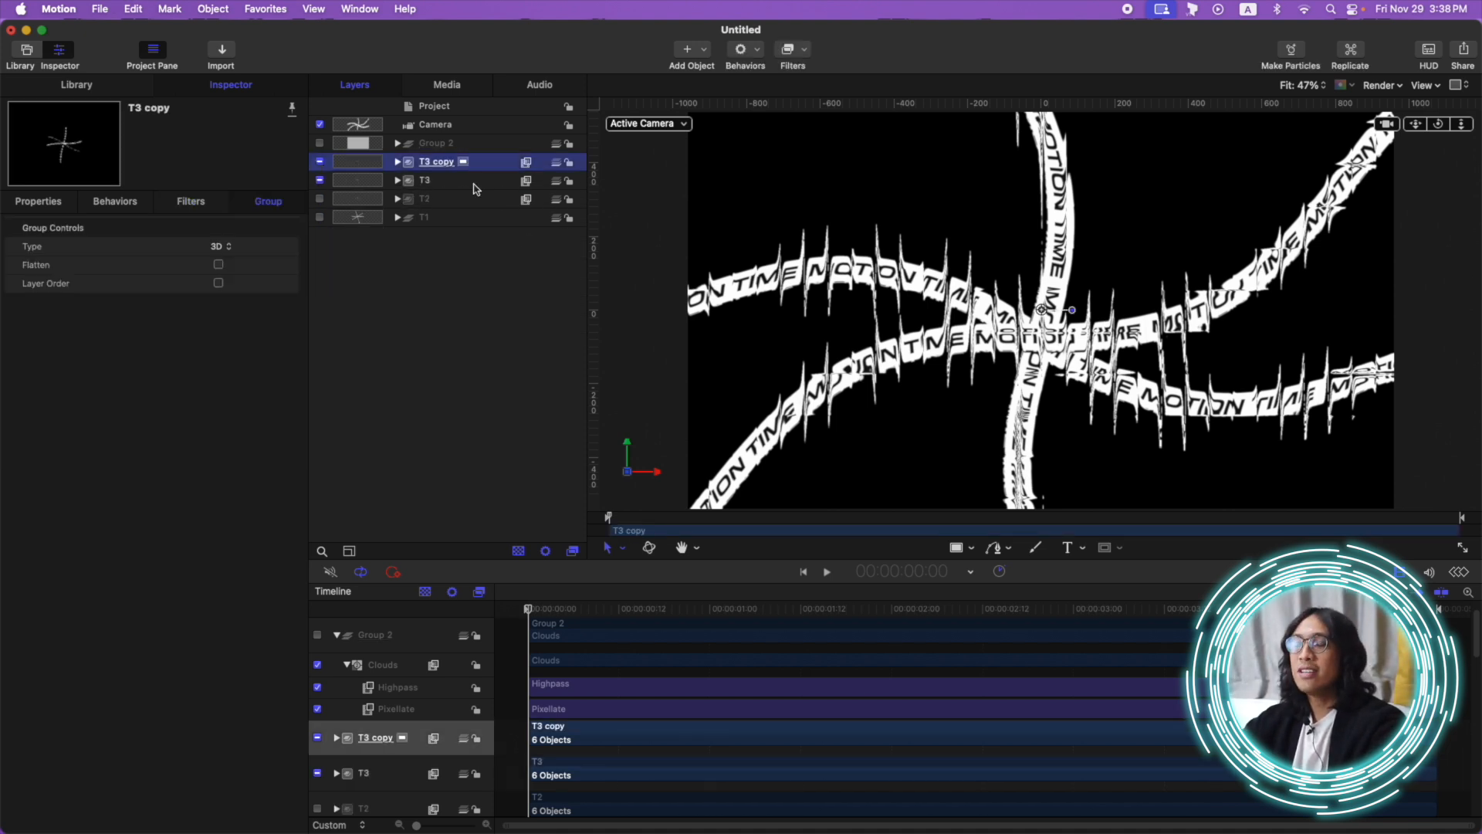
pyautogui.doubleClick(451, 162)
pyautogui.write('T4')
pyautogui.press('Return')
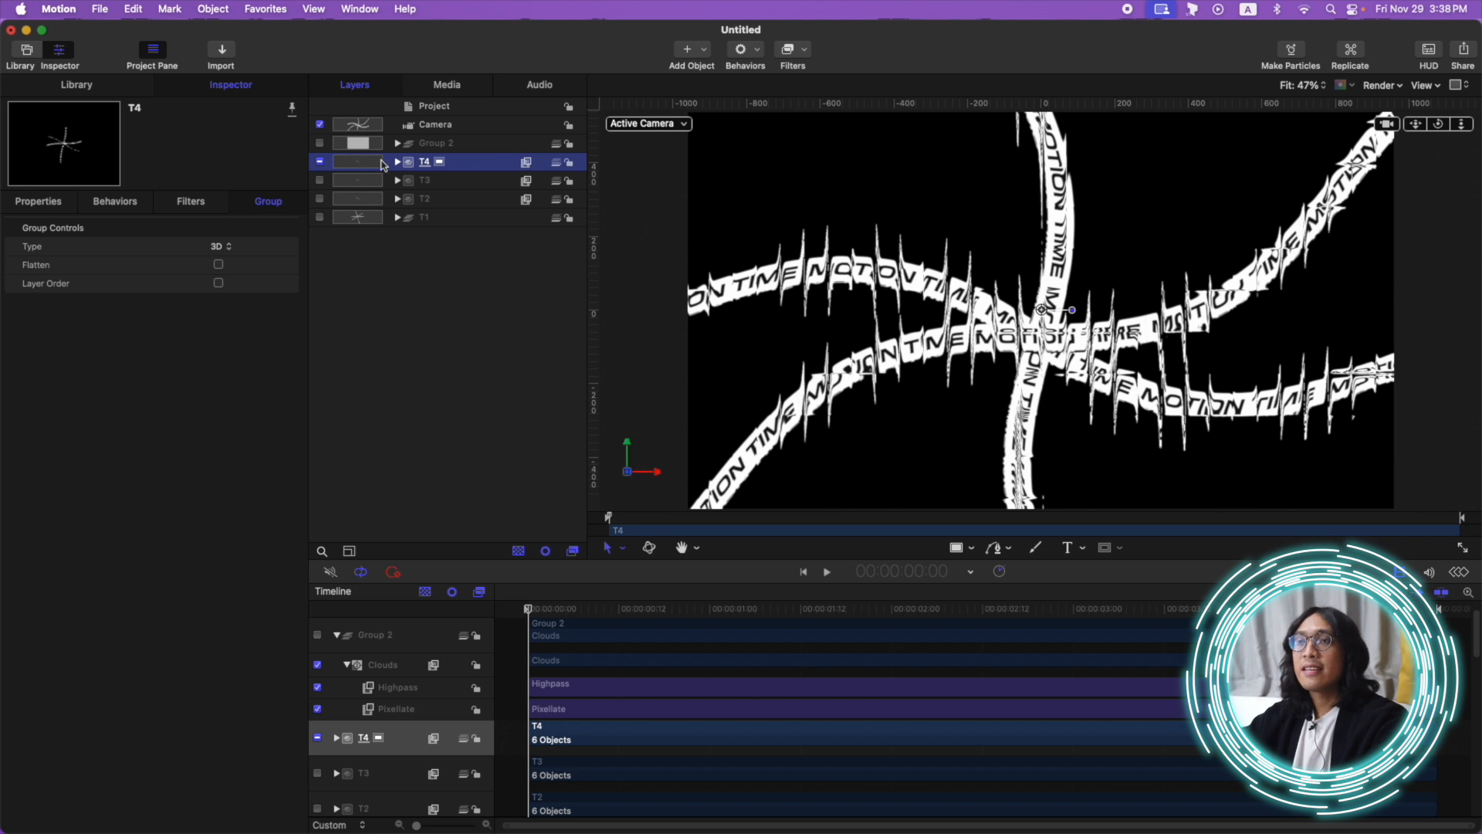
# - Delete the Bump Map and Twirl filters from T4
pyautogui.click(398, 161)
pyautogui.click(457, 179)
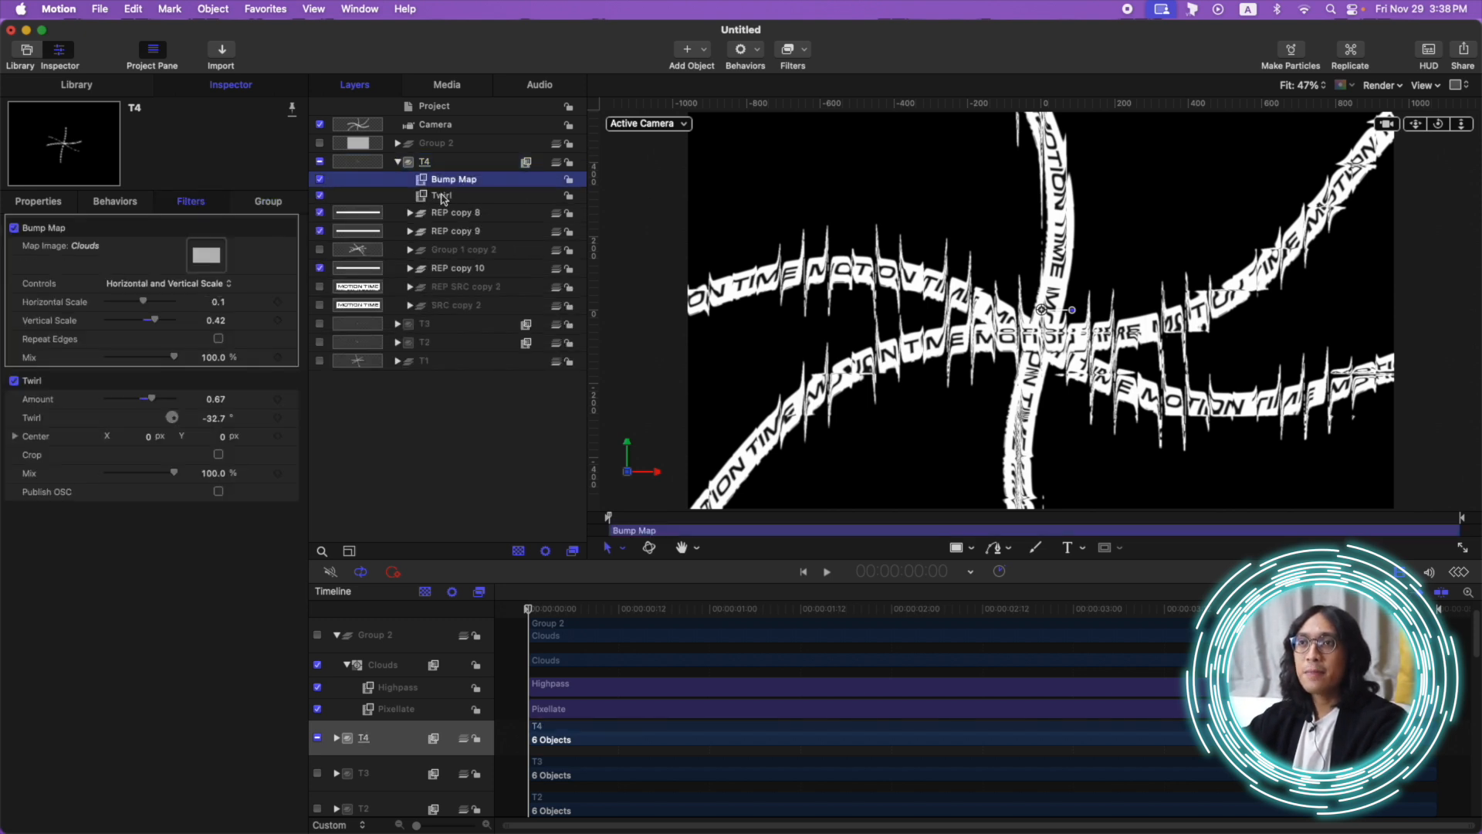
pyautogui.keyDown('shift'); pyautogui.click(443, 197); pyautogui.keyUp('shift')
pyautogui.press('Delete')
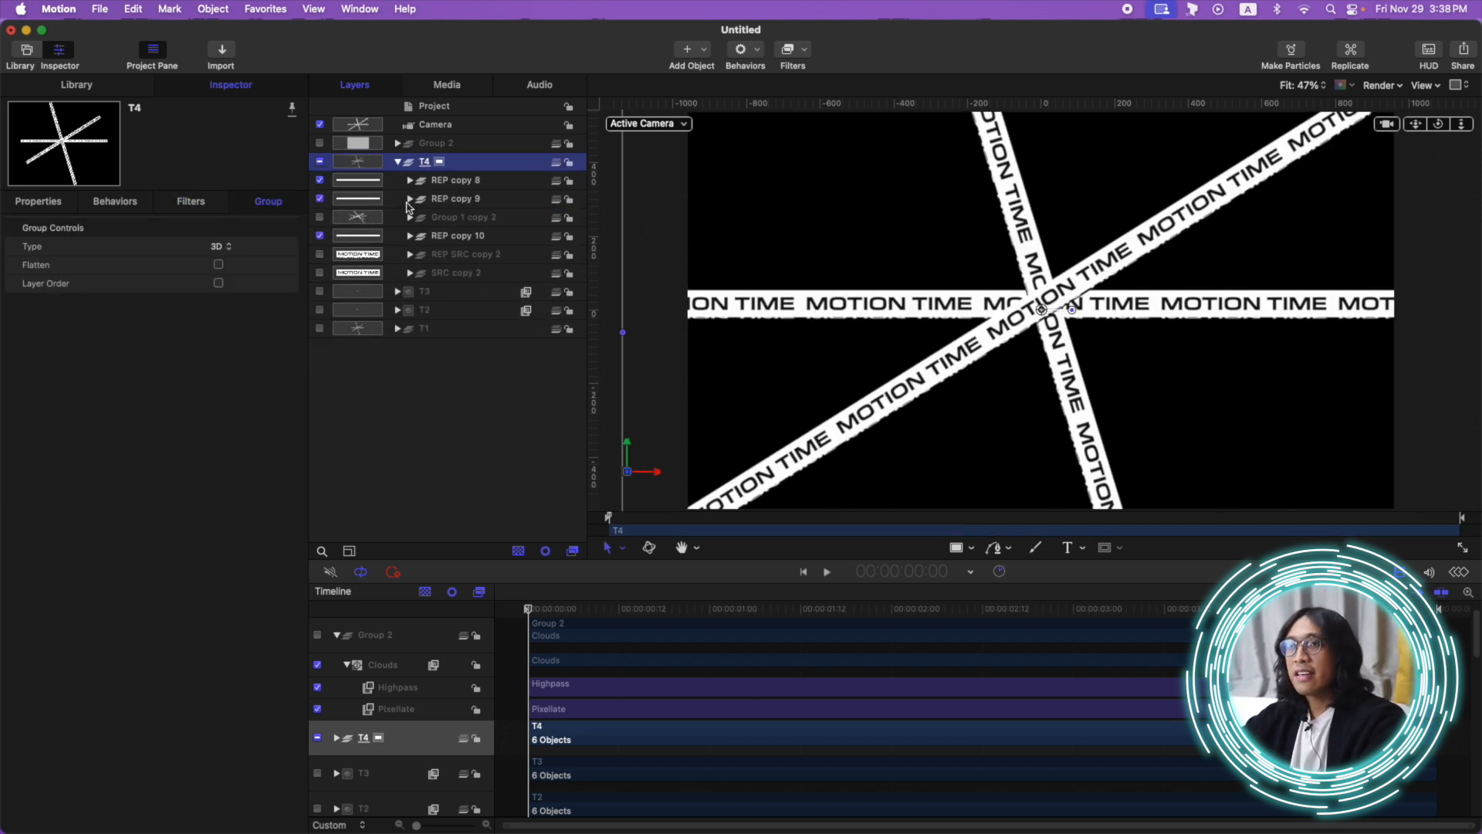
# - Delete the three REP copy groups and the Group 1 copy from T4
pyautogui.click(461, 182)
pyautogui.keyDown('shift'); pyautogui.click(464, 201); pyautogui.keyUp('shift')
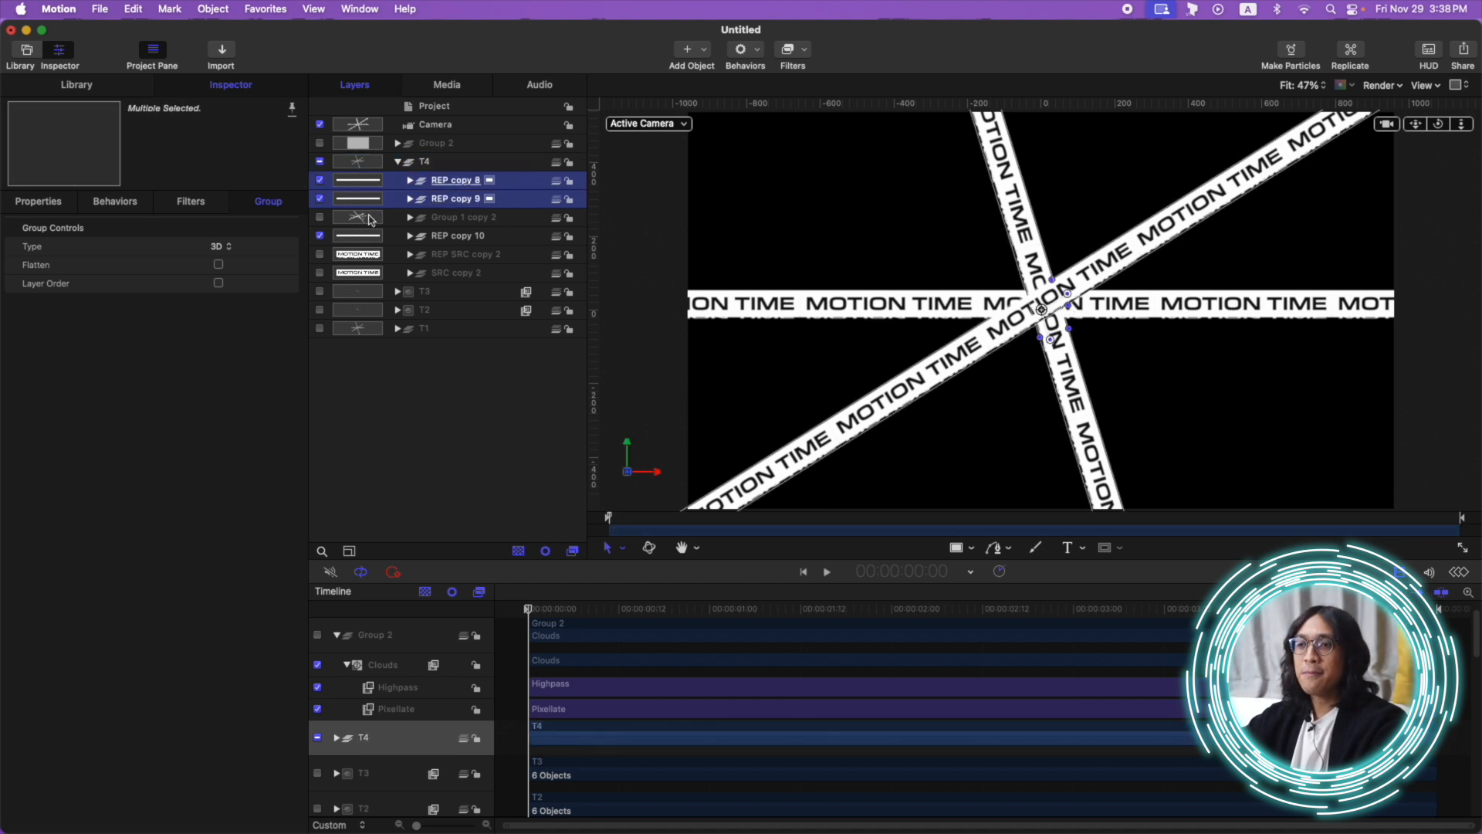
pyautogui.keyDown('shift'); pyautogui.click(463, 217); pyautogui.keyUp('shift')
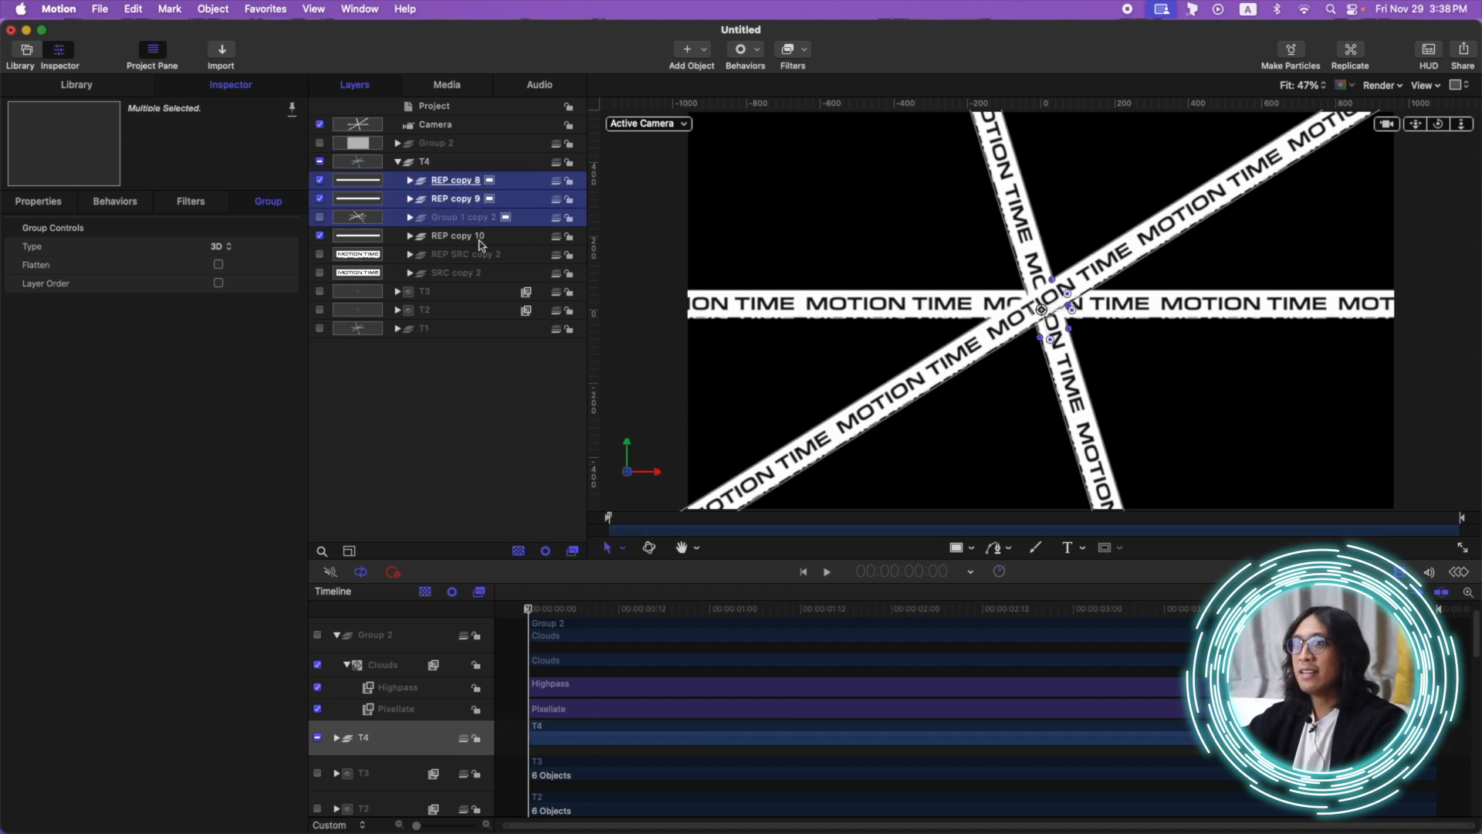
pyautogui.keyDown('shift'); pyautogui.click(478, 238); pyautogui.keyUp('shift')
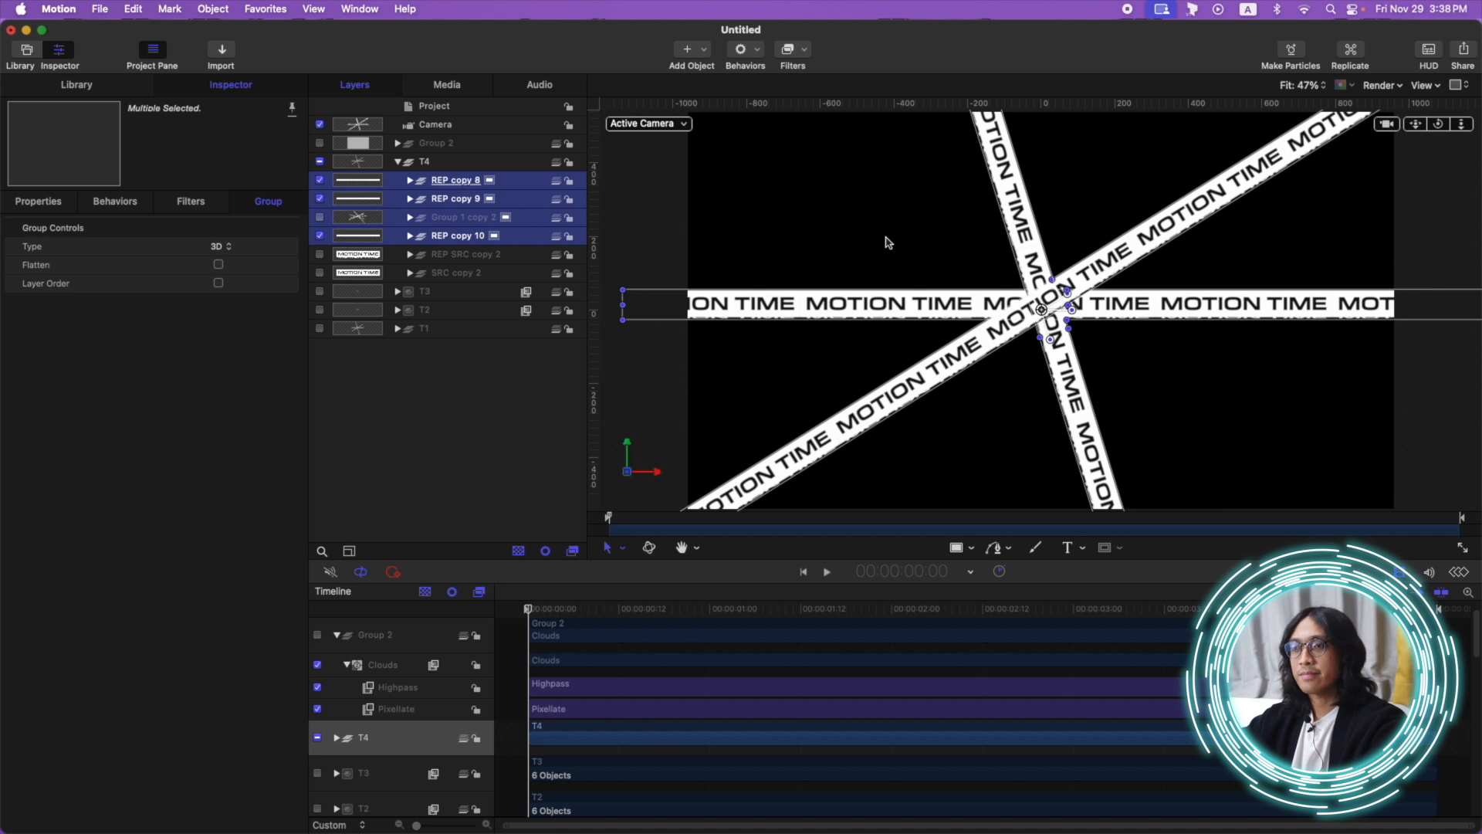
pyautogui.press('Delete')
# - Show REP SRC copy 2 in T4, scrub through its spin and check its nested layers
pyautogui.click(479, 180)
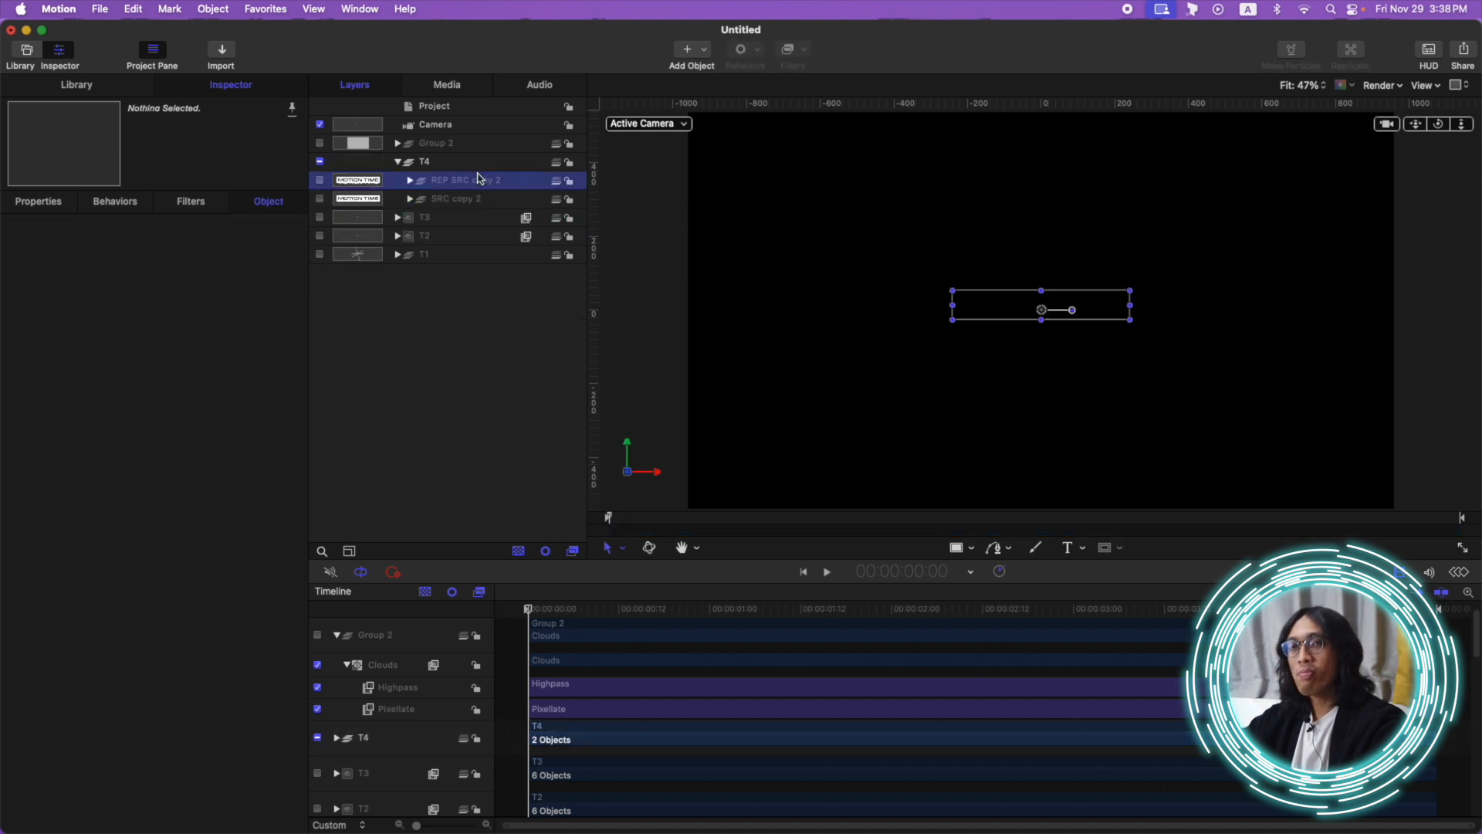
pyautogui.click(317, 181)
pyautogui.moveTo(548, 611); pyautogui.dragTo(1051, 602)
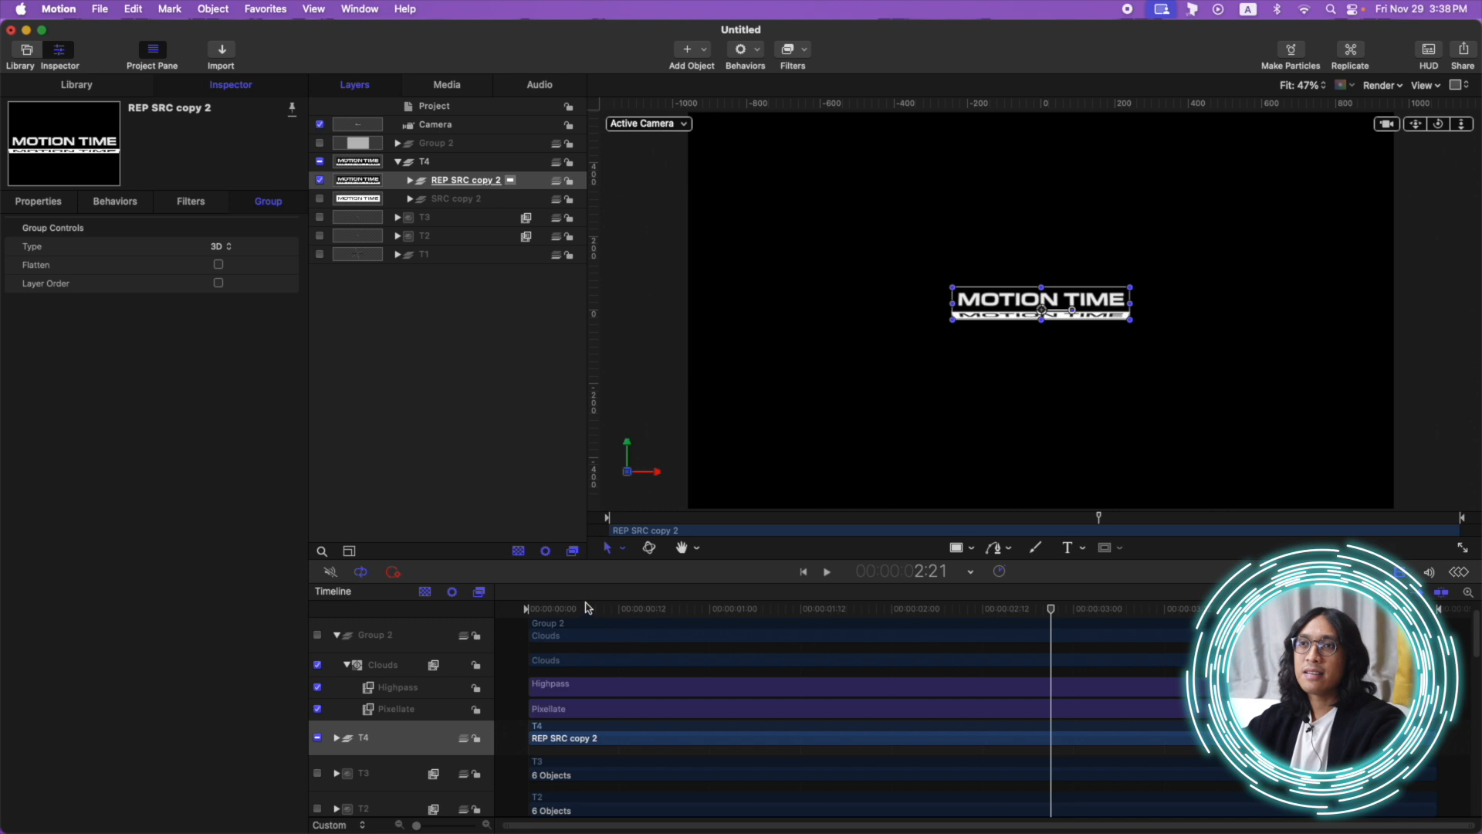
pyautogui.moveTo(590, 608); pyautogui.dragTo(377, 611)
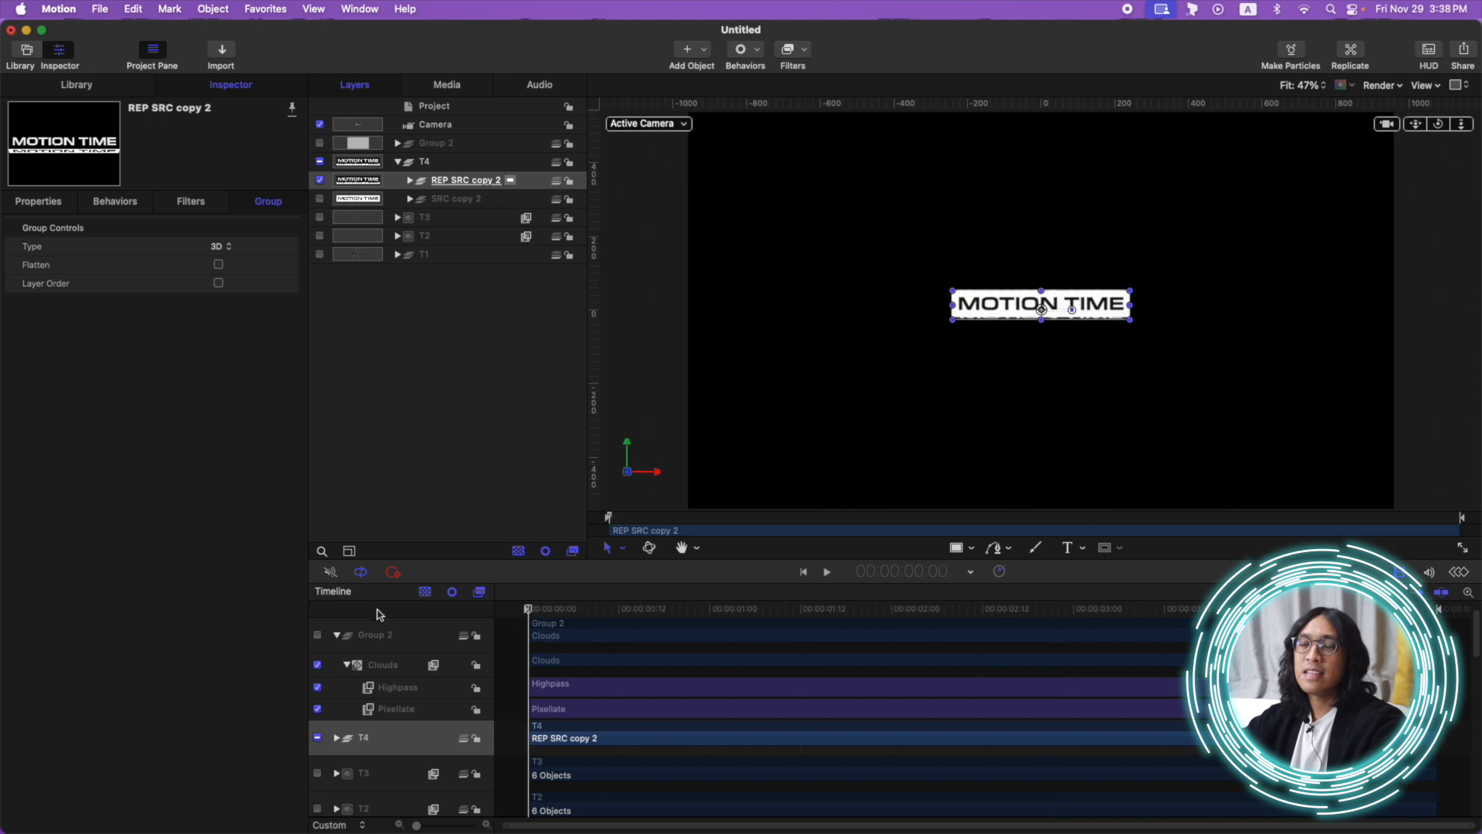
pyautogui.click(39, 202)
pyautogui.click(409, 180)
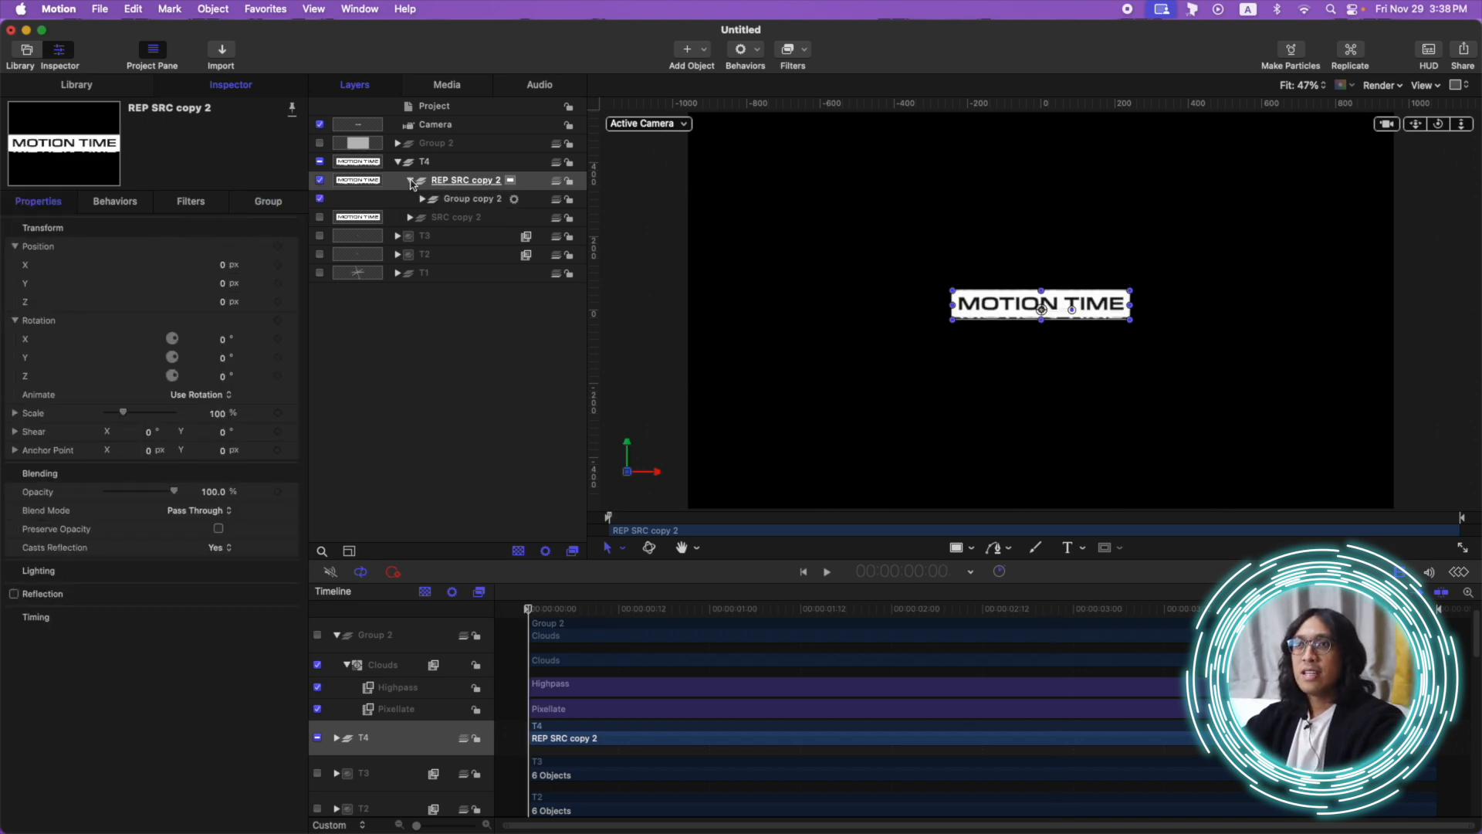
pyautogui.click(423, 200)
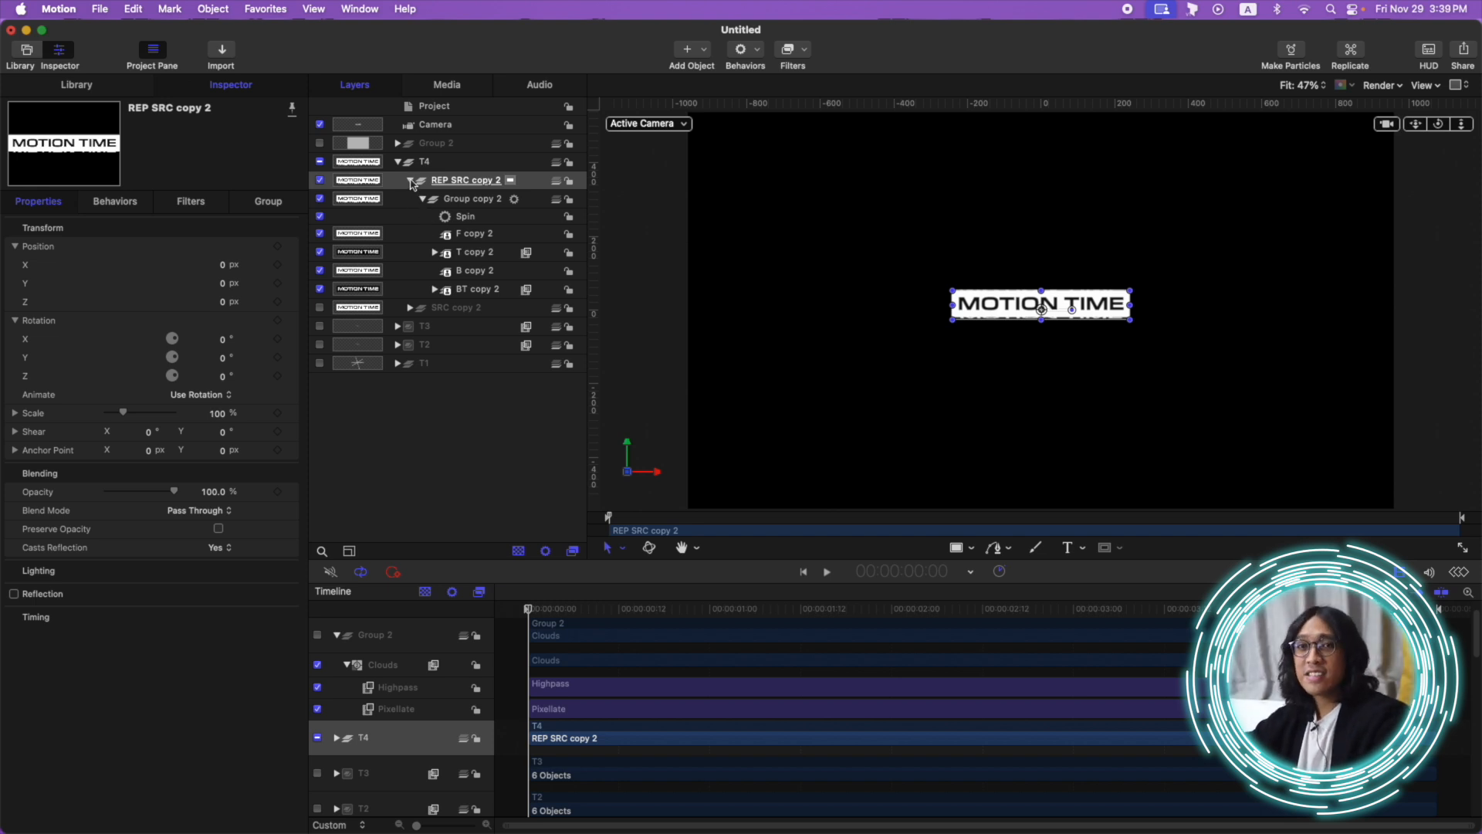
pyautogui.click(411, 180)
# - Rename REP SRC copy 2 in T4 as REP SRC
pyautogui.click(476, 182)
pyautogui.doubleClick(476, 182)
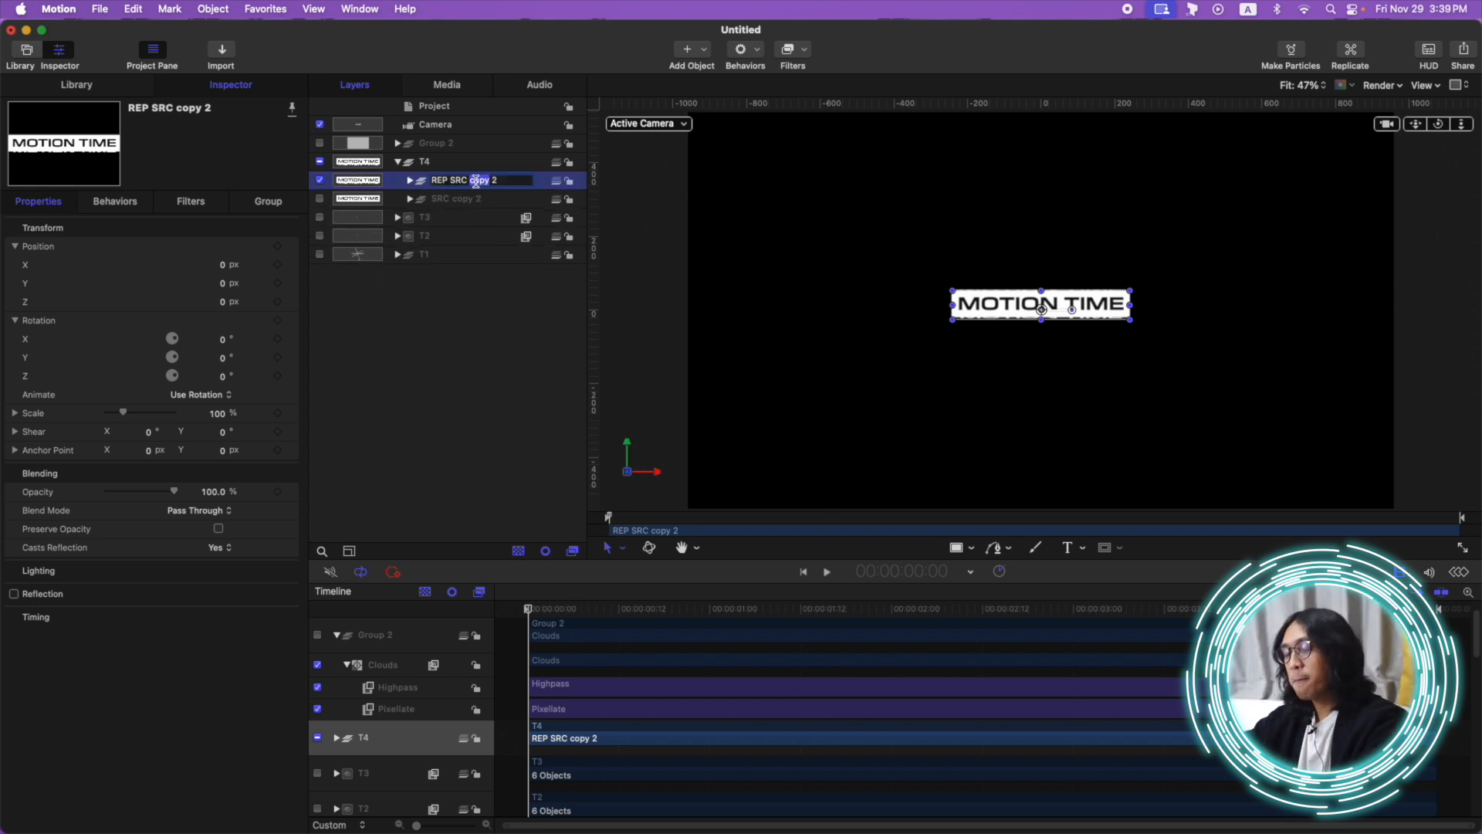
pyautogui.click(481, 182)
pyautogui.moveTo(507, 181); pyautogui.dragTo(469, 180)
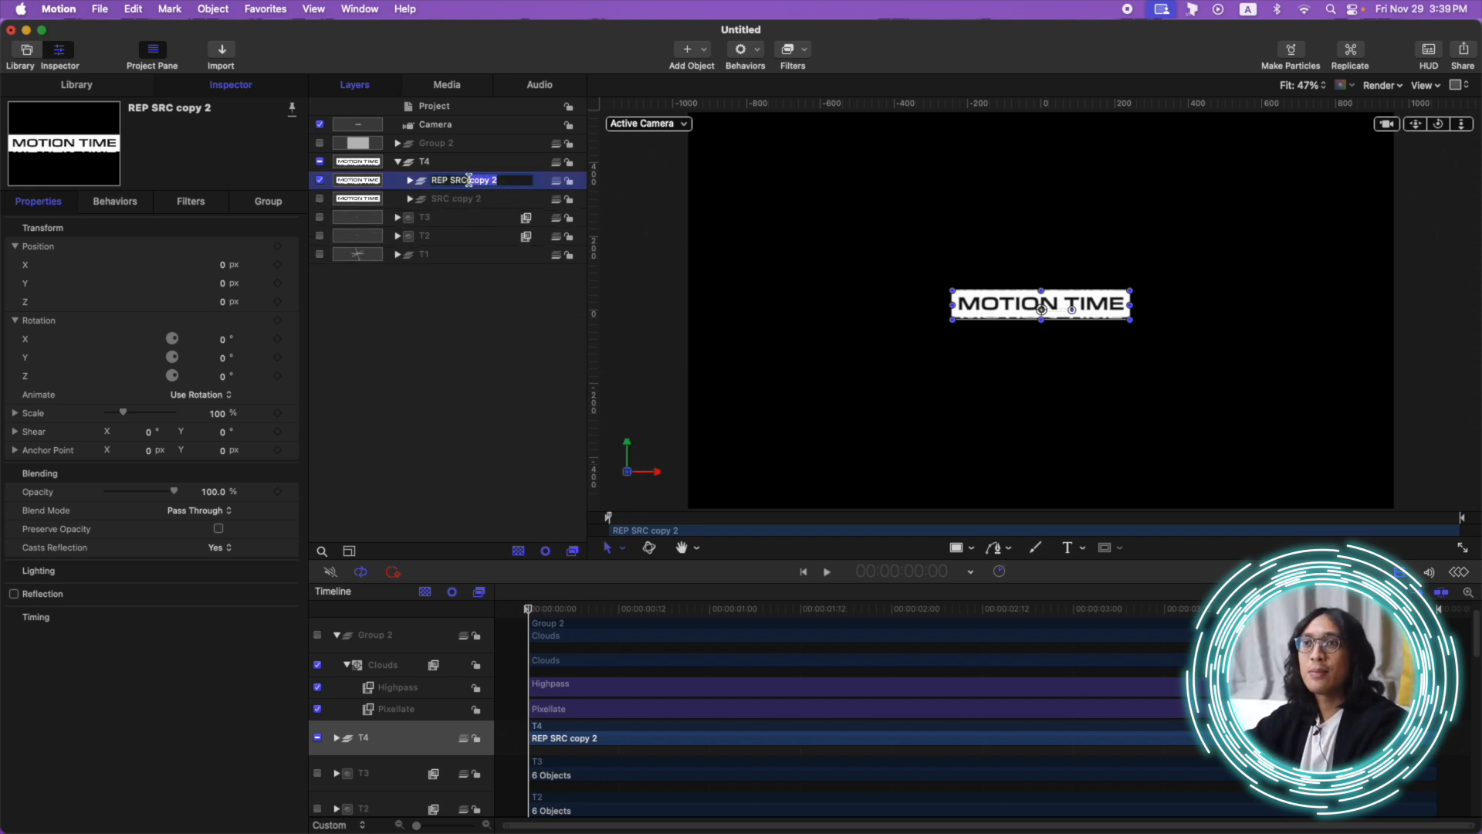
pyautogui.press('BackSpace')
pyautogui.press('Return')
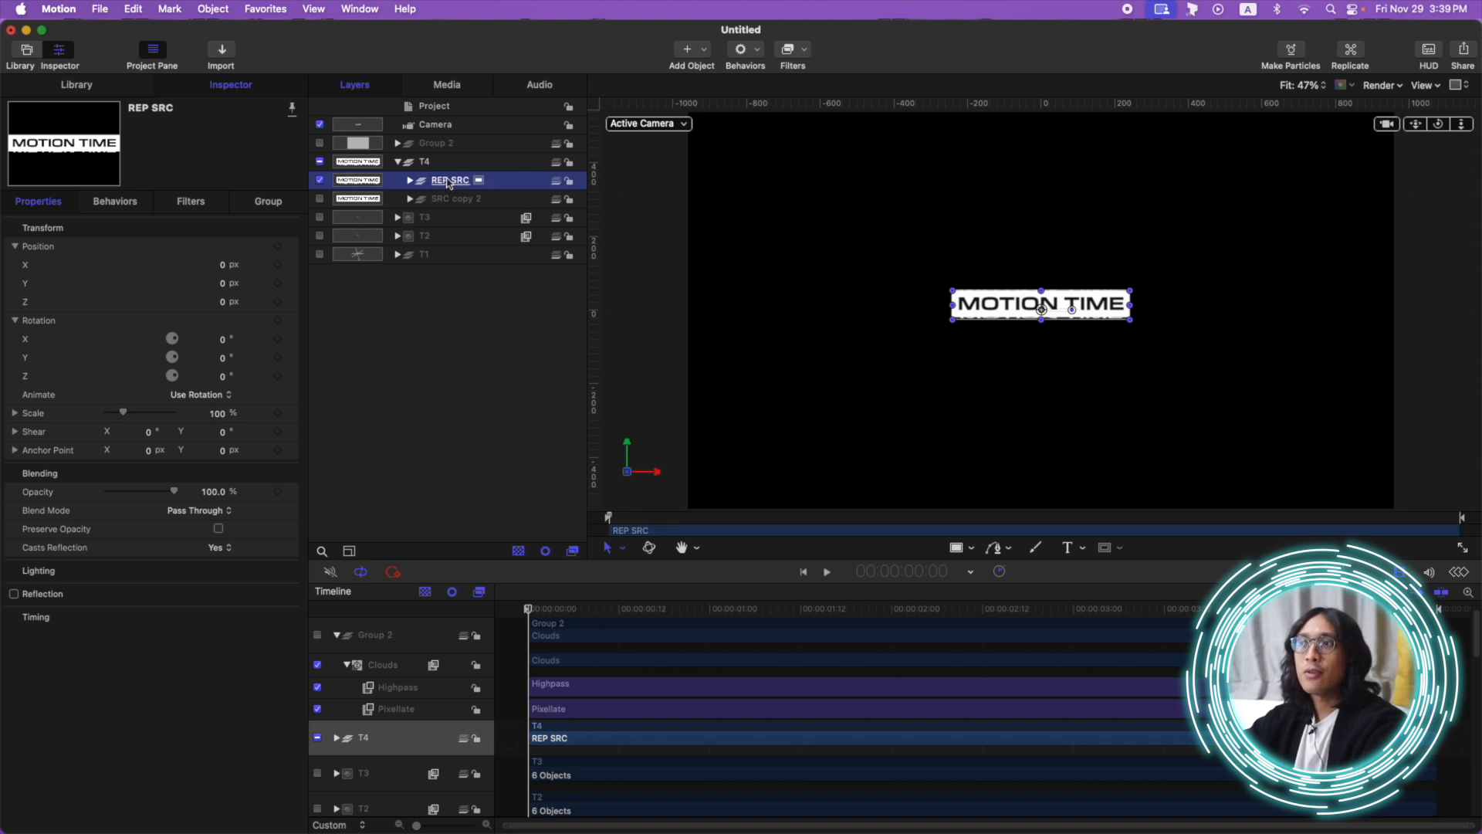
# - Replicate REP SRC, move the new replicator group to the top of T4 and select its replicator
pyautogui.press('l')
pyautogui.click(452, 277)
pyautogui.moveTo(452, 276); pyautogui.dragTo(370, 171)
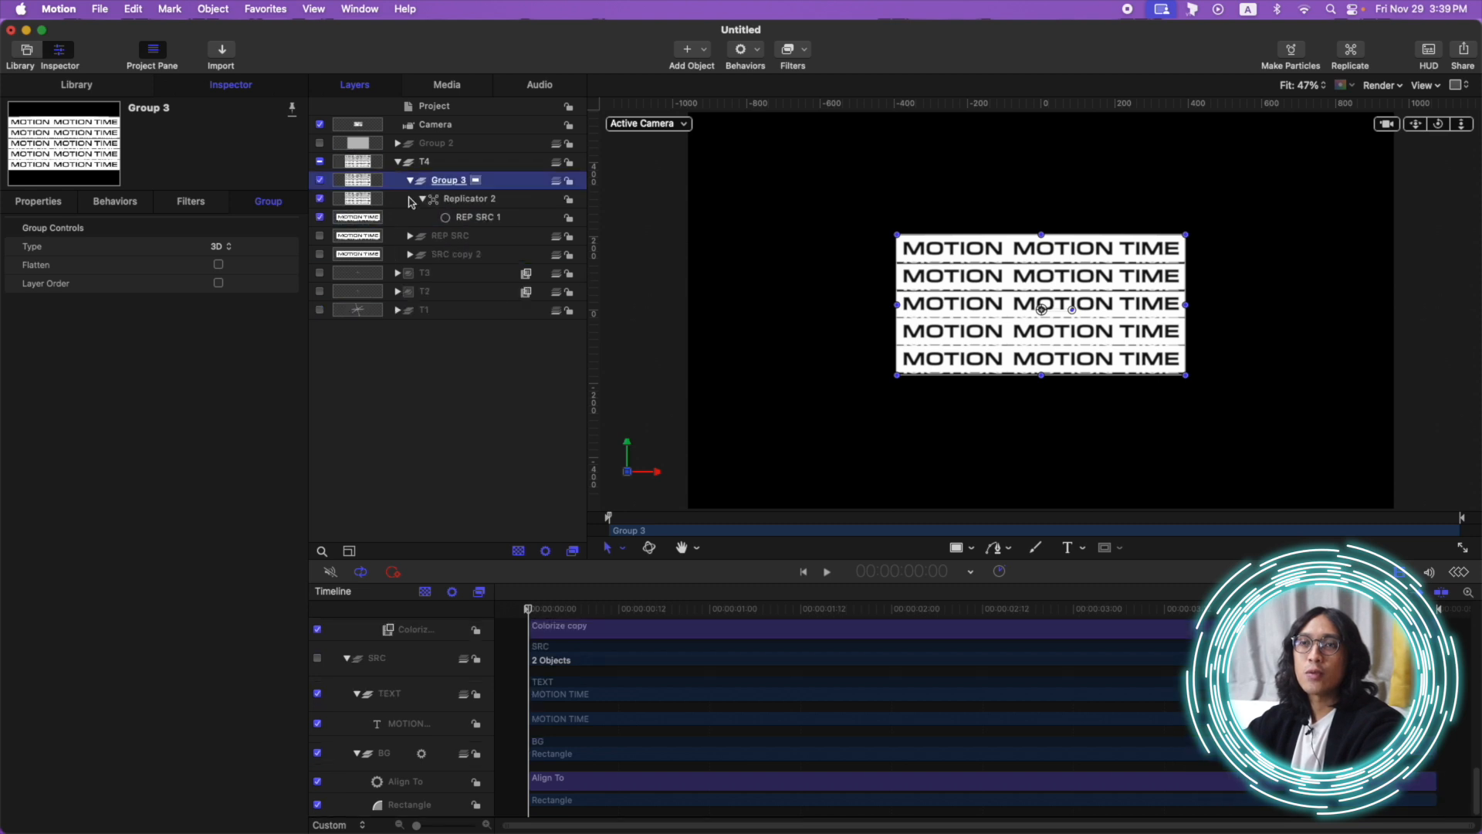
pyautogui.click(459, 198)
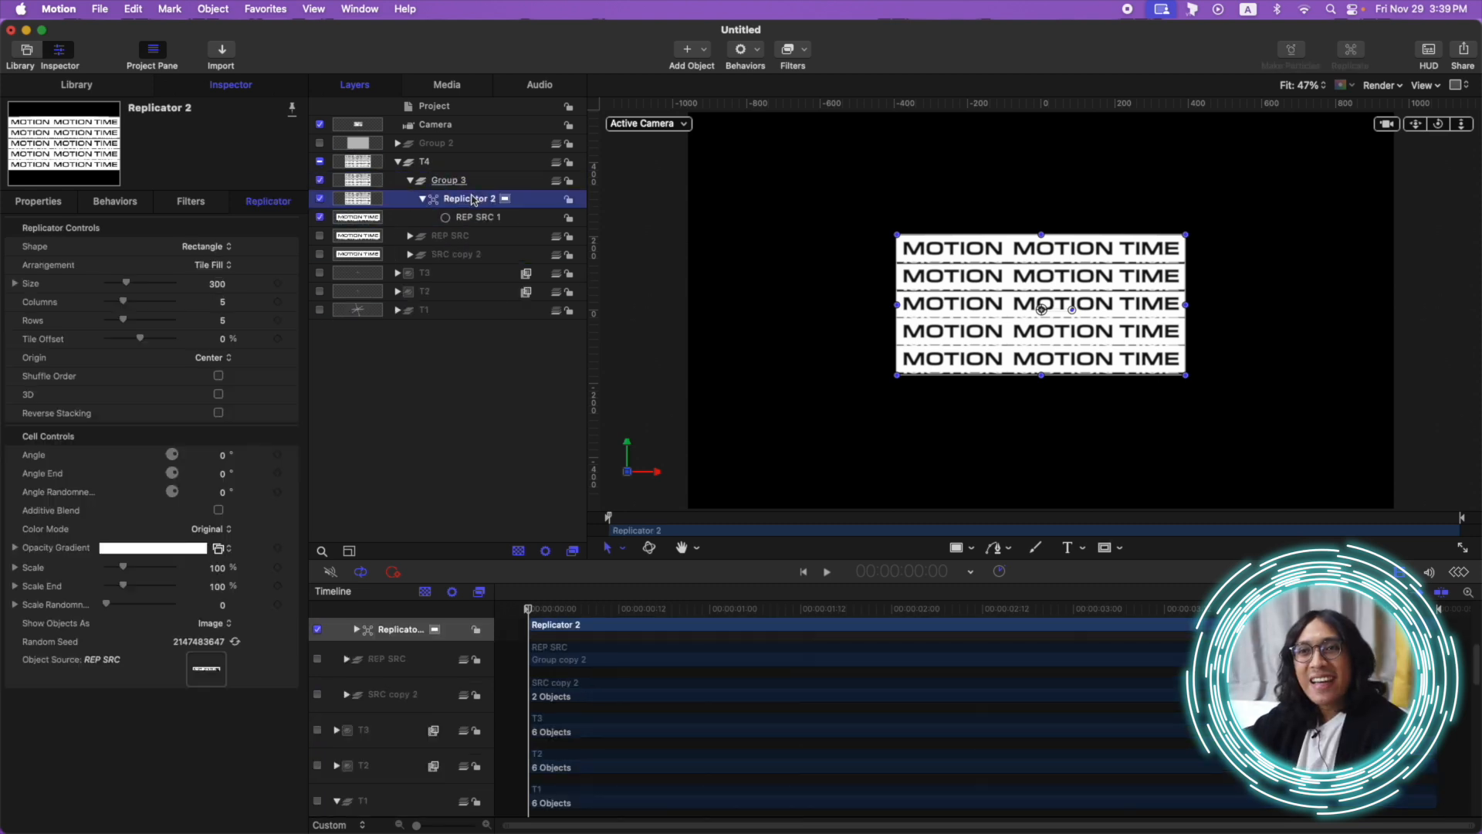
# - Make the REP SRC replicator in Group 3 3D and set its shape to Sphere
pyautogui.click(541, 199)
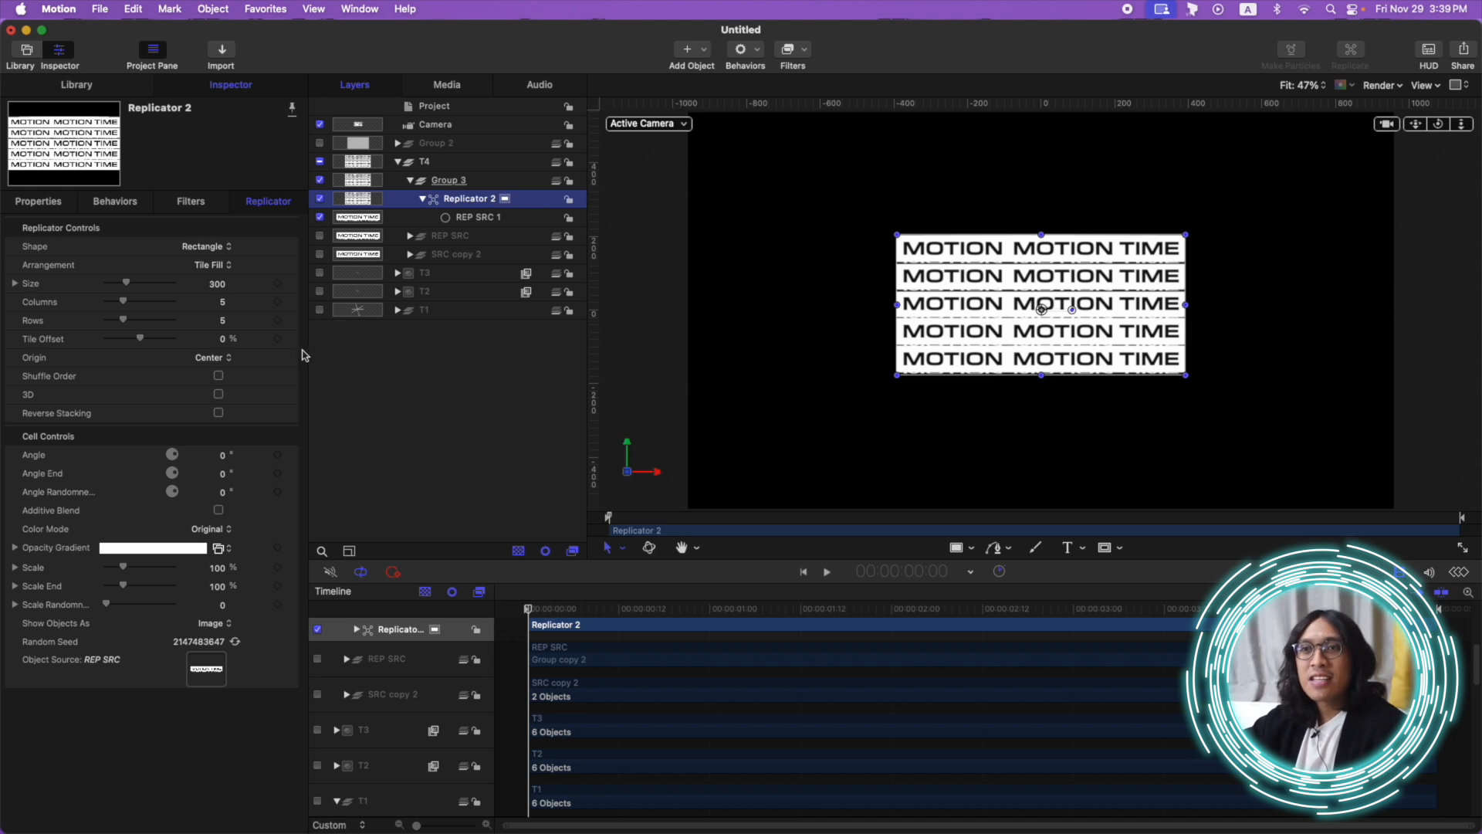
pyautogui.click(218, 394)
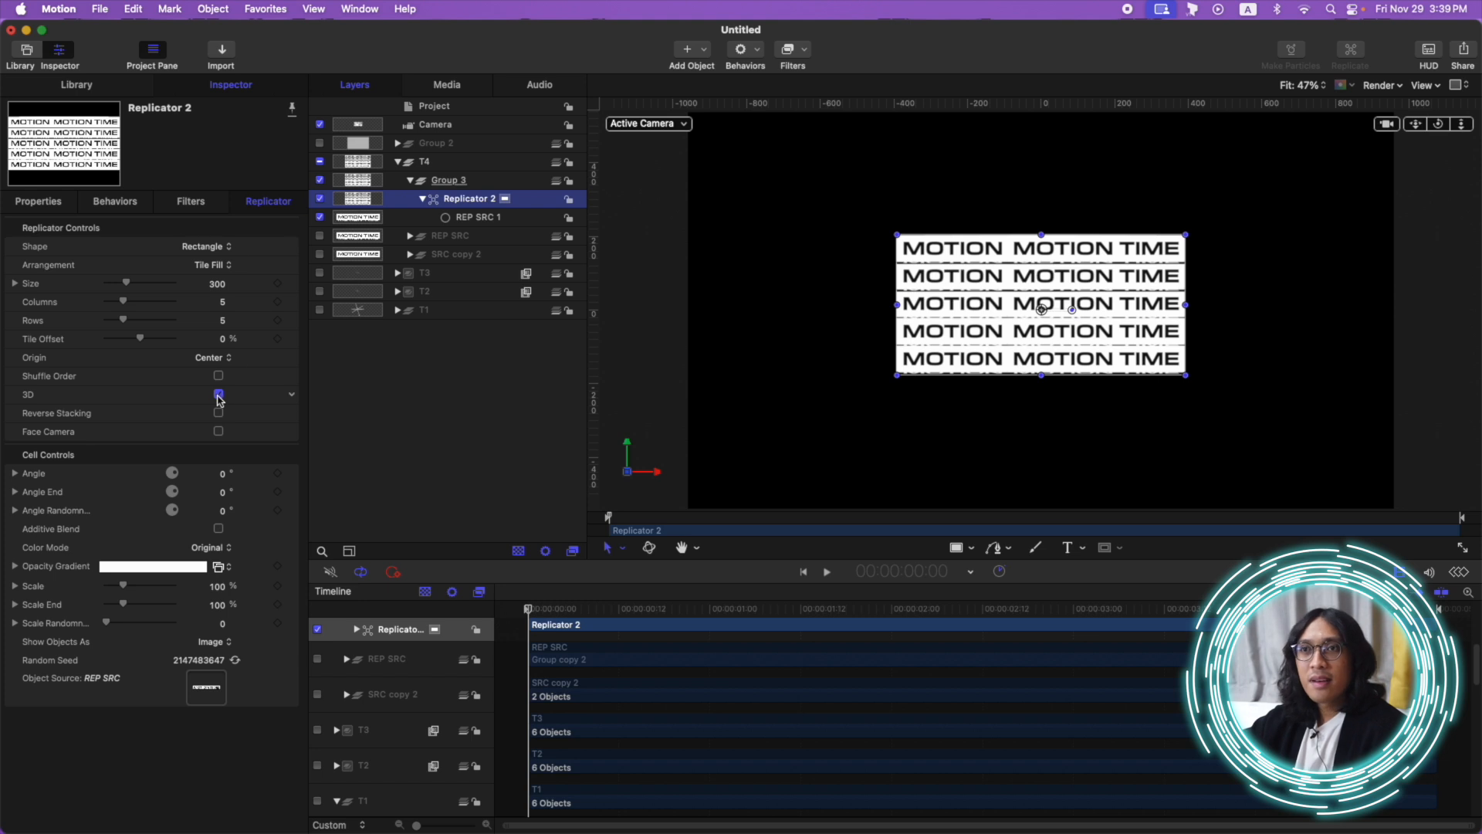
pyautogui.click(200, 249)
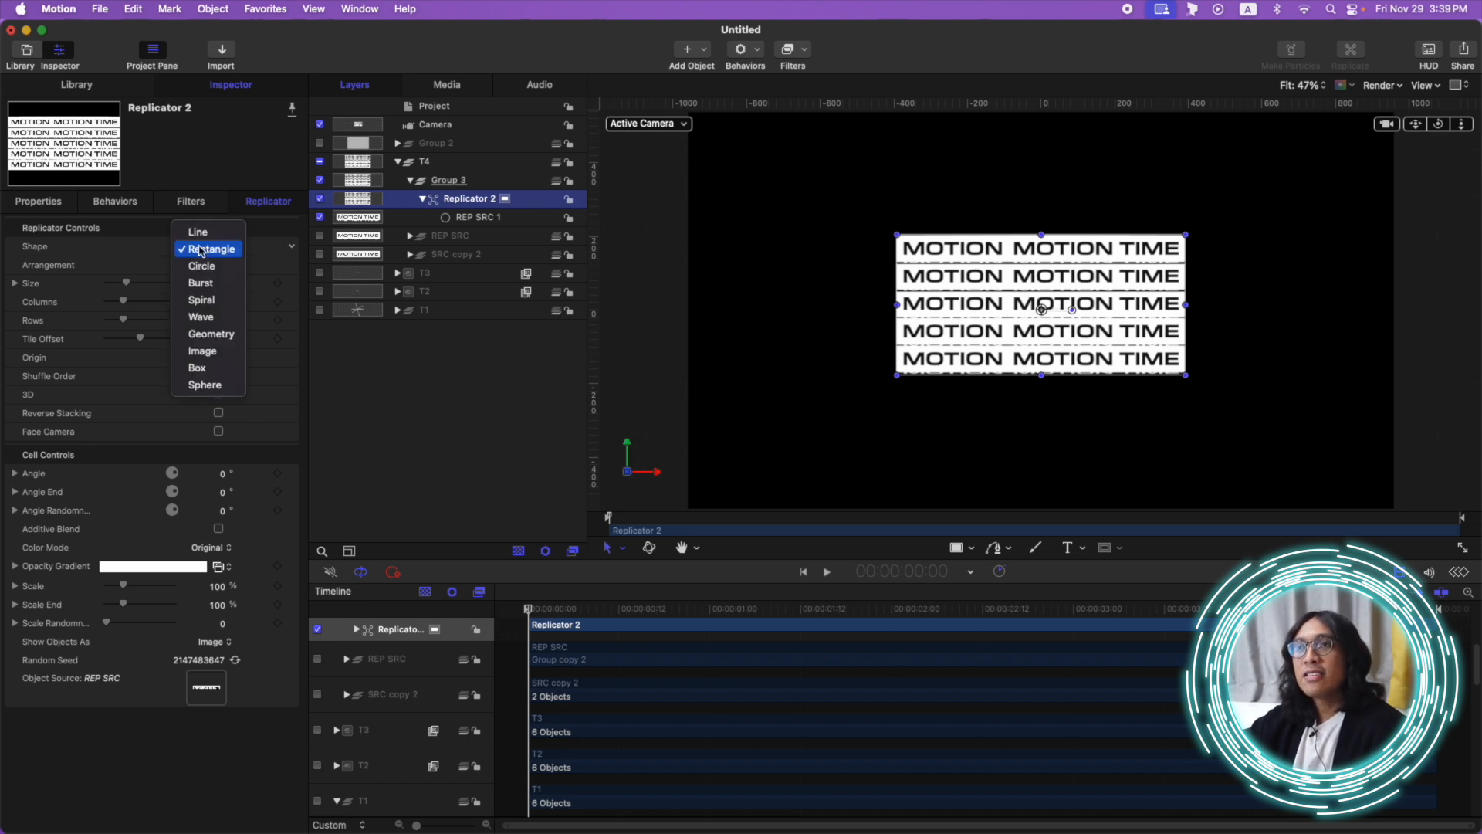
pyautogui.click(204, 384)
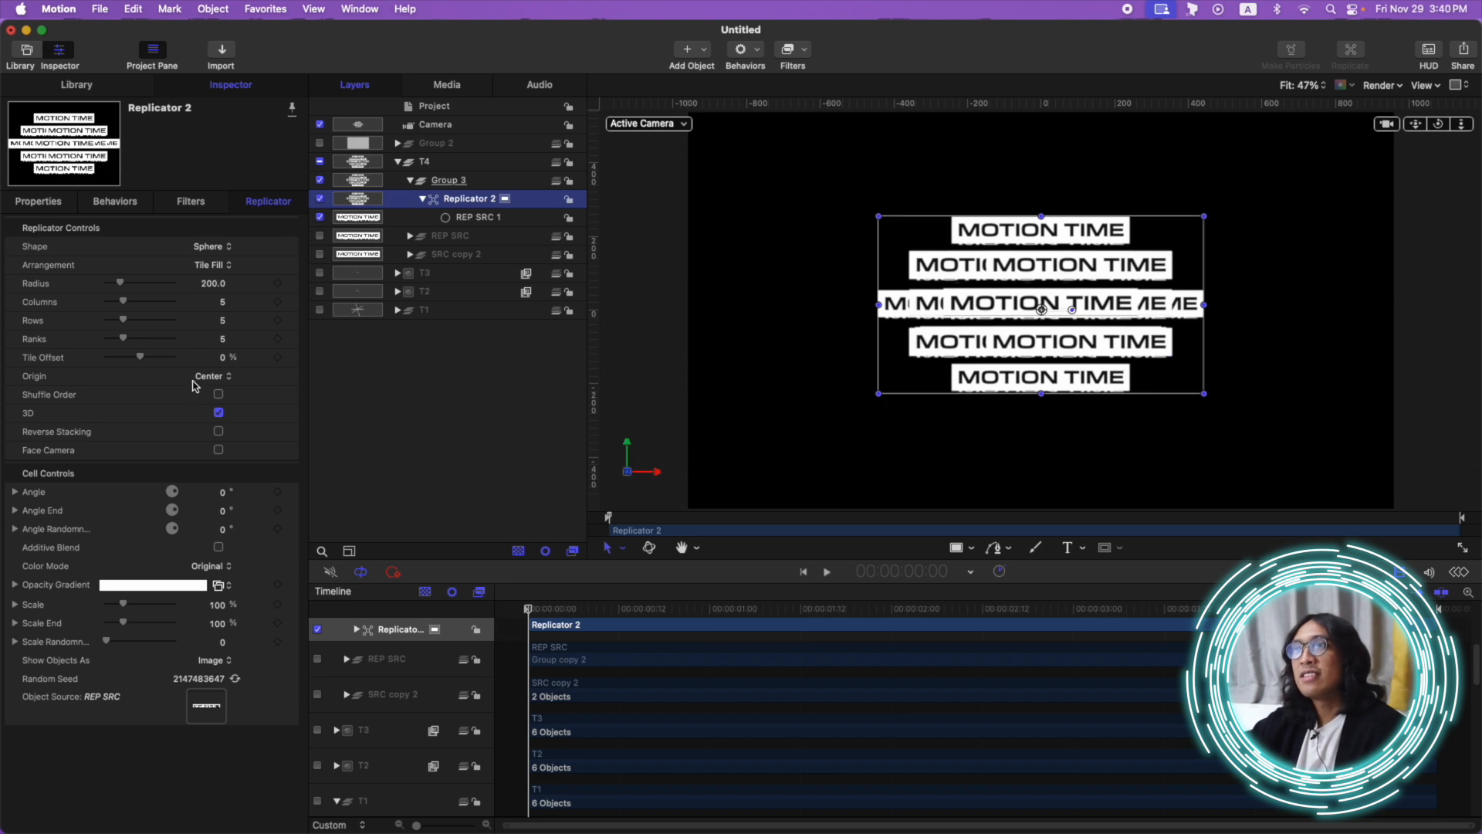
# - Apply the Sphere distortion filter to Group 3, preview it and set the filter's radius to 339
pyautogui.click(449, 183)
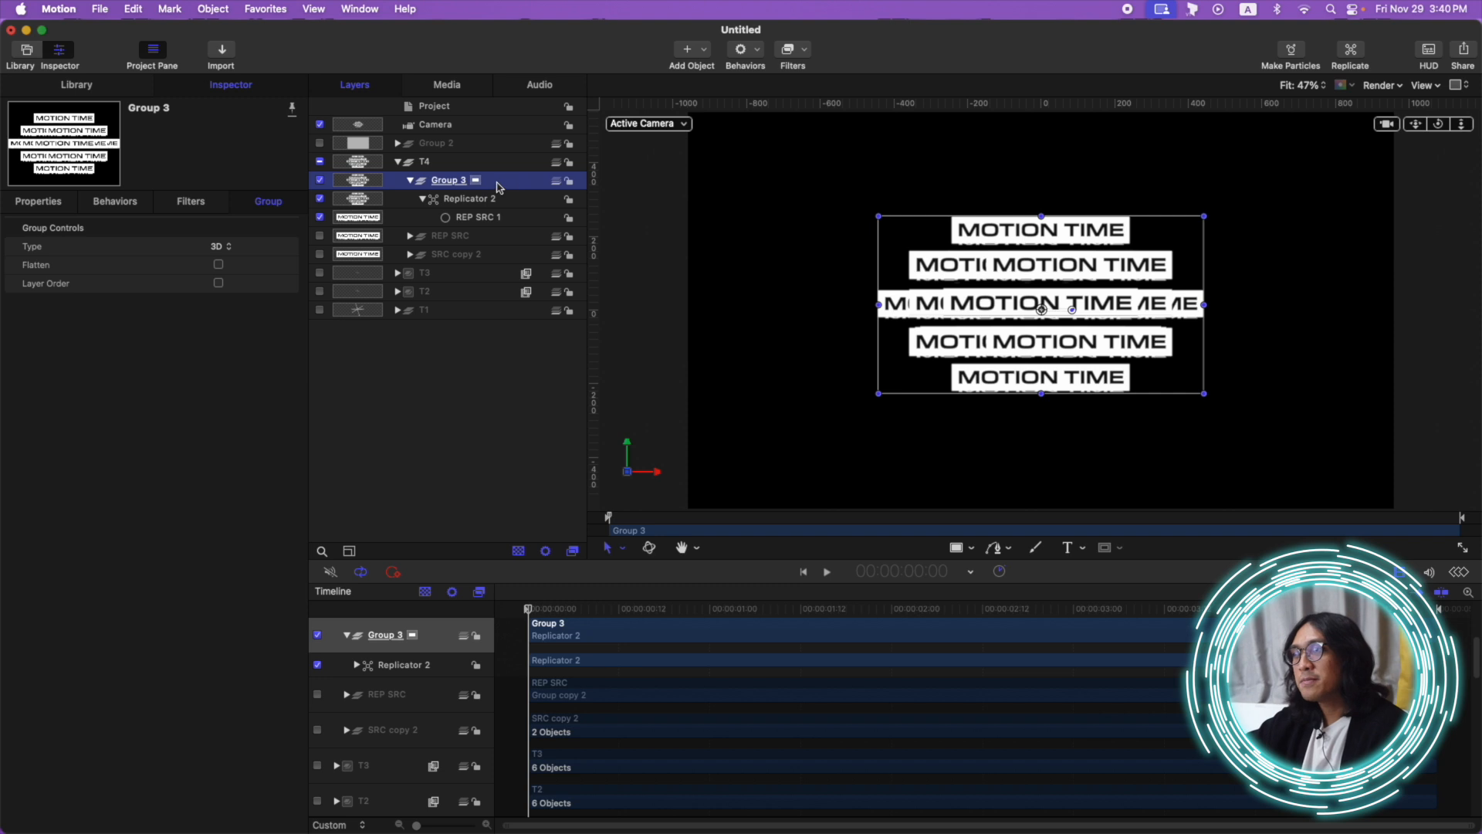
pyautogui.click(798, 53)
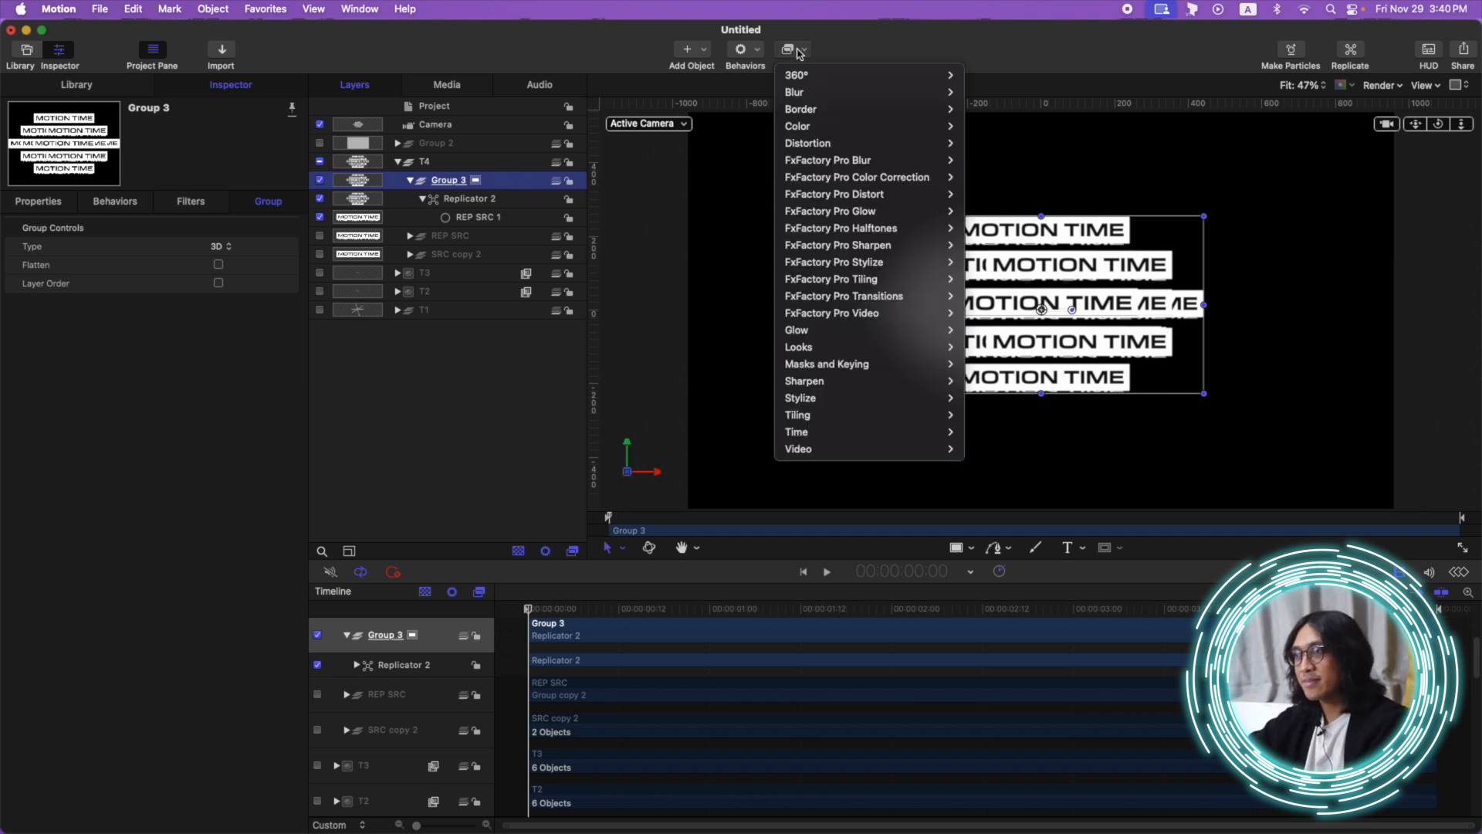
pyautogui.moveTo(911, 143)
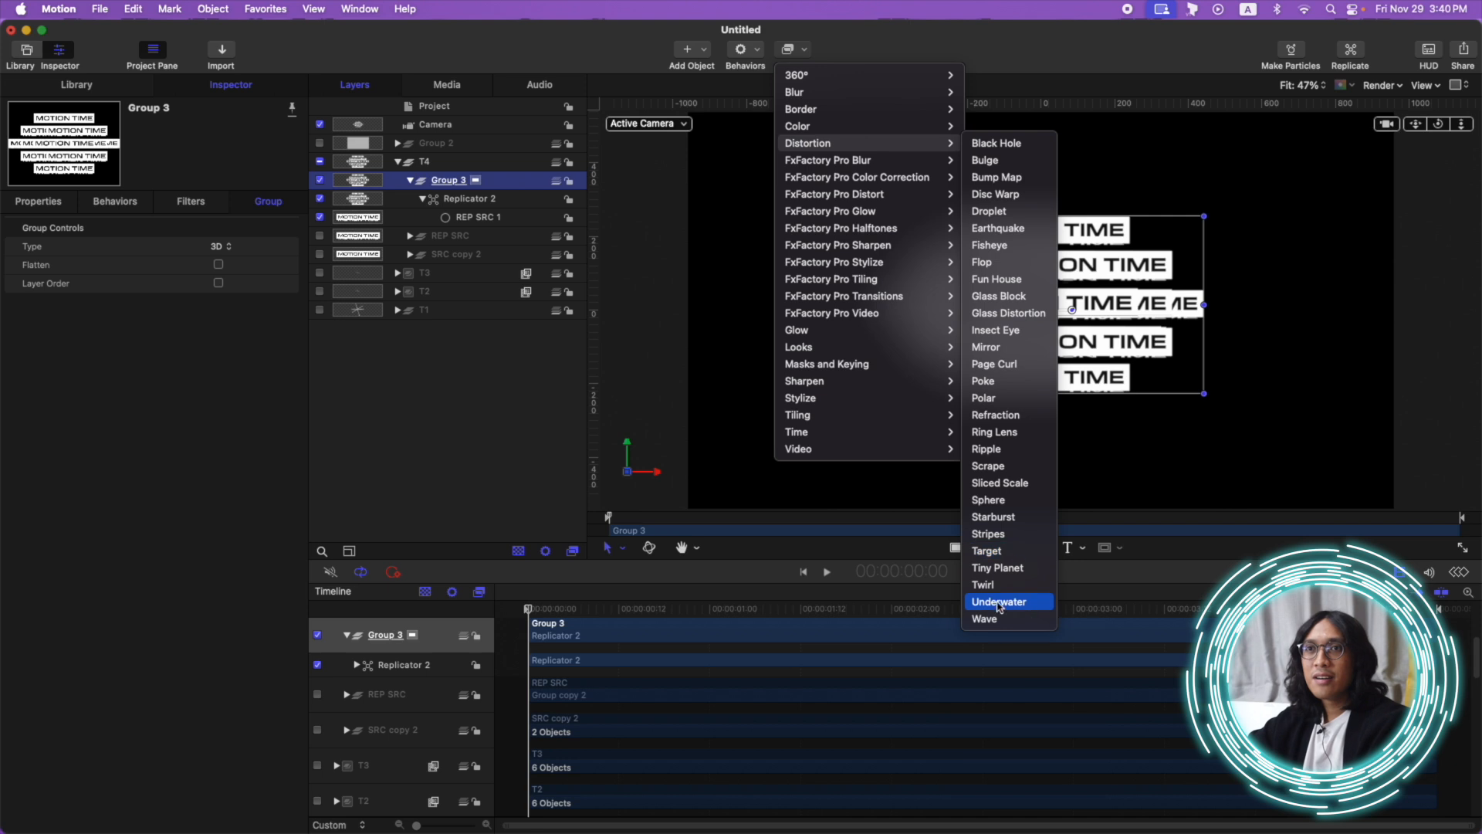
pyautogui.click(988, 499)
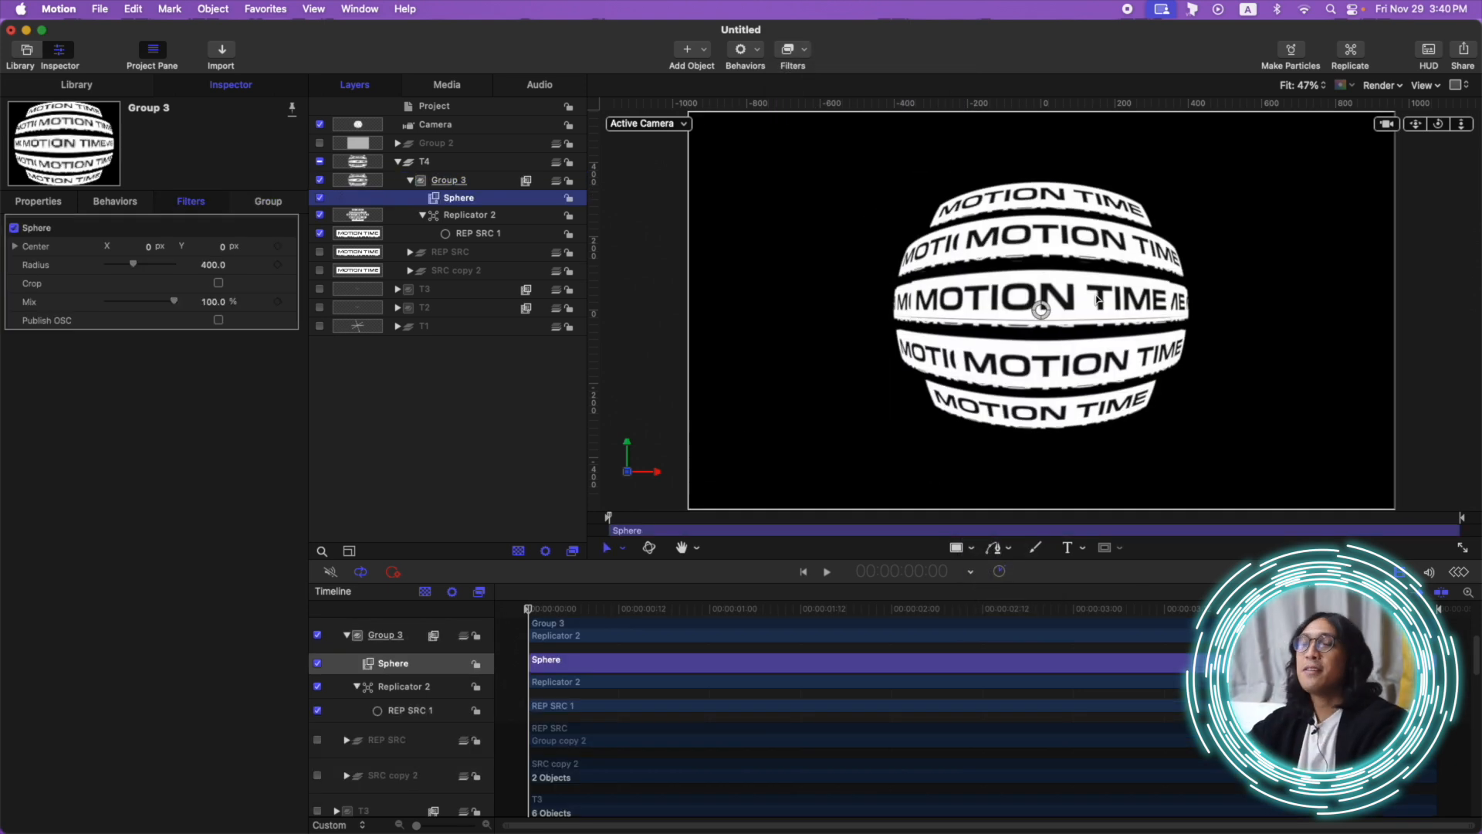
pyautogui.press('space')
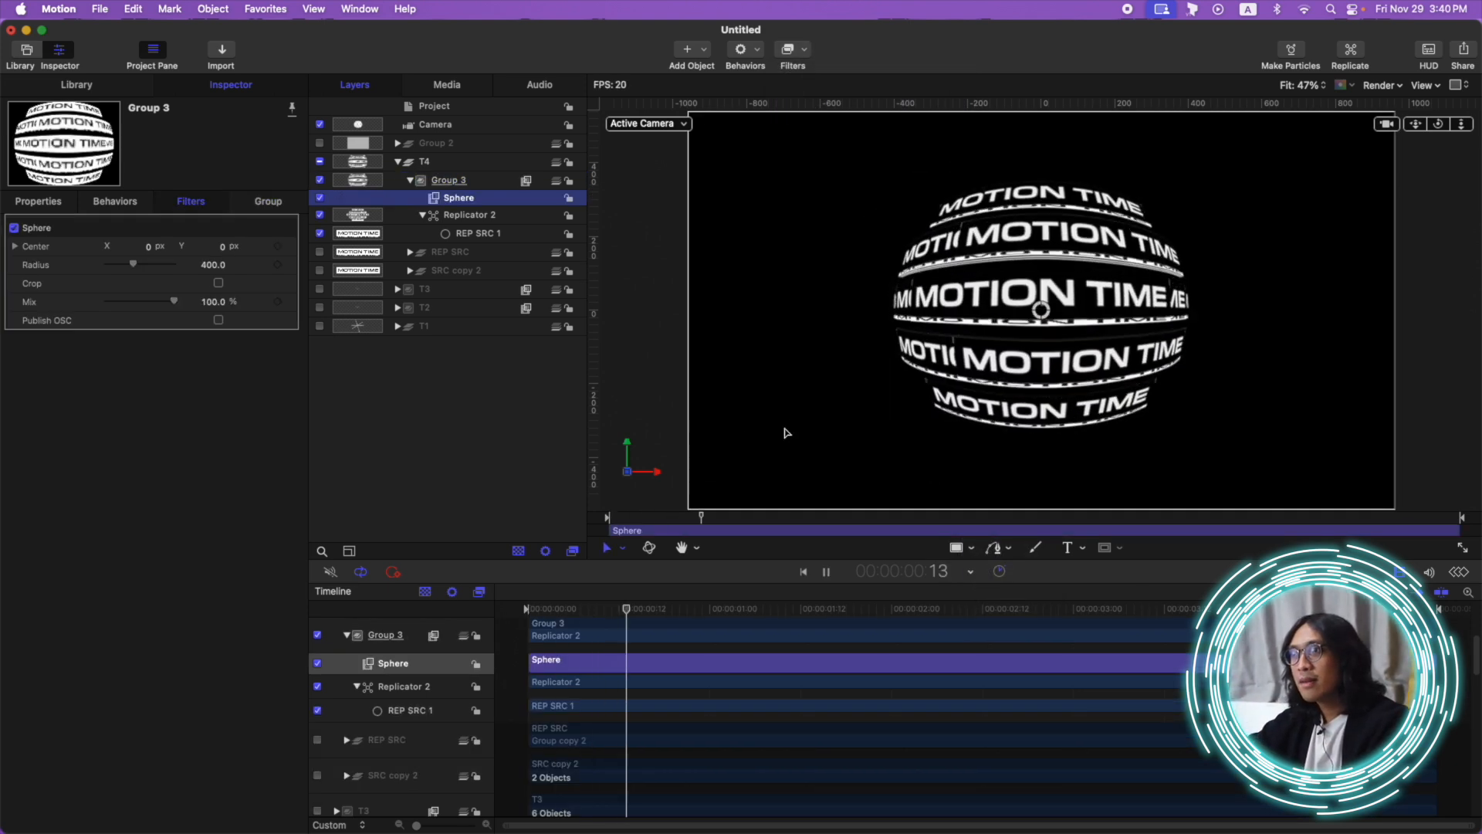
pyautogui.press('space')
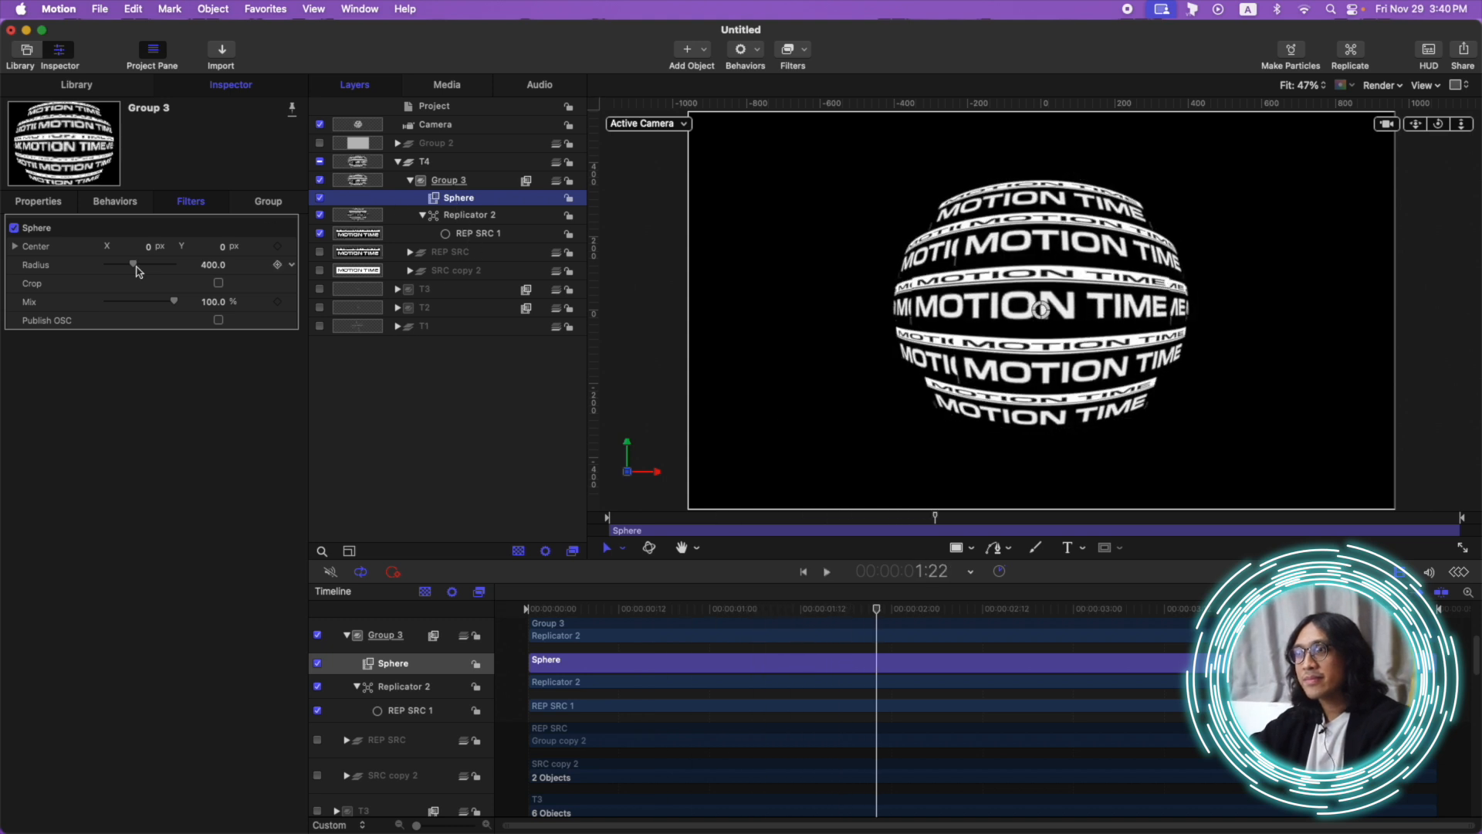
pyautogui.moveTo(132, 268); pyautogui.dragTo(132, 269)
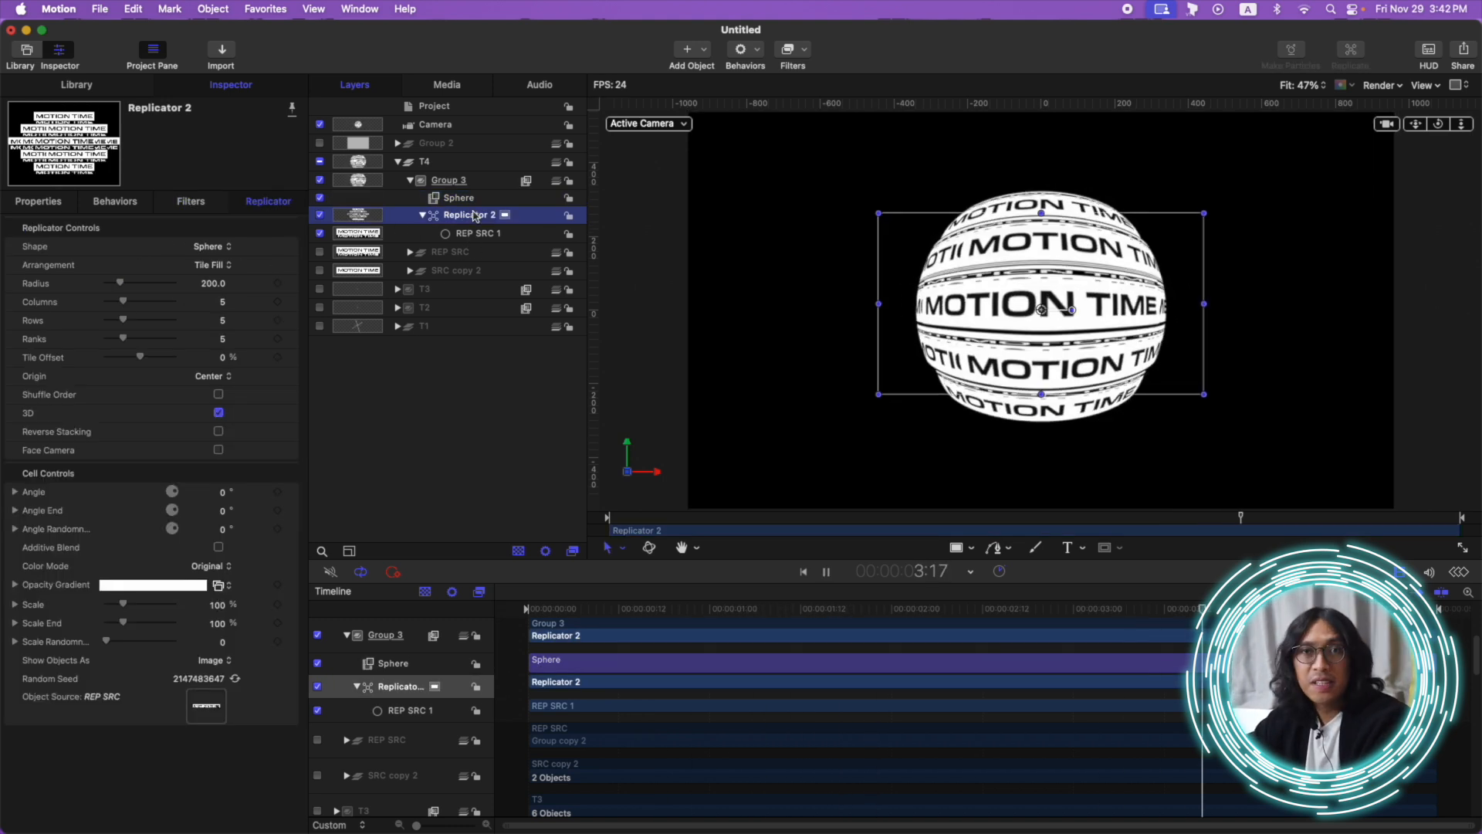
# - Try Additive Blend and an angle randomness of about 160° on Replicator 2, turning each back off
pyautogui.click(218, 547)
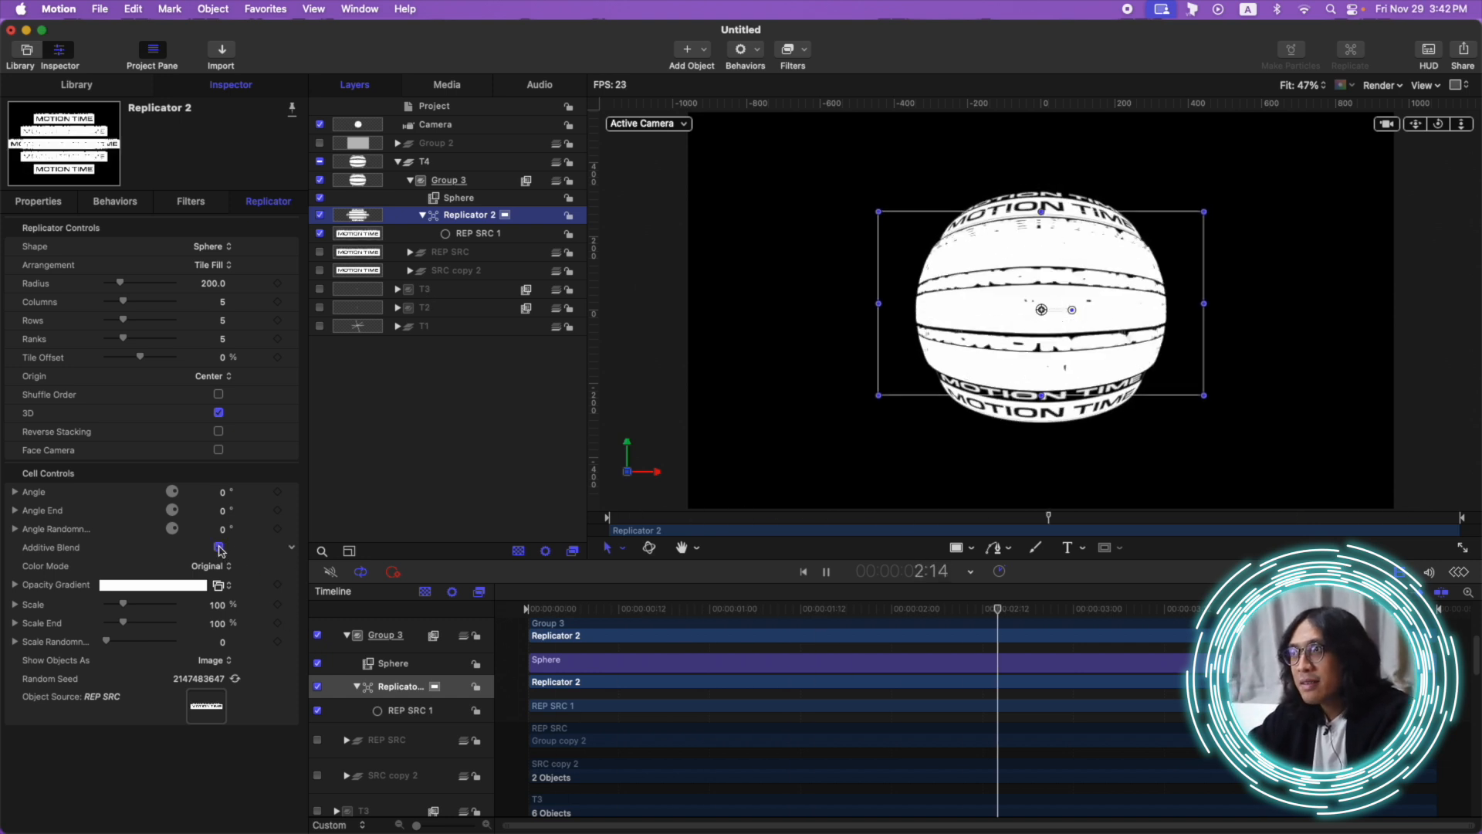
pyautogui.click(219, 548)
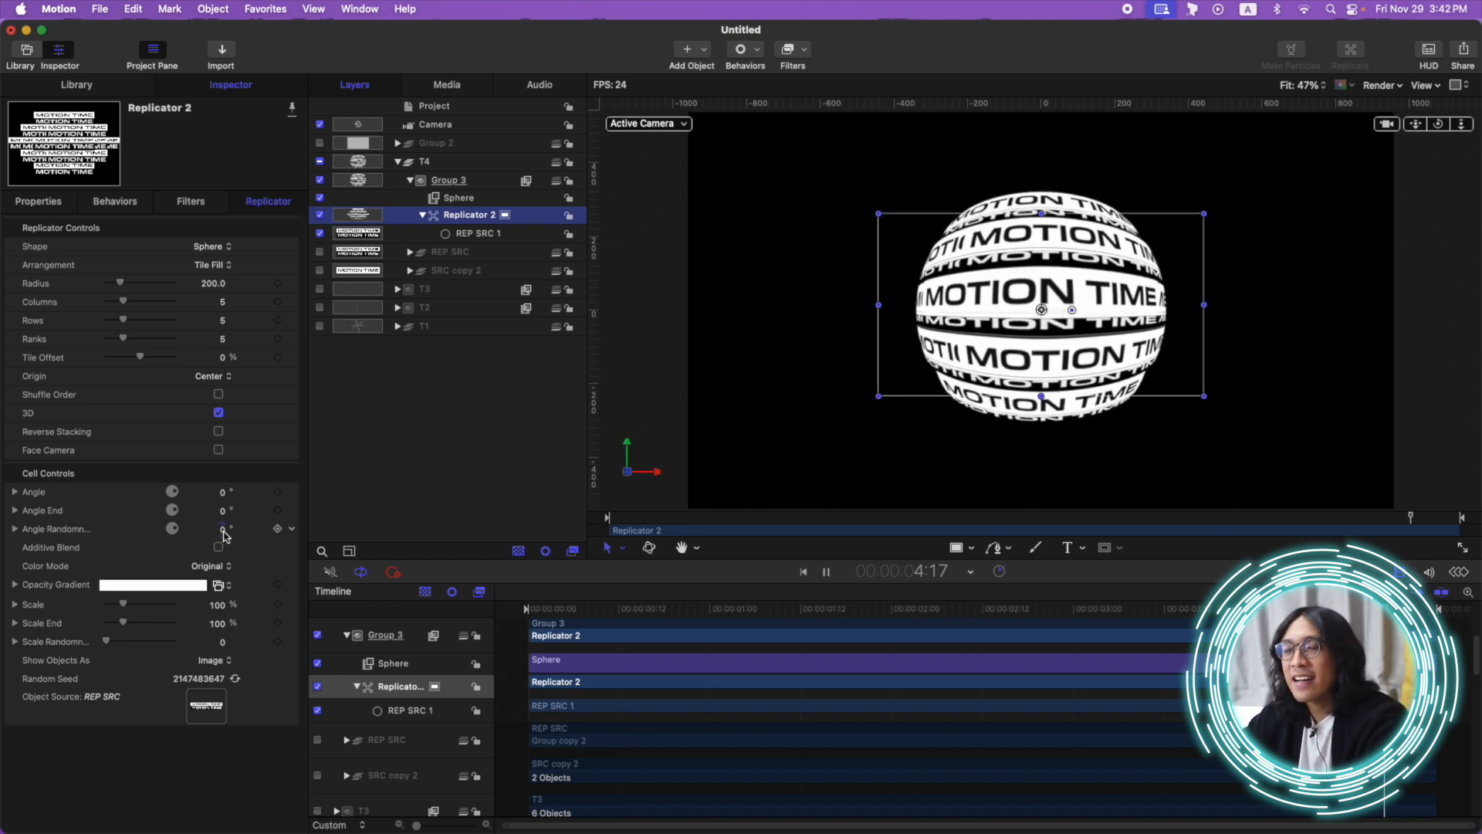
pyautogui.moveTo(223, 530)
pyautogui.mouseDown()
pyautogui.moveTo(262, 530)
pyautogui.moveTo(225, 535)
pyautogui.mouseUp()
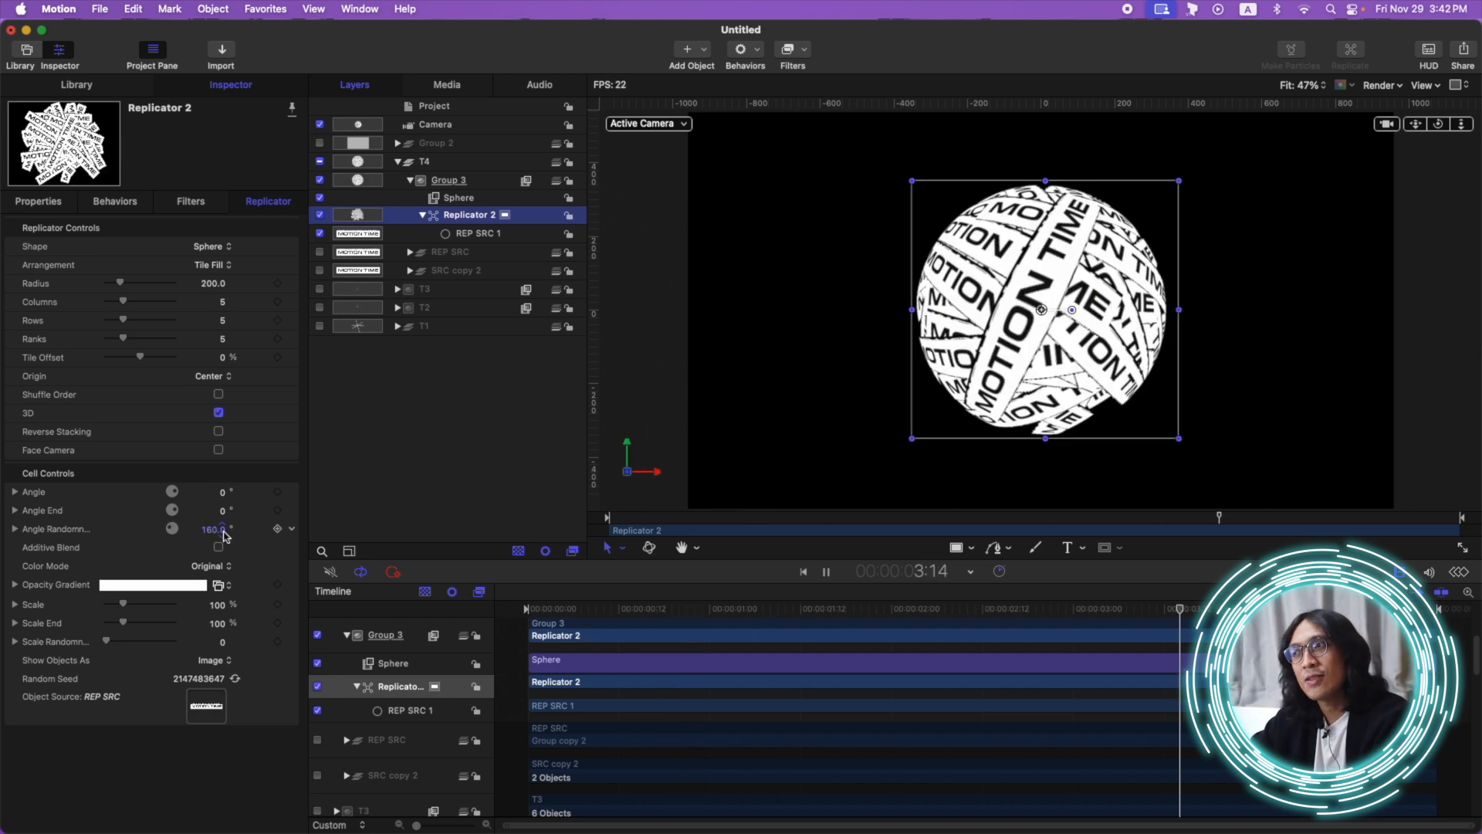
pyautogui.click(292, 528)
pyautogui.click(342, 540)
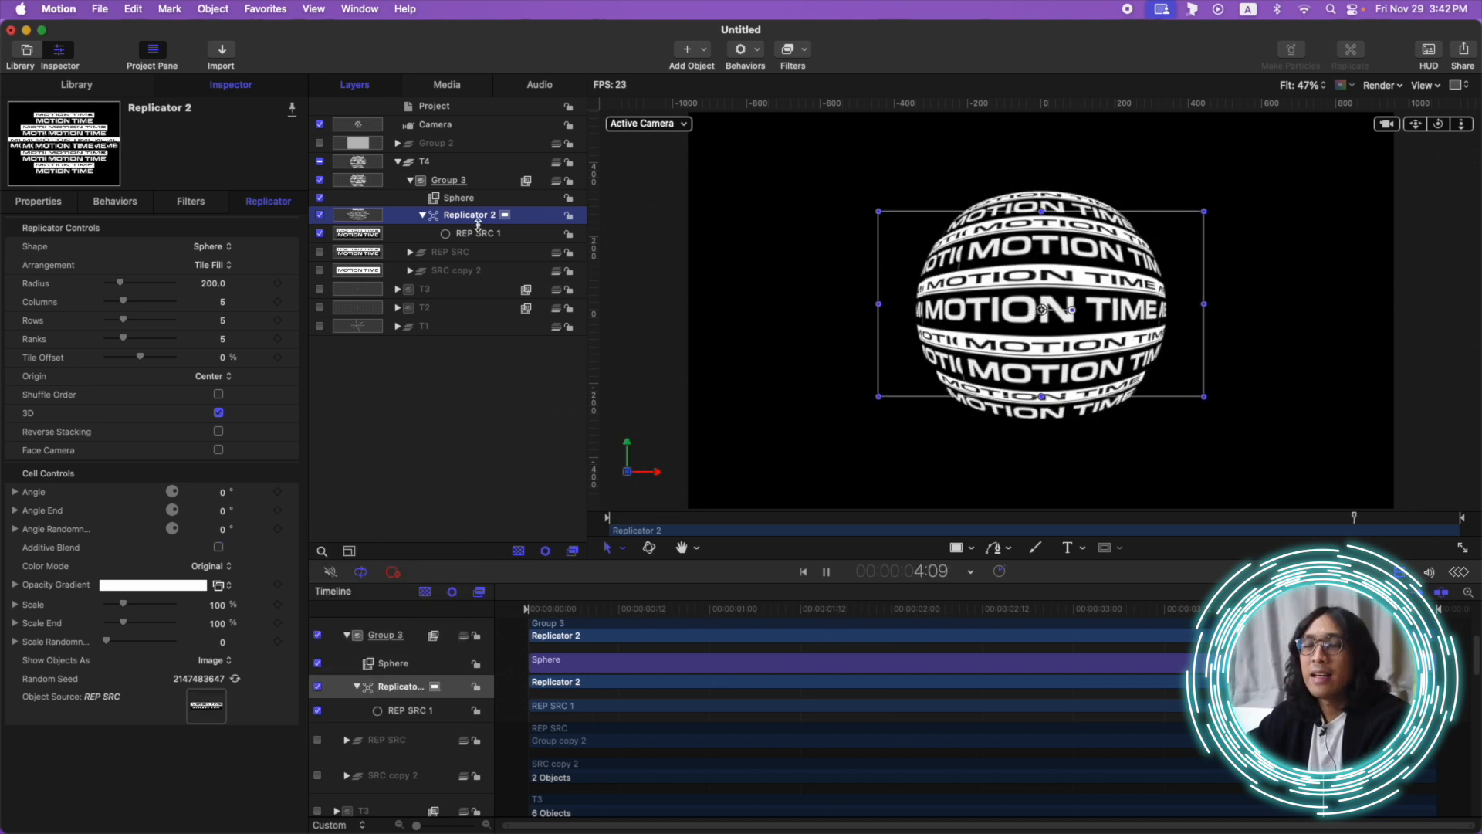
# - Hide Group 3, show REP SRC in T4 and turn off the Spin behavior on its Group copy 2
pyautogui.click(423, 216)
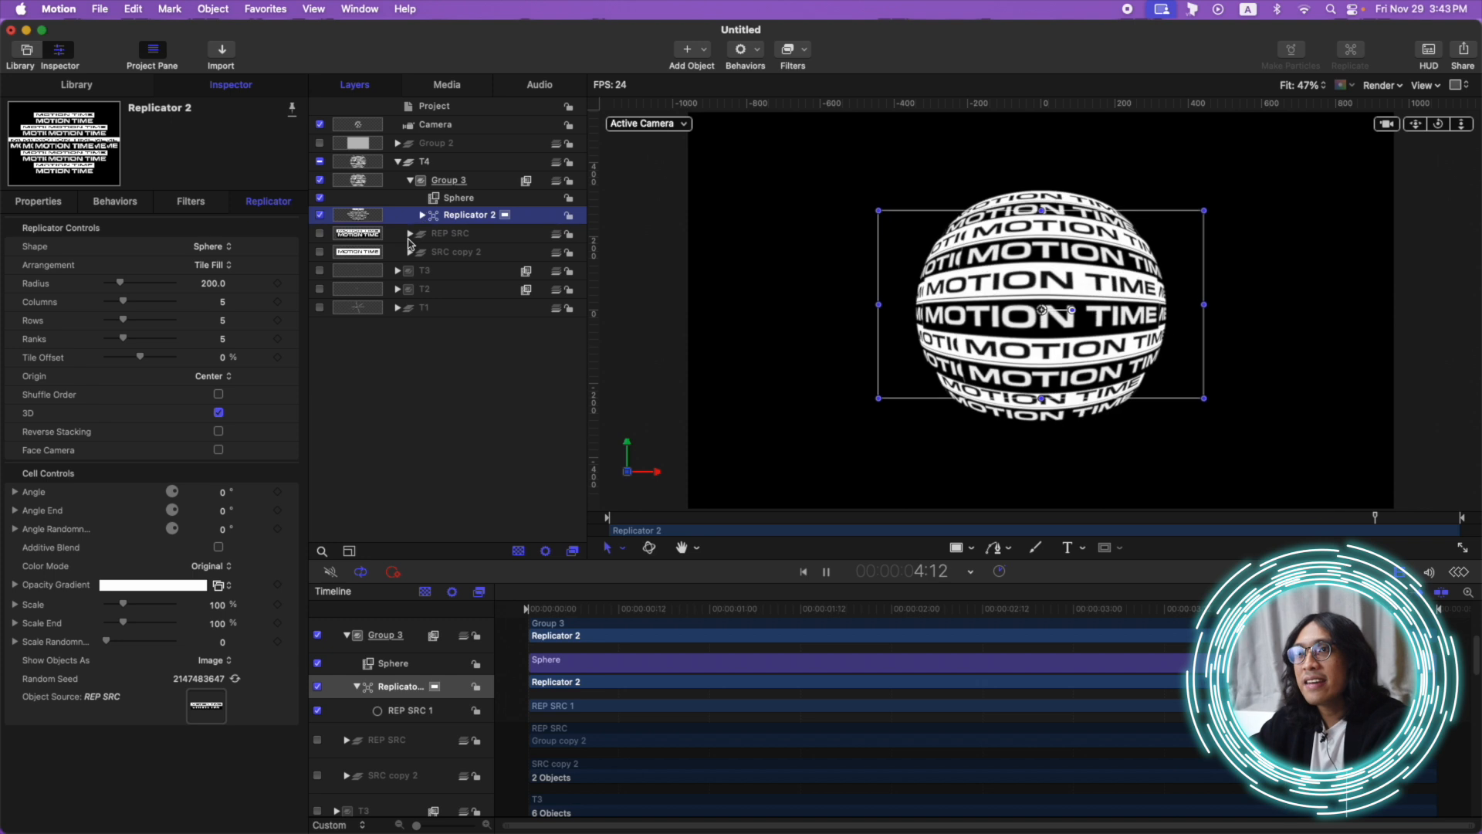
pyautogui.click(410, 180)
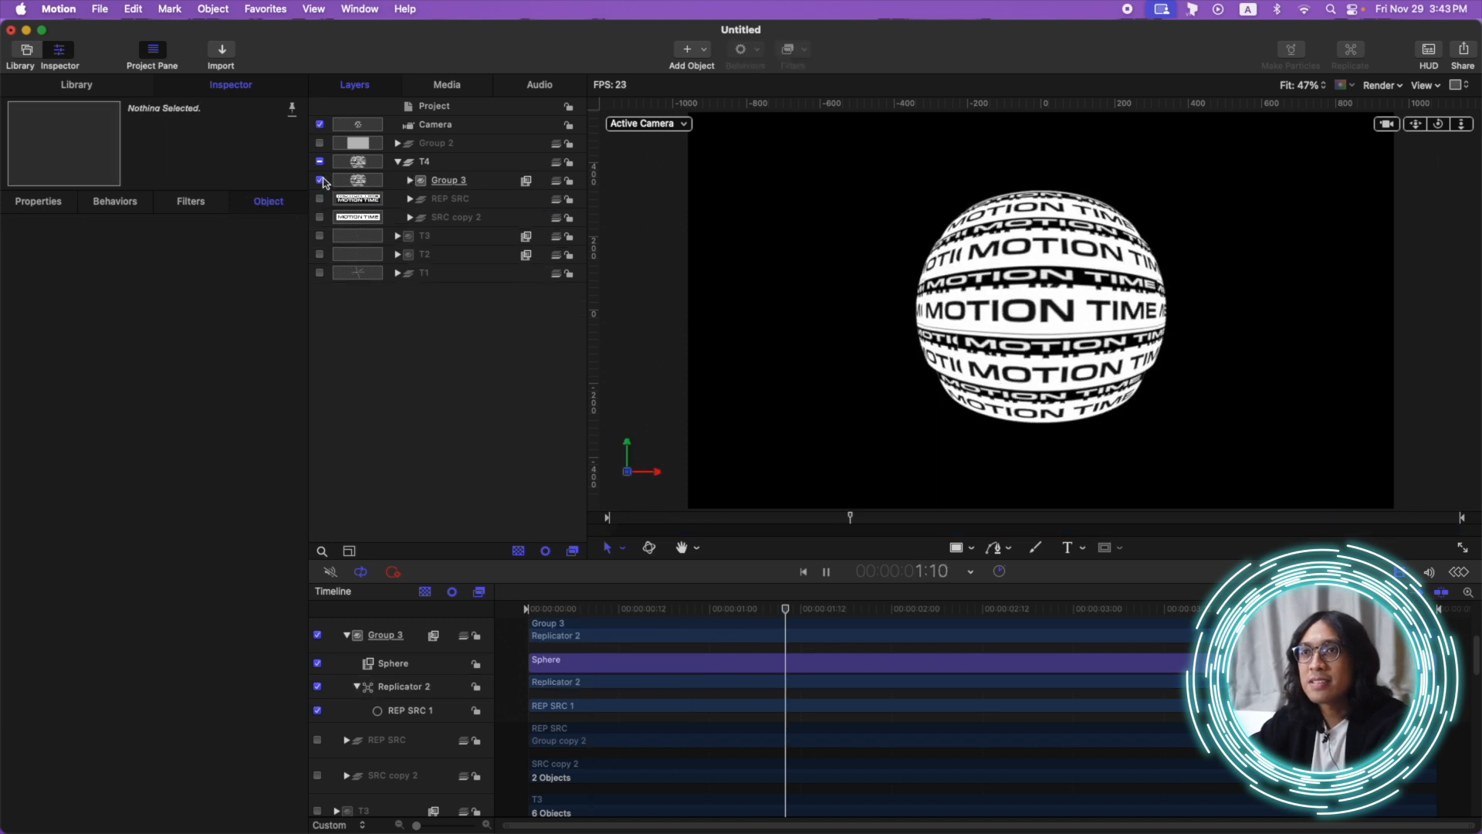
pyautogui.click(319, 180)
pyautogui.click(319, 199)
pyautogui.press('space')
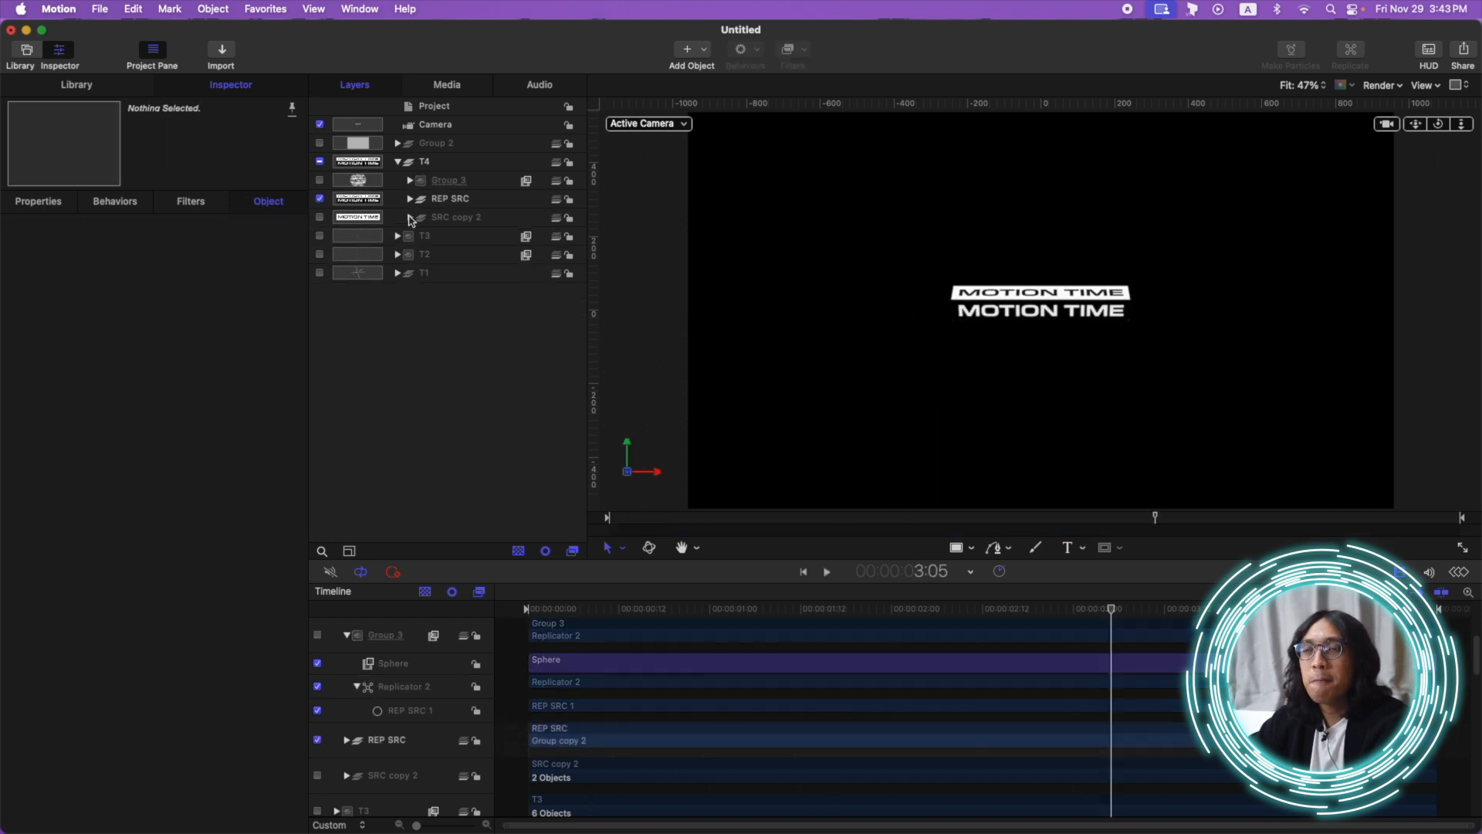
pyautogui.click(410, 199)
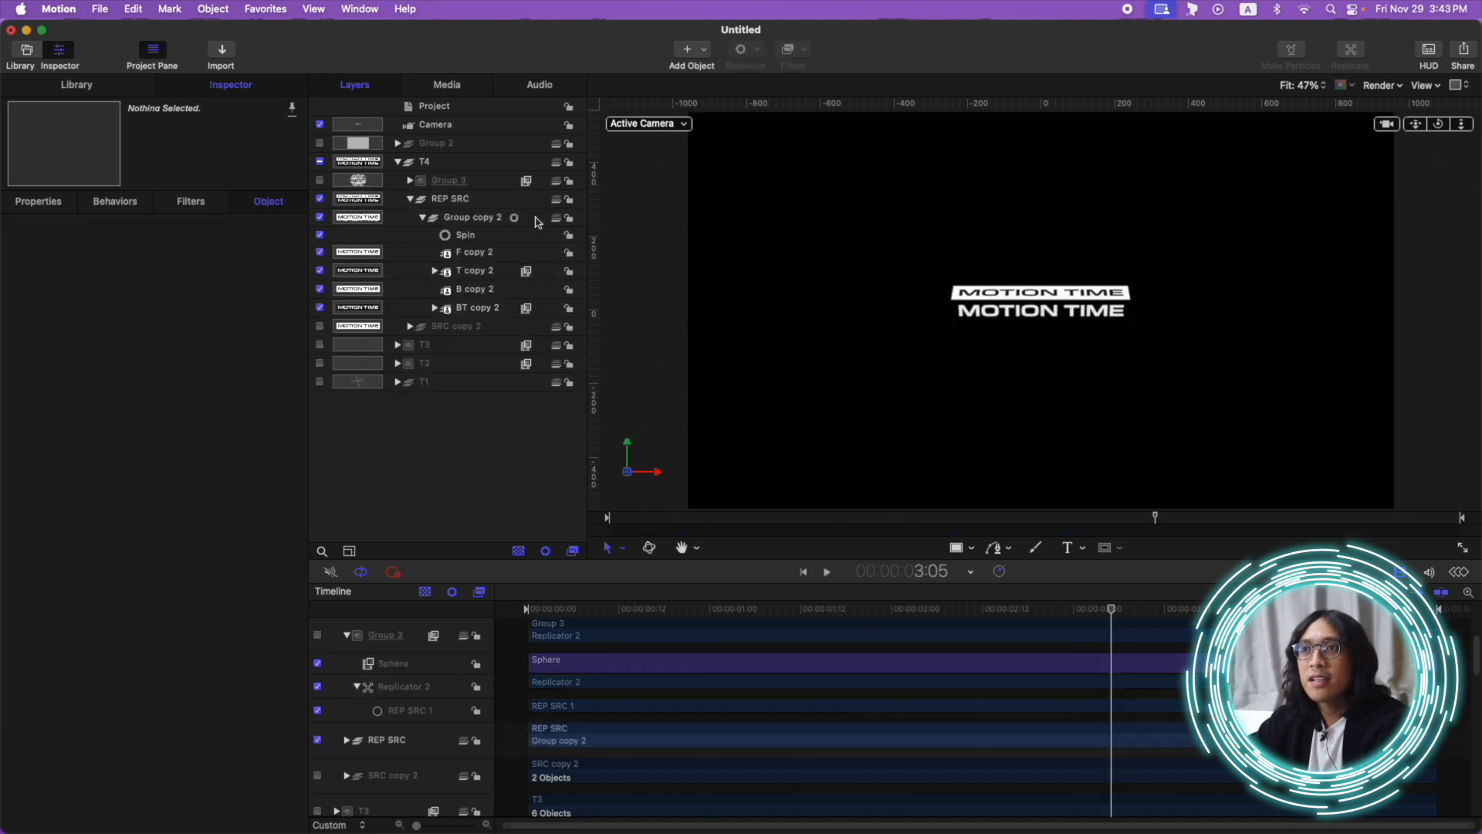
pyautogui.click(513, 219)
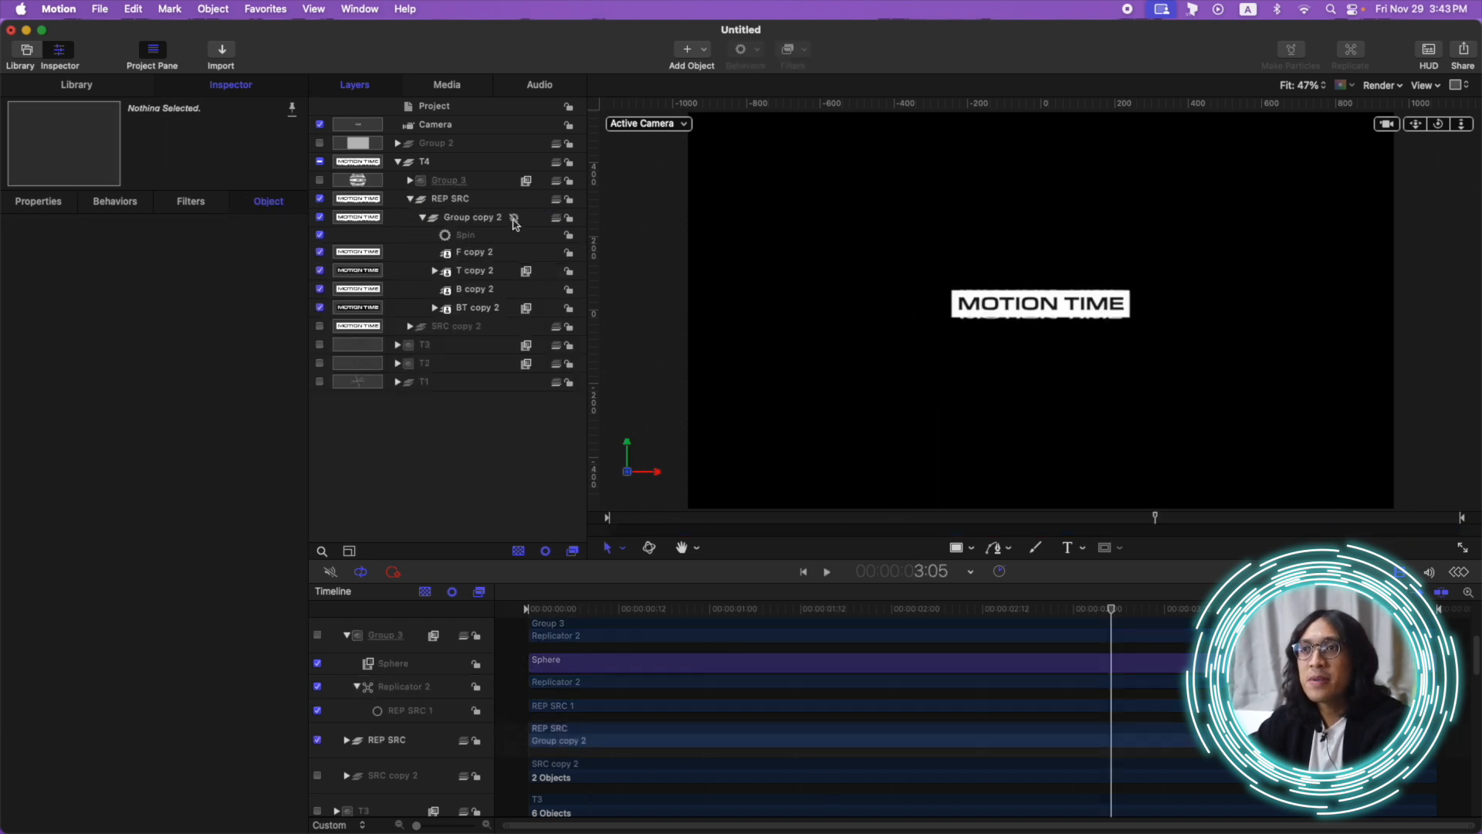
# - Scrub the static source and hide T copy 2, B copy 2 and BT copy 2, keeping only F copy 2 visible
pyautogui.click(477, 258)
pyautogui.moveTo(575, 608); pyautogui.dragTo(883, 610)
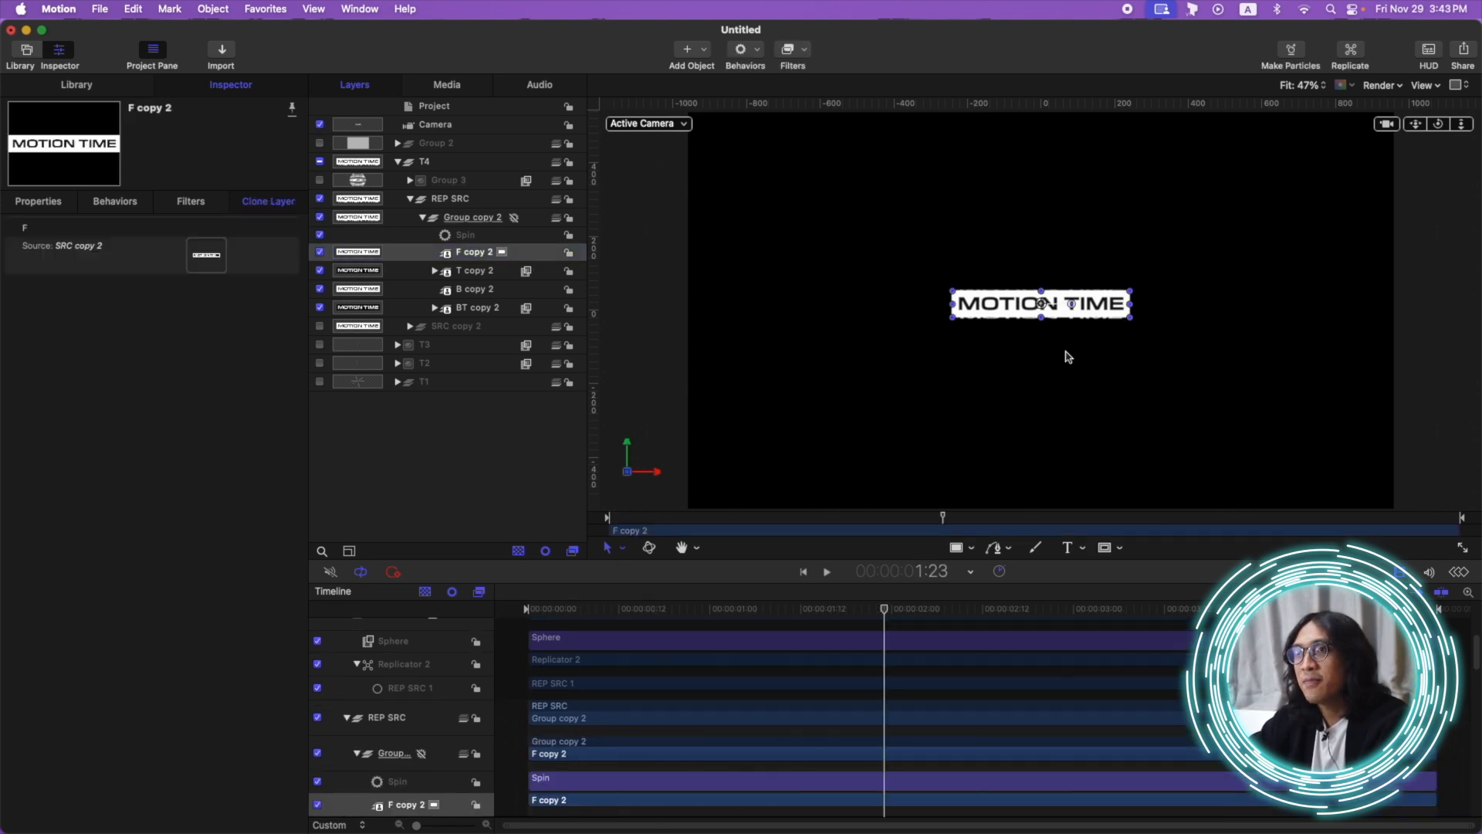
pyautogui.click(320, 270)
pyautogui.click(319, 289)
pyautogui.click(319, 326)
pyautogui.click(319, 308)
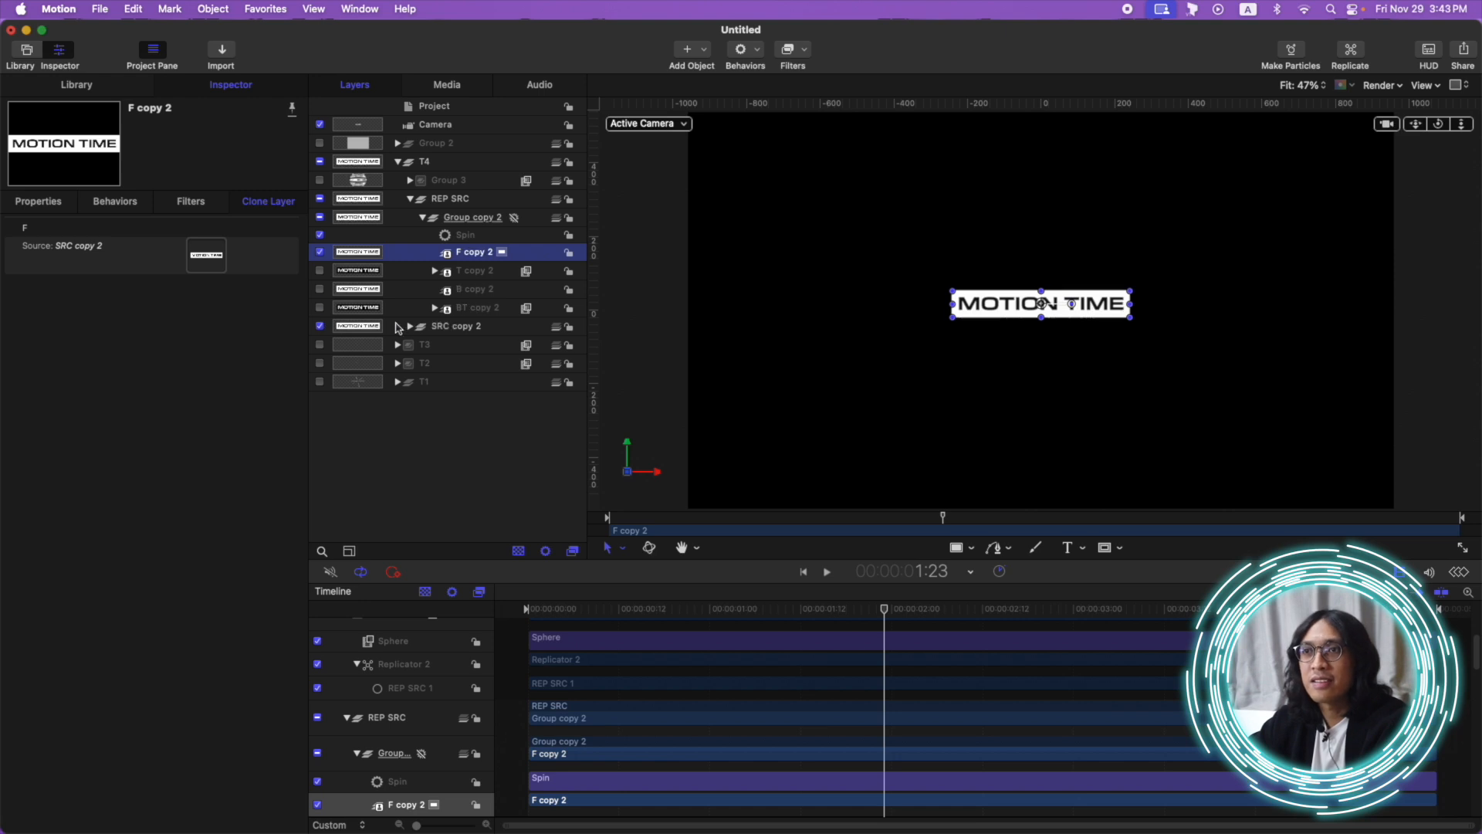
# - Collapse and hide REP SRC and show Group 3 again in T4
pyautogui.click(410, 198)
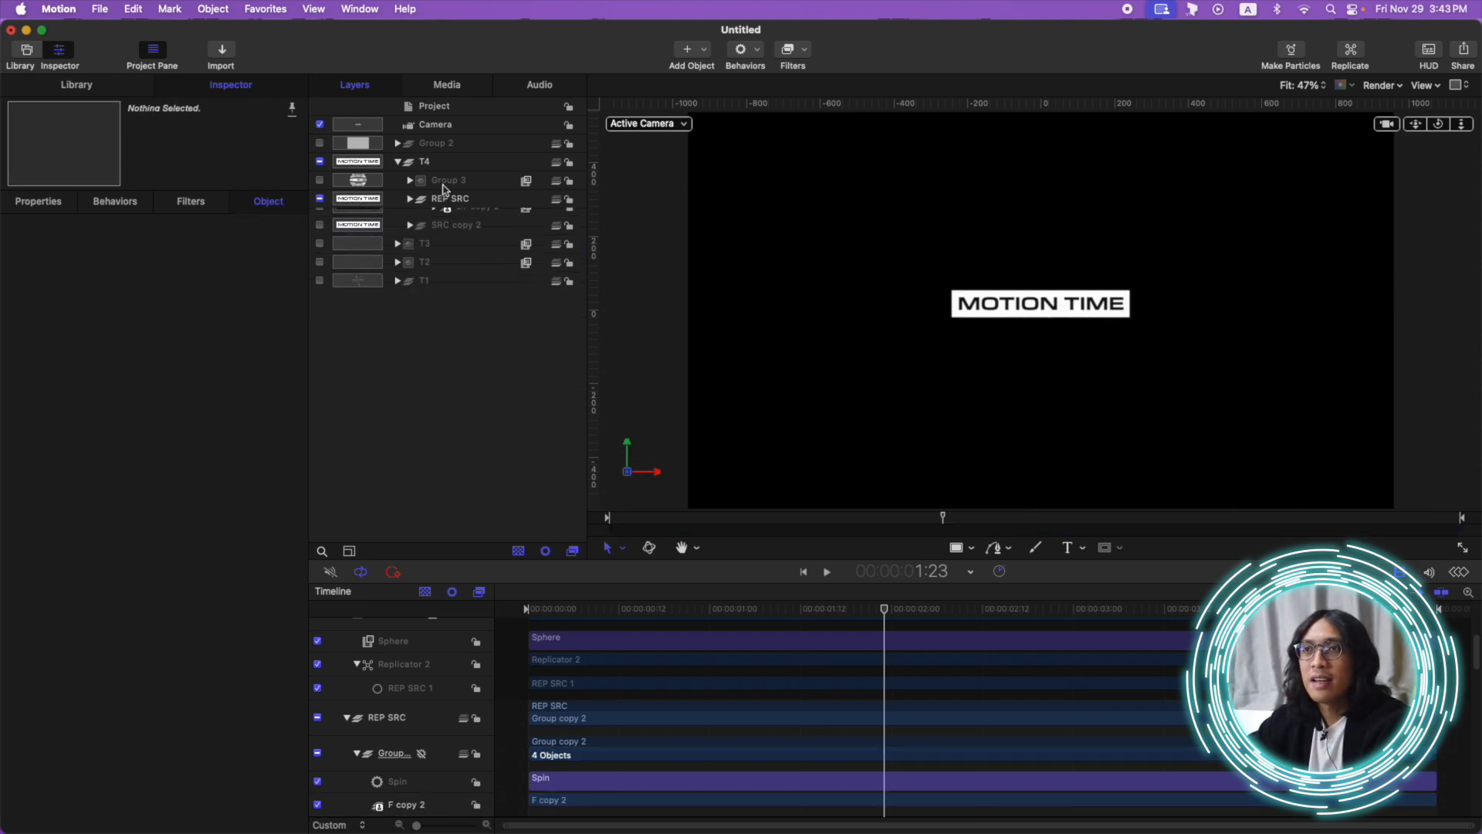
pyautogui.click(320, 198)
pyautogui.click(319, 180)
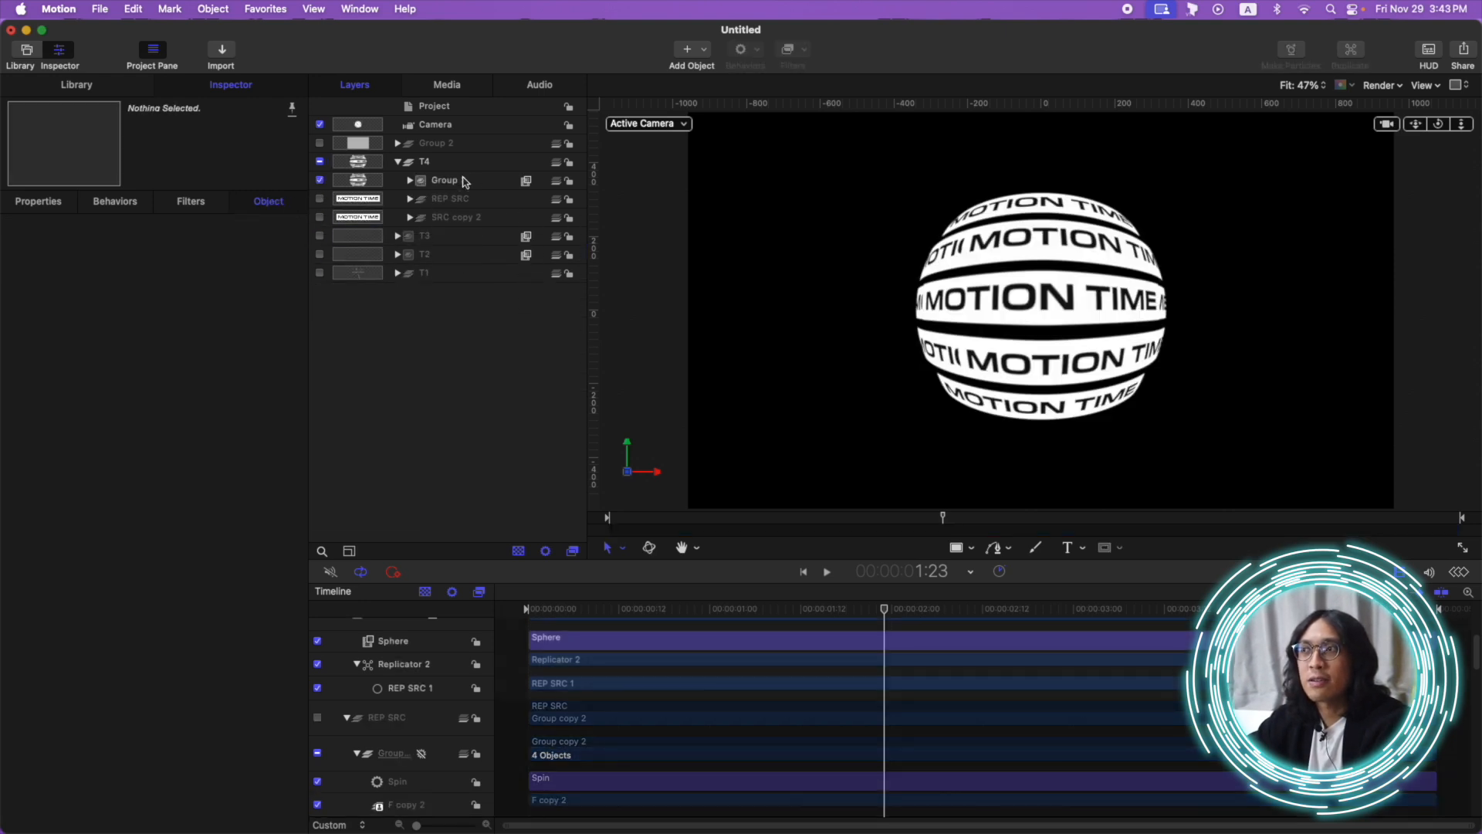
# - Play the globe and check the settings of its Sphere filter and Replicator 2
pyautogui.click(423, 180)
pyautogui.click(410, 181)
pyautogui.click(477, 211)
pyautogui.press('space')
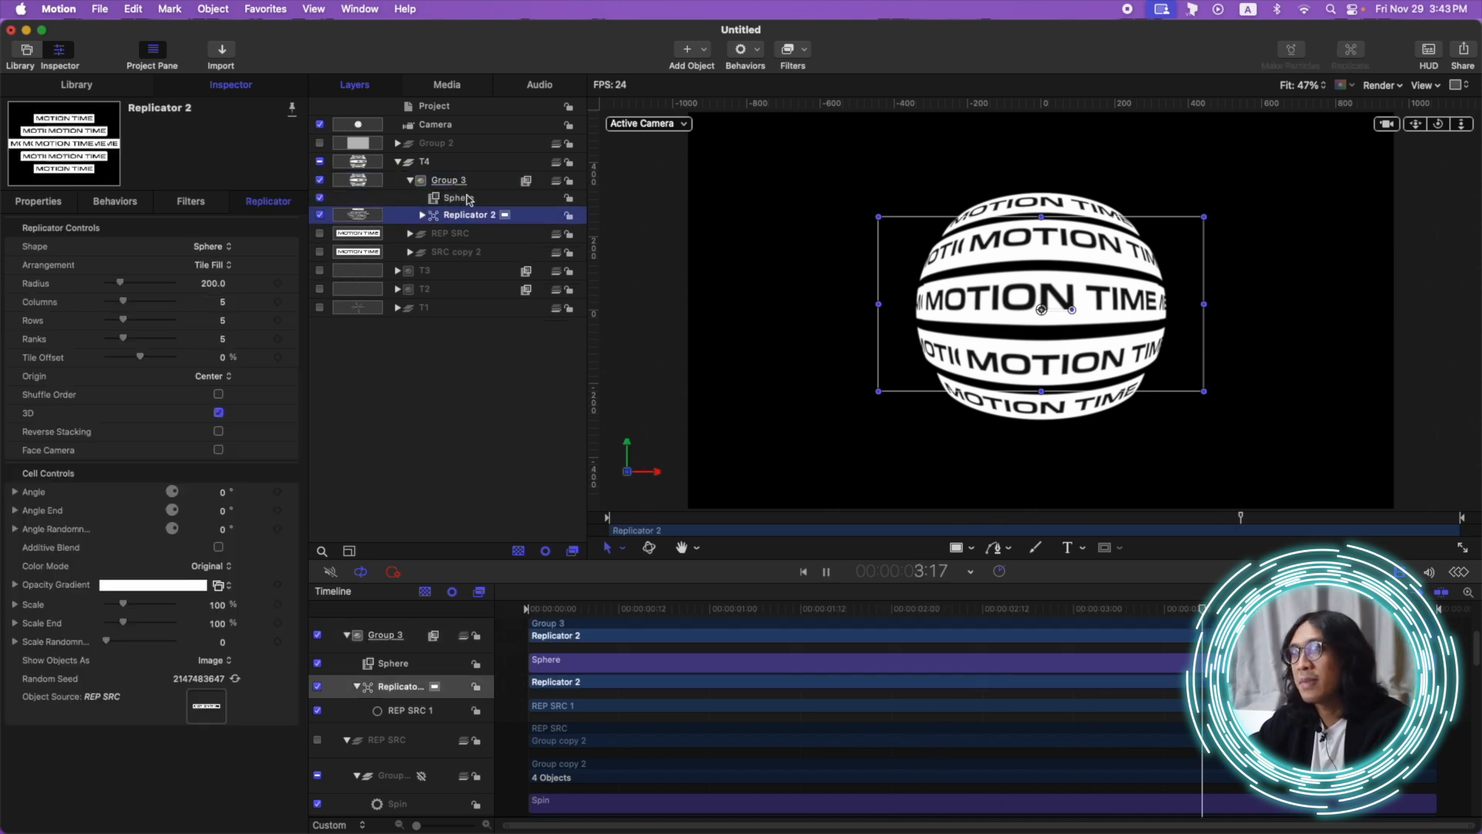
pyautogui.click(467, 199)
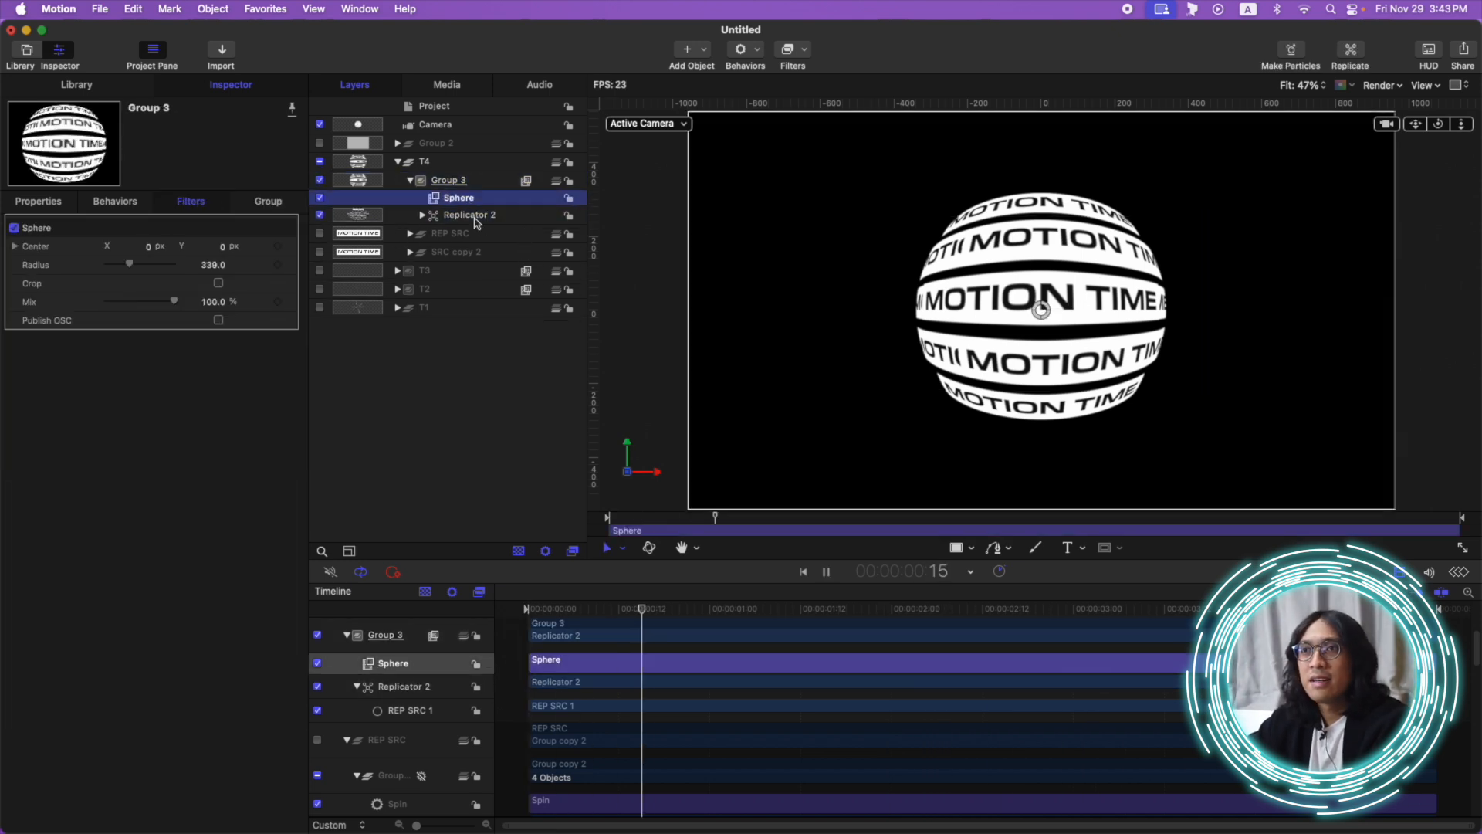
pyautogui.click(455, 214)
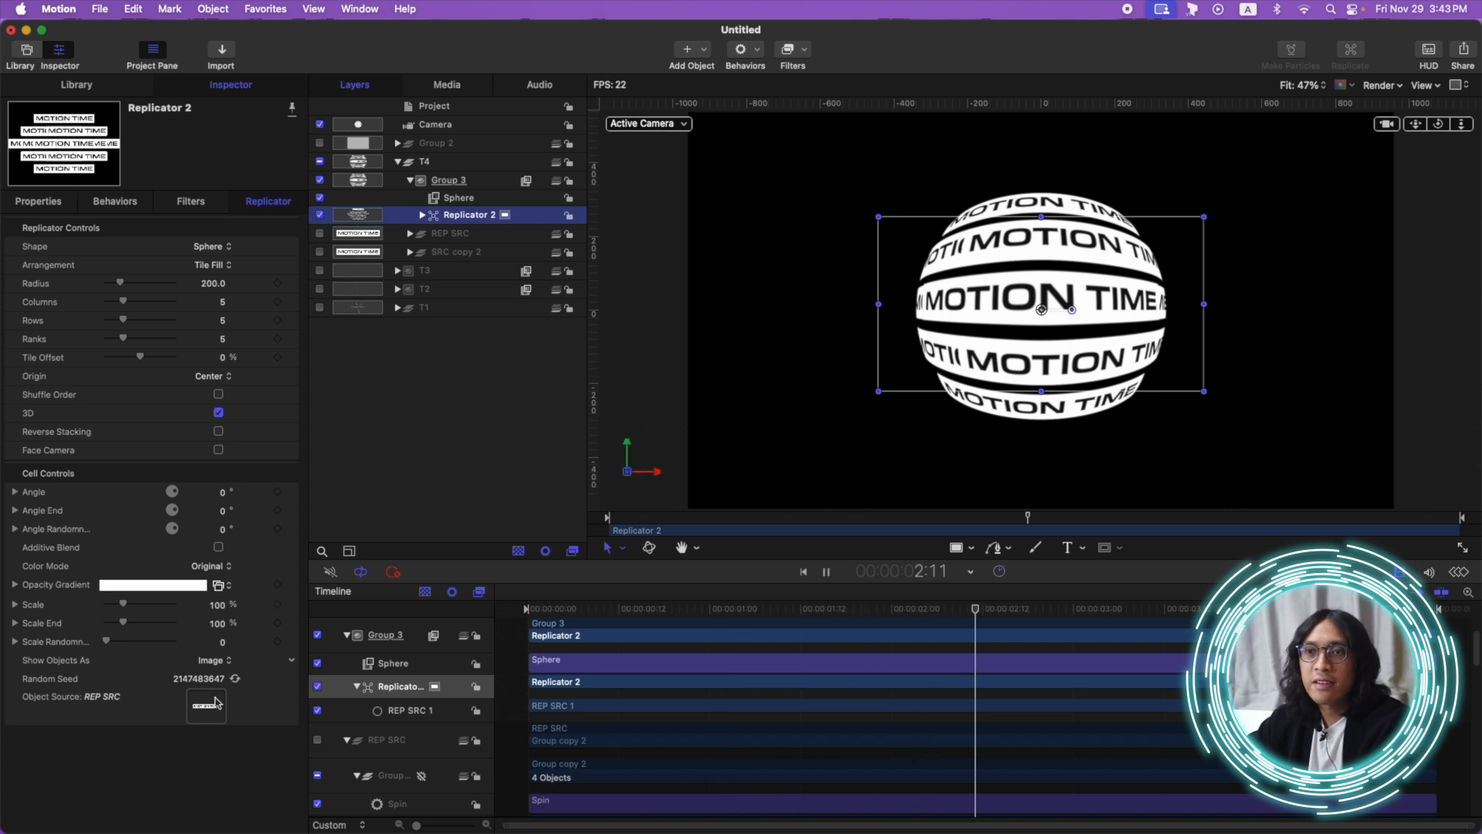
pyautogui.press('space')
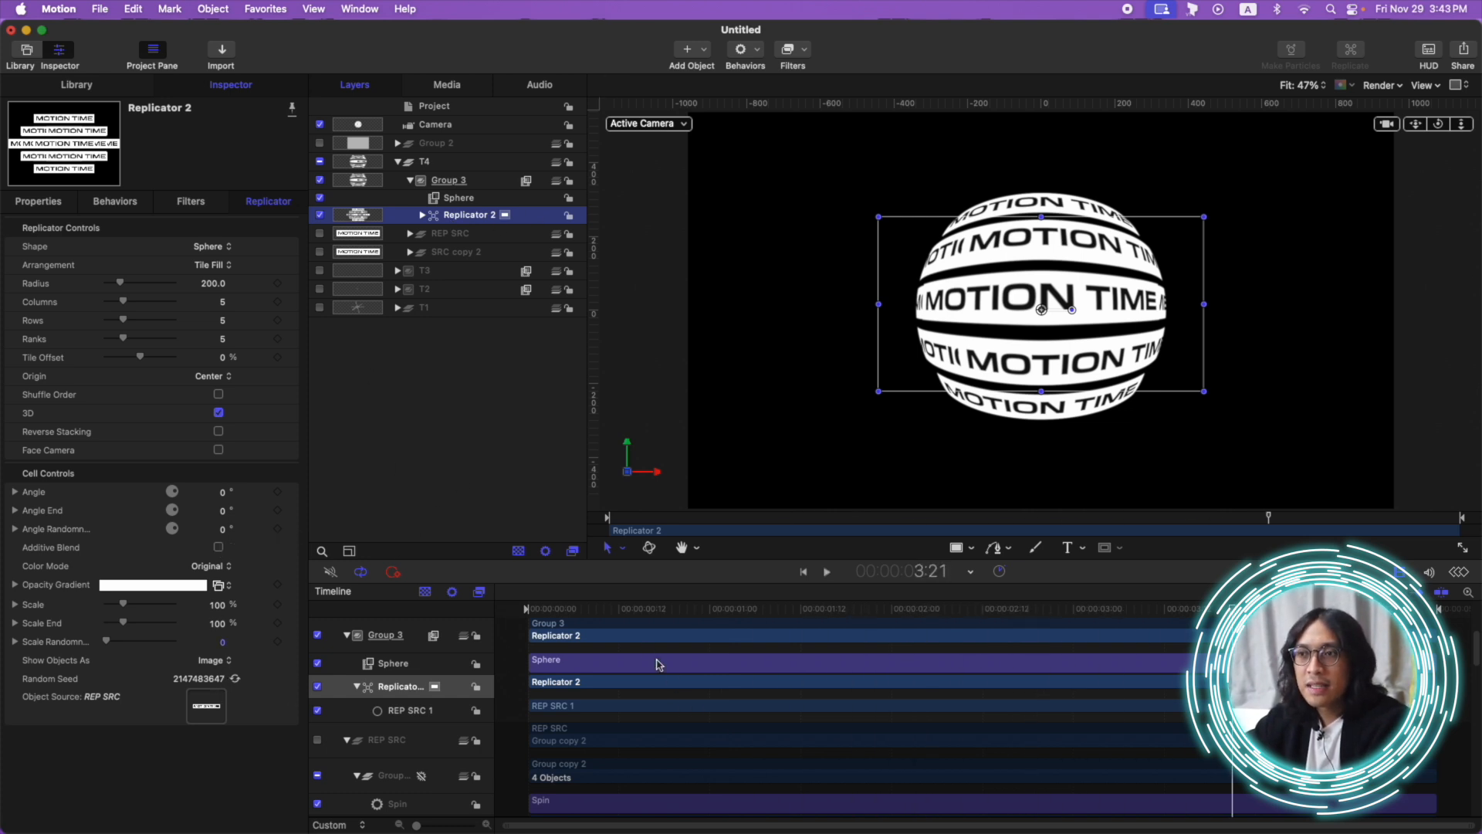
# - Add a Rate parameter behavior to Replicator 2's Angle Randomness, set the rate to 60° and preview the animation
pyautogui.moveTo(632, 610); pyautogui.dragTo(383, 612)
pyautogui.click(289, 528)
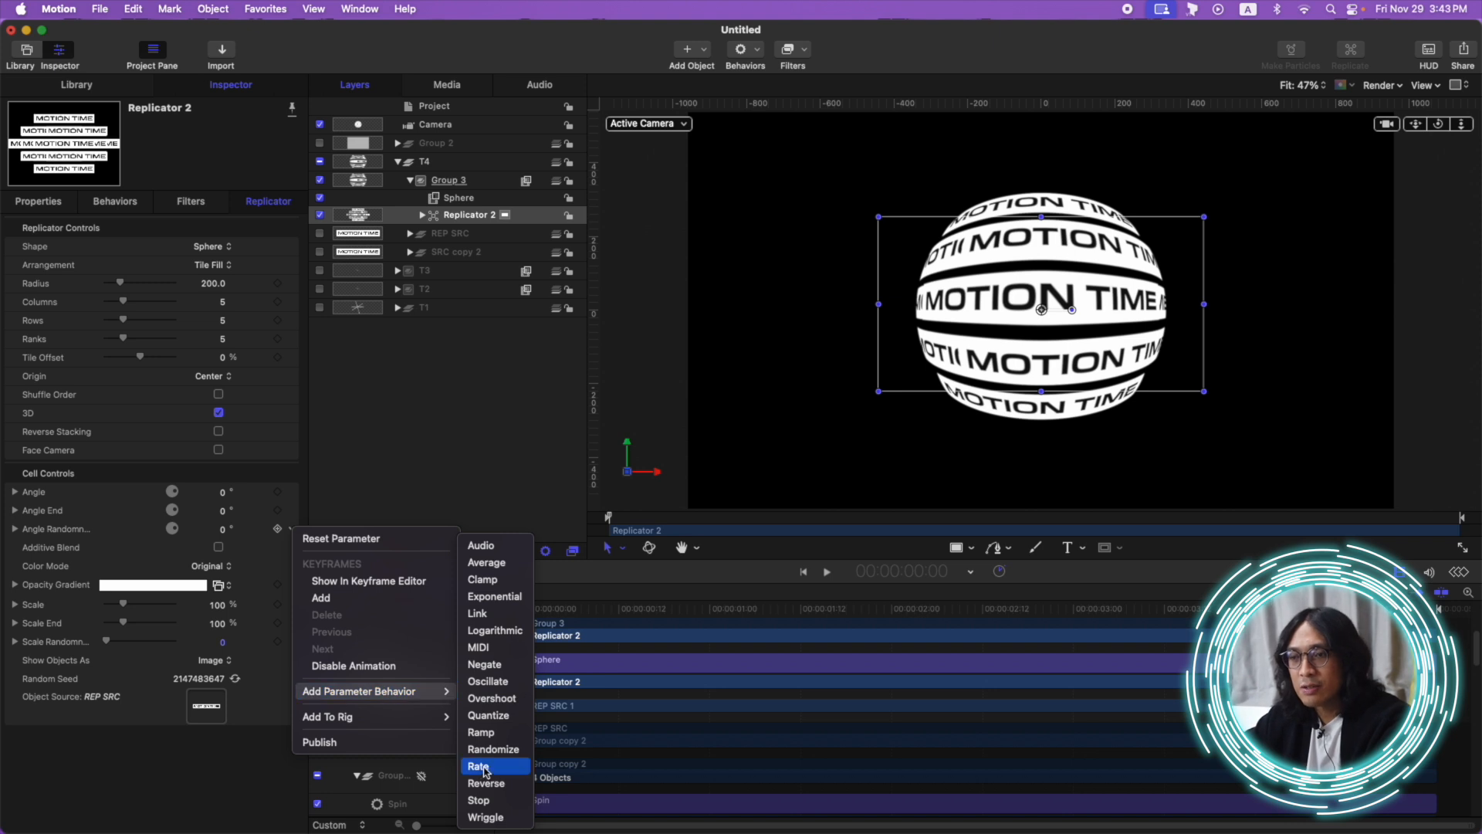
pyautogui.click(429, 490)
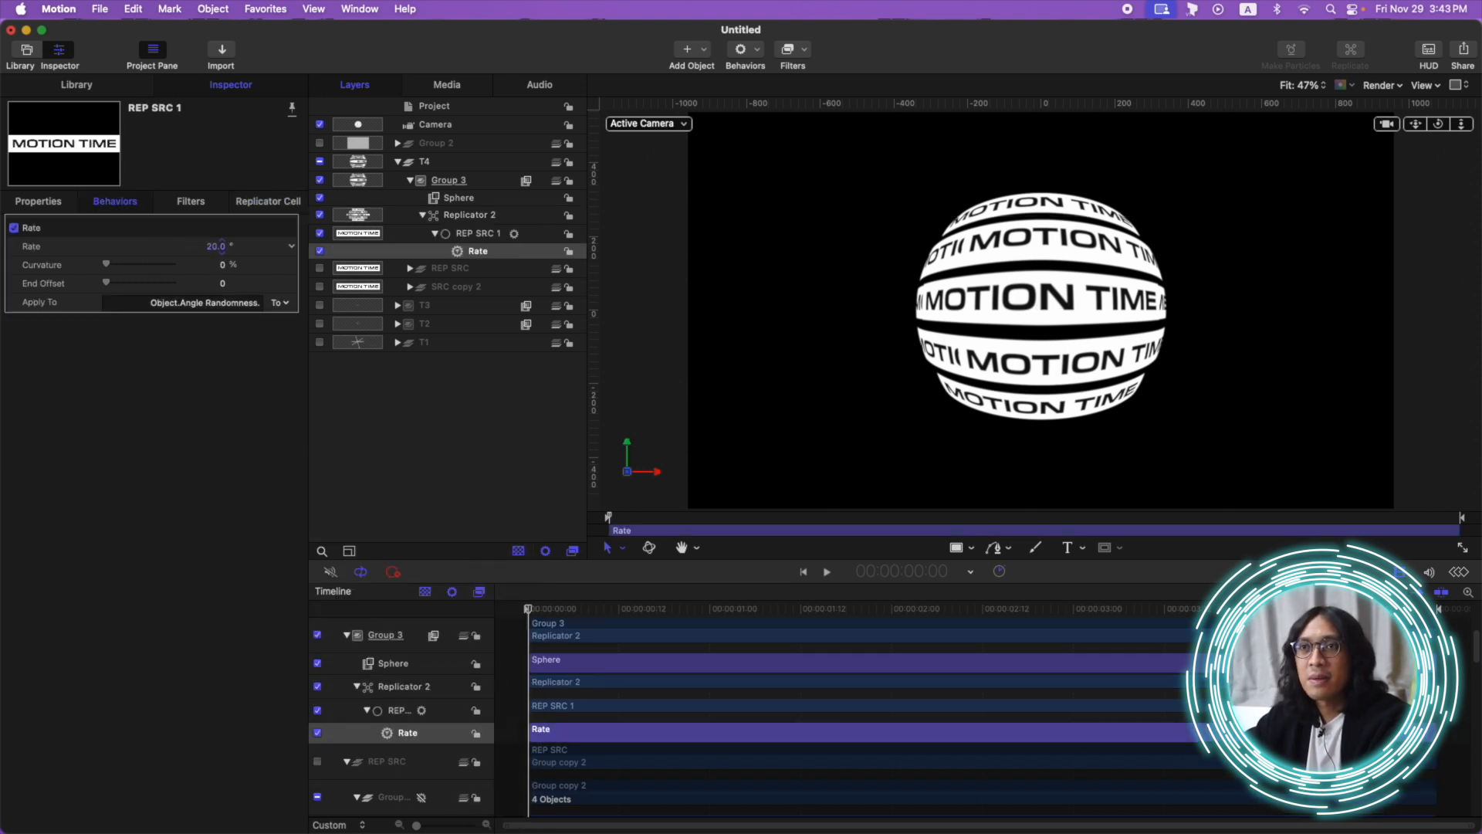
pyautogui.press('space')
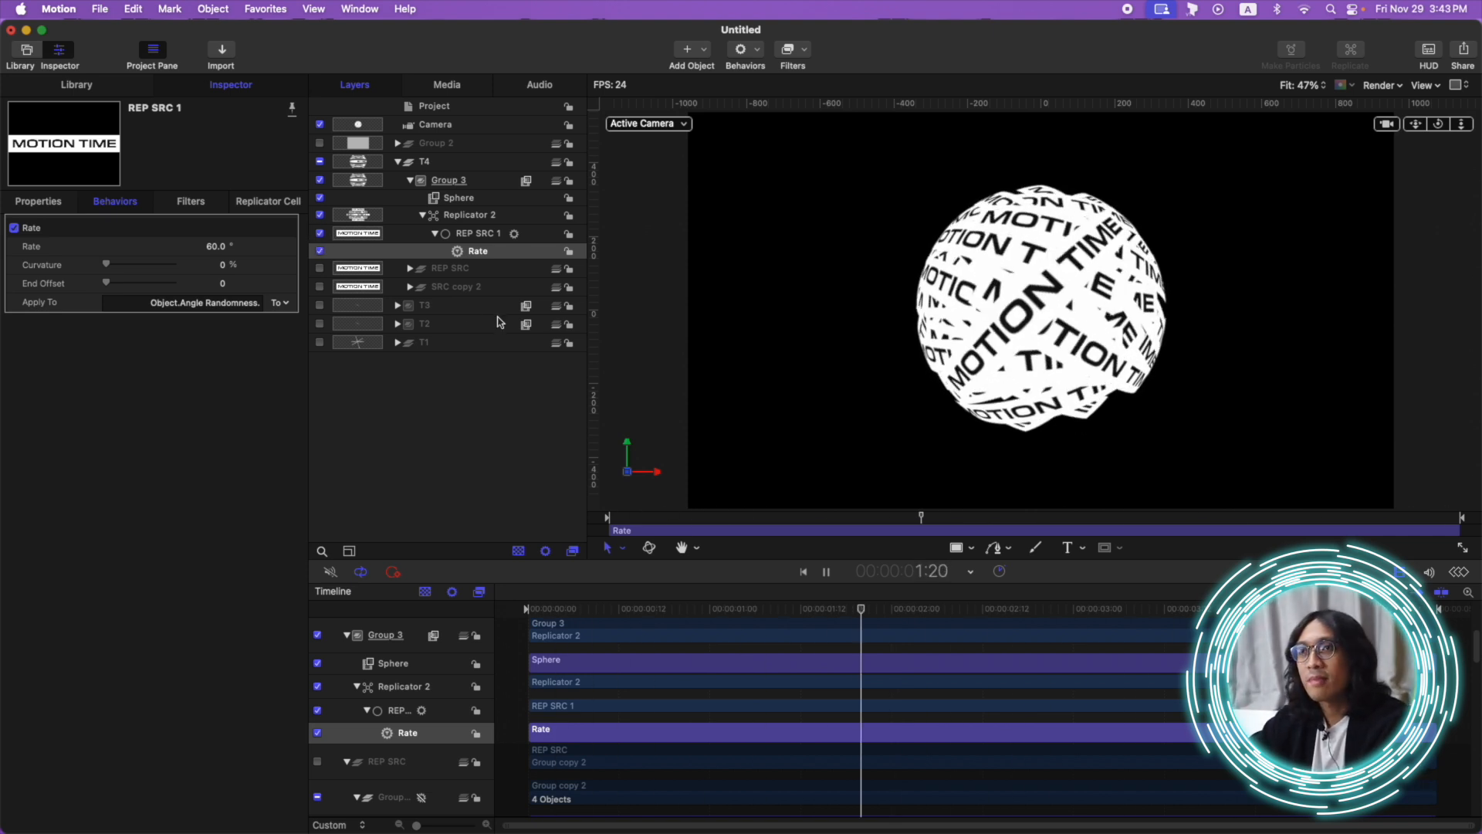
pyautogui.press('space')
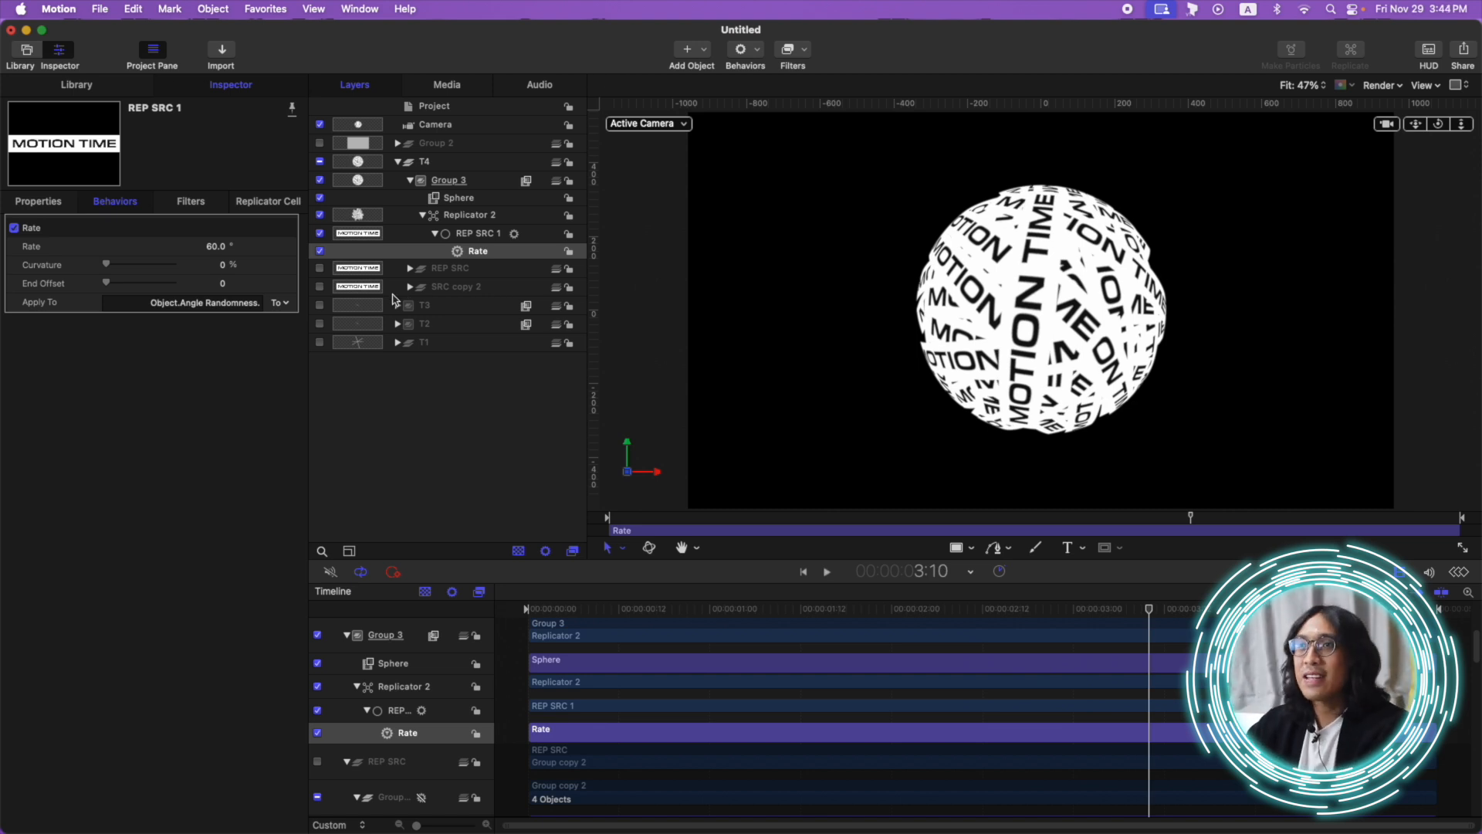
pyautogui.press('space')
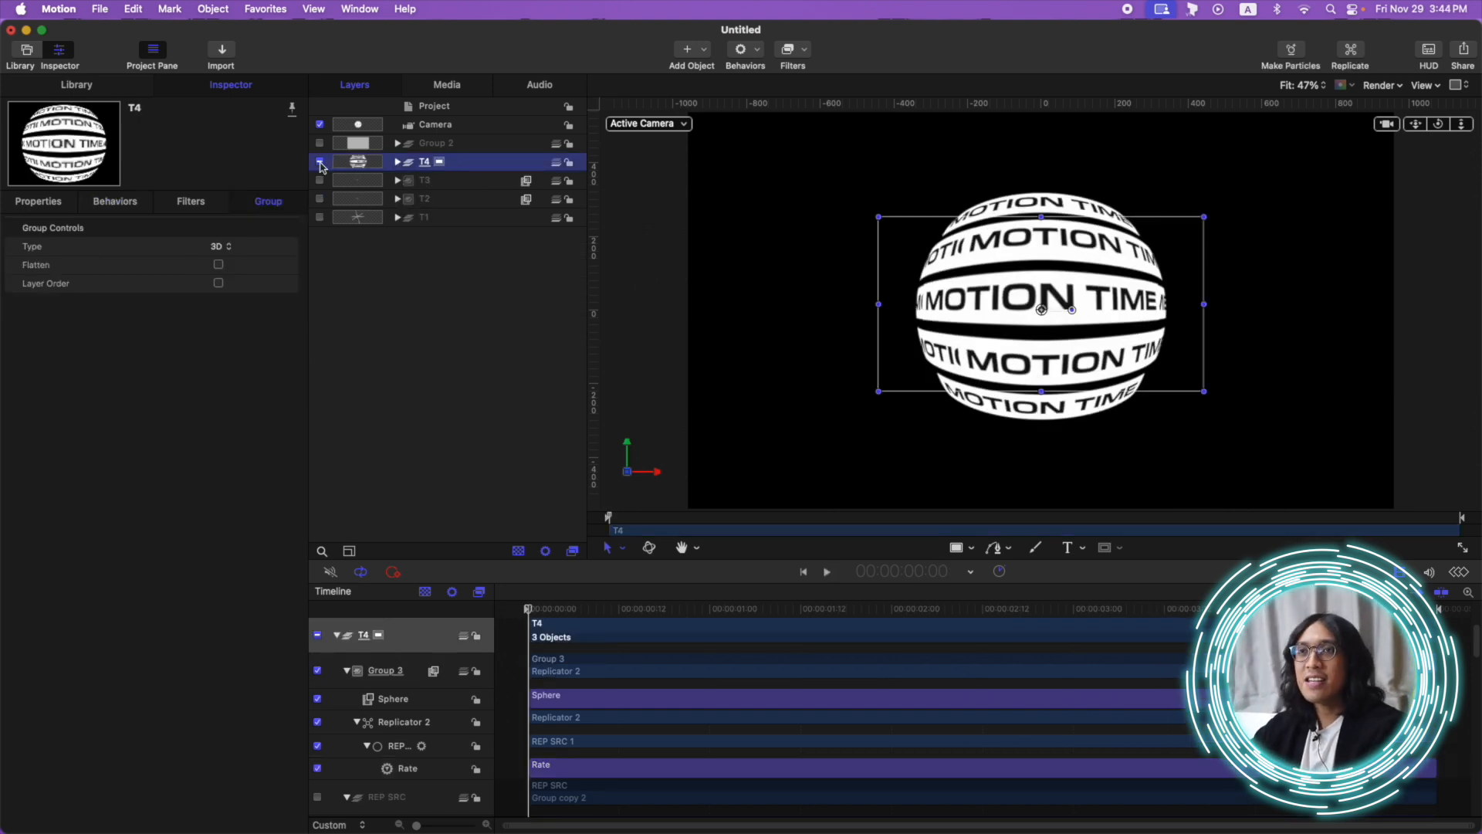
# - Hide T4 and create a new empty group directly above it
pyautogui.click(320, 162)
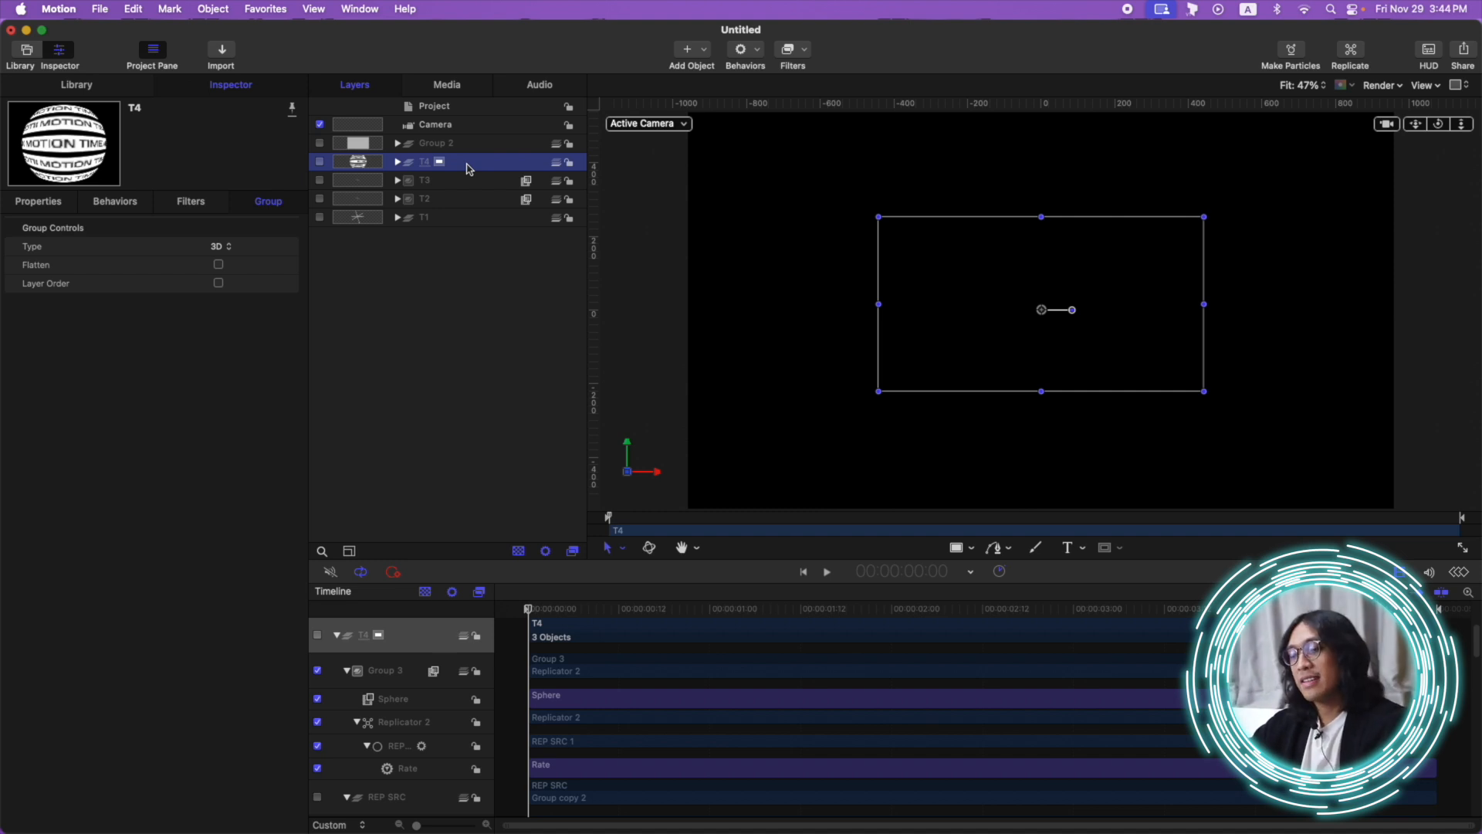
pyautogui.press('super+shift+n')
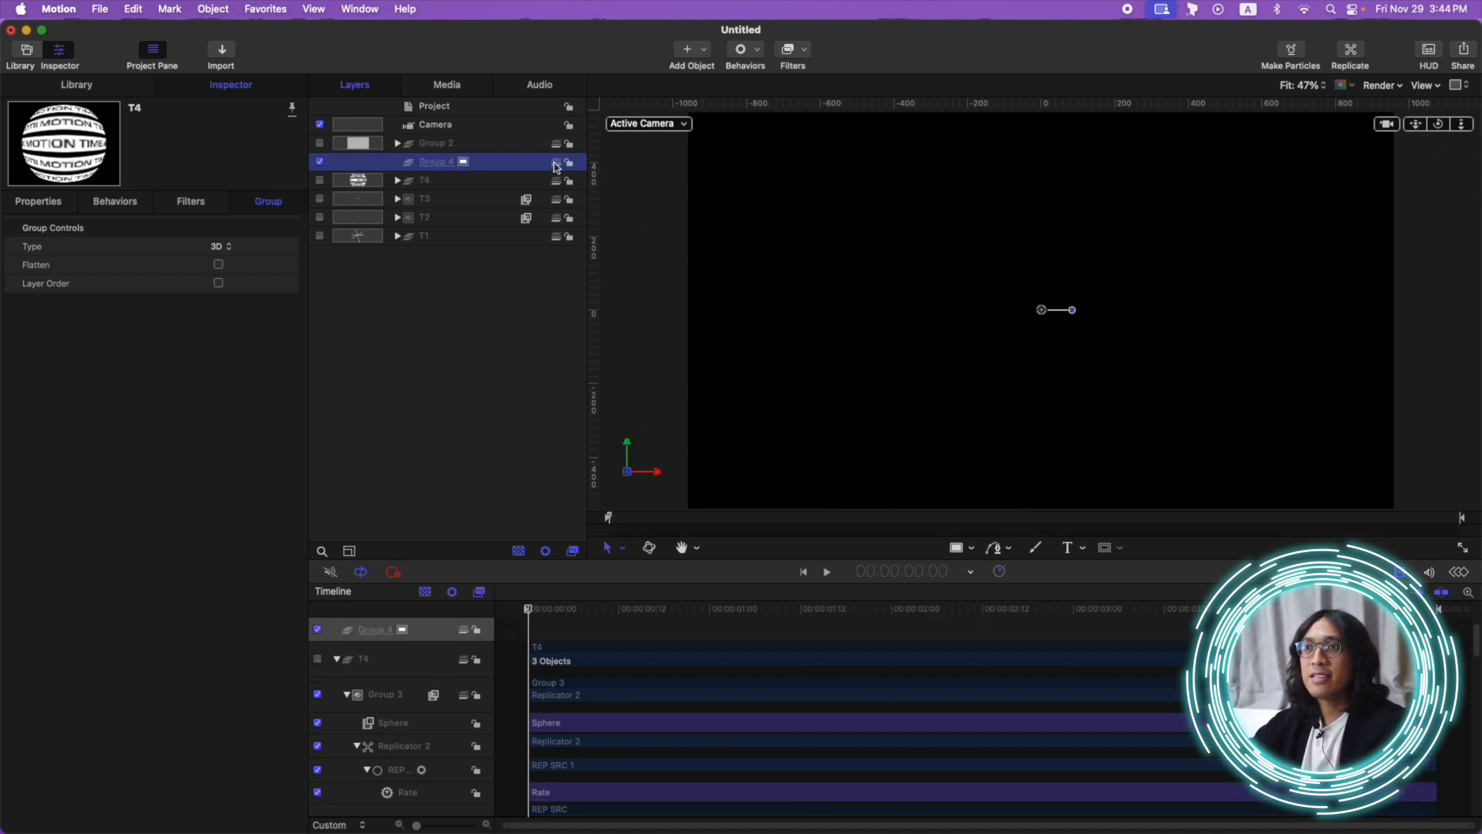
# - Turn off the Camera and set up the new empty group as a 2D group named T5
pyautogui.click(320, 124)
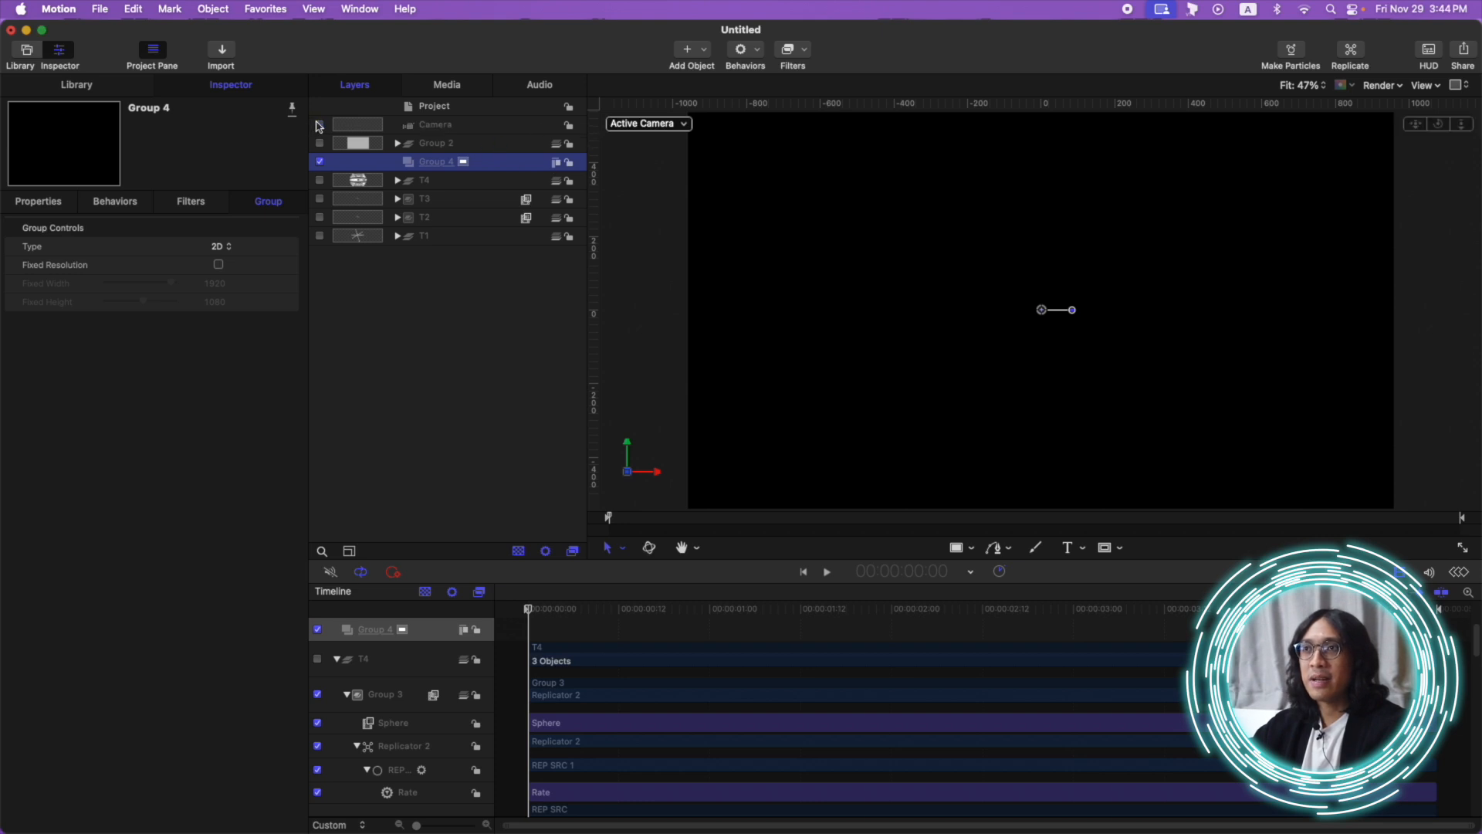
pyautogui.doubleClick(446, 163)
pyautogui.write('T5')
pyautogui.press('Return')
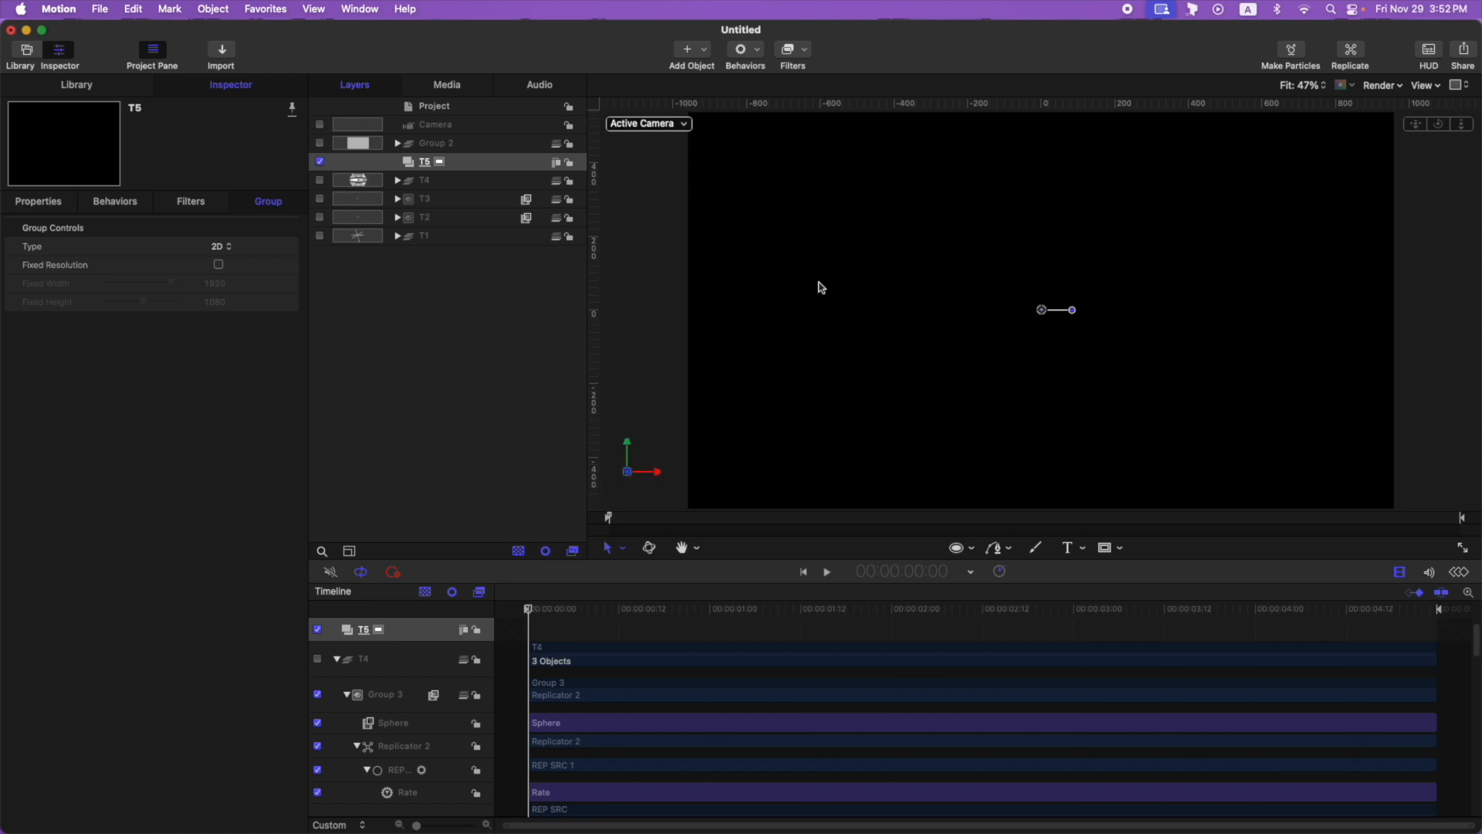
# - Add a text object reading SHARE AND SUBSCRIBE to the T5 group
pyautogui.press('t')
pyautogui.click(840, 287)
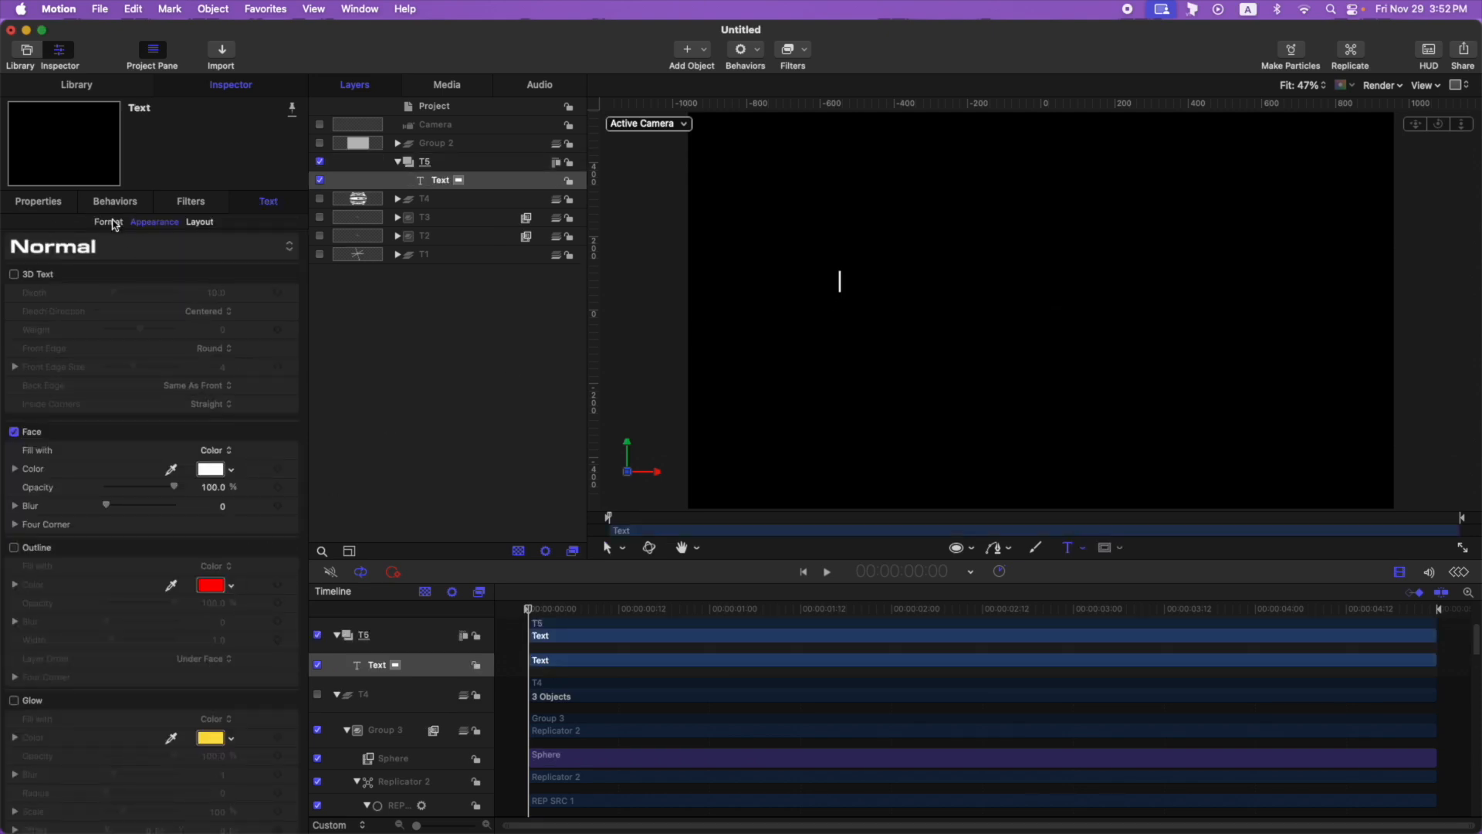
pyautogui.write('SHARE AND SUBSCRIBE')
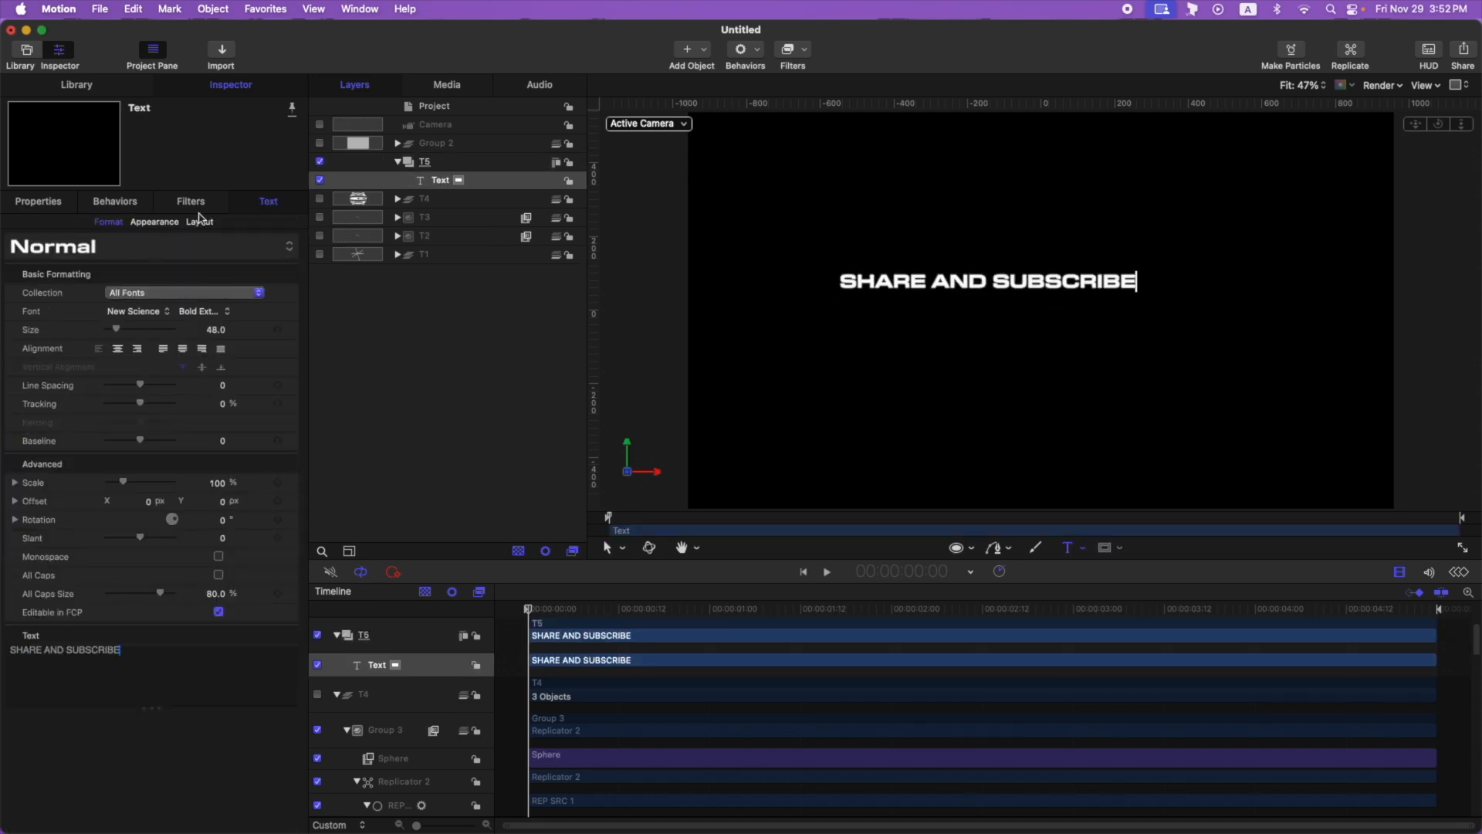
# - Set the text's layout method to Path and its path shape to Circle
pyautogui.click(200, 223)
pyautogui.click(220, 263)
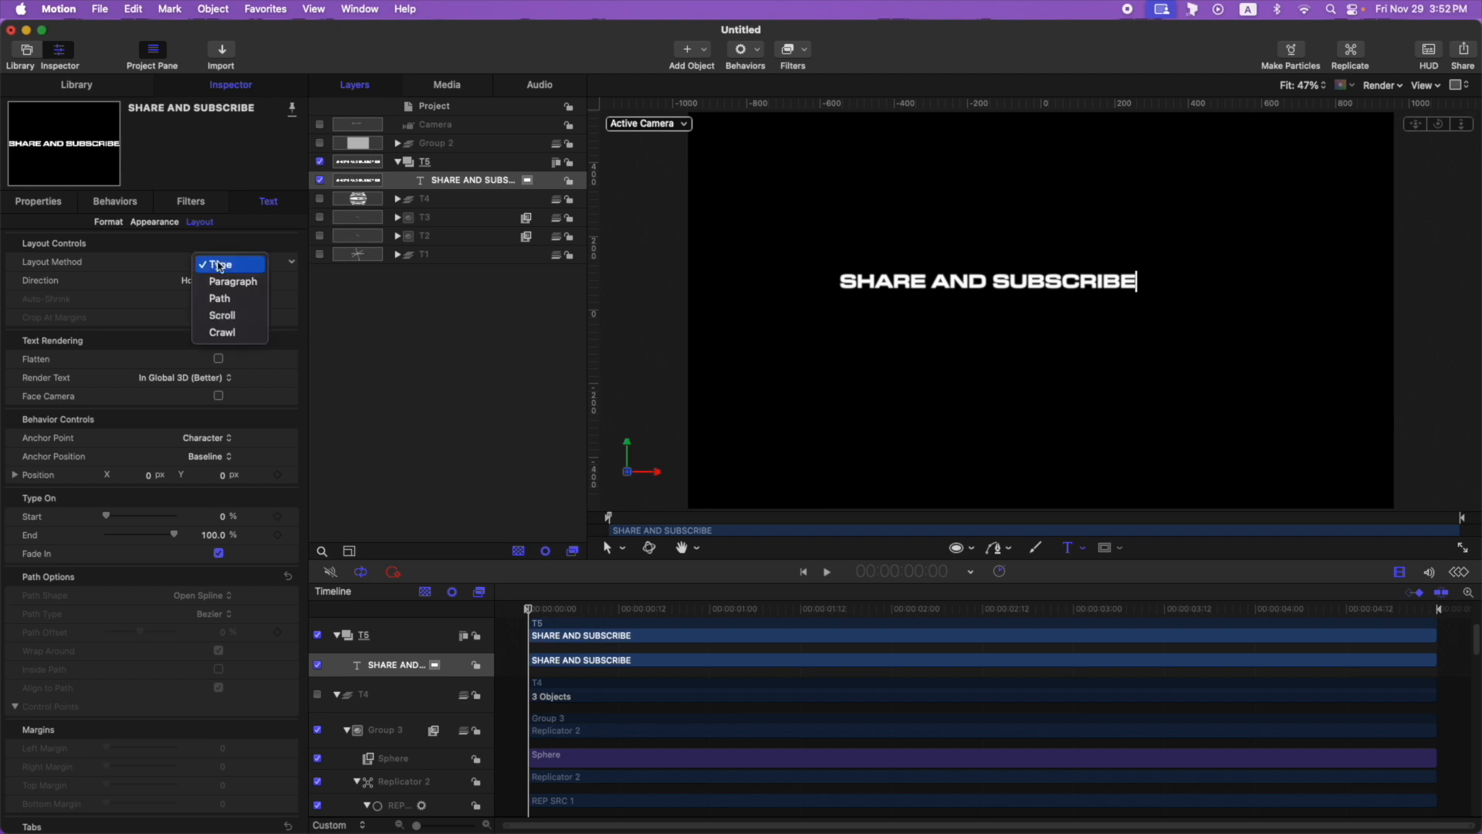
pyautogui.click(220, 264)
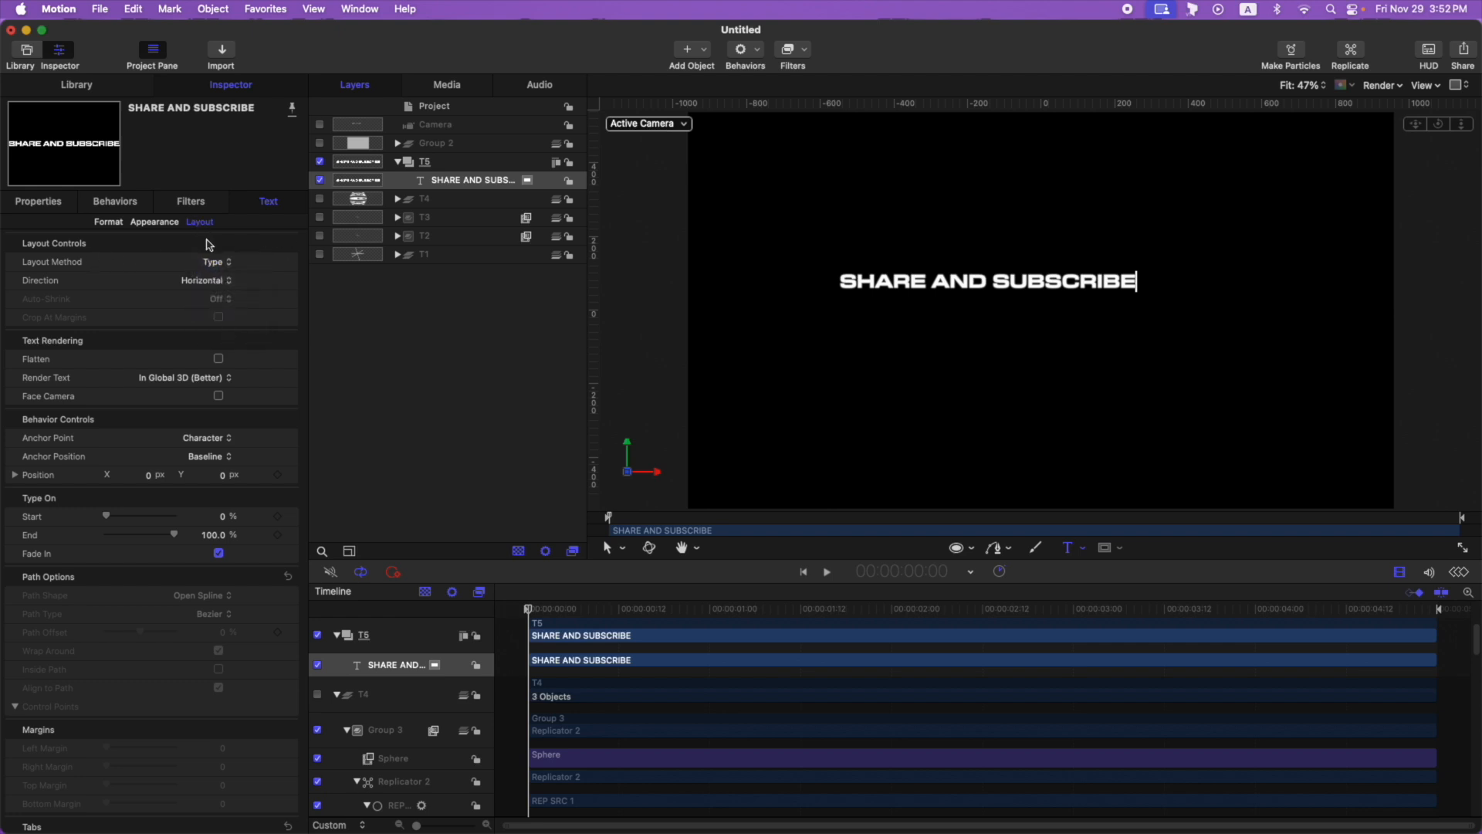
pyautogui.click(233, 266)
pyautogui.click(218, 299)
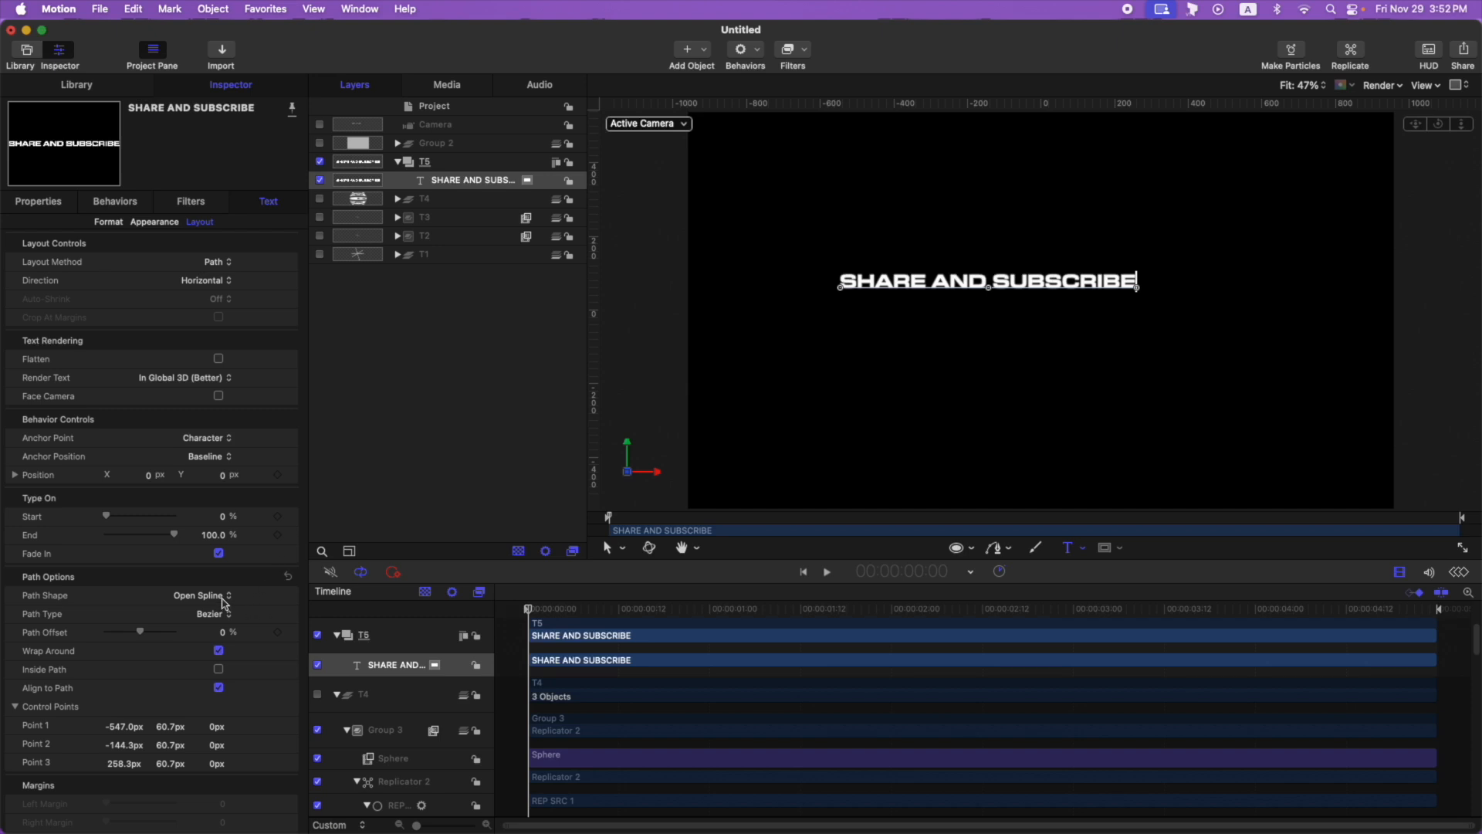
pyautogui.click(224, 599)
pyautogui.click(213, 636)
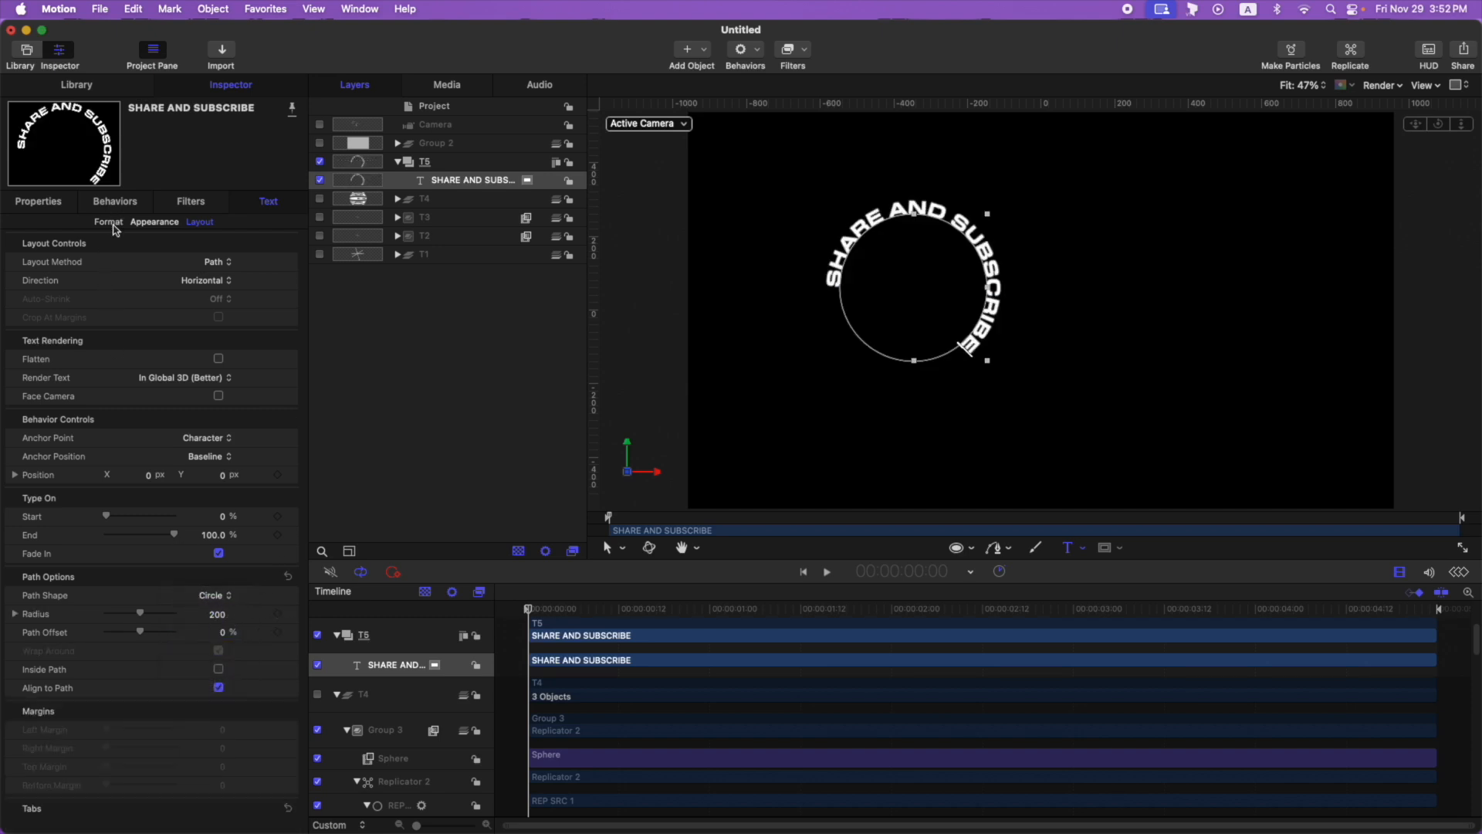
# - Set the circular text's size to 75 and reset its transform to the default position
pyautogui.click(109, 222)
pyautogui.moveTo(119, 332); pyautogui.dragTo(124, 334)
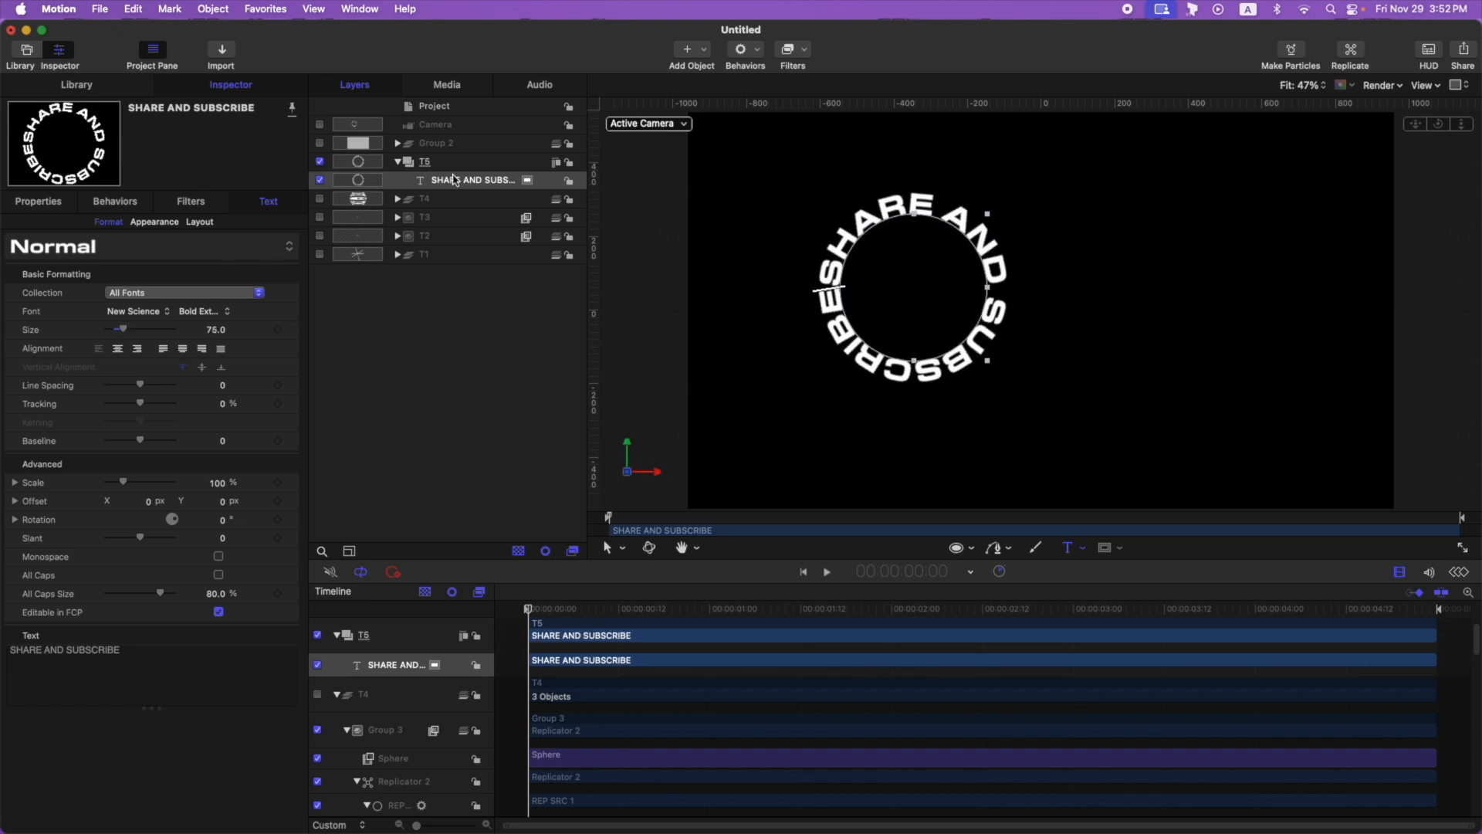
pyautogui.click(46, 204)
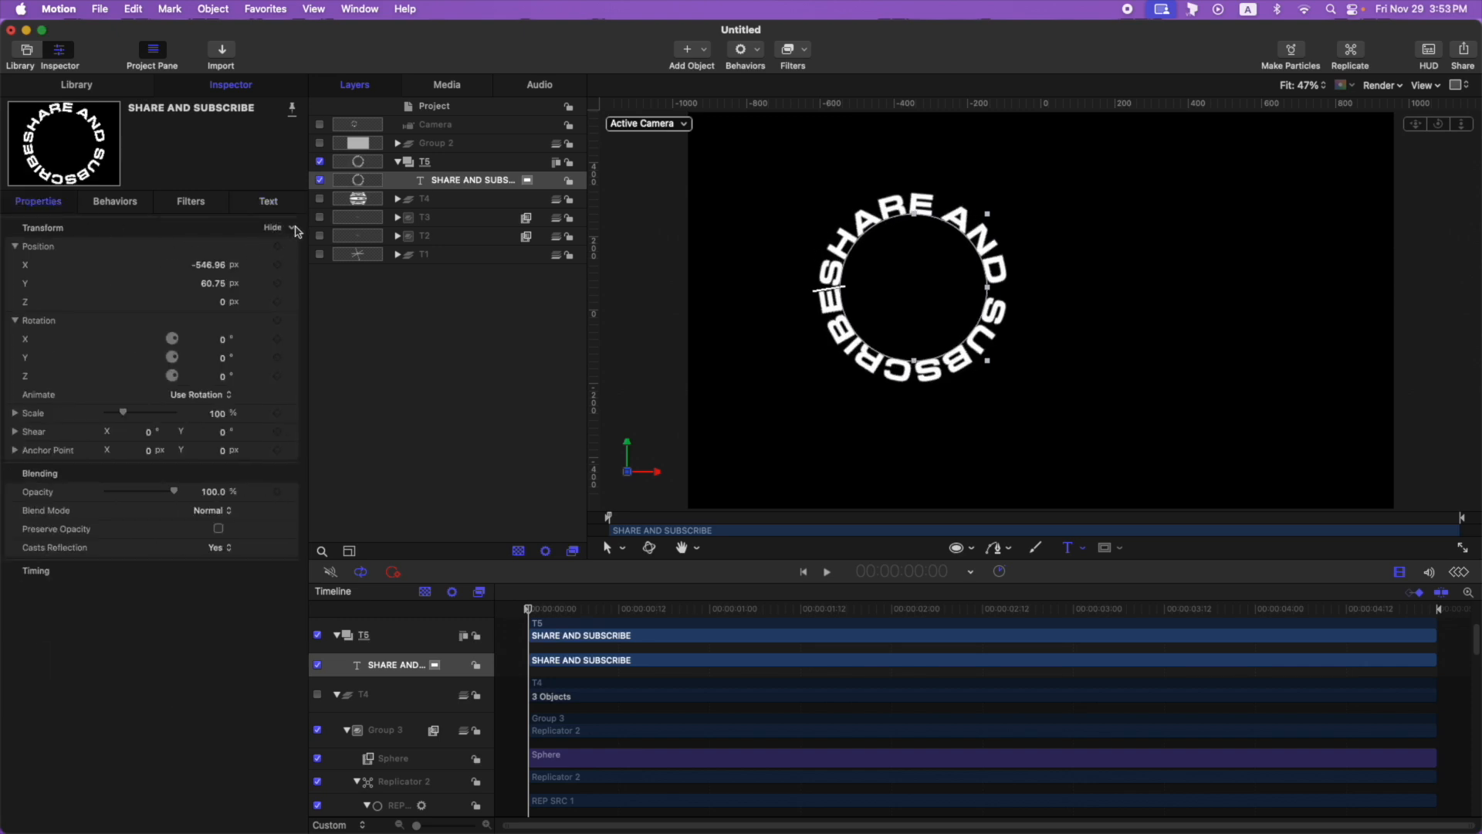
pyautogui.click(294, 228)
pyautogui.click(379, 231)
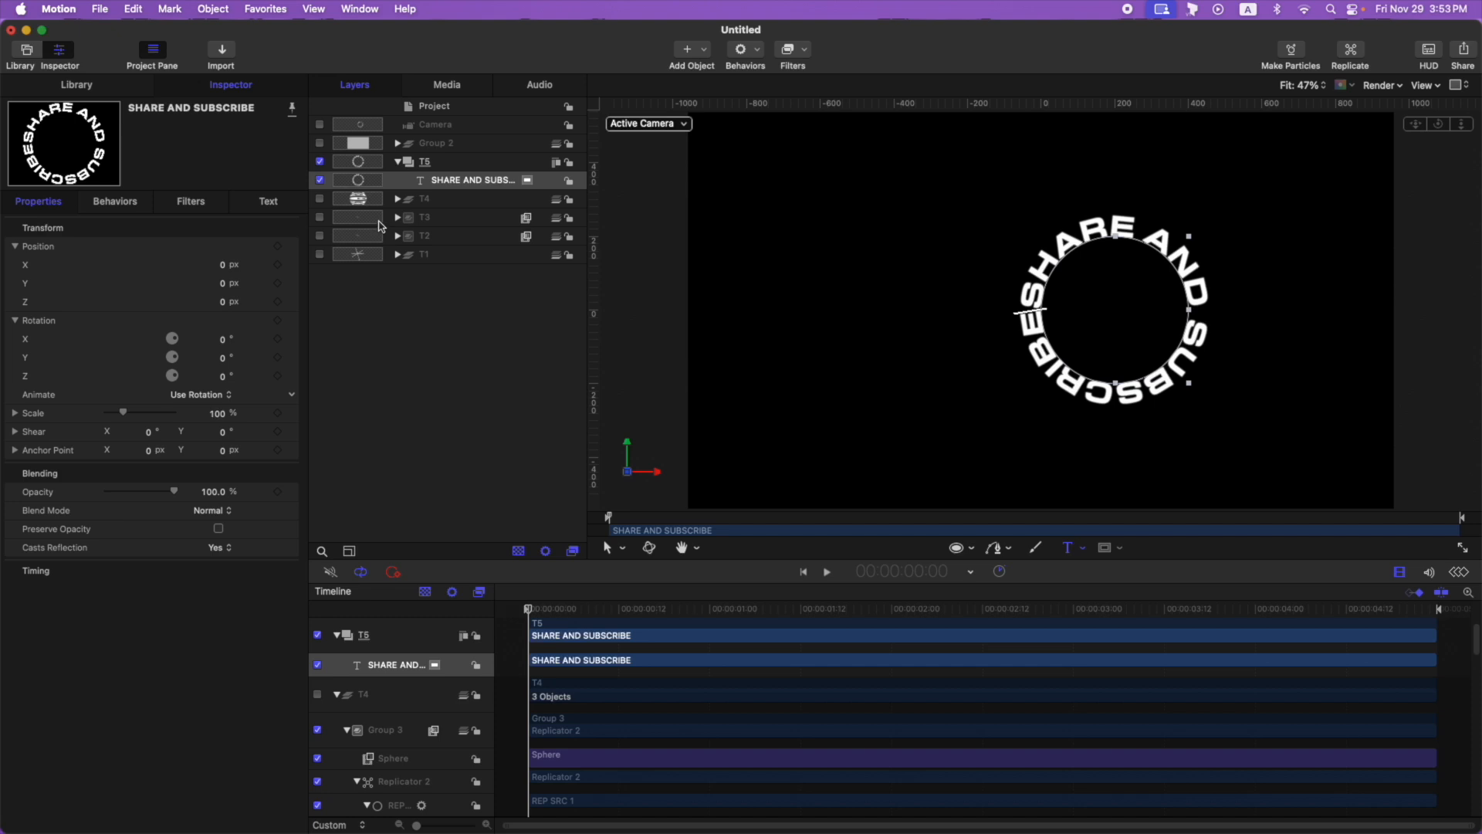
# - Draw a circle with a radius of about 299 in T5 and put it in its own group
pyautogui.click(454, 163)
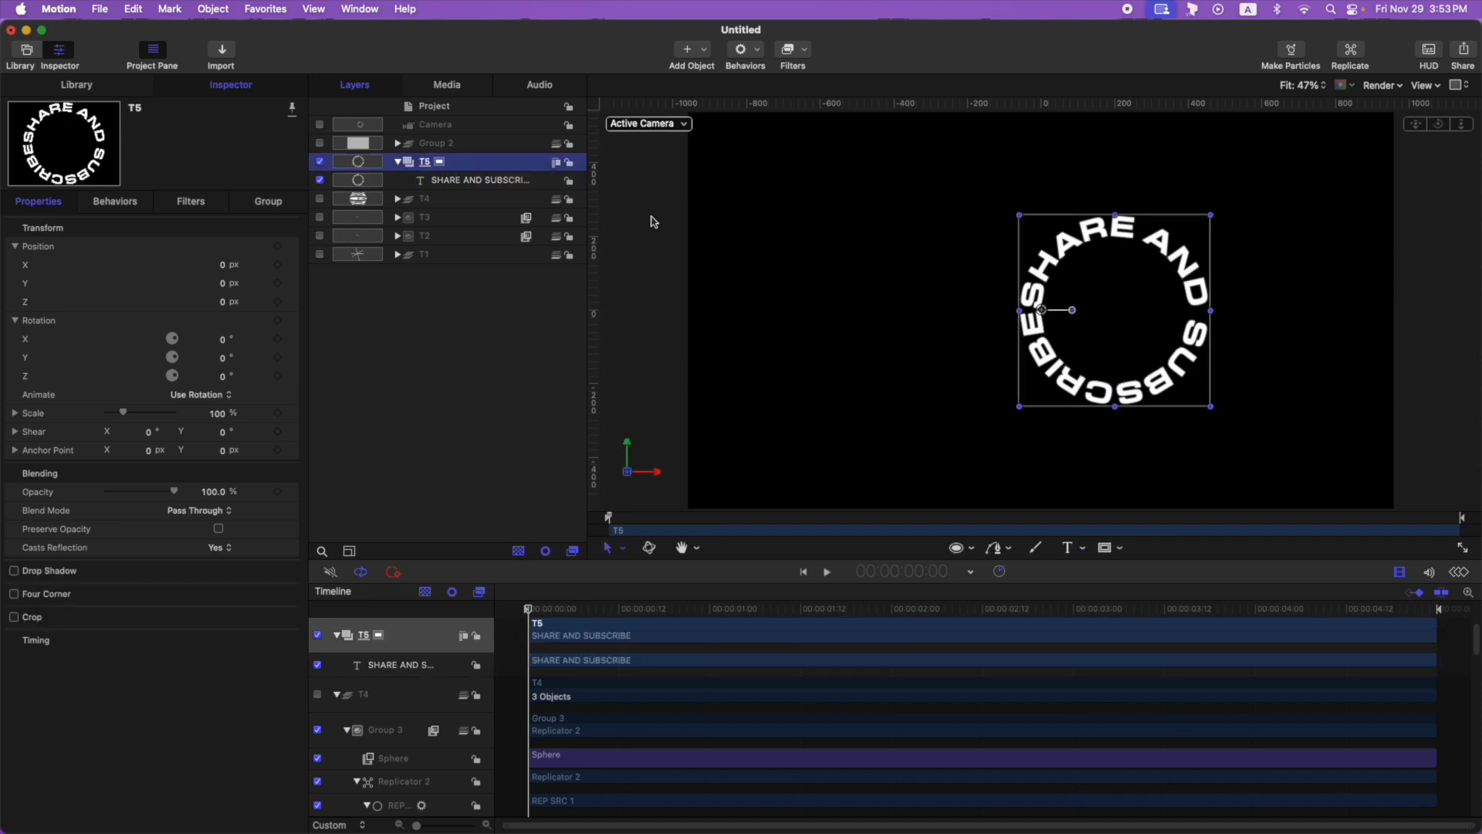
pyautogui.press('c')
pyautogui.moveTo(772, 211); pyautogui.dragTo(999, 451)
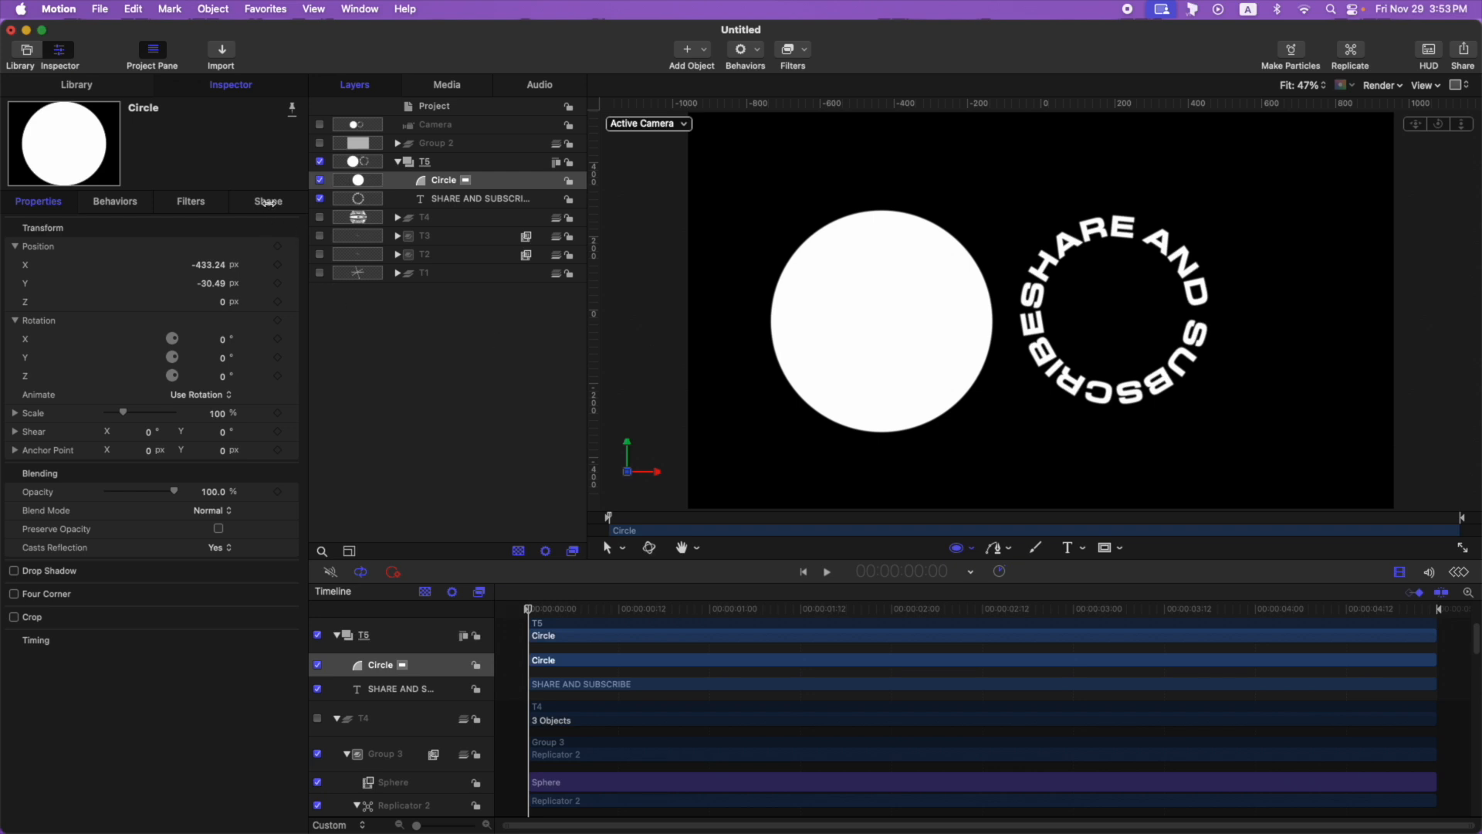
pyautogui.press('super+shift+g')
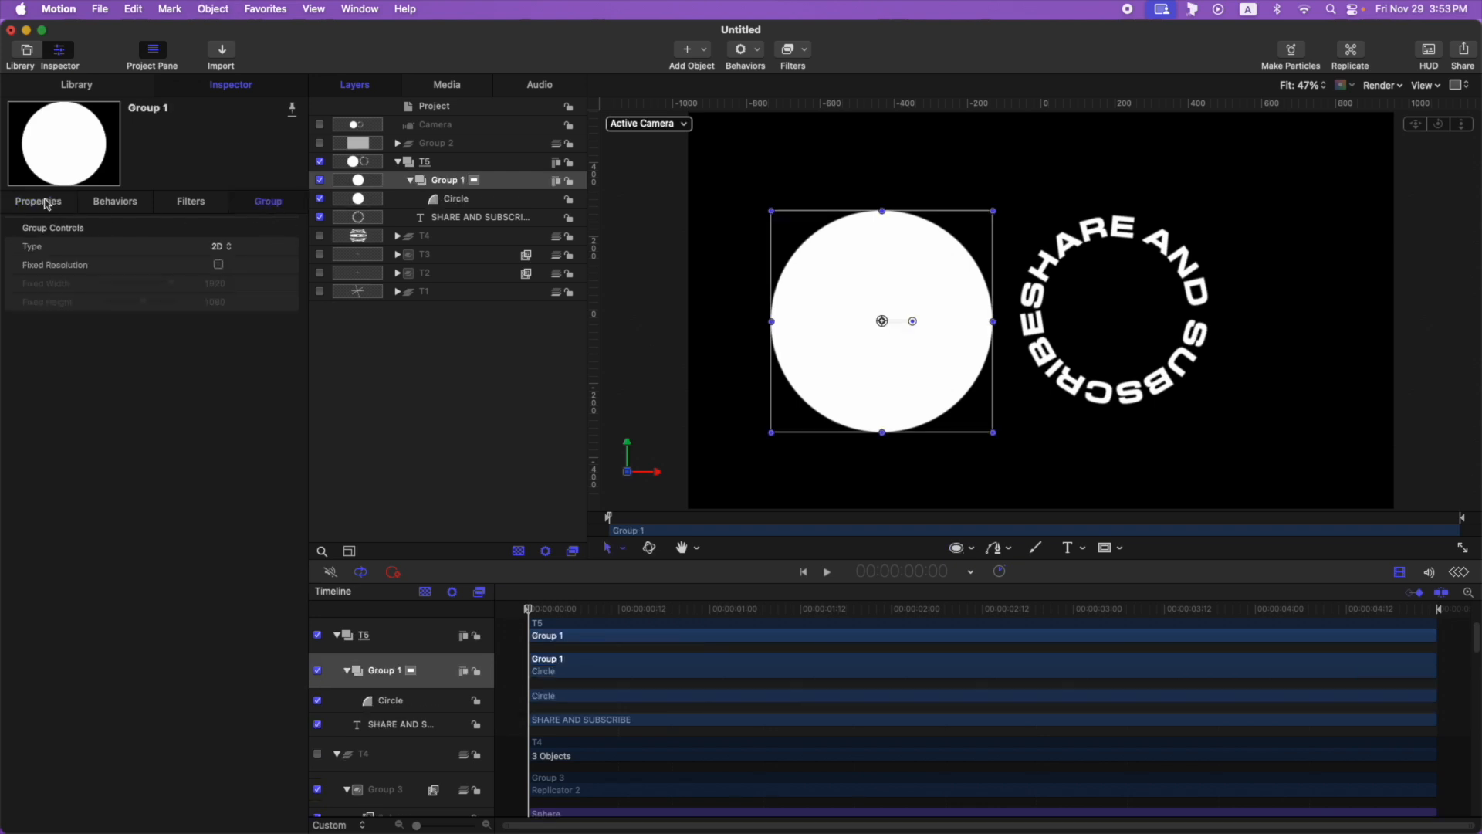
# - Reset the transform of Group 1 so the circle sits at the canvas centre
pyautogui.click(46, 202)
pyautogui.click(294, 228)
pyautogui.click(327, 229)
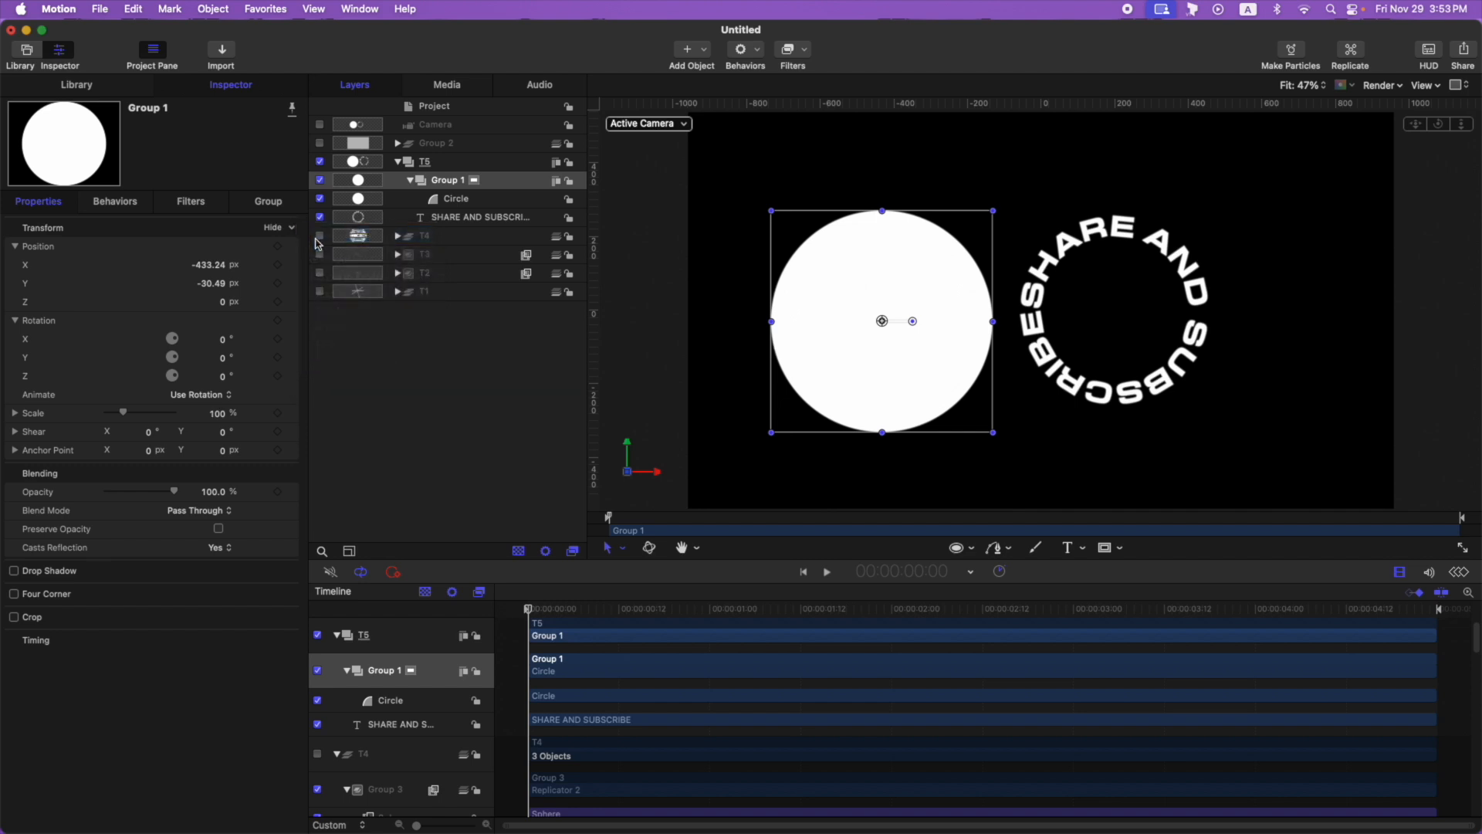
# - Give the circle an outline with a width of 100 and turn off its fill
pyautogui.click(491, 201)
pyautogui.click(266, 202)
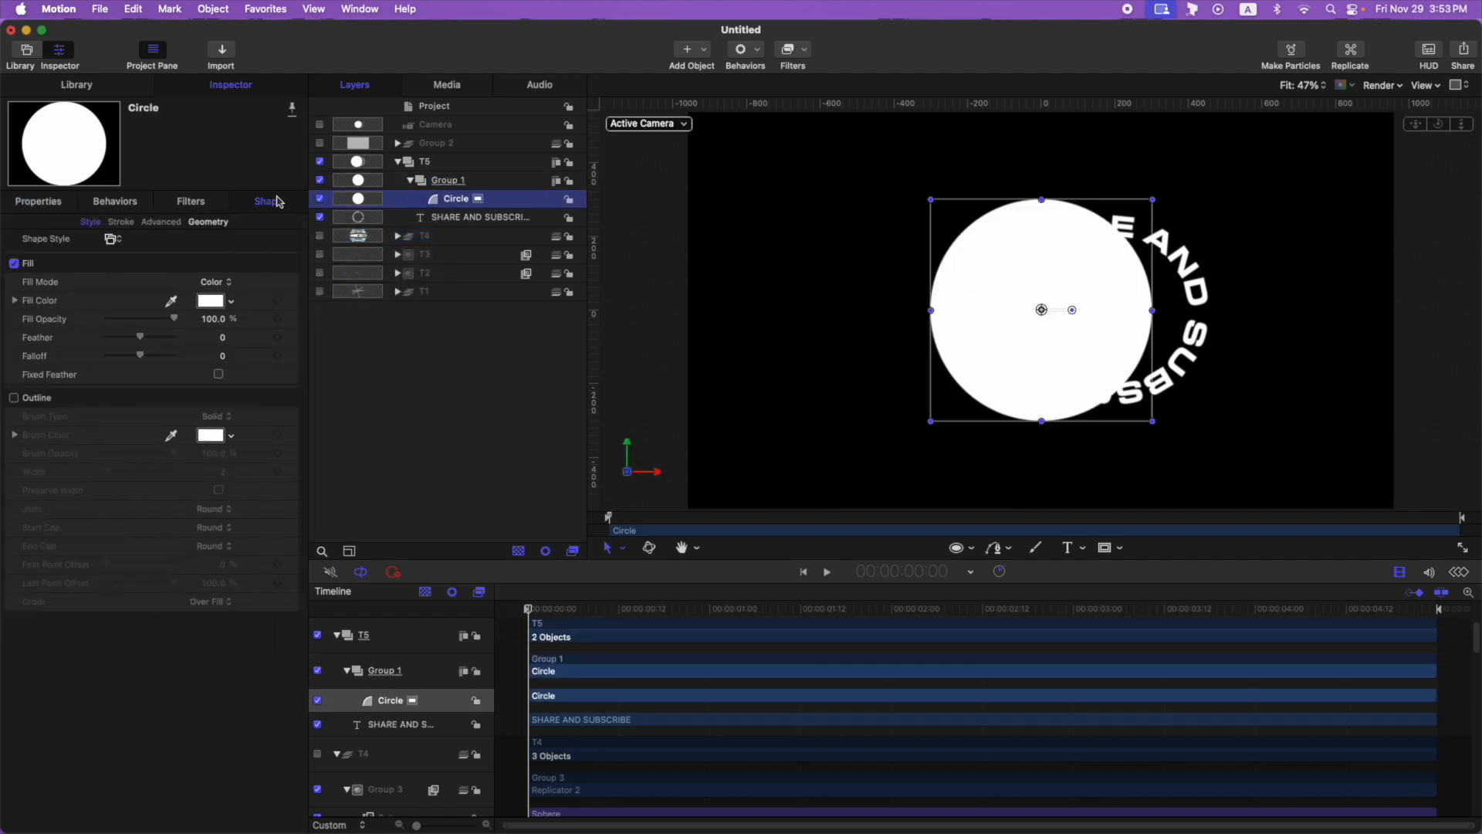
pyautogui.click(14, 397)
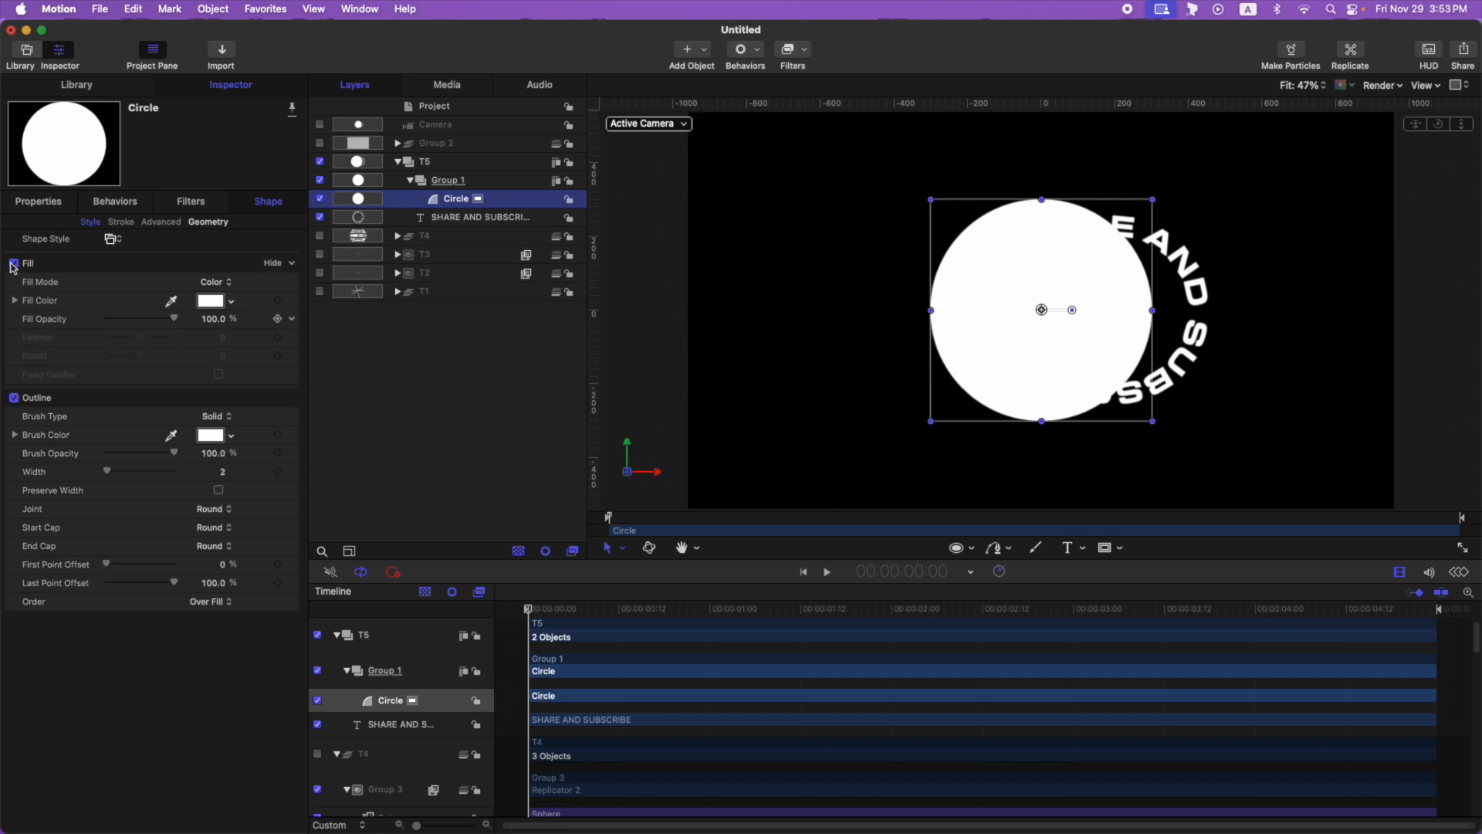
pyautogui.click(14, 263)
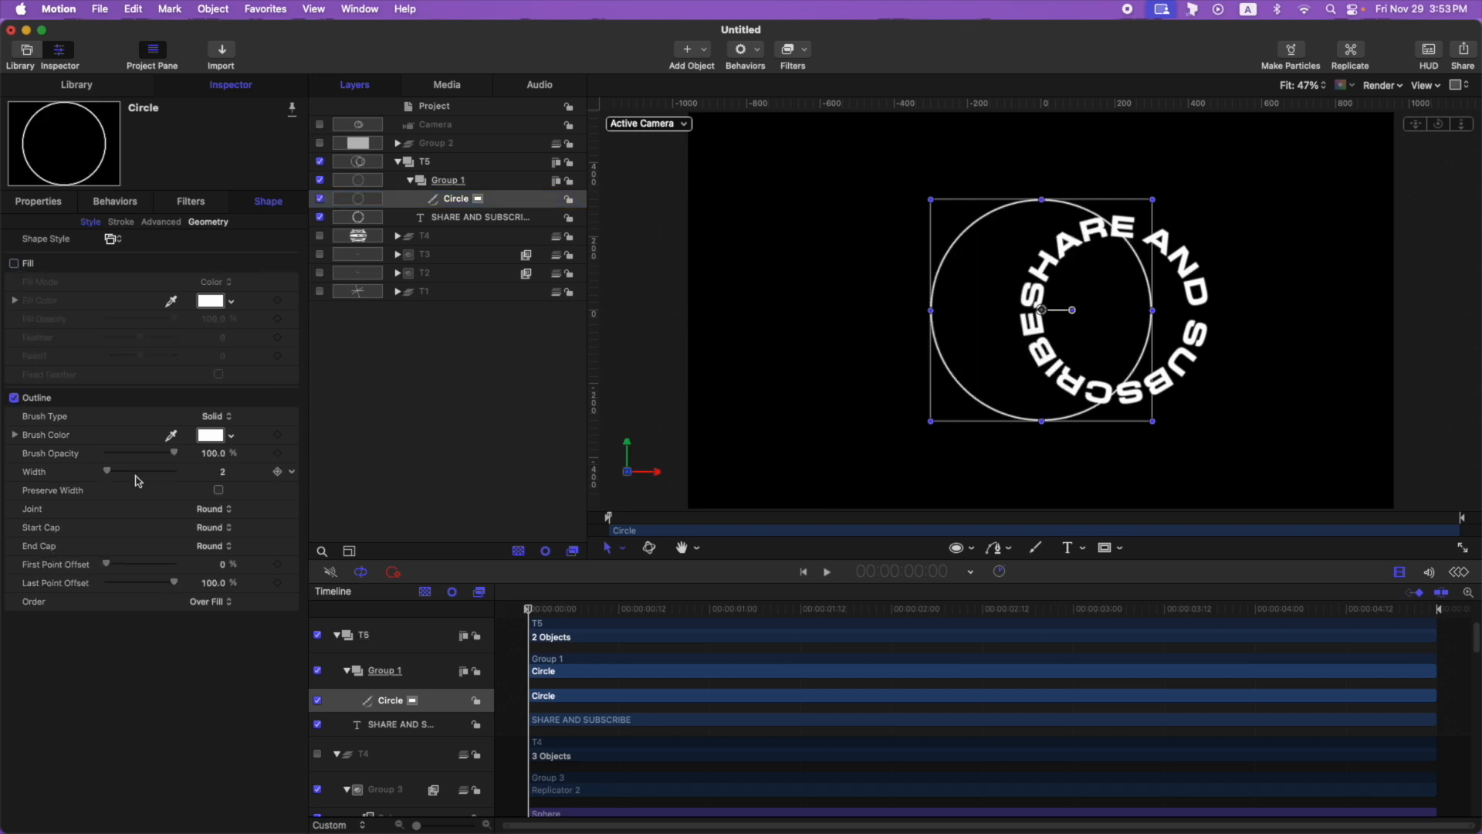
pyautogui.moveTo(106, 472); pyautogui.dragTo(181, 472)
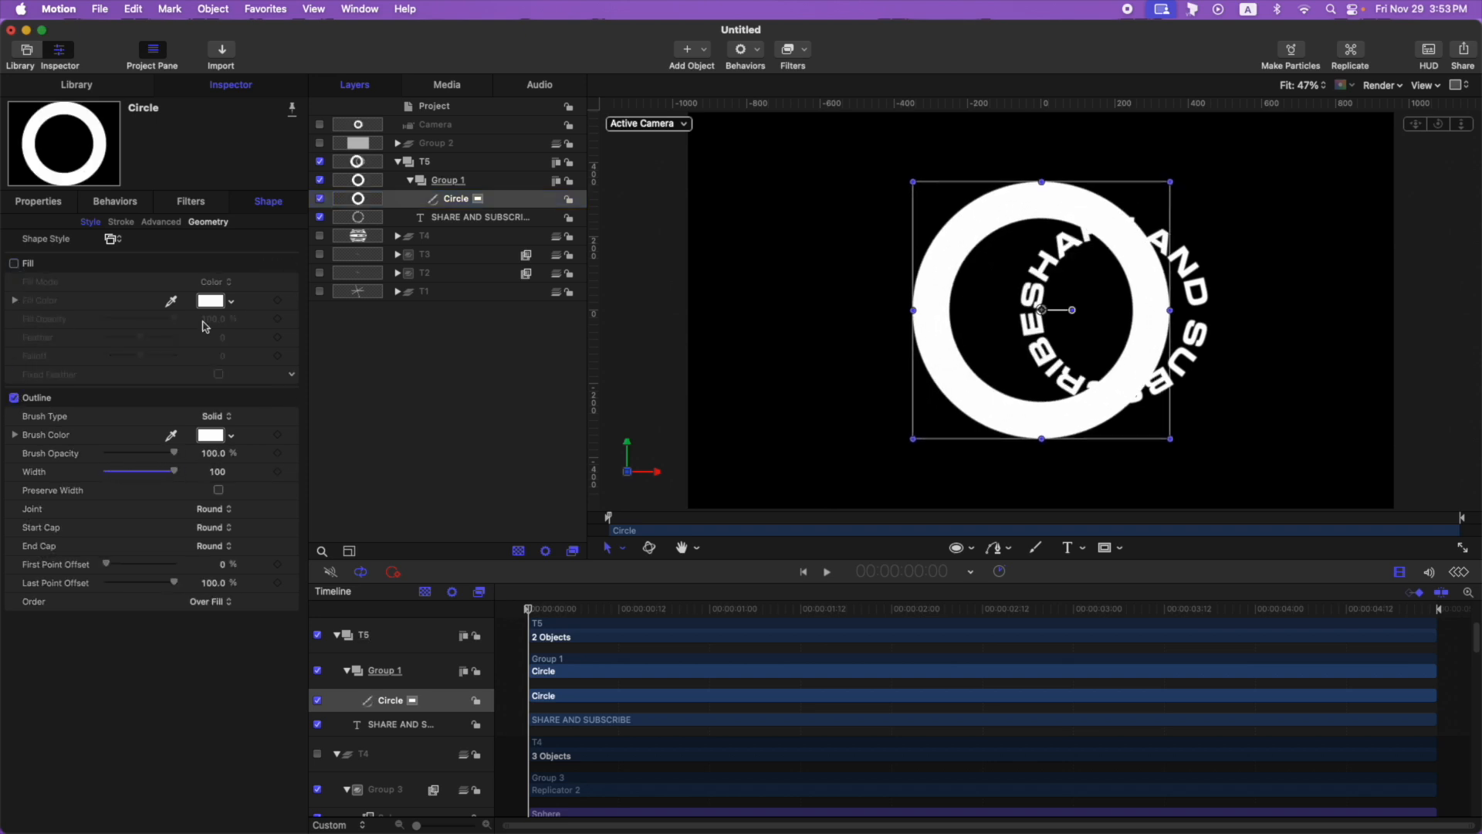
# - Add an Align To behavior to Group 1 with the SHARE AND SUBSCRIBE text as its target object
pyautogui.click(446, 184)
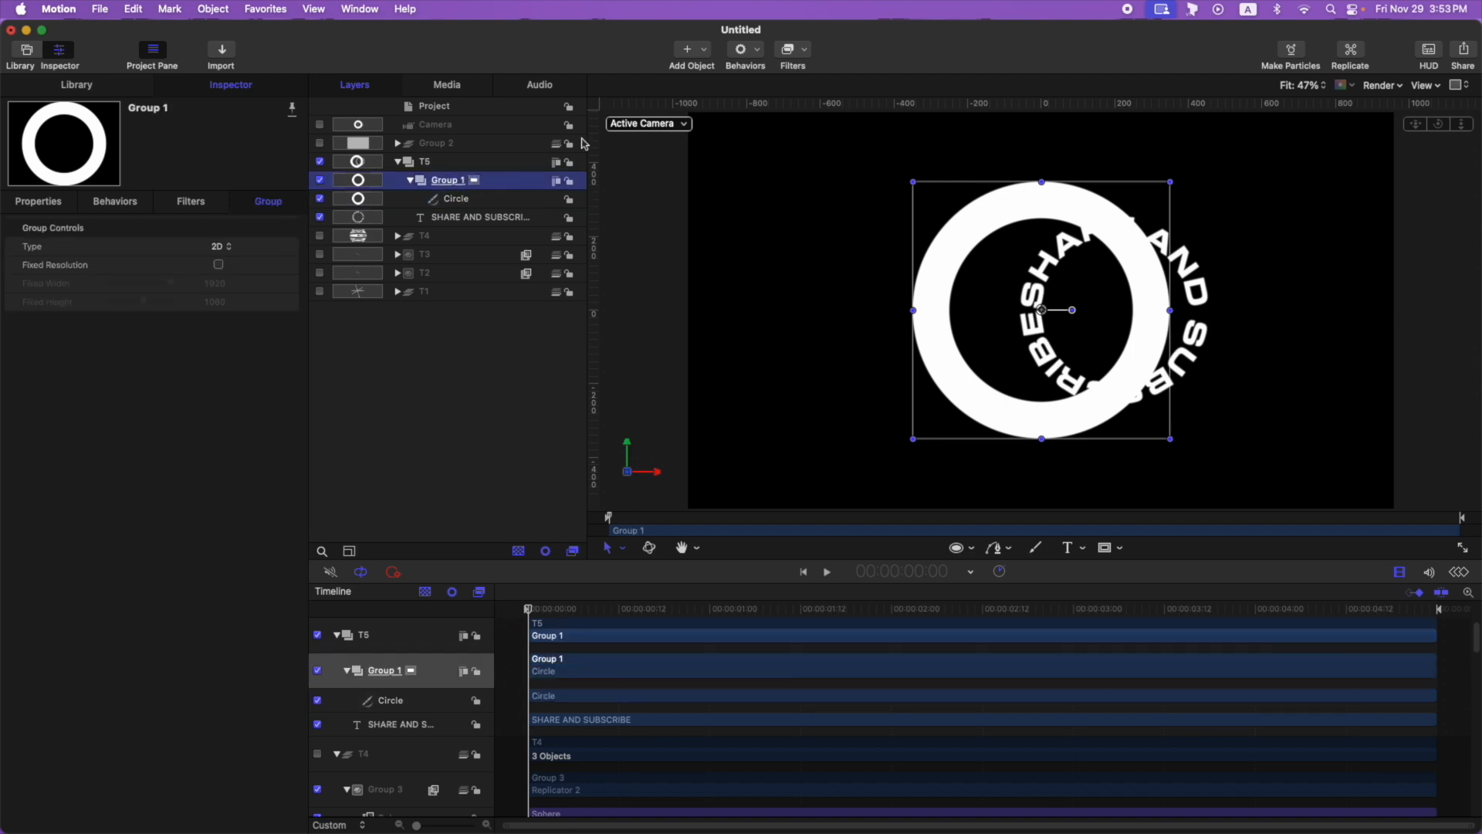
pyautogui.click(754, 52)
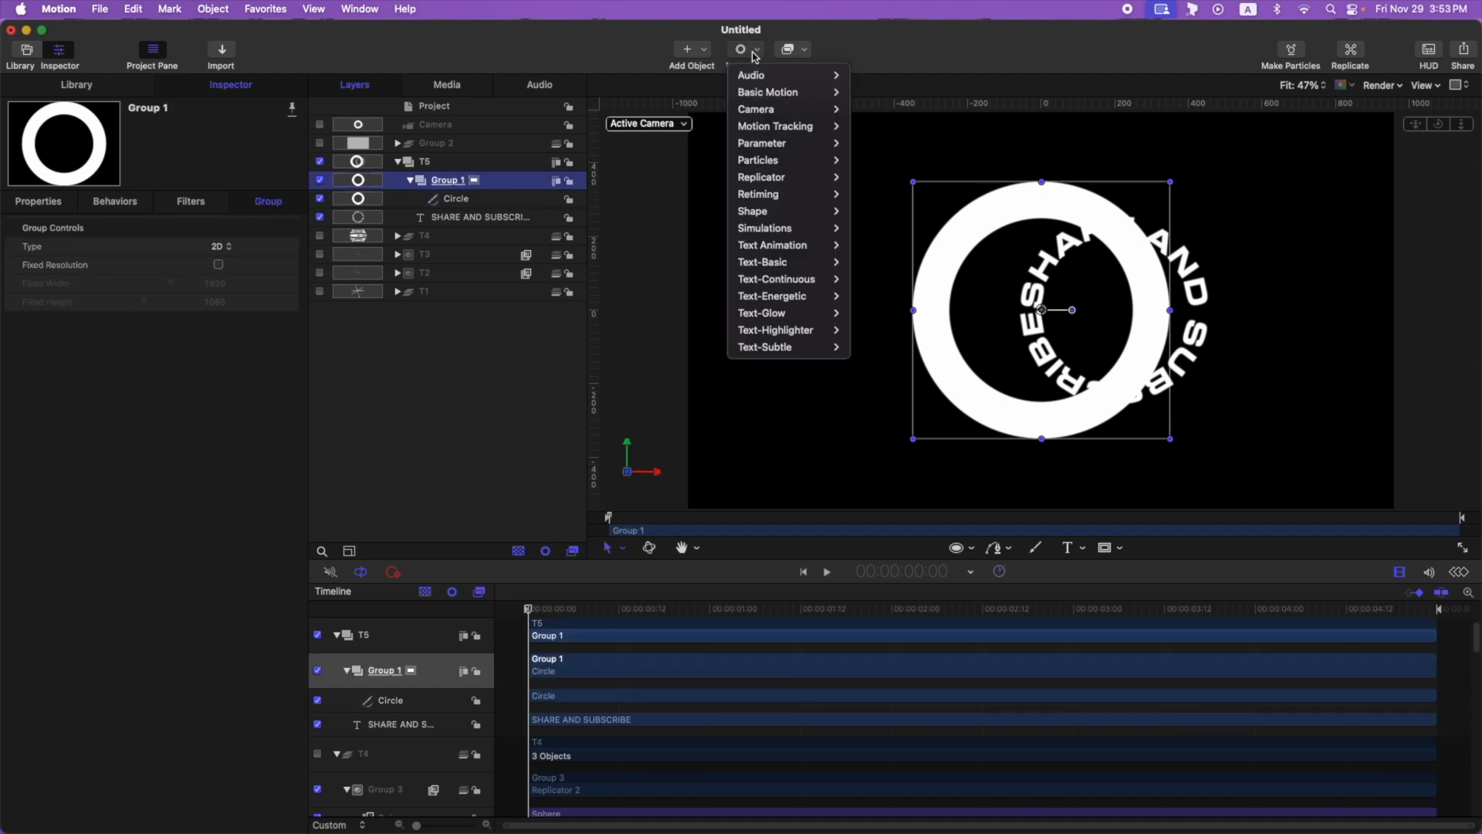
pyautogui.moveTo(783, 92)
pyautogui.click(906, 90)
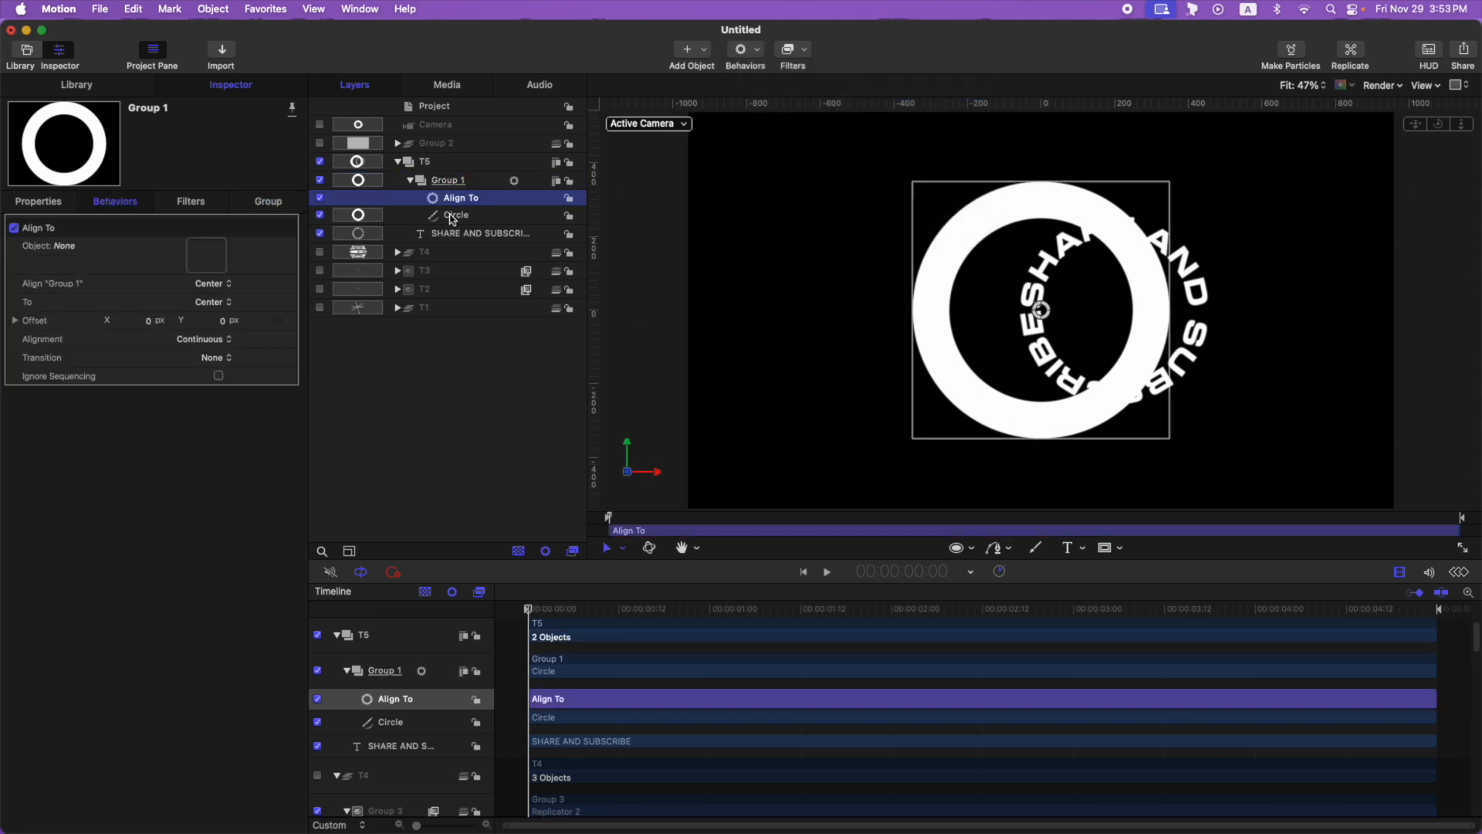
pyautogui.moveTo(489, 235); pyautogui.dragTo(207, 255)
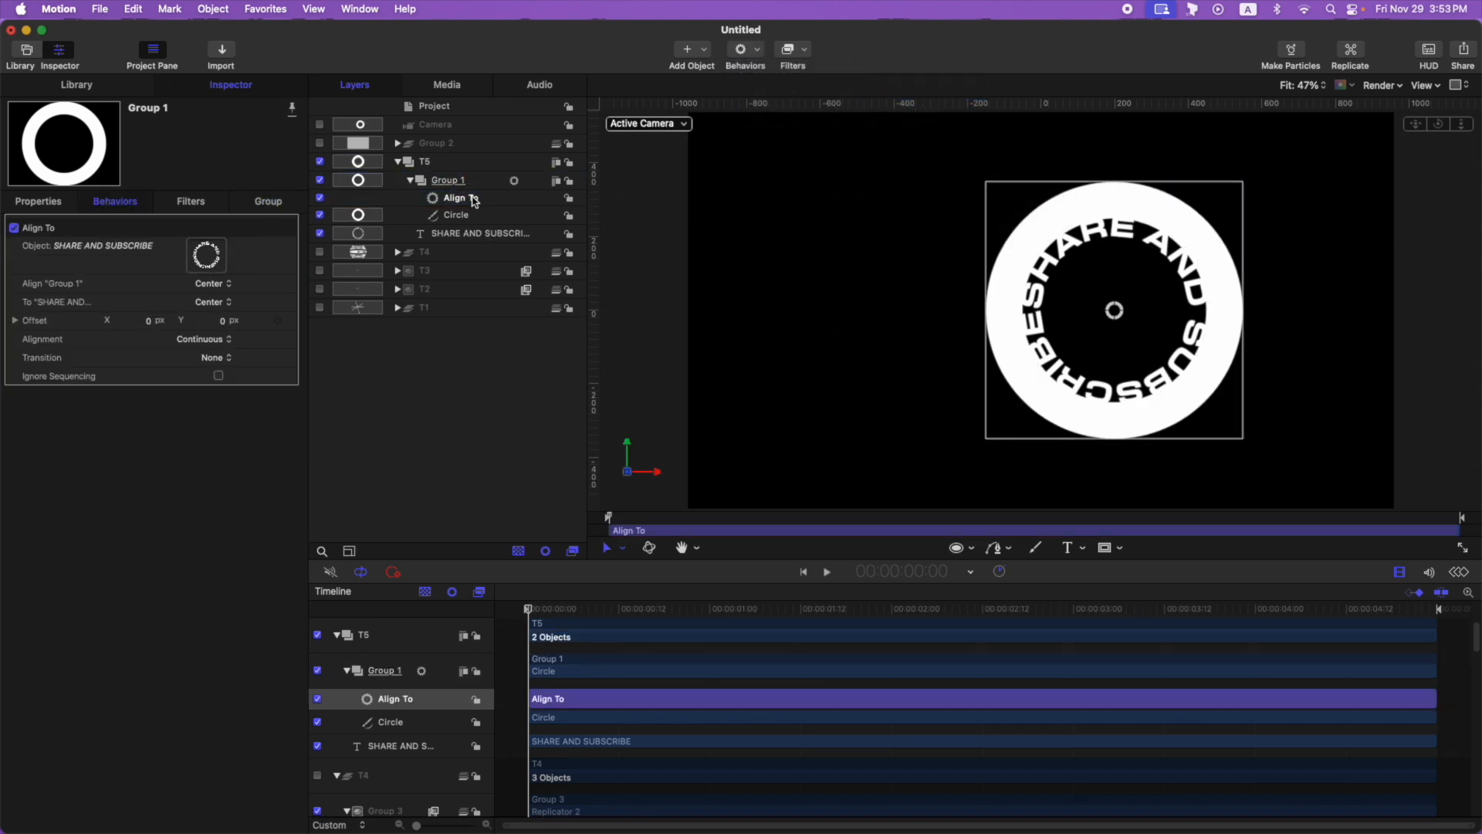
# - Change the face color of the SHARE AND SUBSCRIBE text to Black
pyautogui.click(485, 234)
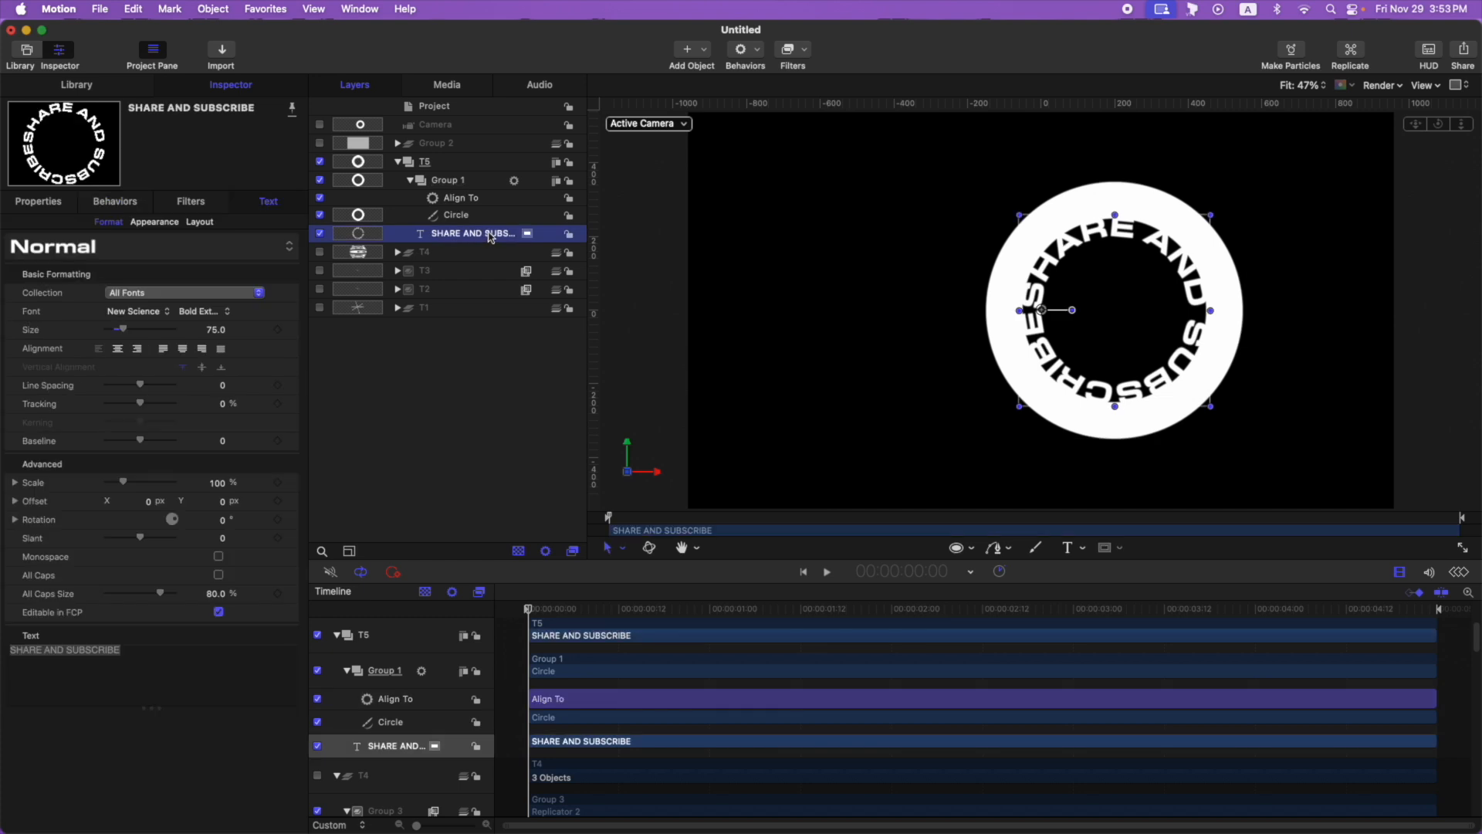
pyautogui.click(155, 221)
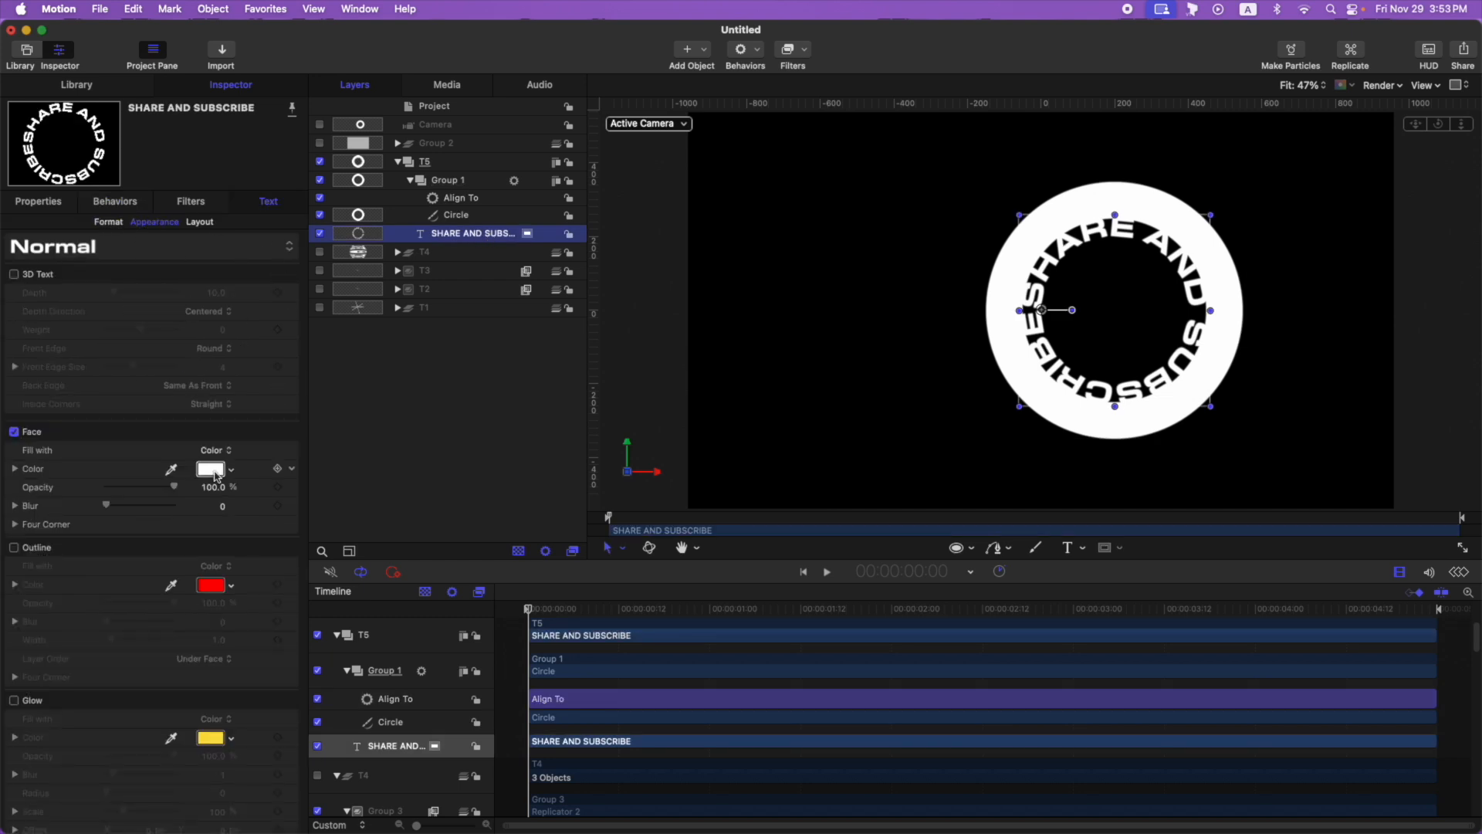
pyautogui.click(210, 468)
pyautogui.scroll(3, 407, 497)
pyautogui.click(406, 492)
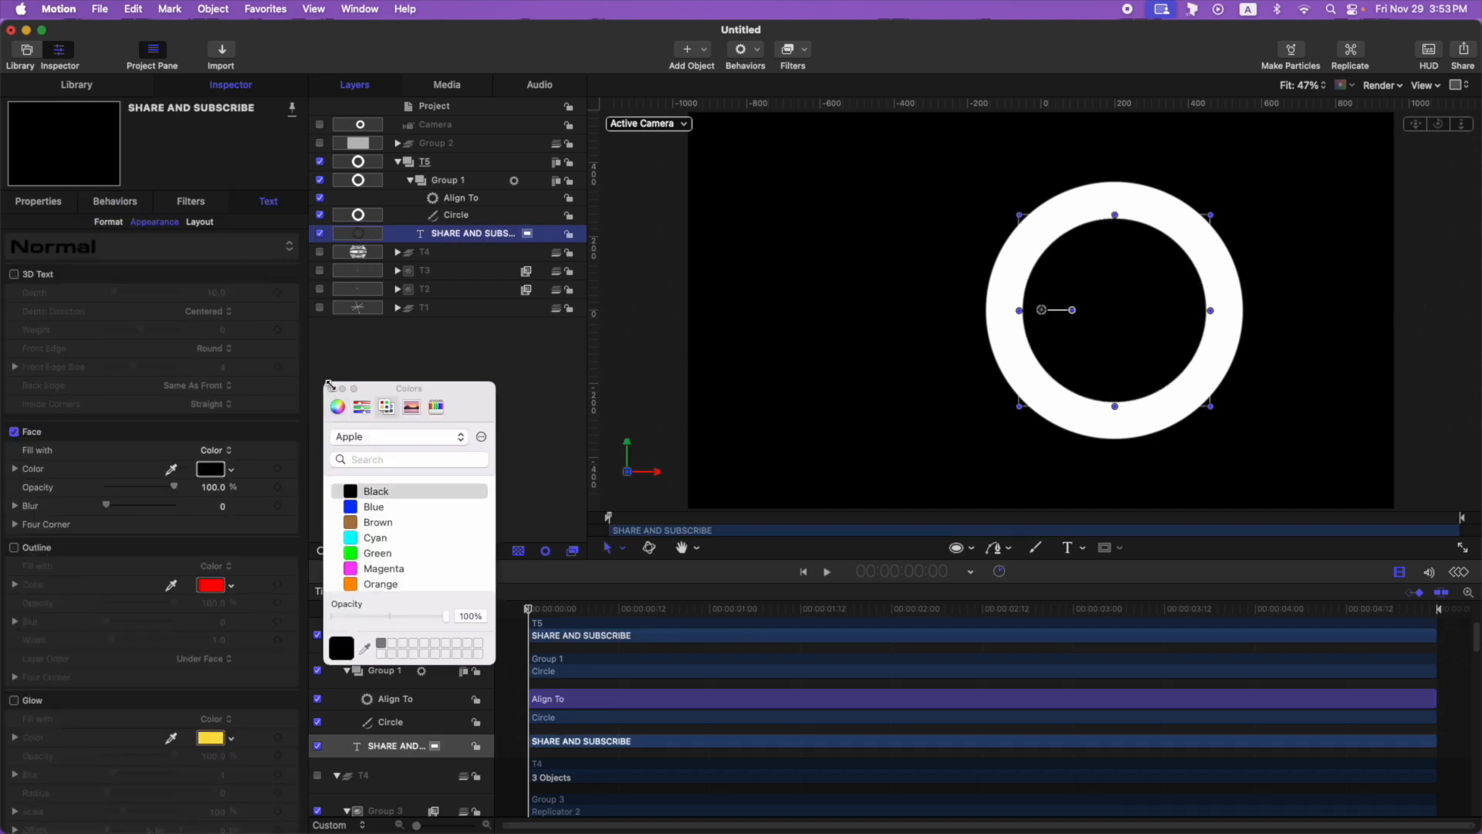
pyautogui.click(330, 388)
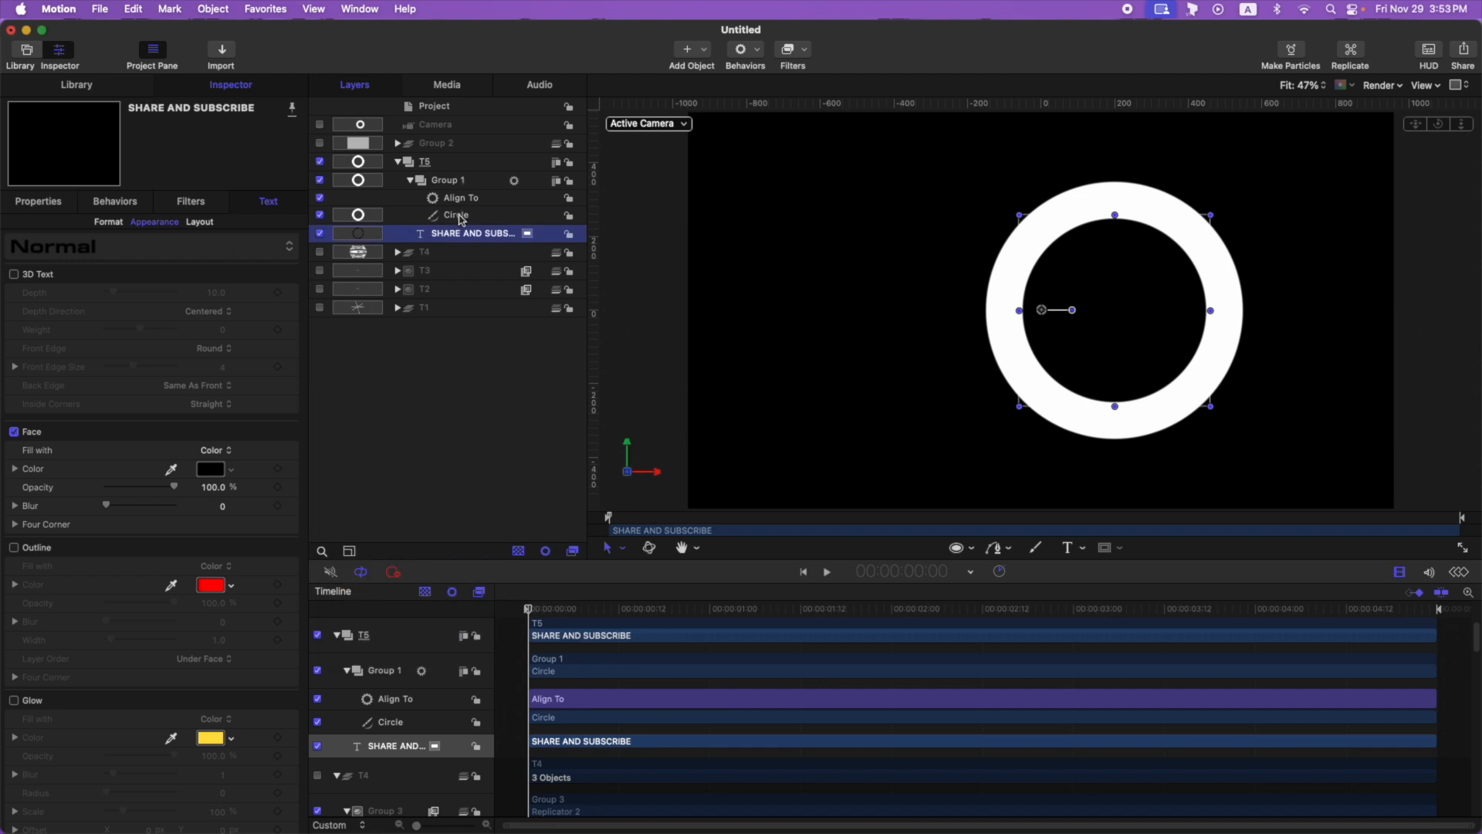
# - Set the circle's radius to 224.15 and move Group 1 beneath the SHARE AND SUBSCRIBE text in the layer order
pyautogui.click(460, 215)
pyautogui.click(208, 222)
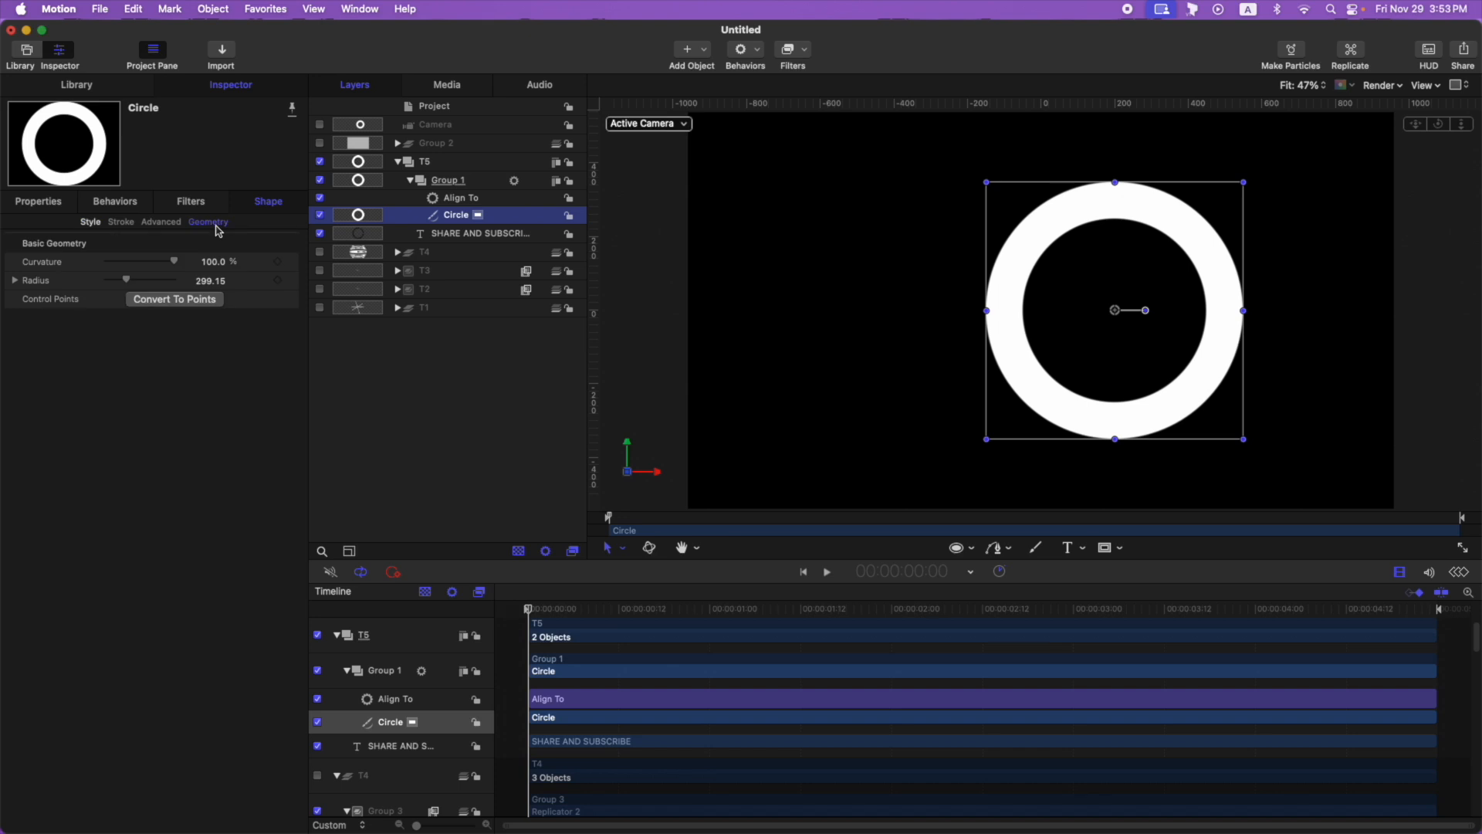
pyautogui.moveTo(215, 285); pyautogui.dragTo(162, 286)
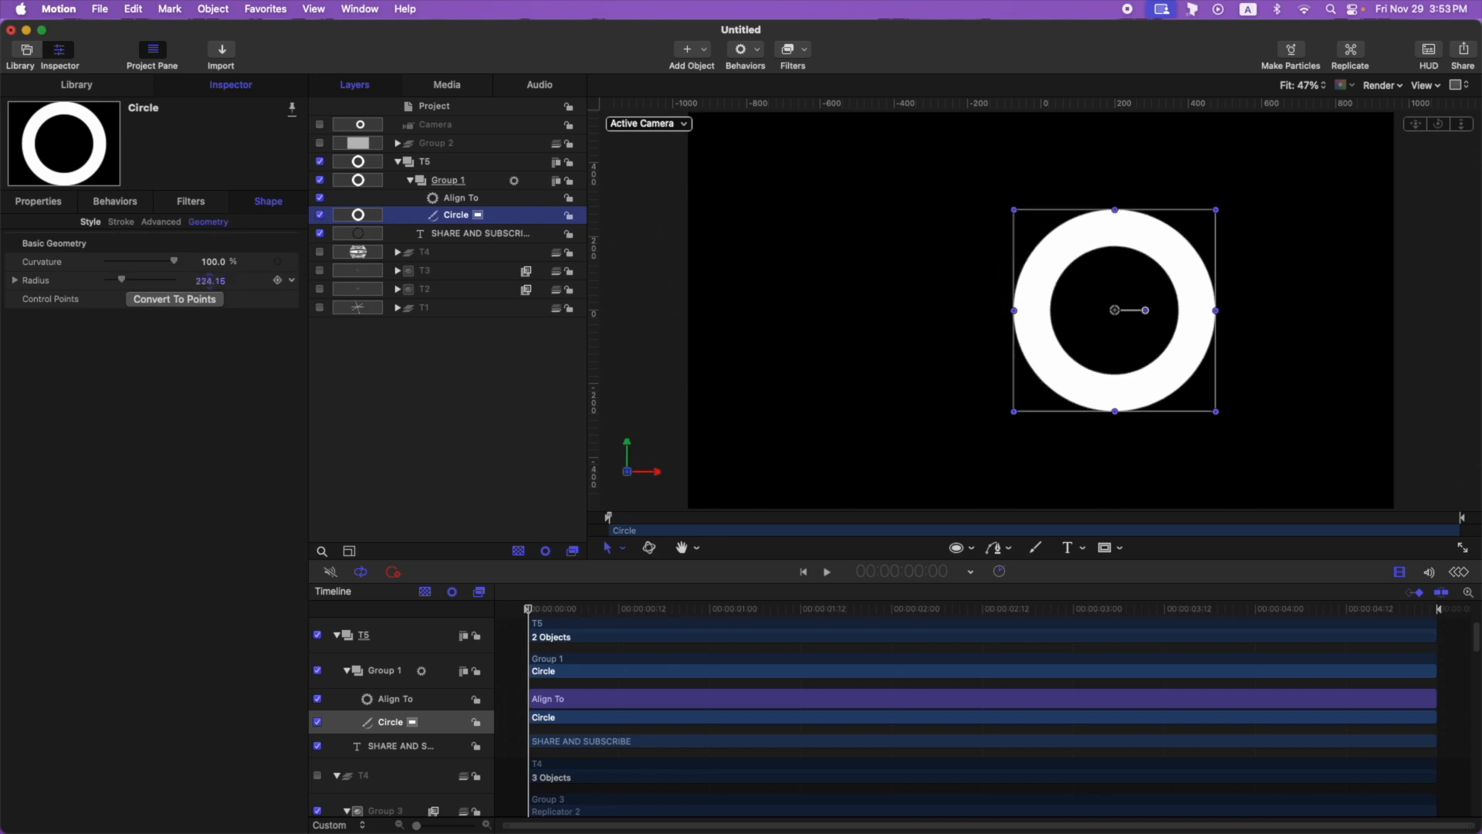
pyautogui.click(468, 183)
pyautogui.press('super+bracketleft')
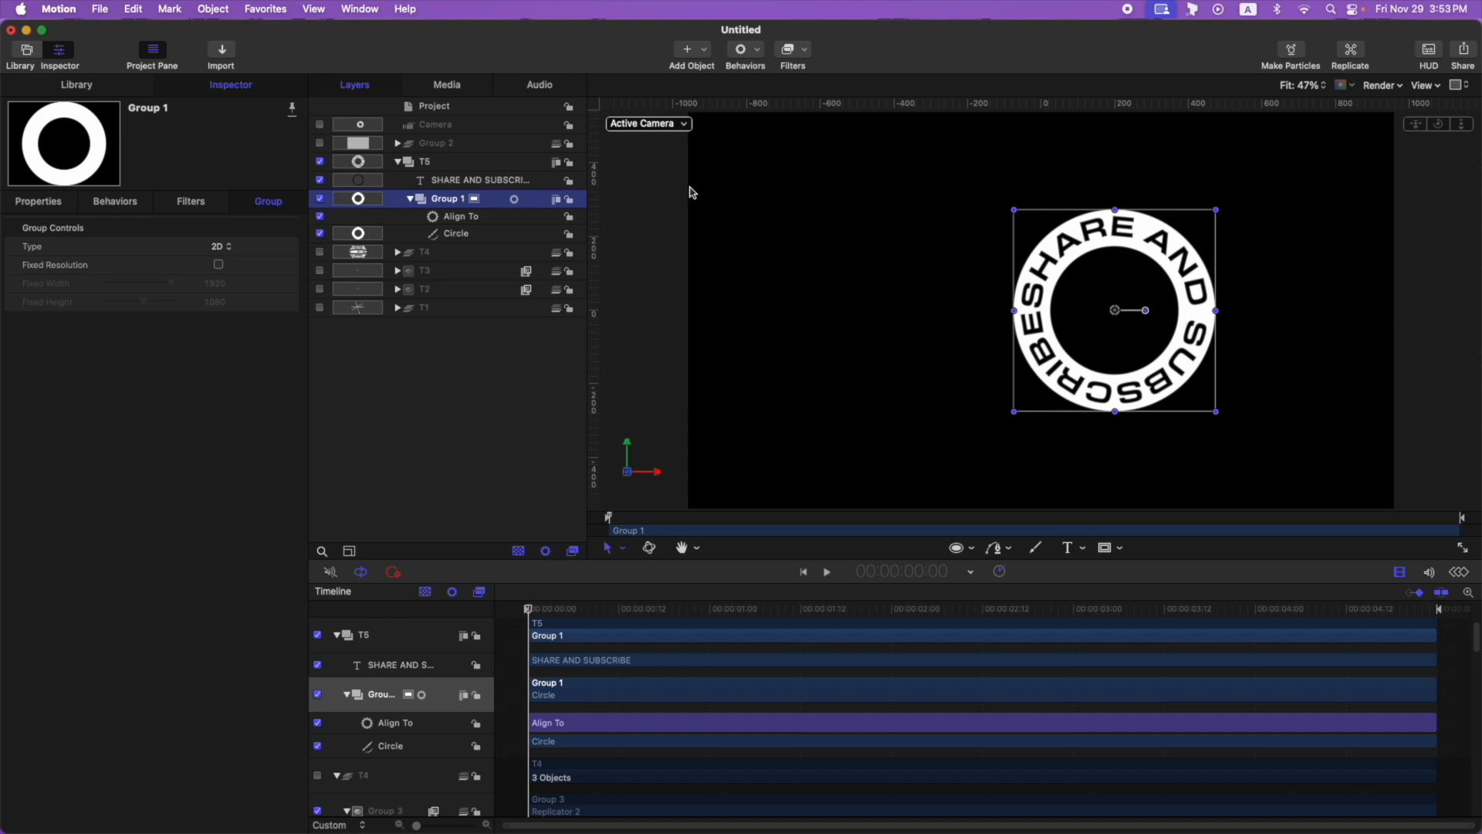
# - Combine the SHARE AND SUBSCRIBE text and Group 1 into a new group named RC
pyautogui.click(410, 199)
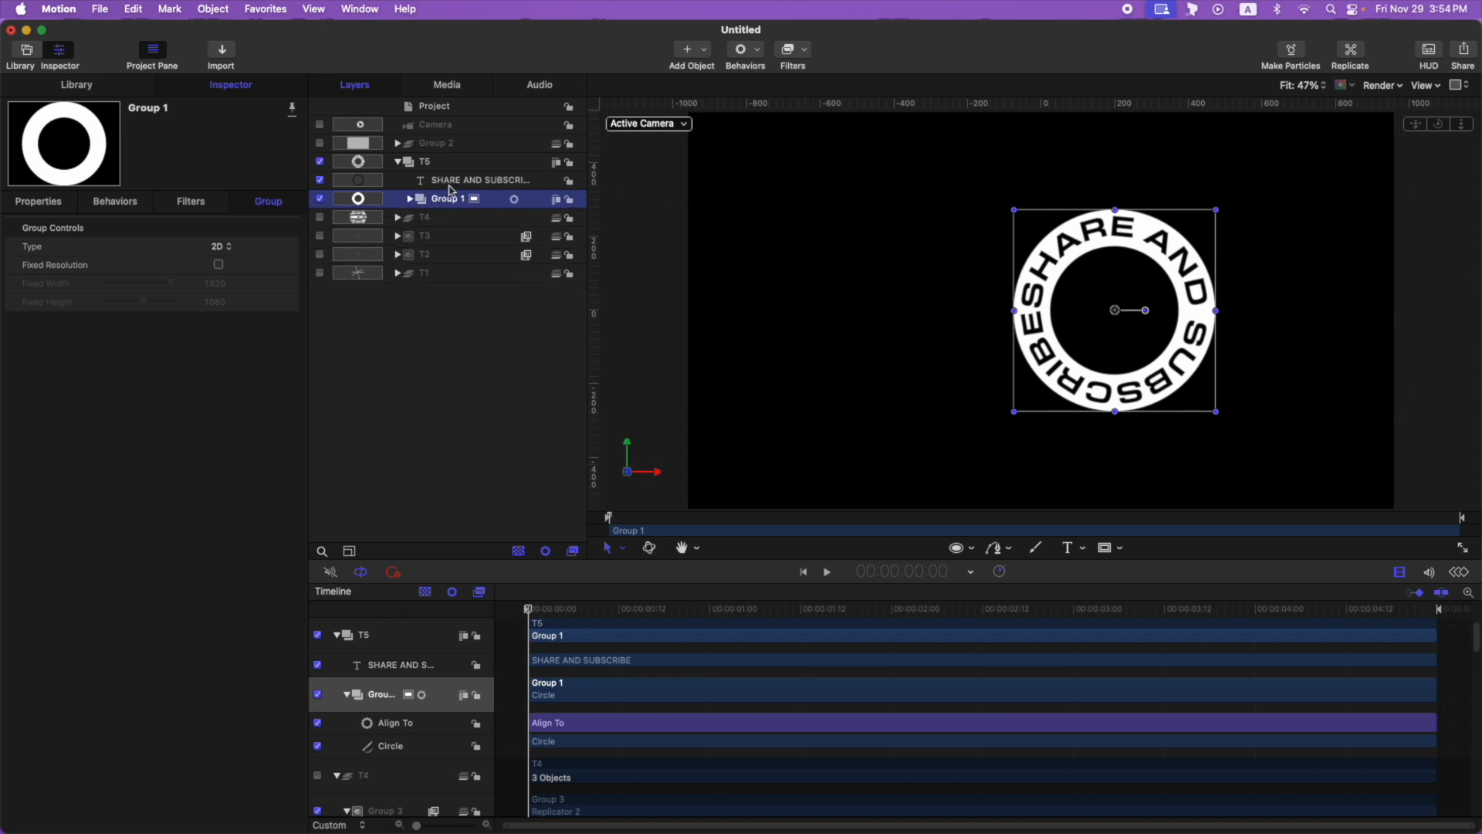
pyautogui.keyDown('shift'); pyautogui.click(450, 181); pyautogui.keyUp('shift')
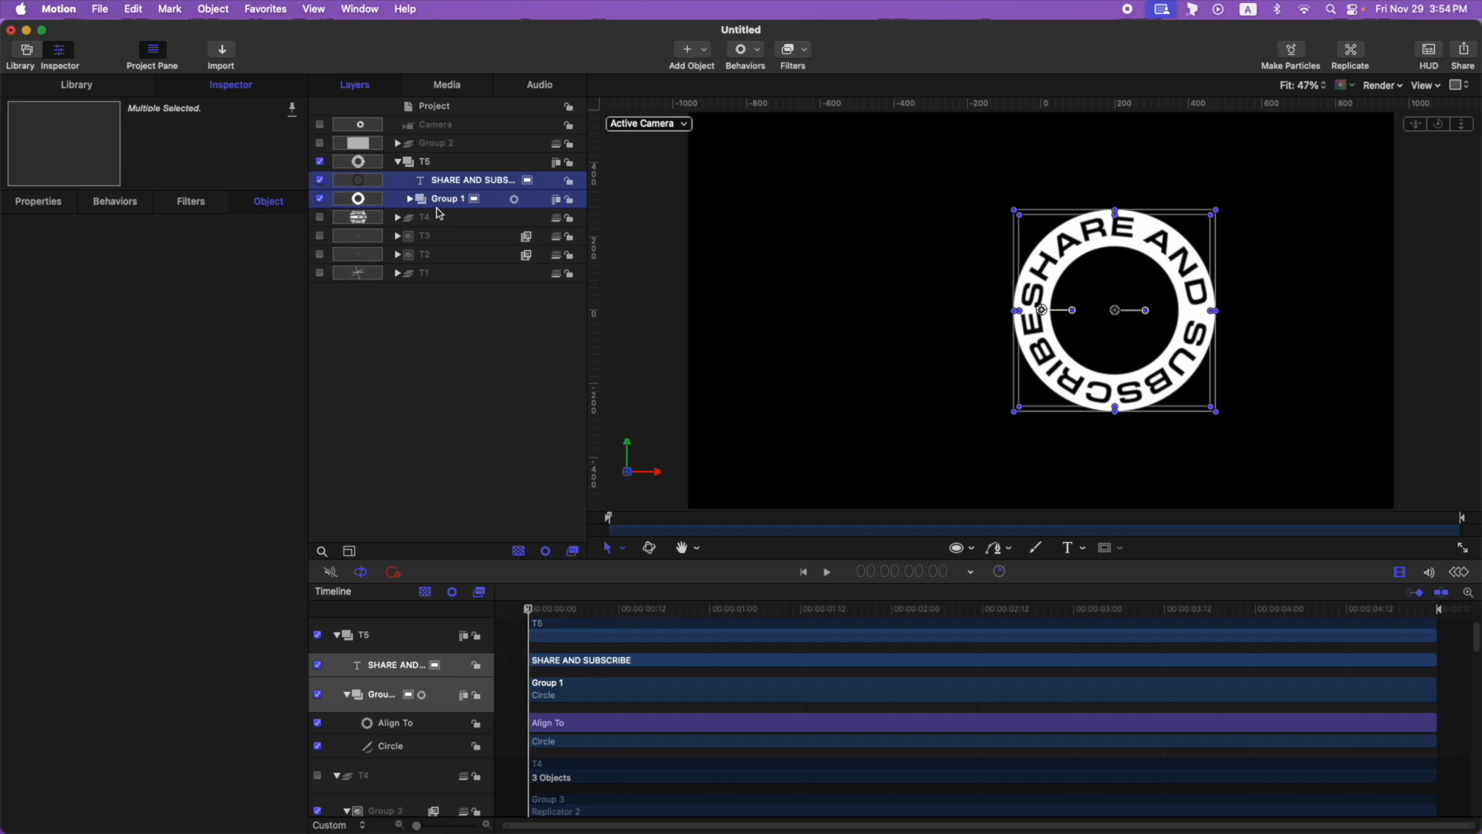
pyautogui.press('super+shift+g')
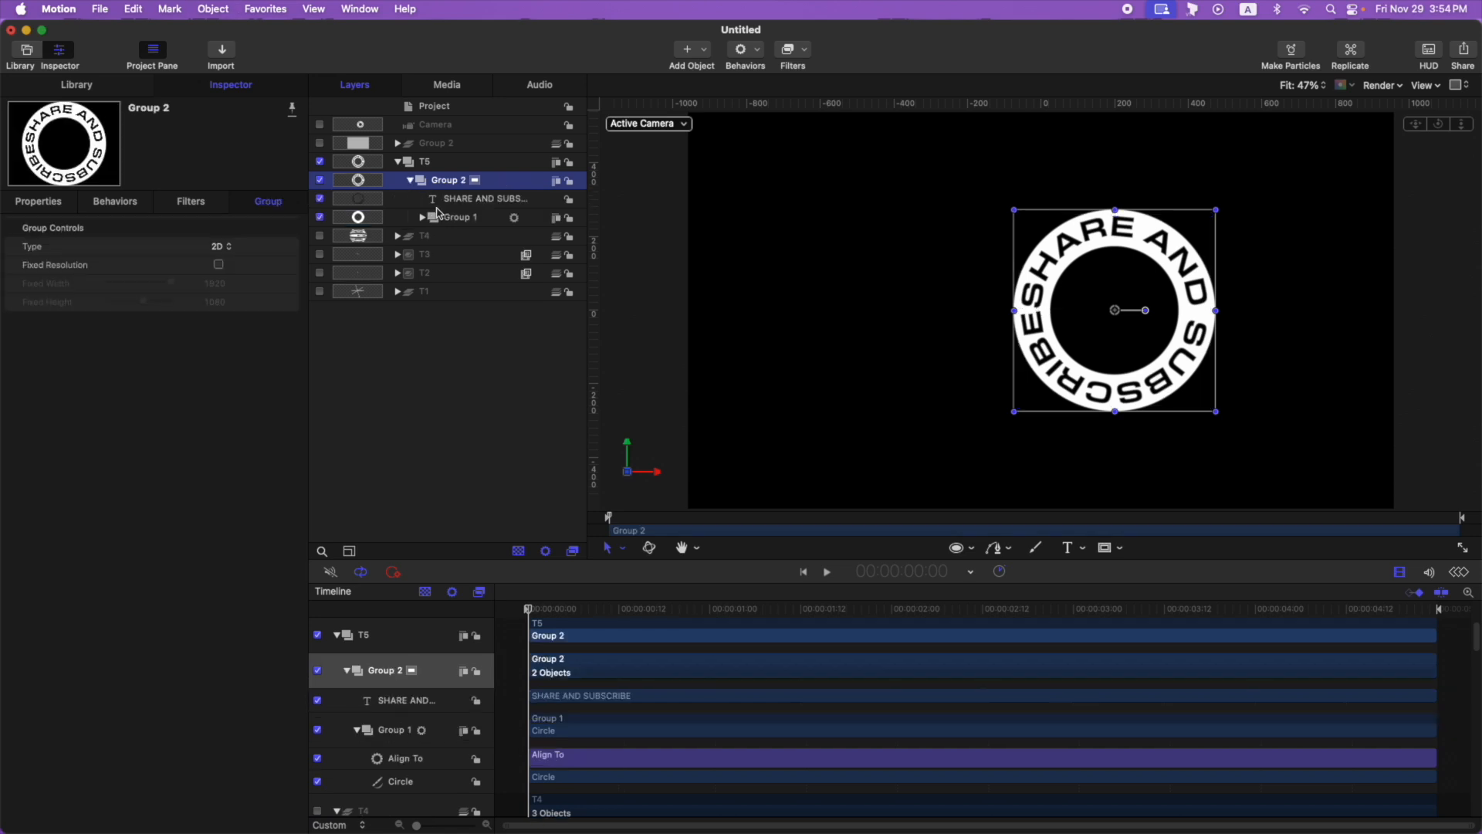
pyautogui.doubleClick(446, 180)
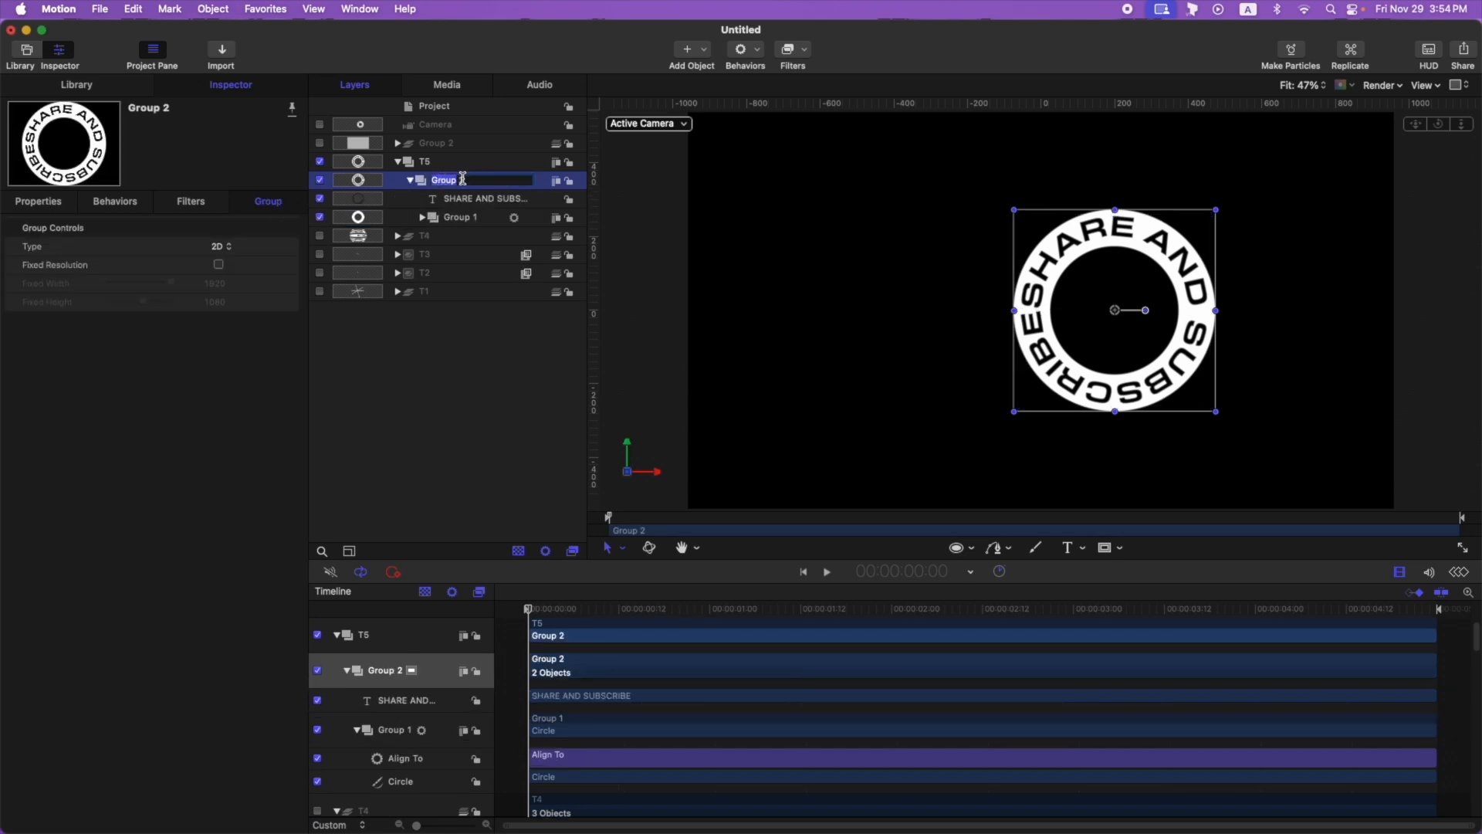
pyautogui.write('RC')
pyautogui.press('Return')
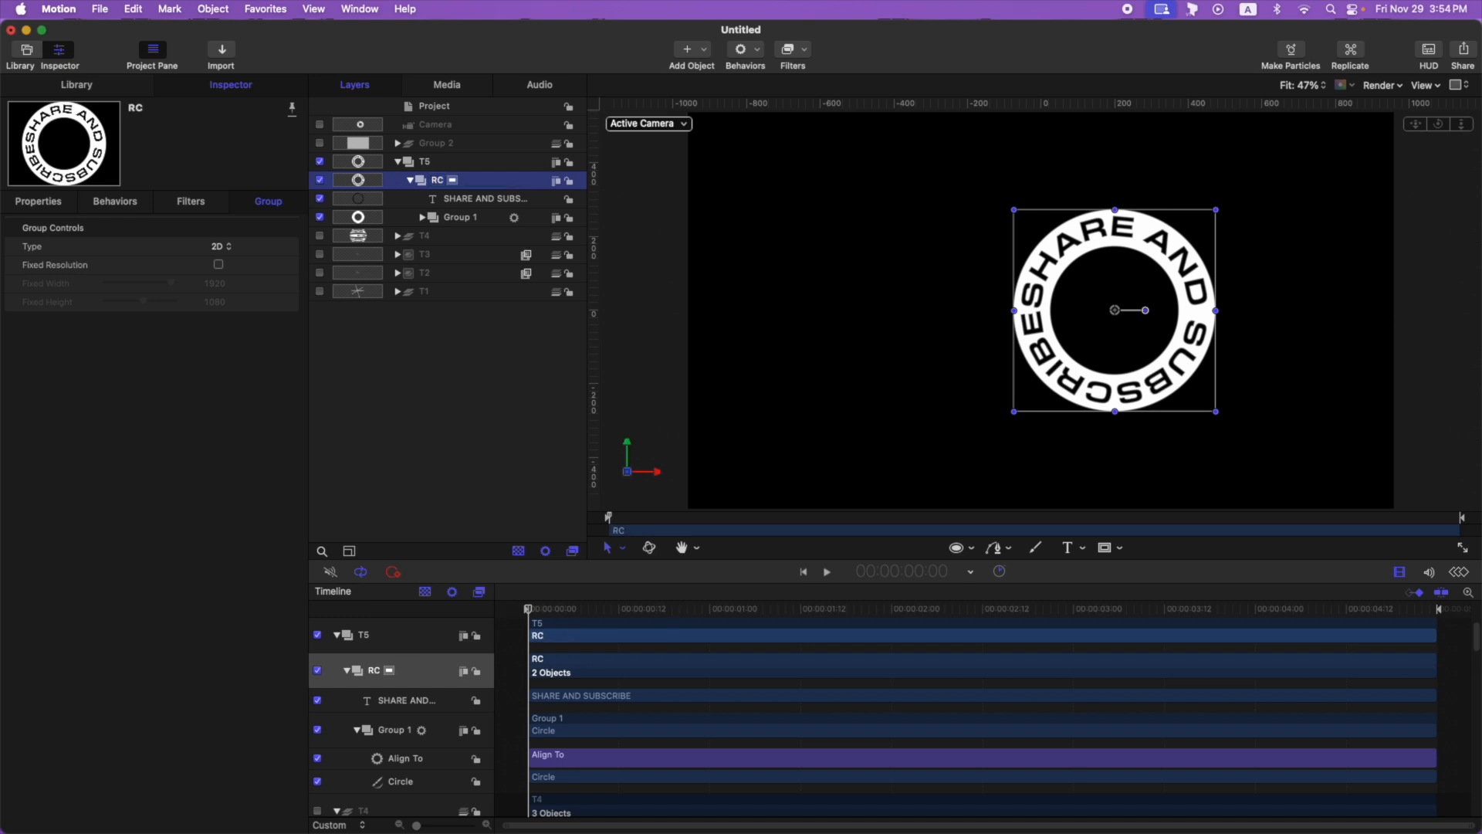
# - Rename the RC group as SRC and collapse it in the layer list
pyautogui.doubleClick(431, 185)
pyautogui.press('Return')
pyautogui.click(411, 180)
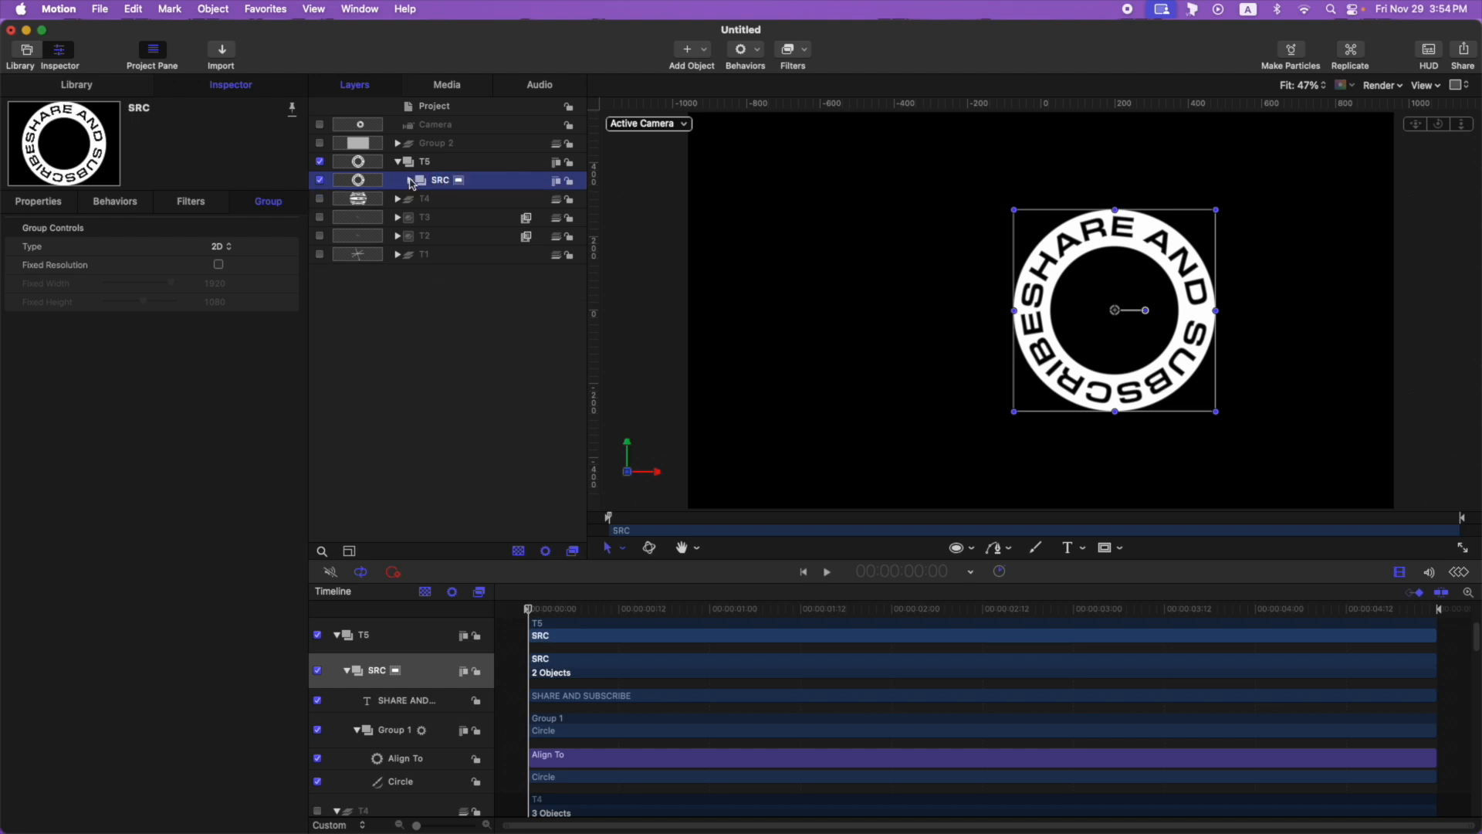
# - Replicate the SRC group and move the replicator's new group into T5 above SRC
pyautogui.press('l')
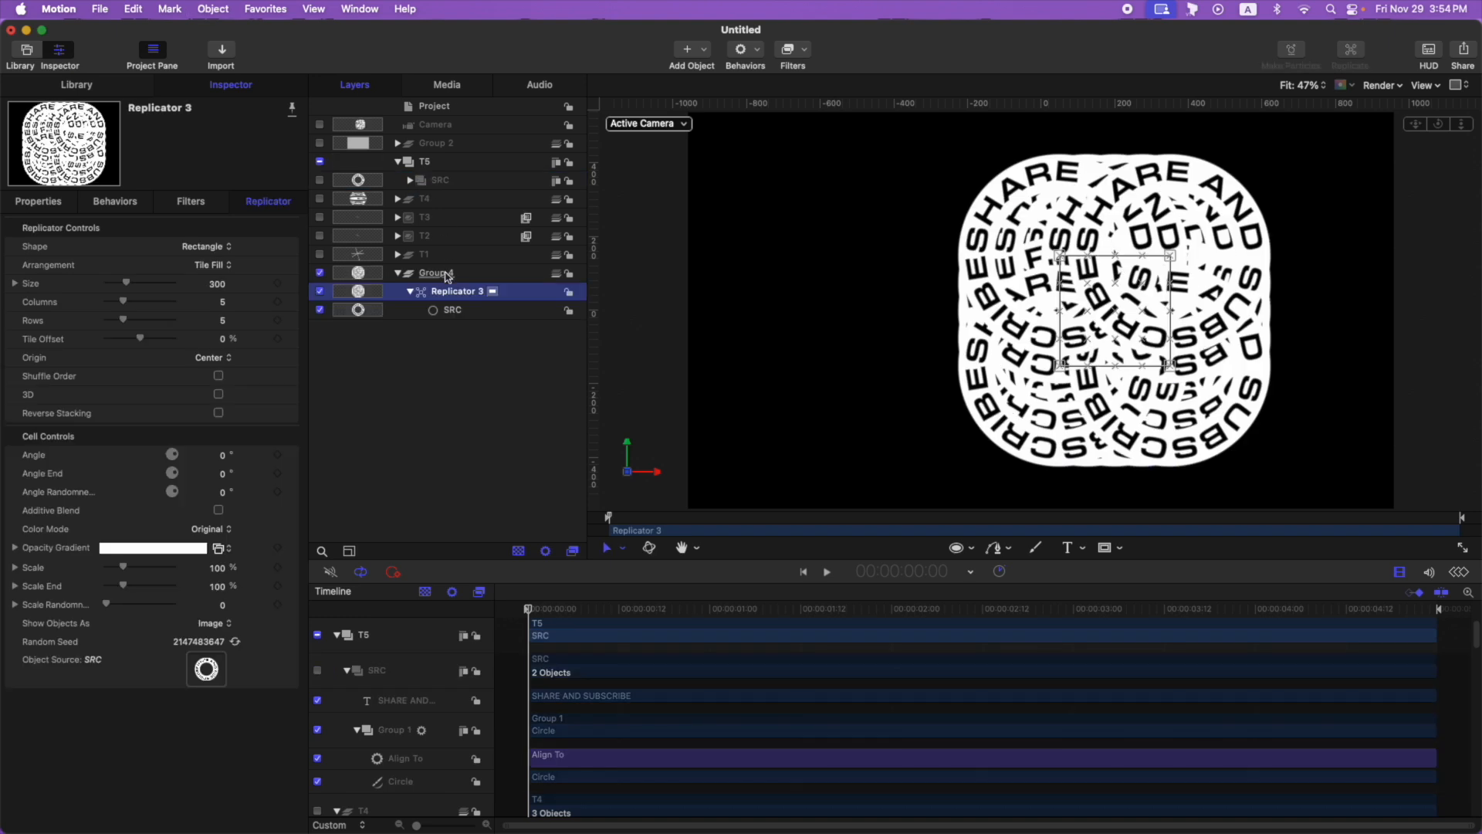
pyautogui.click(480, 277)
pyautogui.moveTo(499, 276); pyautogui.dragTo(398, 176)
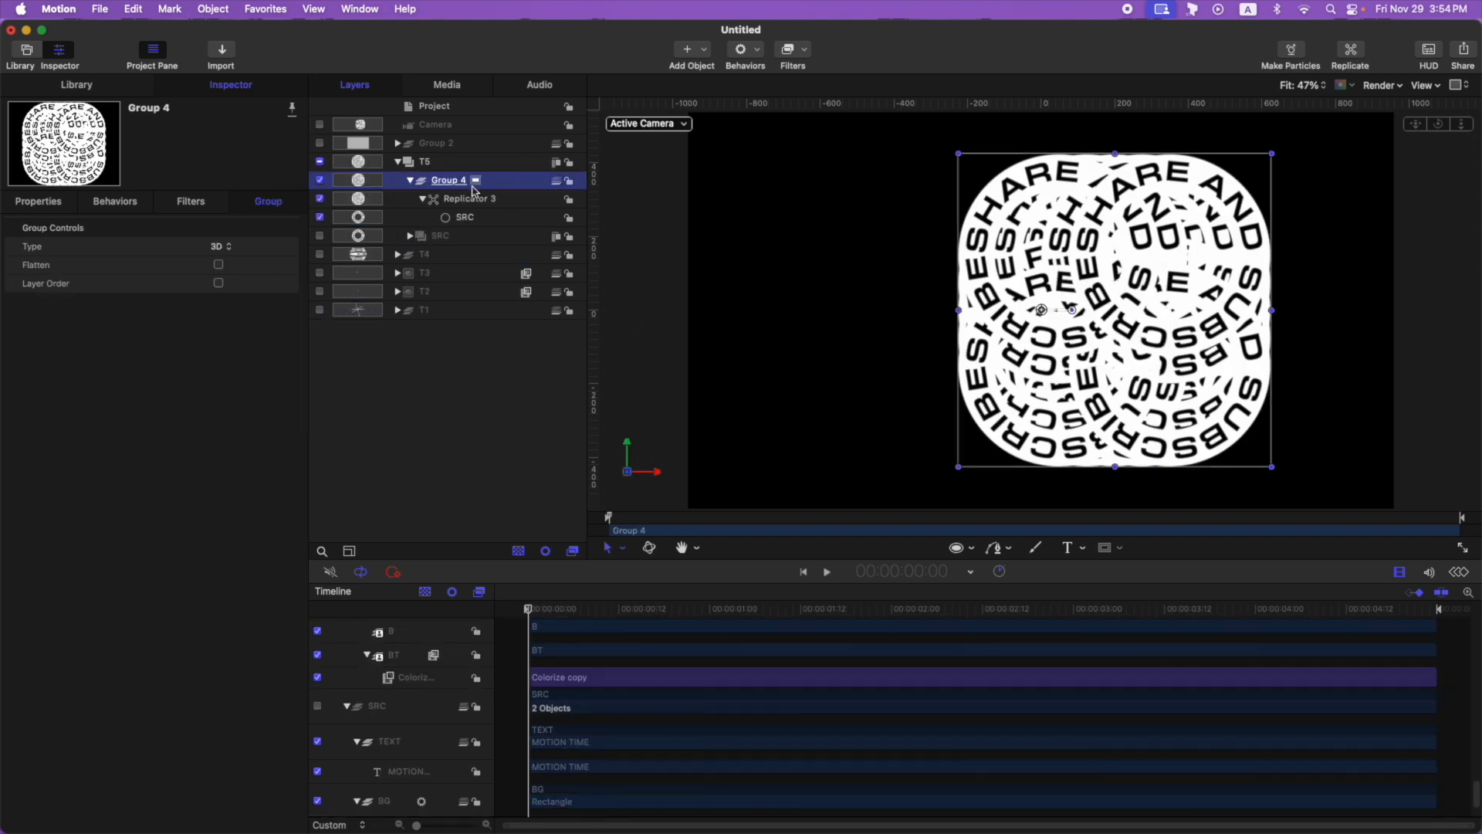
# - Change the replicator's shape to Line and enable 3D, Face Camera and Align Angle
pyautogui.click(463, 199)
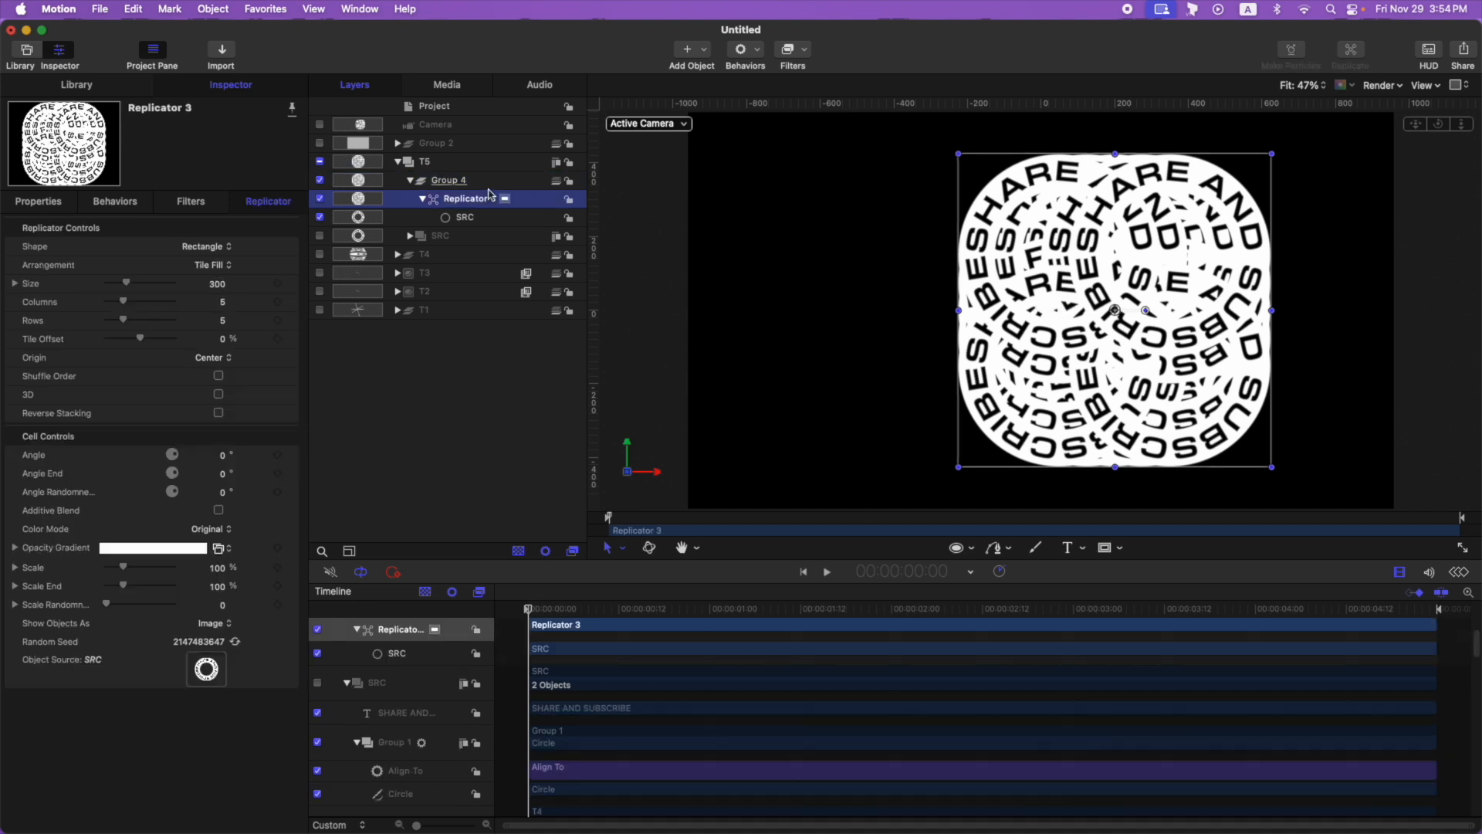
pyautogui.click(206, 247)
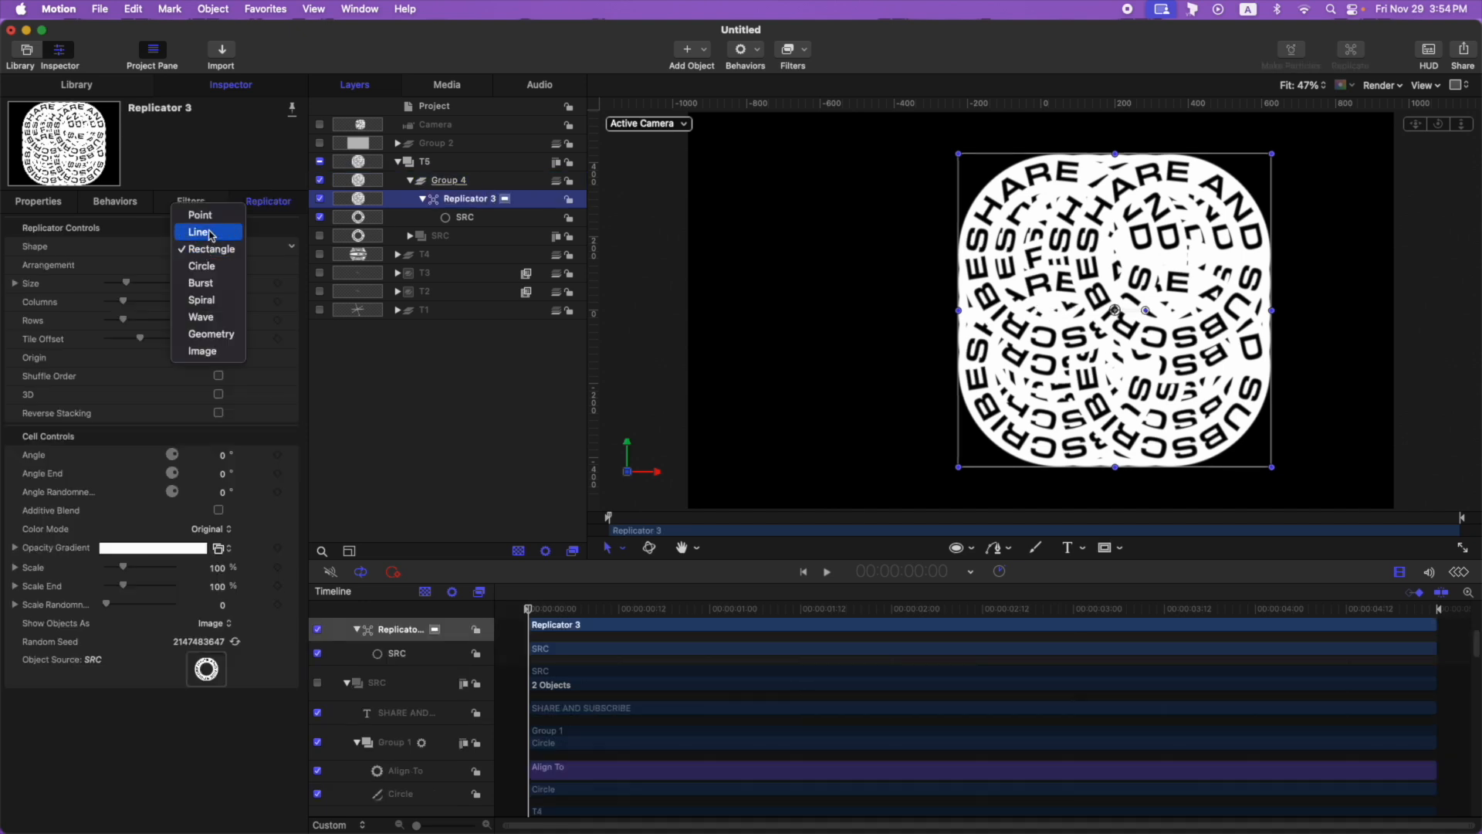
pyautogui.click(210, 230)
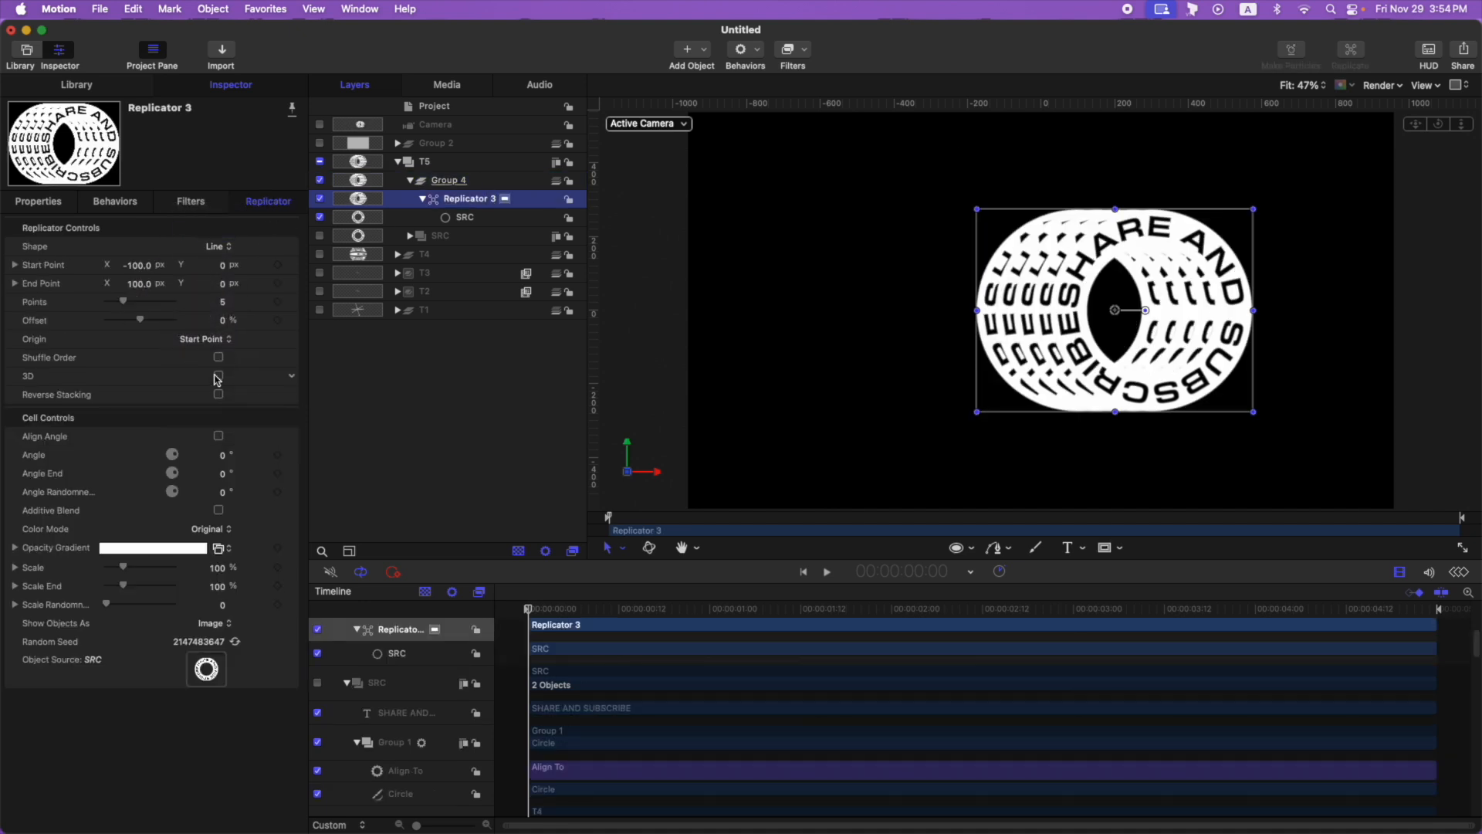
pyautogui.click(219, 377)
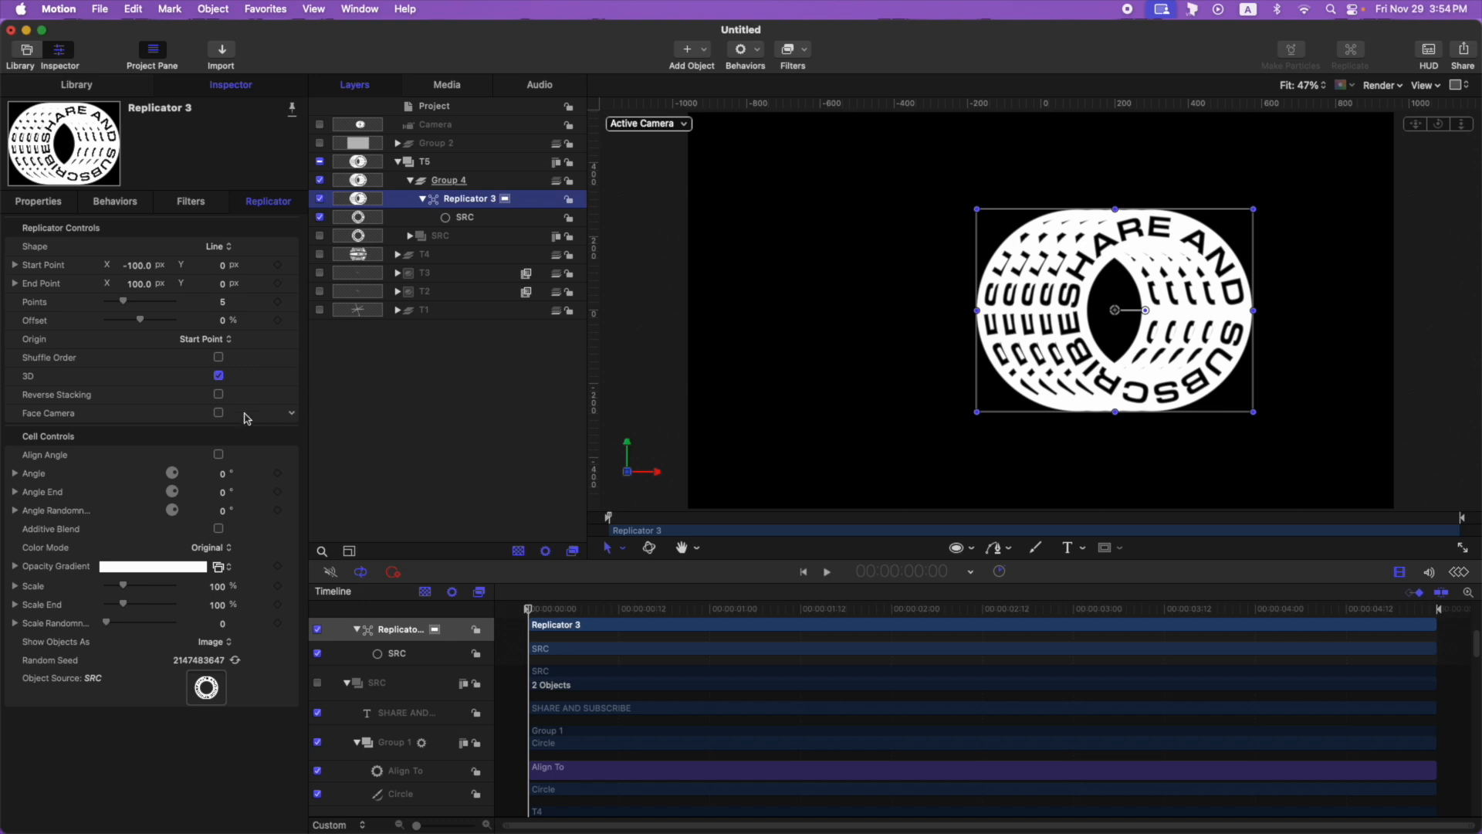
pyautogui.click(218, 415)
# - Set the X values of the replicator line's start point and end point to 0 px
pyautogui.click(136, 267)
pyautogui.write('0')
pyautogui.press('Return')
pyautogui.click(136, 284)
pyautogui.write('0')
pyautogui.press('Return')
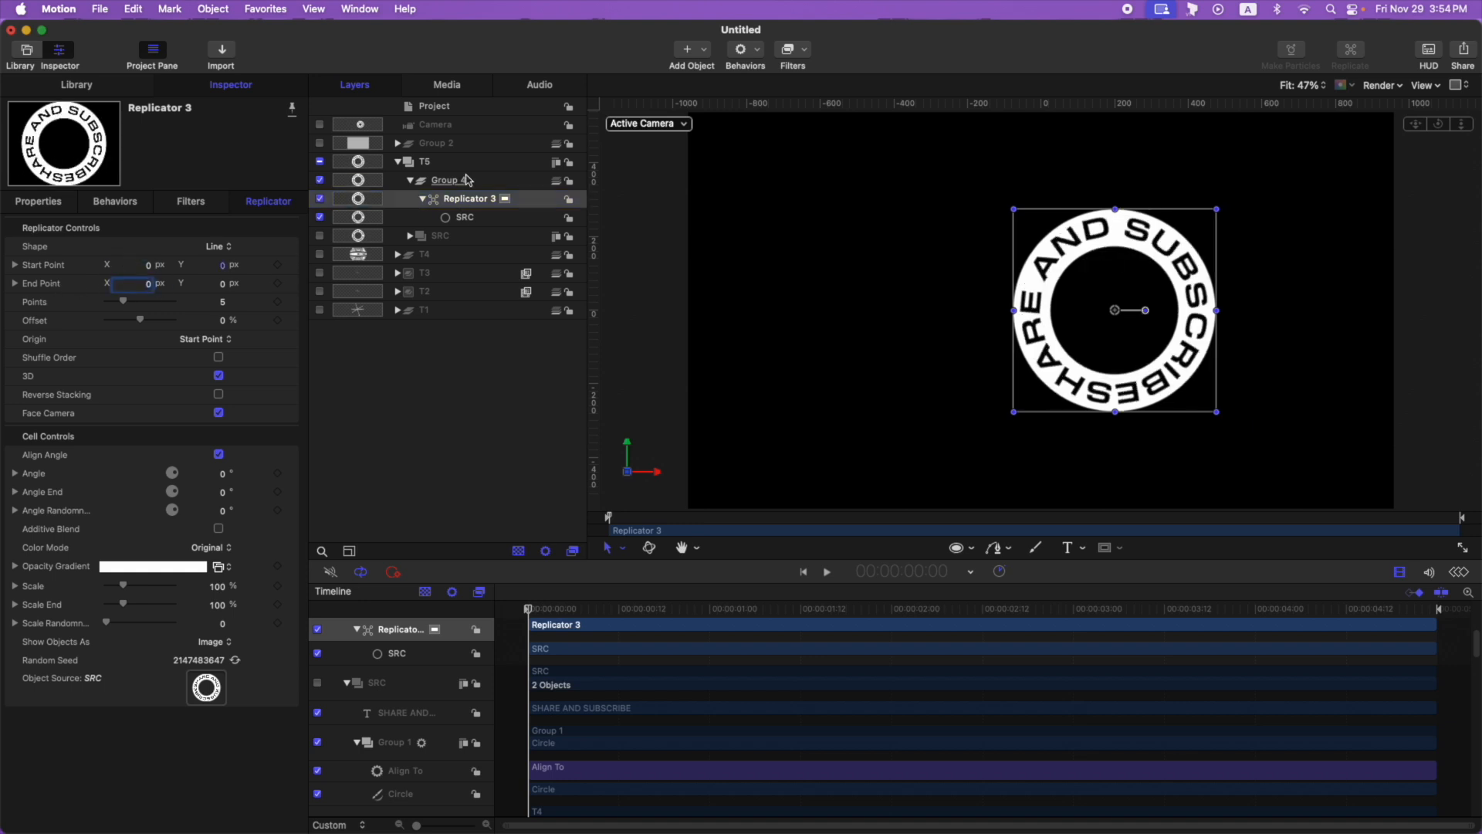
# - Reset all Transform parameters of the replicator to centre it in the canvas
pyautogui.click(38, 201)
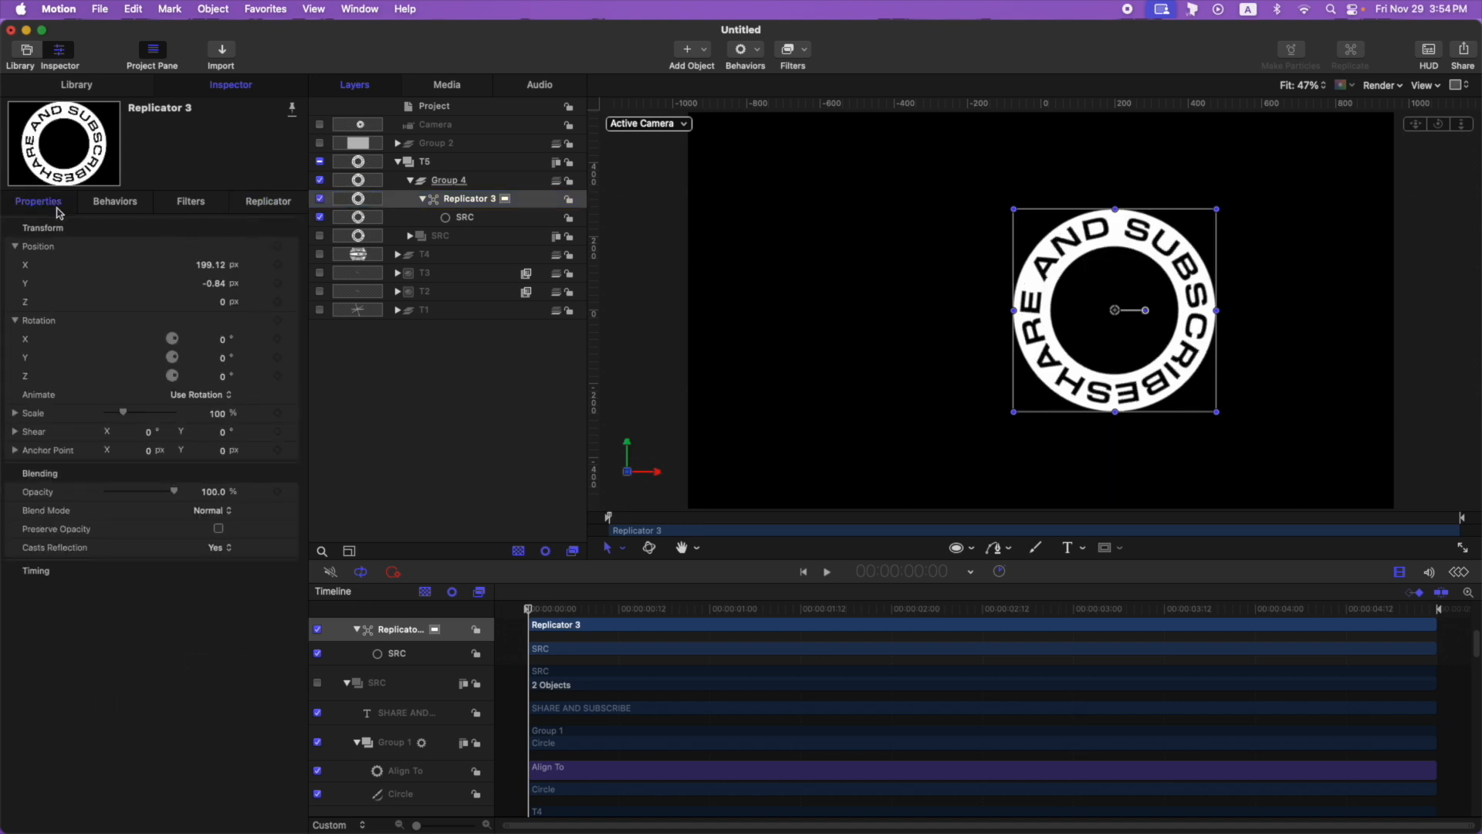
pyautogui.click(287, 229)
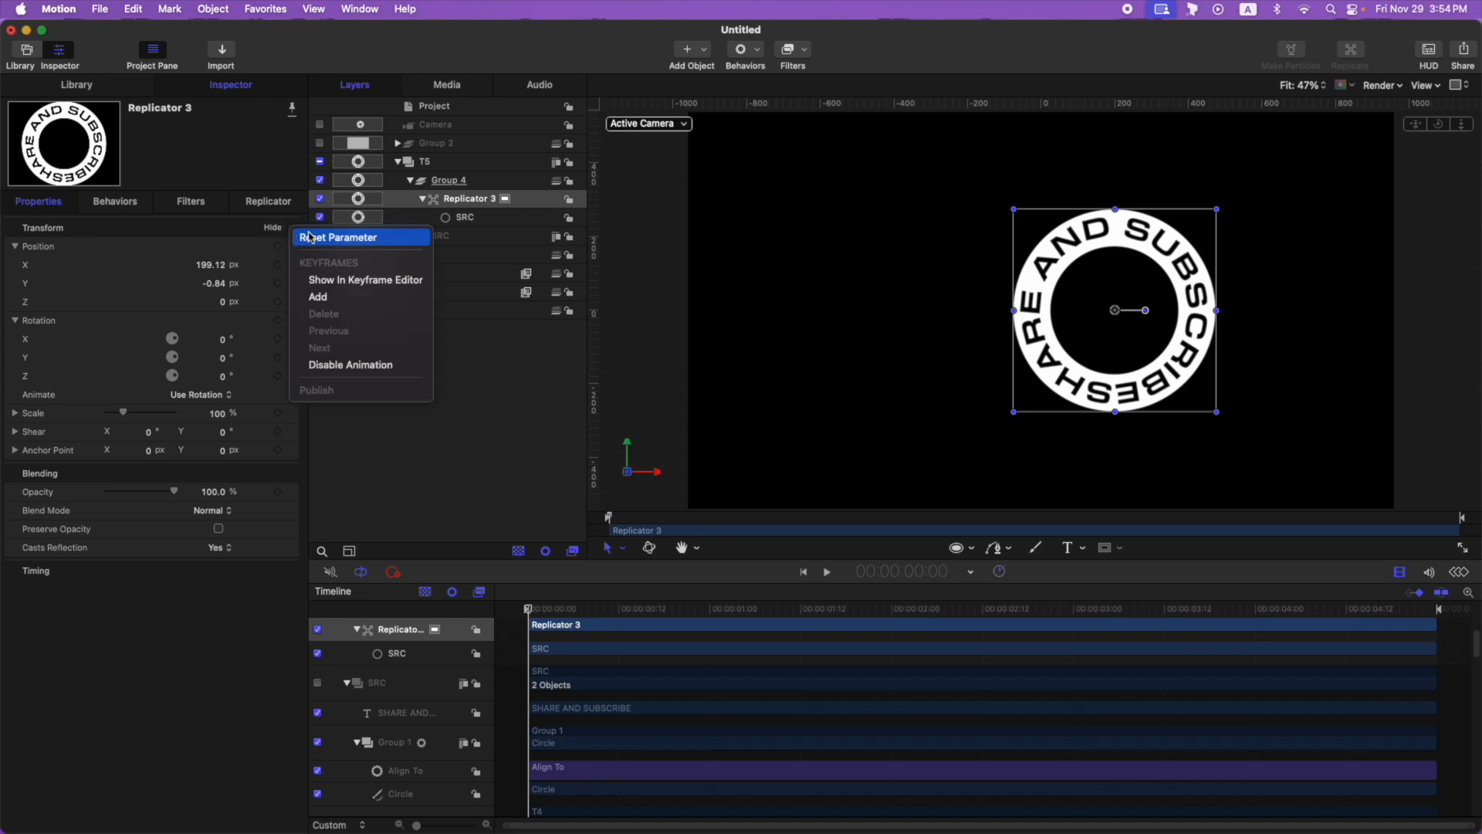
pyautogui.click(308, 236)
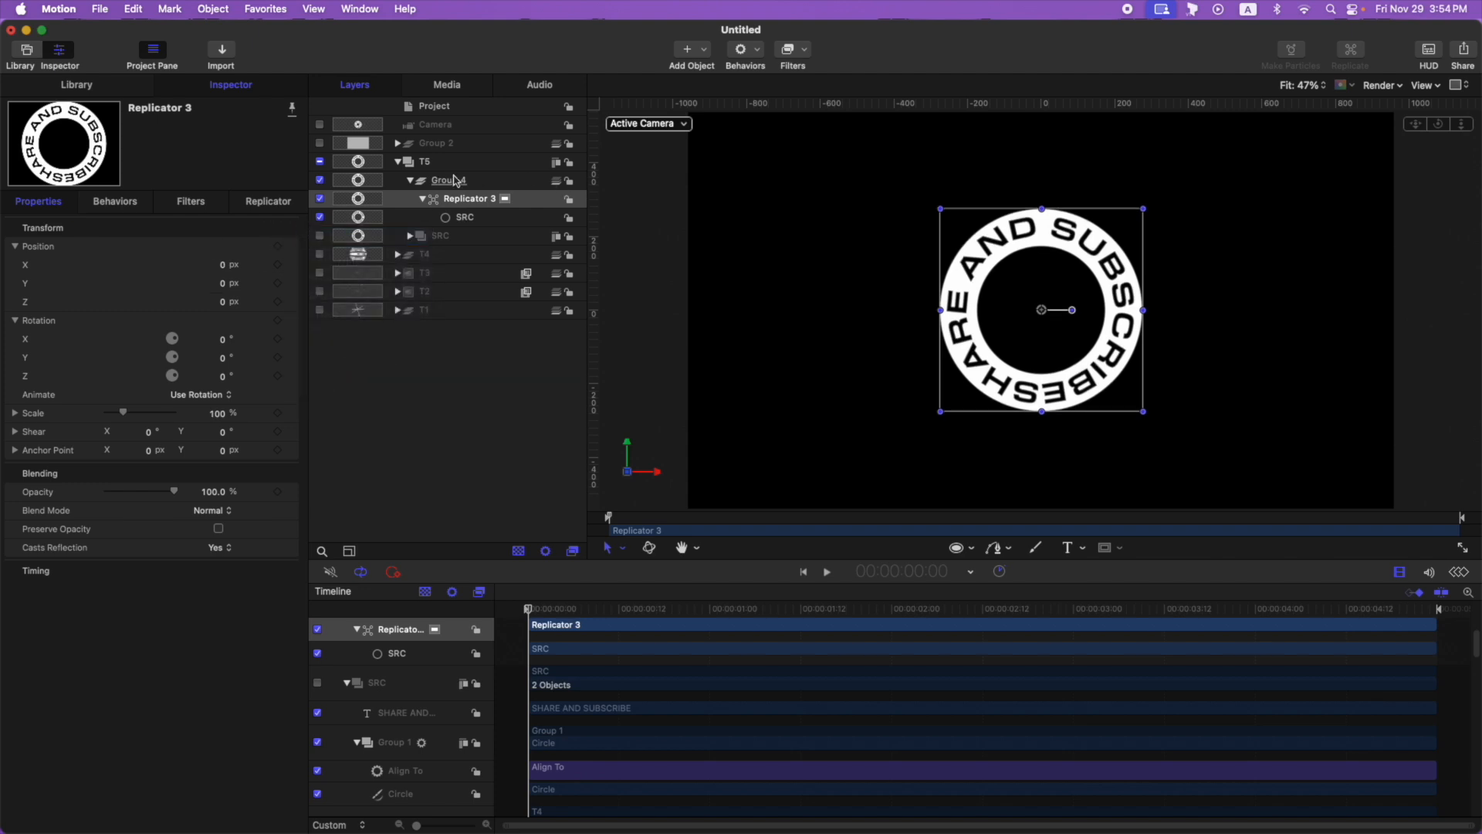
# - Spread the rings in depth with Start Point Z 1127 px, End Point Z about -6471 px and 11 points
pyautogui.click(247, 202)
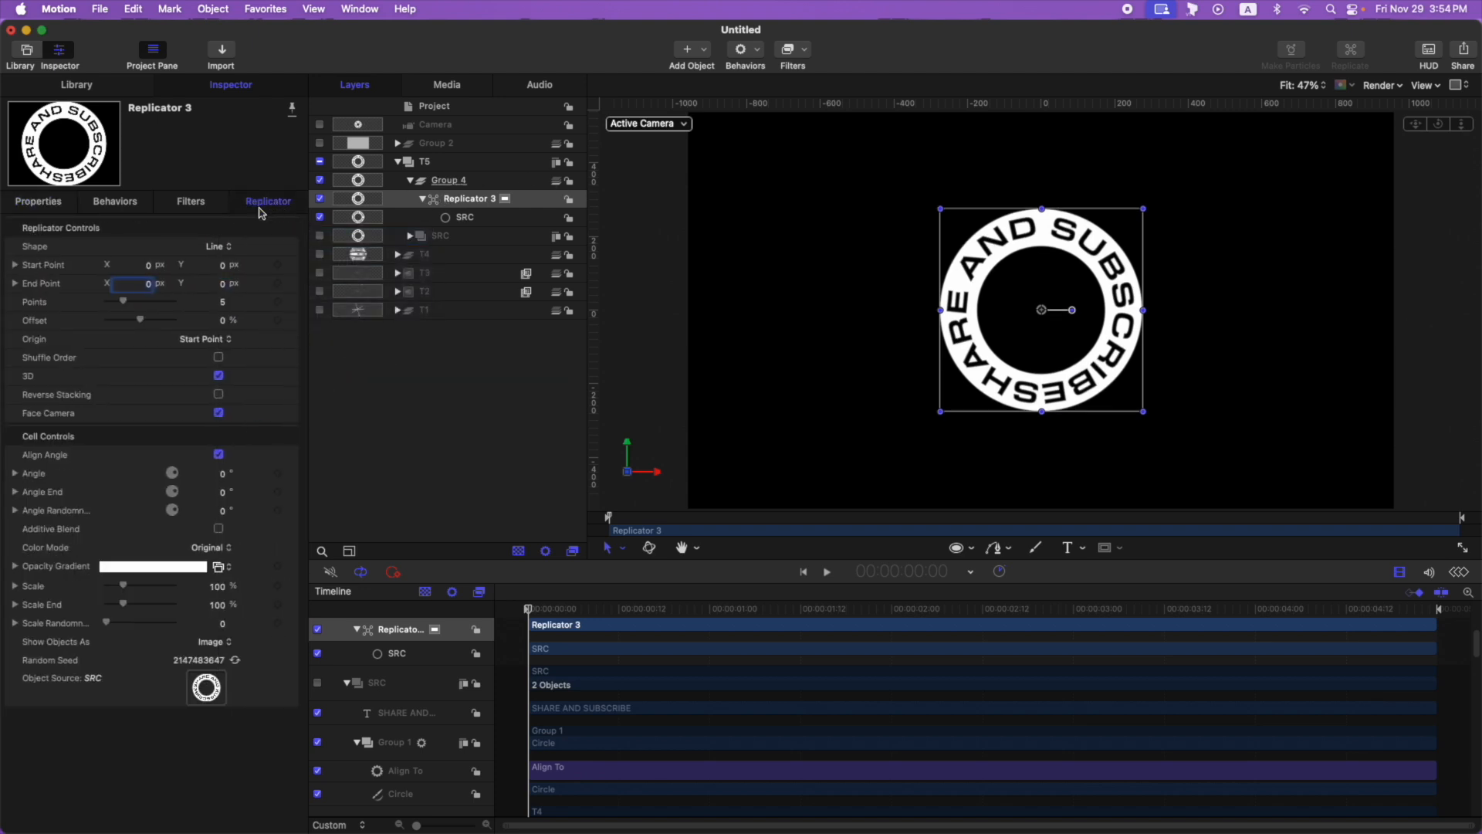
pyautogui.click(16, 284)
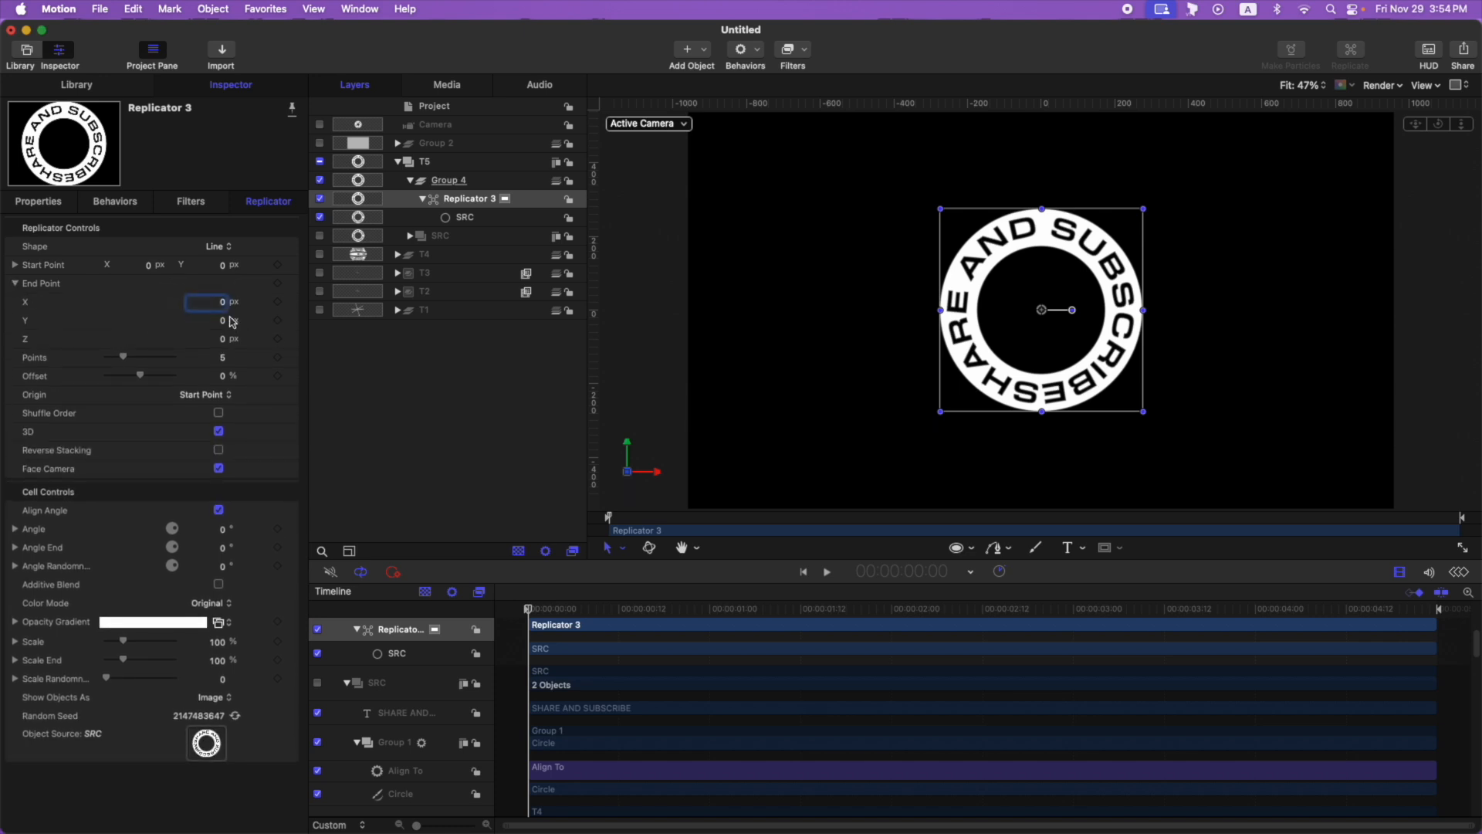
pyautogui.moveTo(221, 337); pyautogui.dragTo(225, 344)
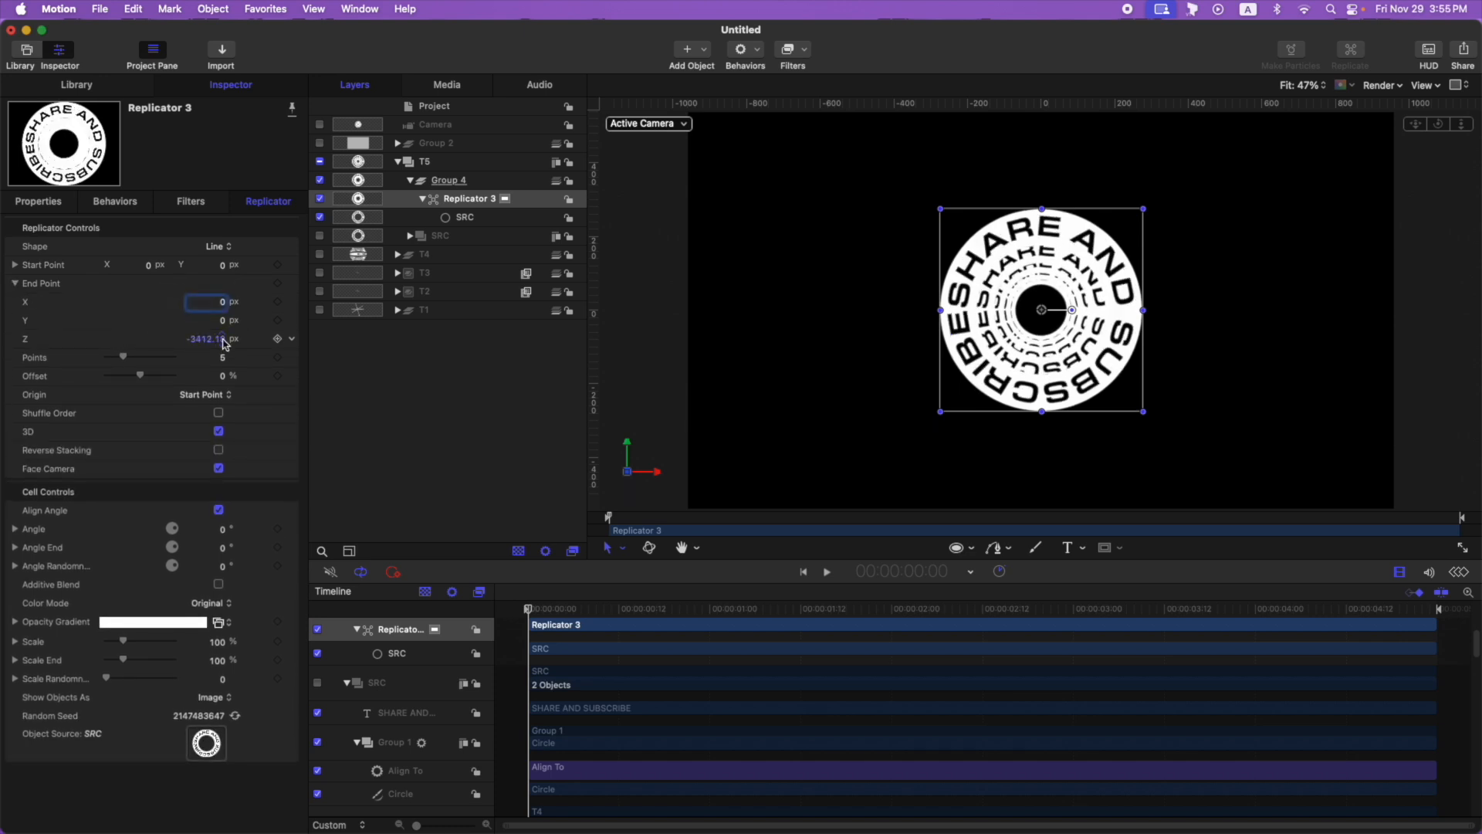
pyautogui.moveTo(128, 361); pyautogui.dragTo(222, 338)
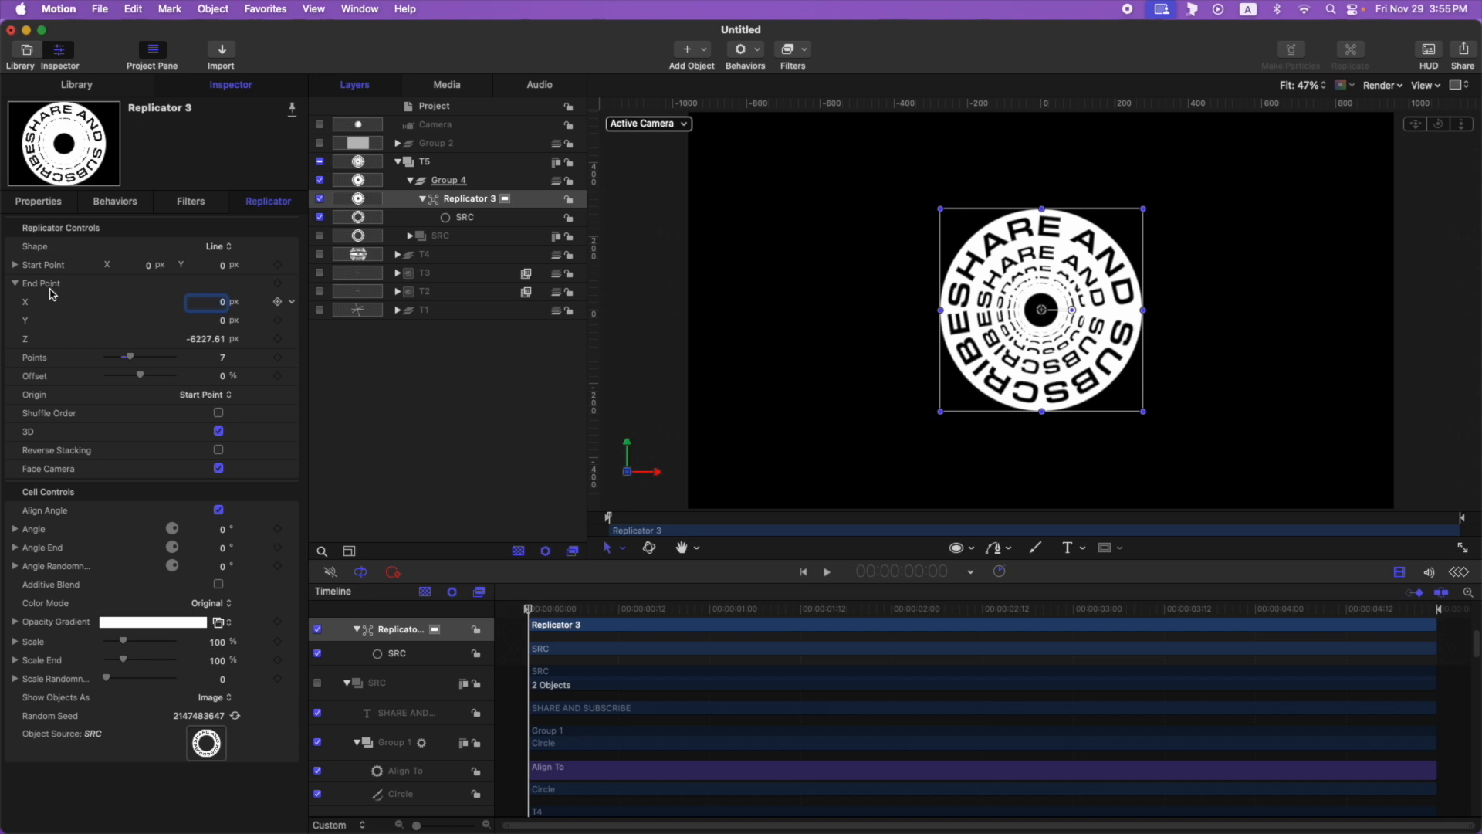
pyautogui.click(15, 265)
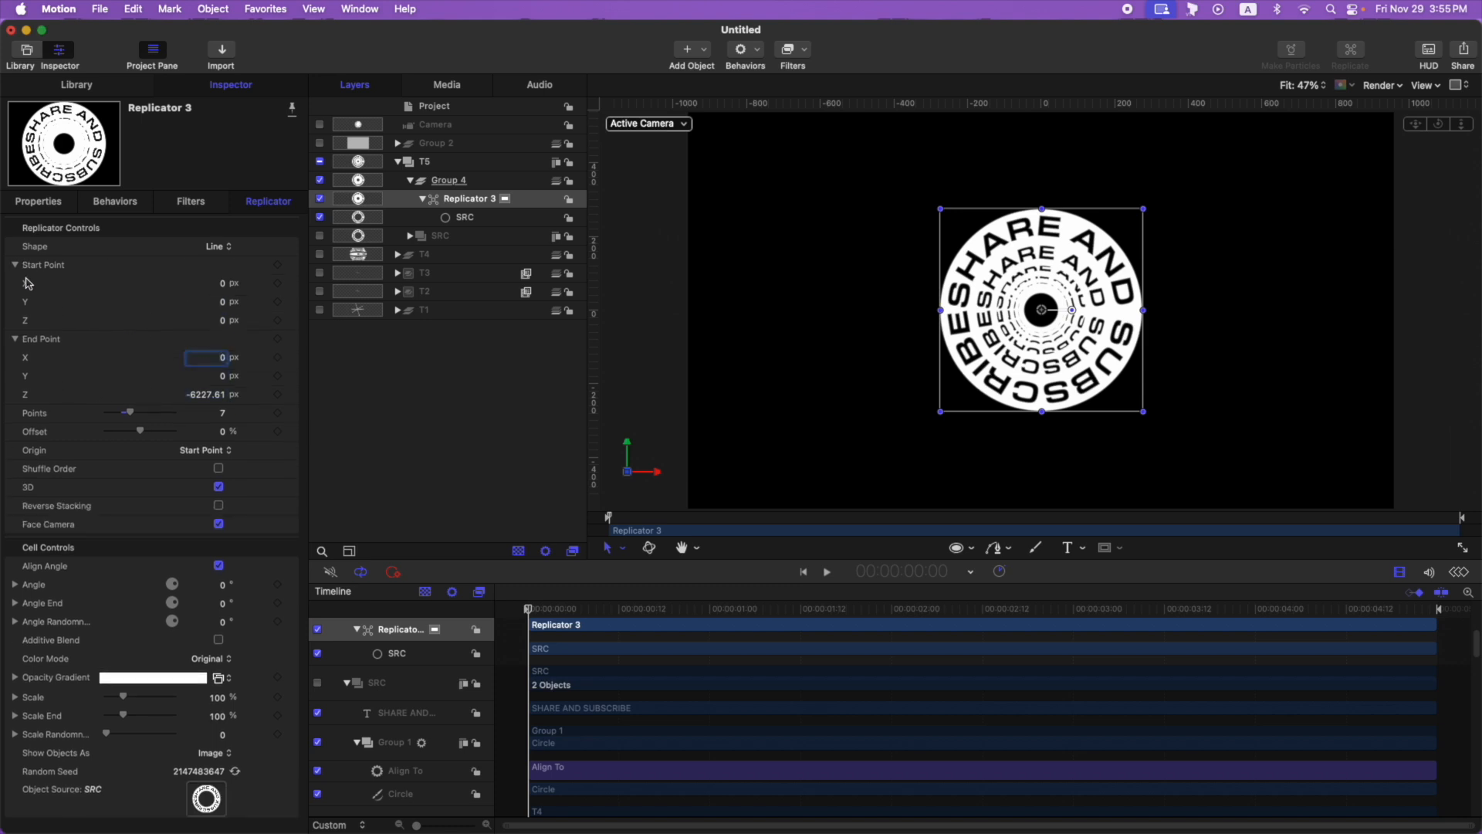
pyautogui.moveTo(222, 320); pyautogui.dragTo(270, 320)
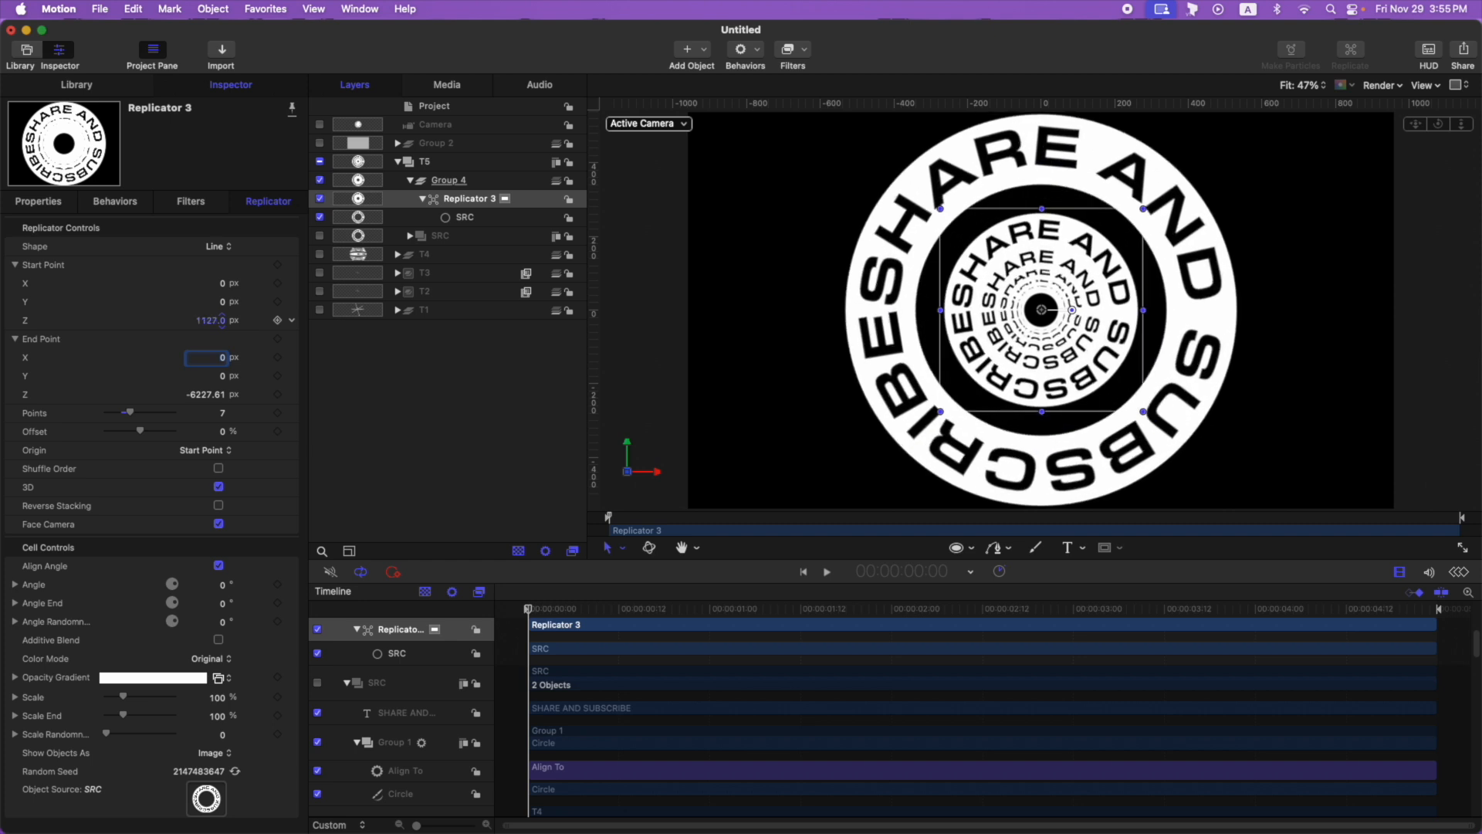
pyautogui.moveTo(215, 397); pyautogui.dragTo(241, 396)
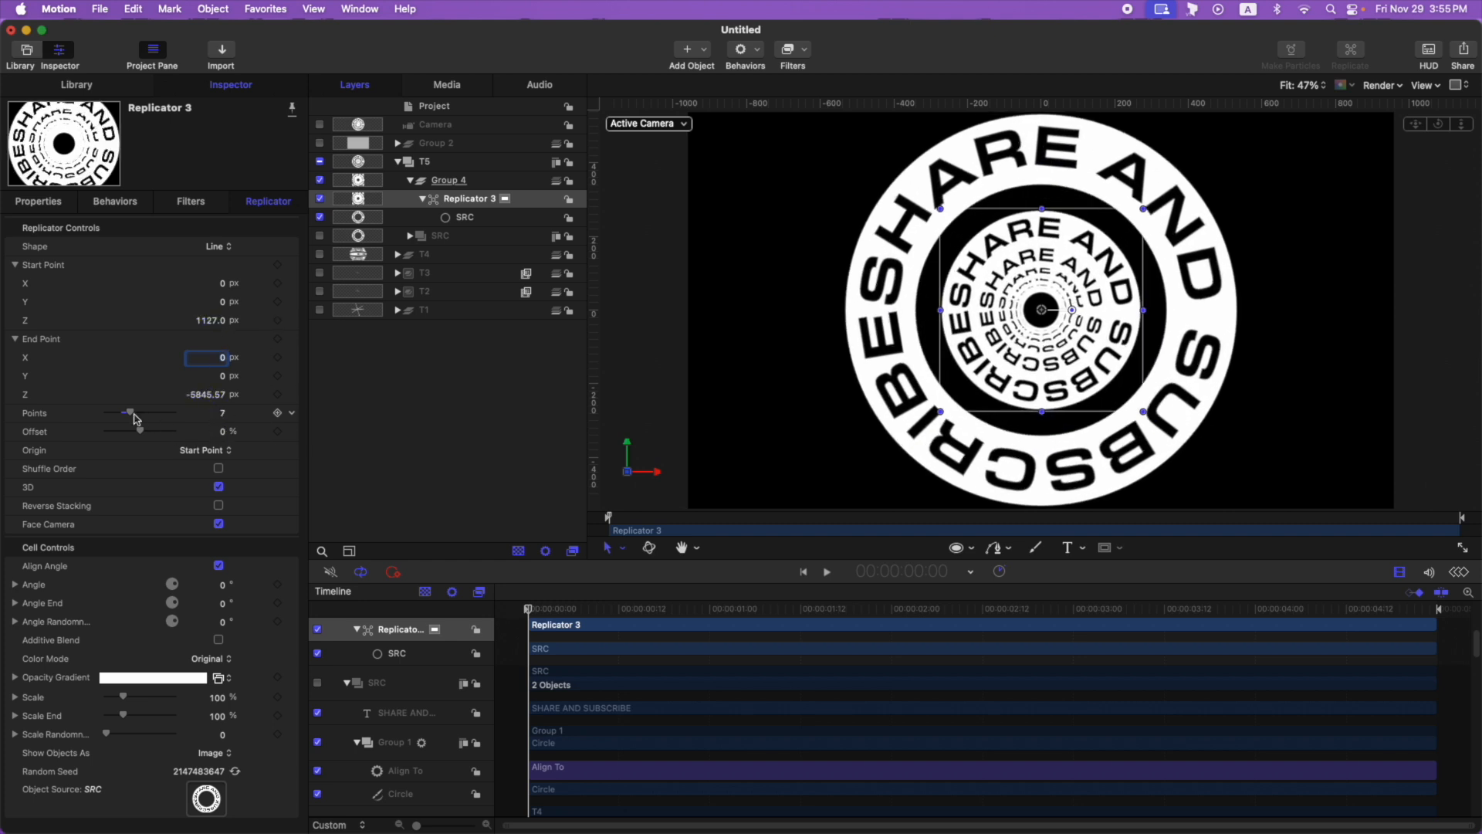
pyautogui.moveTo(132, 416); pyautogui.dragTo(212, 396)
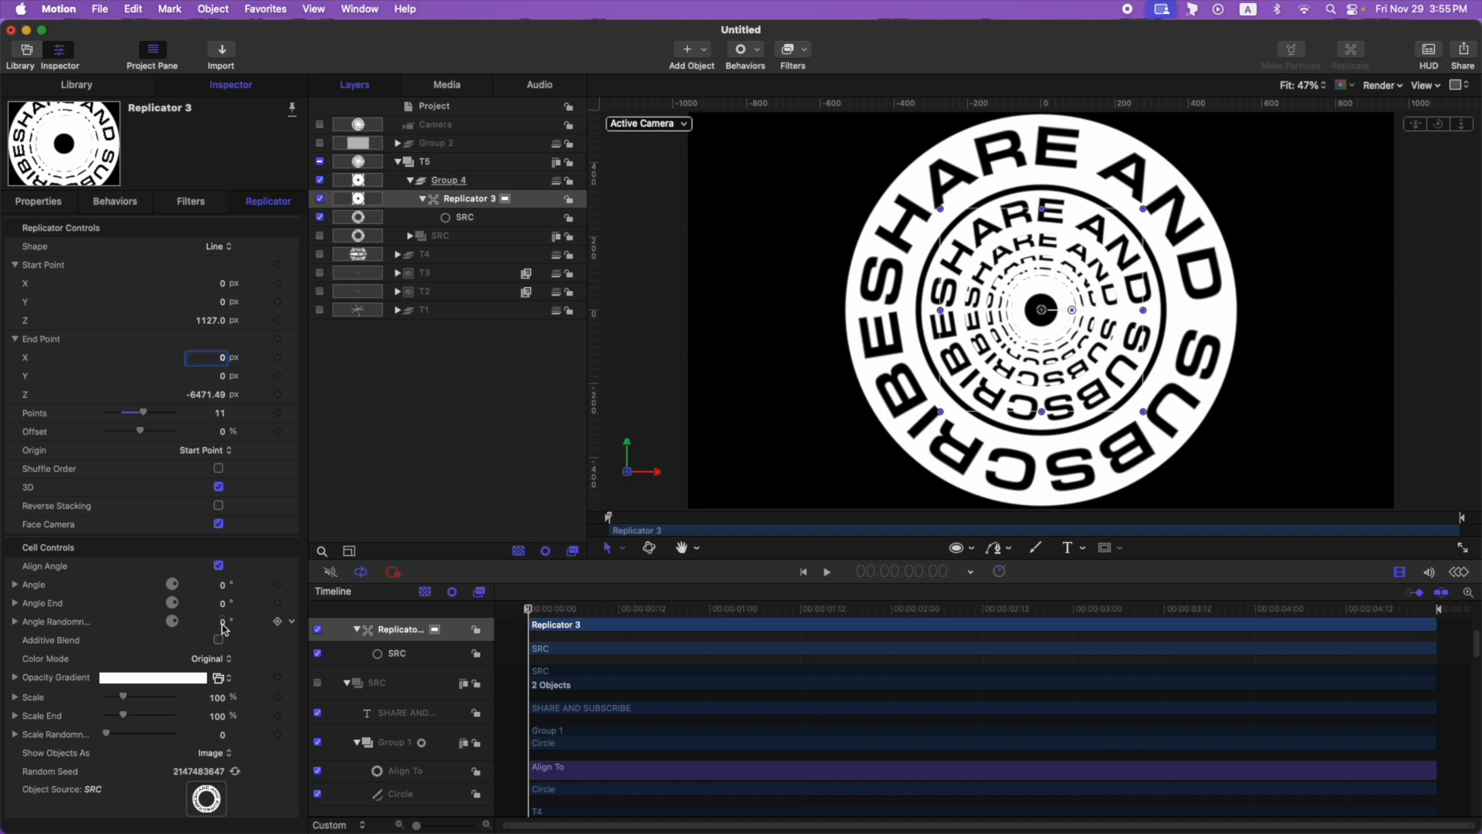
# - Try an Angle Randomness of 120° on the replicator cells and reset the parameter
pyautogui.moveTo(222, 621); pyautogui.dragTo(283, 591)
pyautogui.click(292, 588)
pyautogui.click(310, 597)
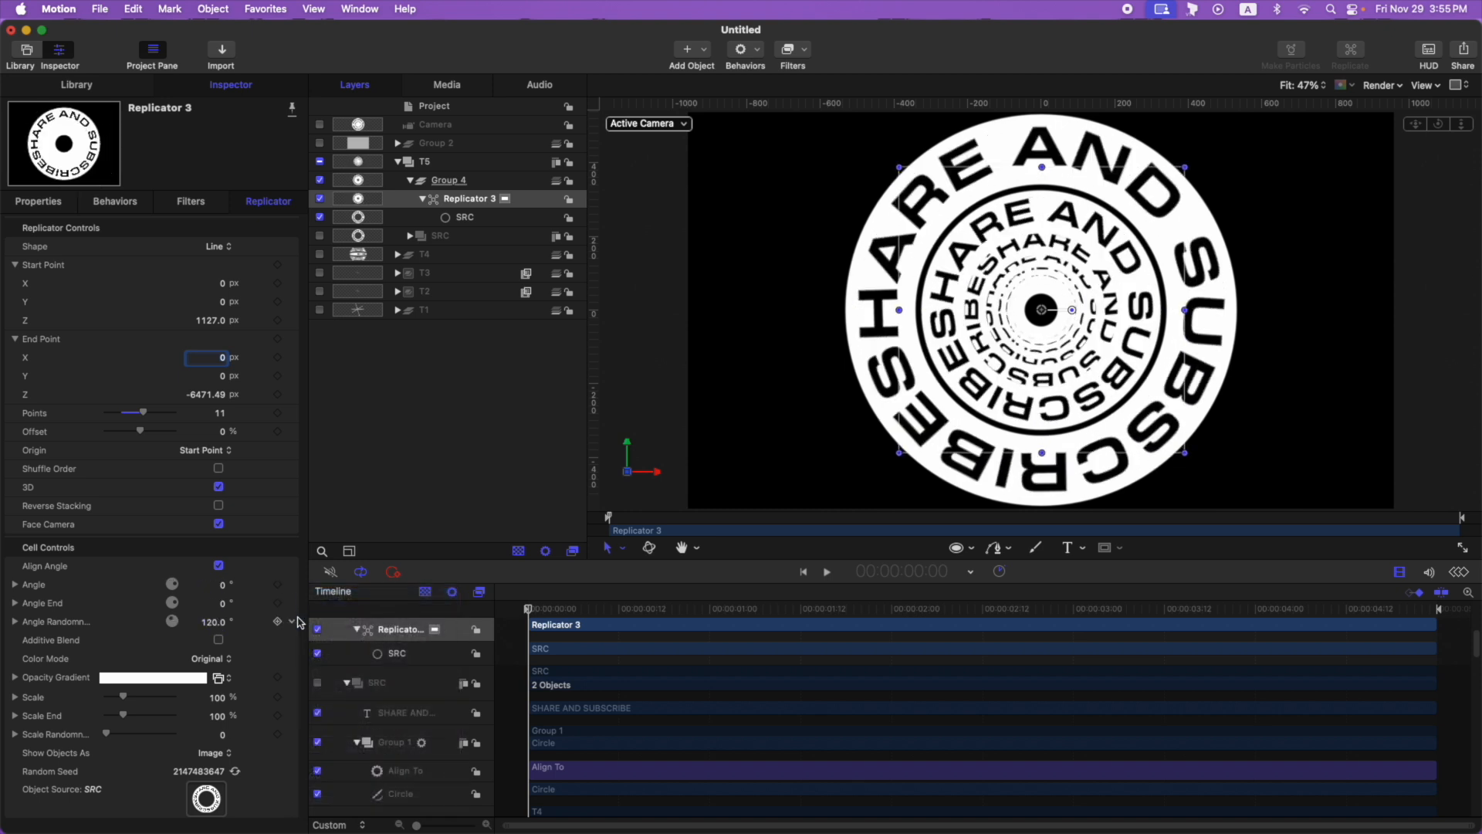
pyautogui.click(293, 622)
pyautogui.click(313, 614)
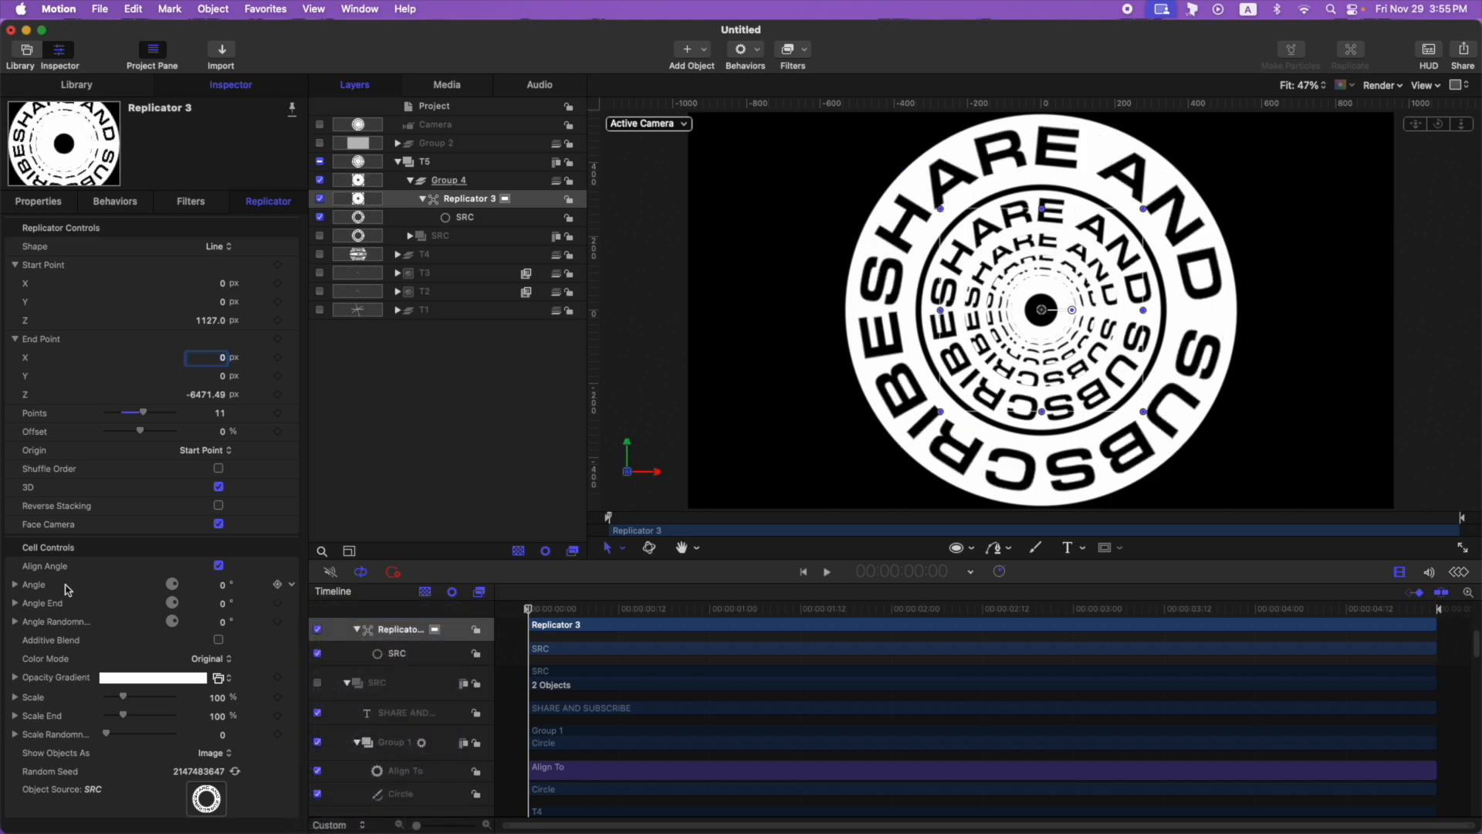
# - Add a Rate parameter behavior of 78° to the replicator's Angle and preview the rotation
pyautogui.click(290, 589)
pyautogui.moveTo(378, 752)
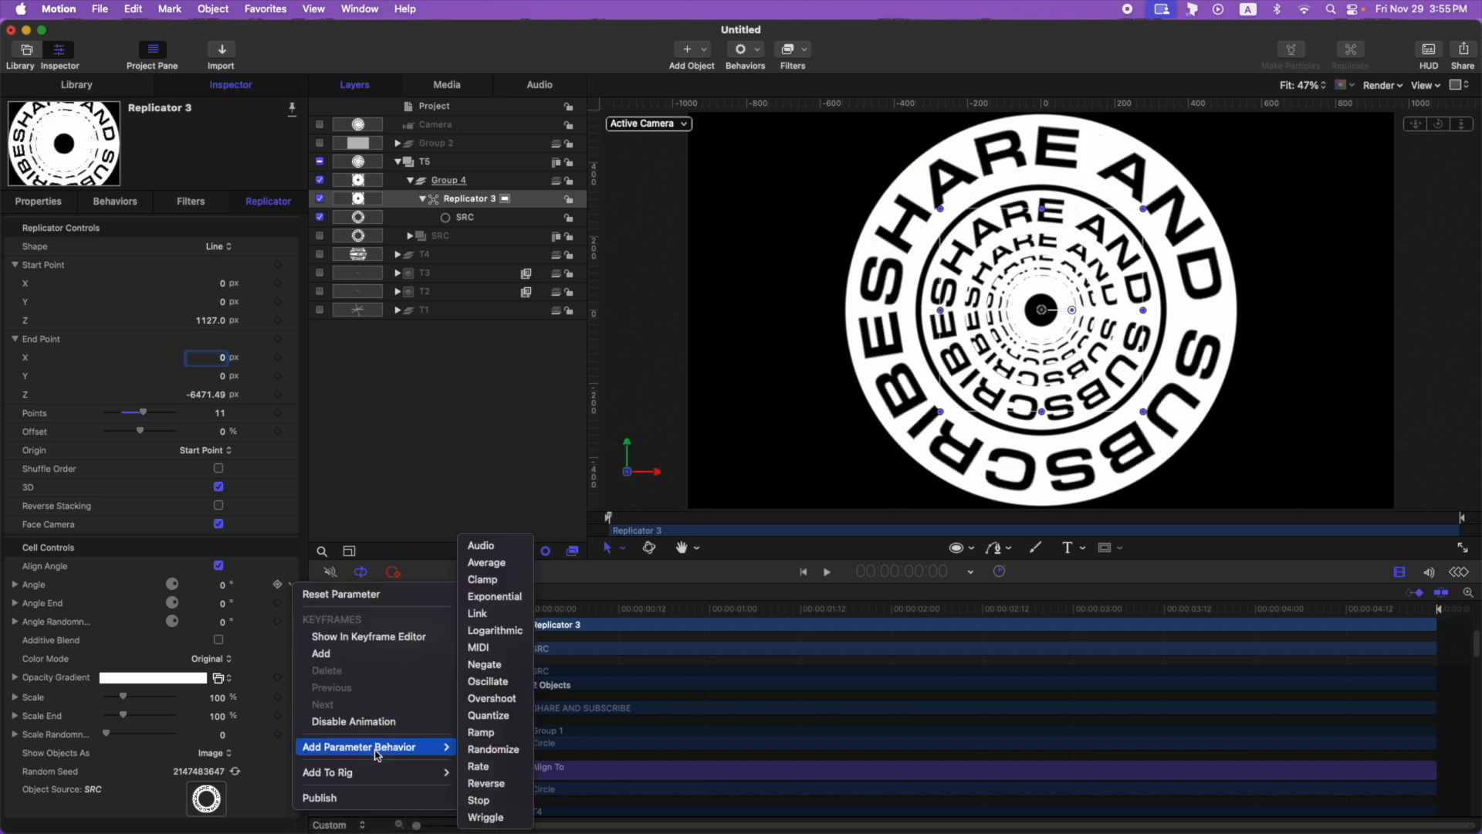
pyautogui.click(480, 766)
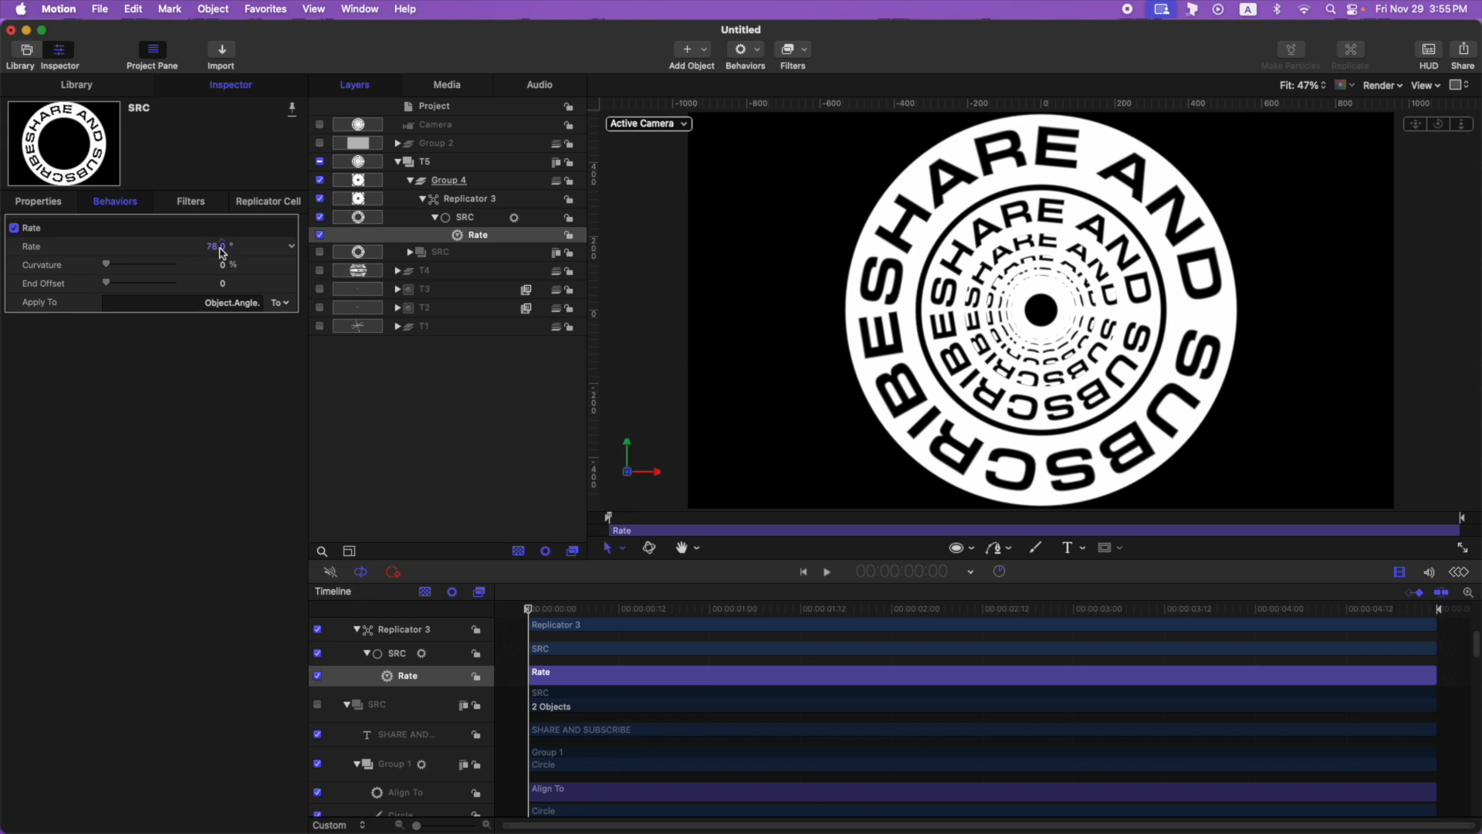
pyautogui.press('space')
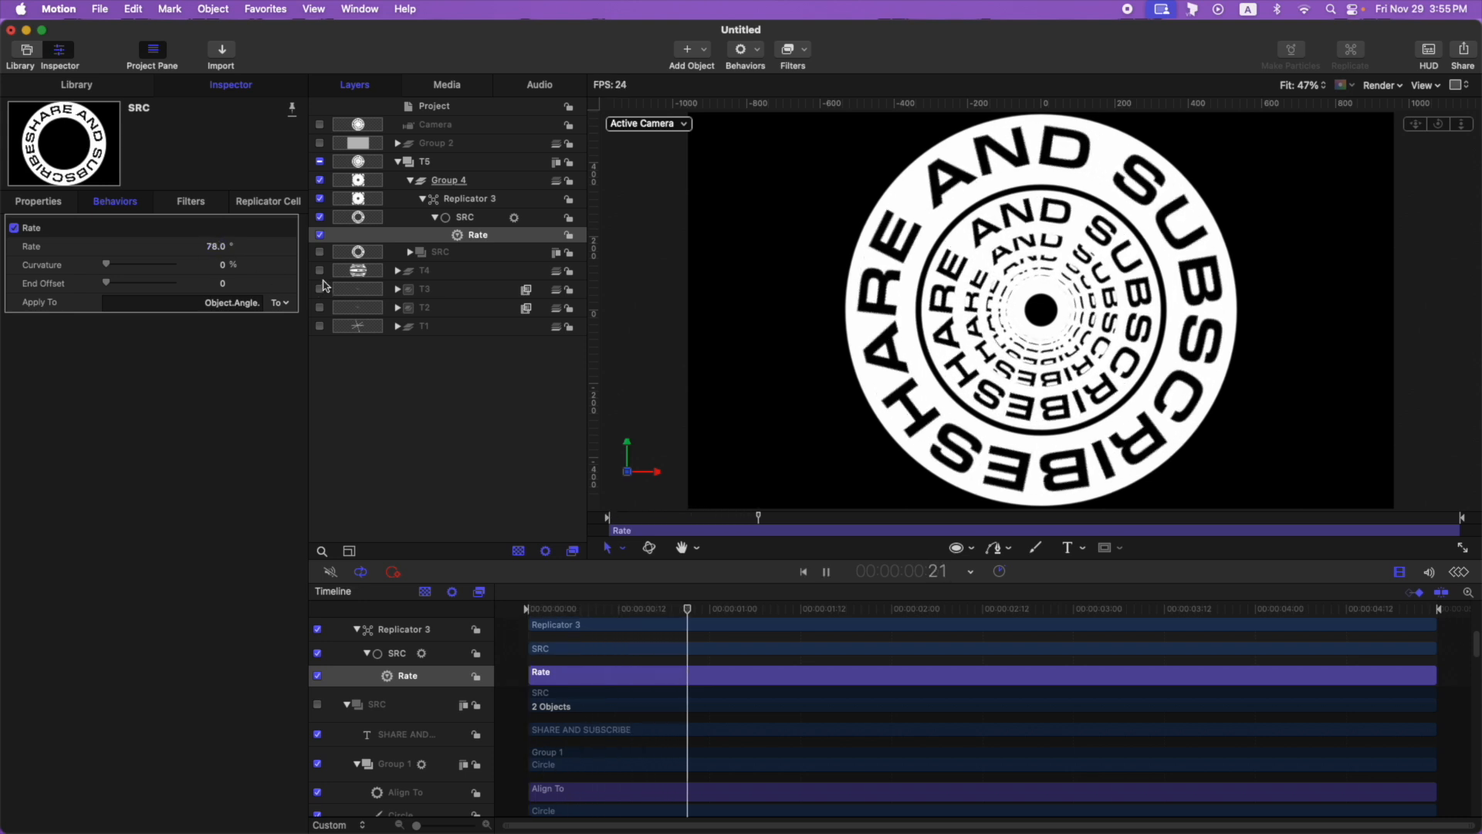
pyautogui.press('space')
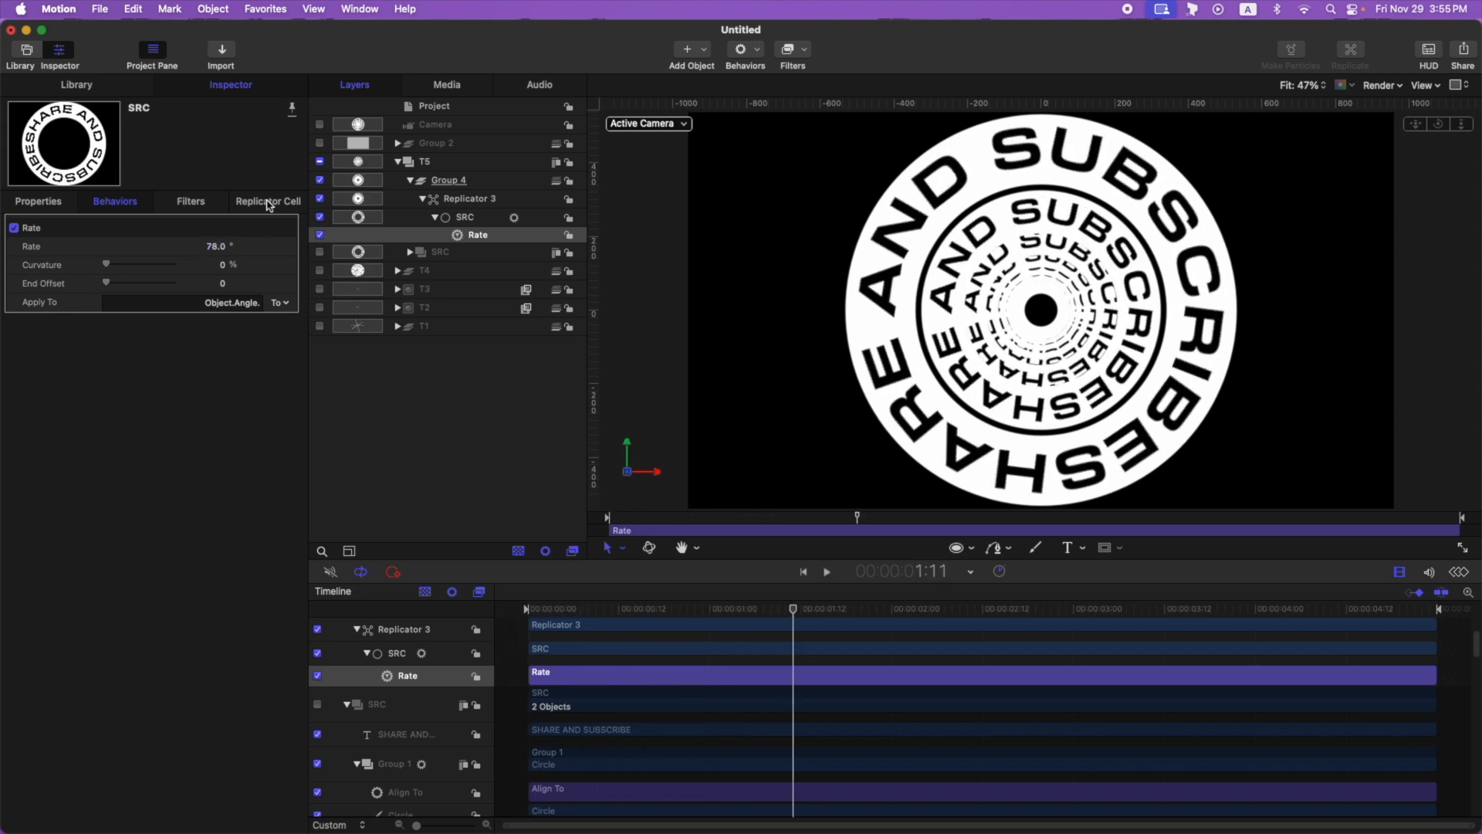
# - Add a Rate parameter behavior of 50° to the cell's Angle Randomness and preview the animation
pyautogui.click(261, 202)
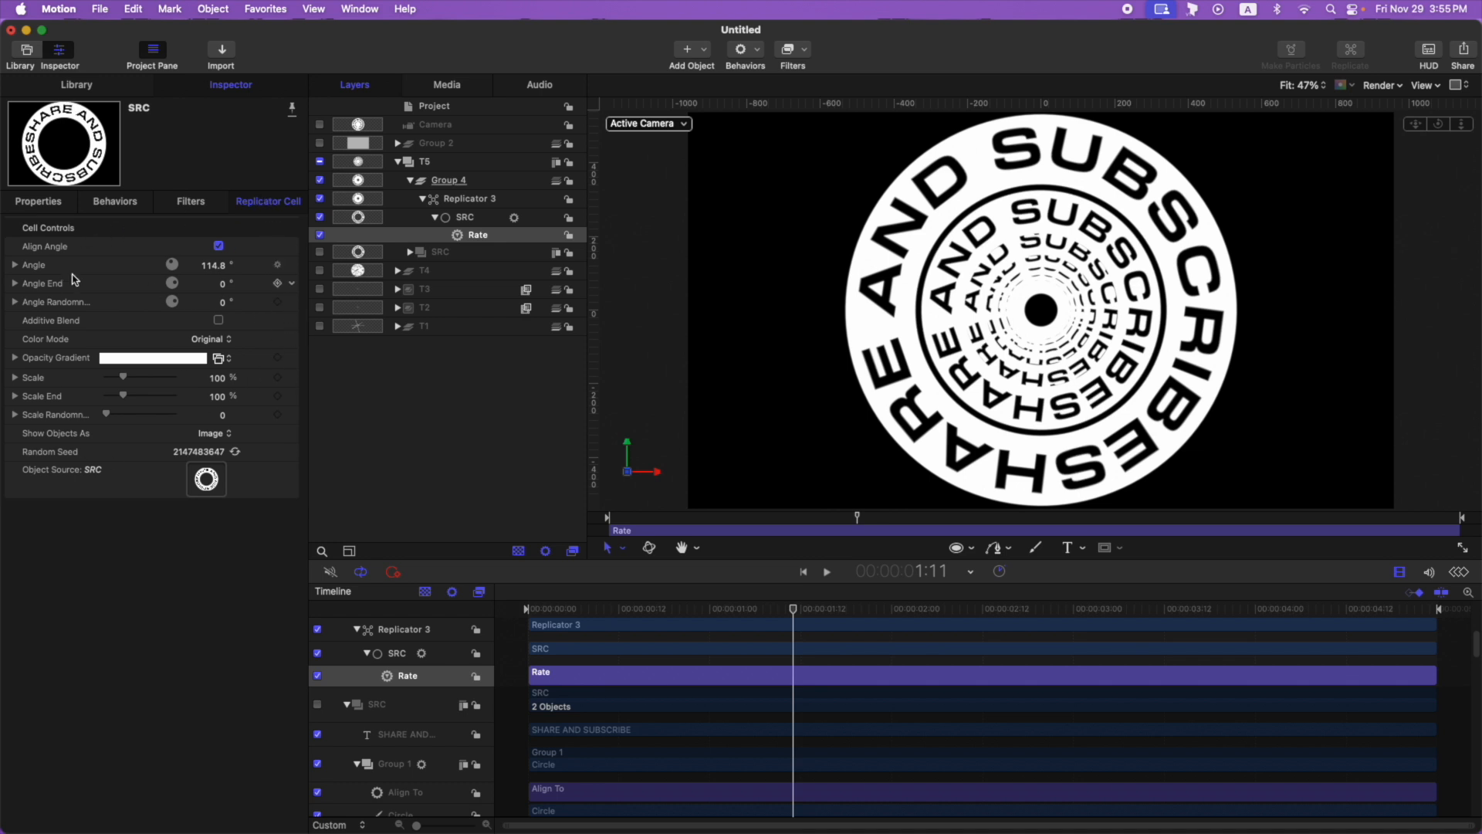
pyautogui.click(293, 303)
pyautogui.moveTo(432, 464)
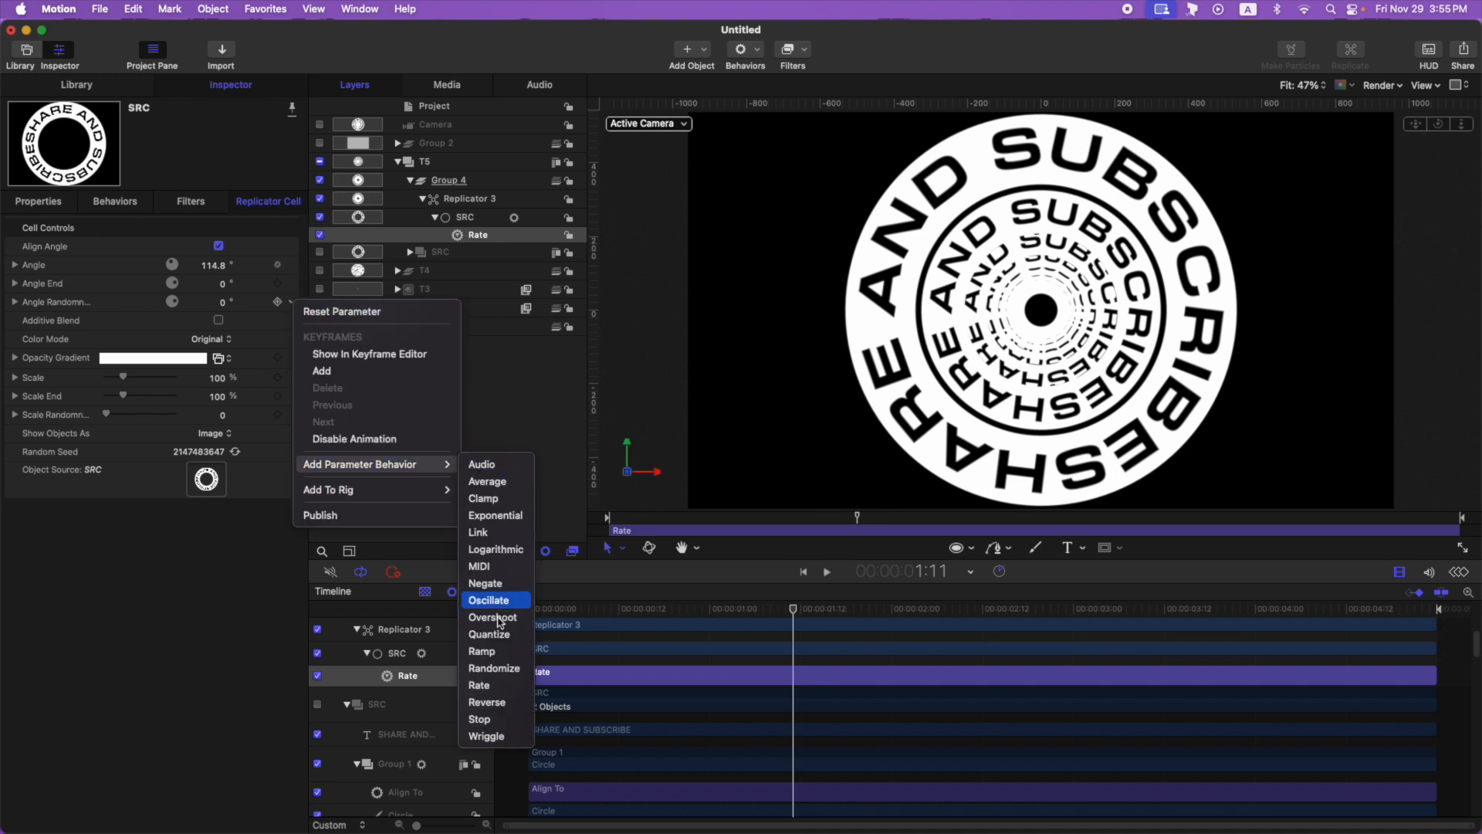
pyautogui.click(491, 686)
pyautogui.moveTo(222, 248); pyautogui.dragTo(222, 247)
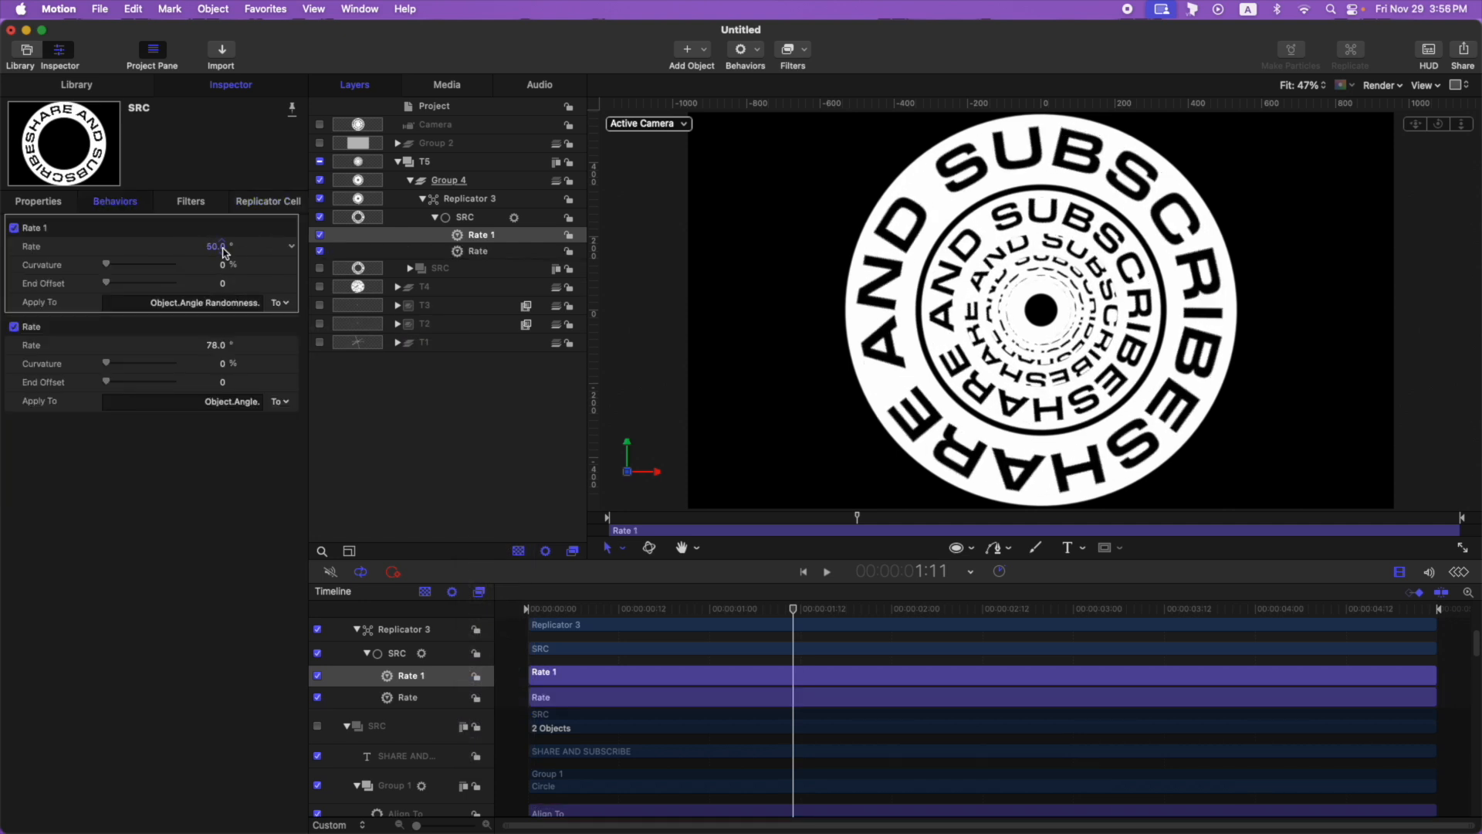
pyautogui.press('space')
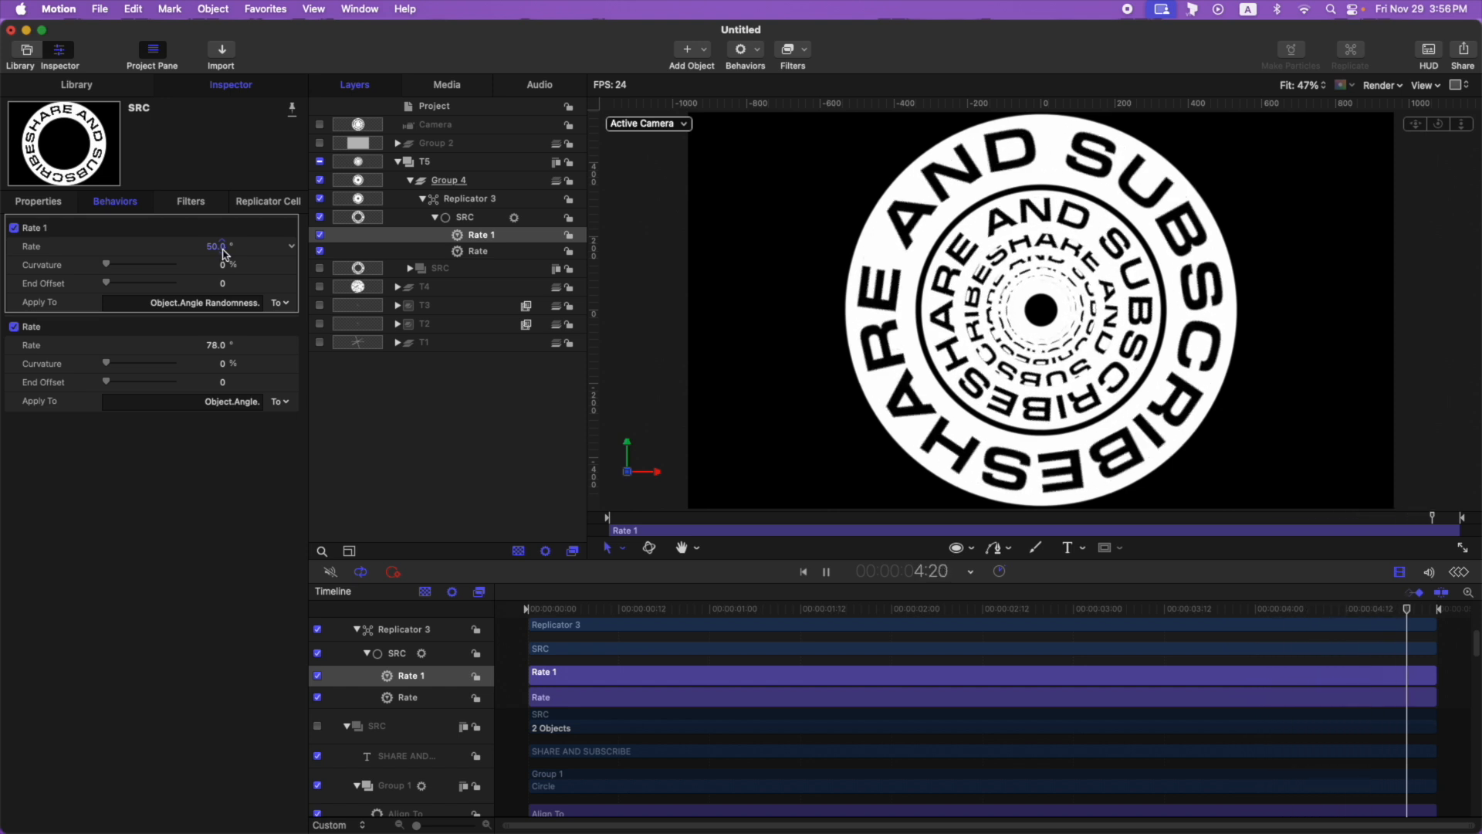
pyautogui.press('space')
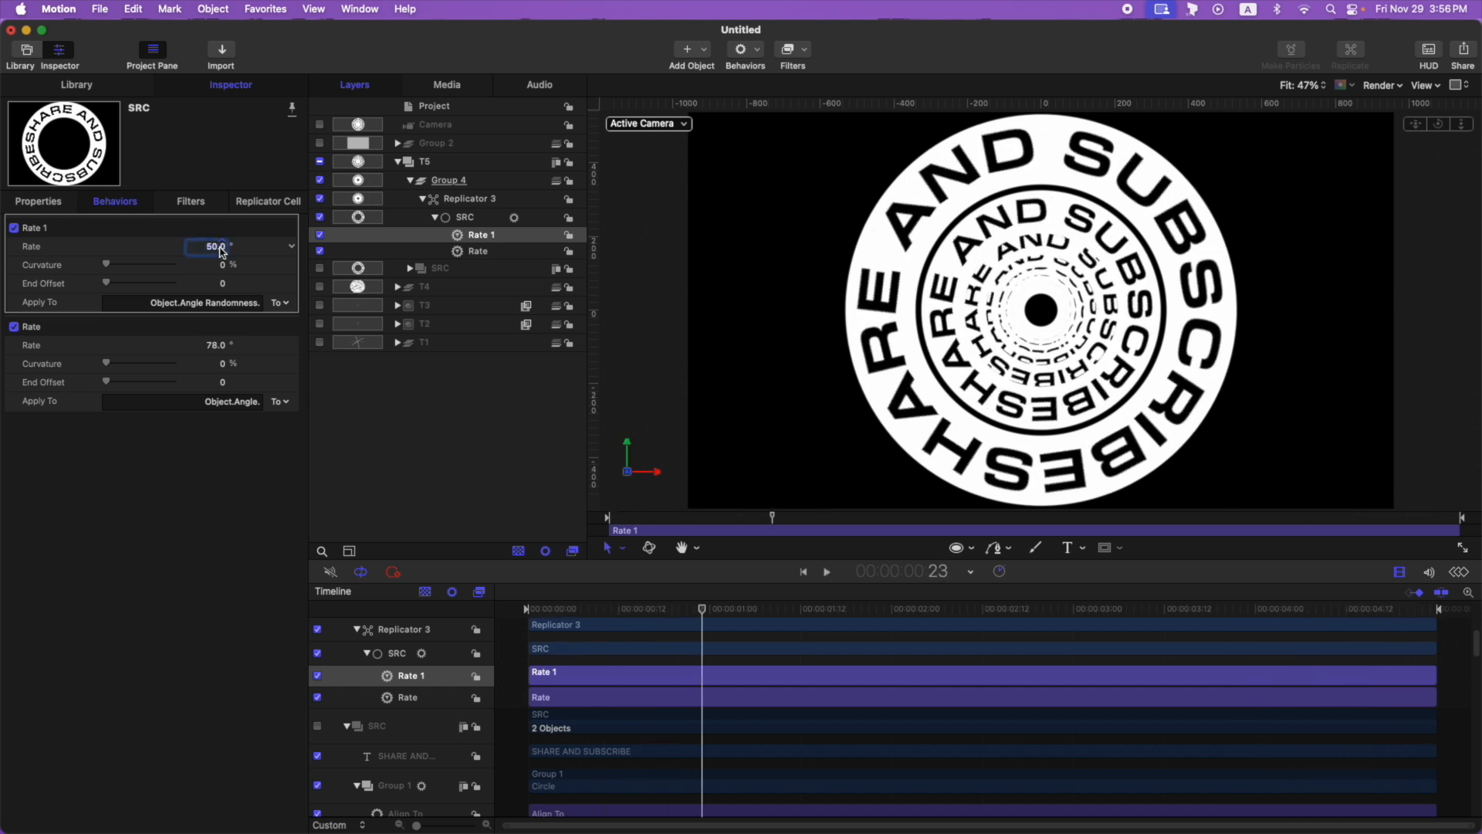